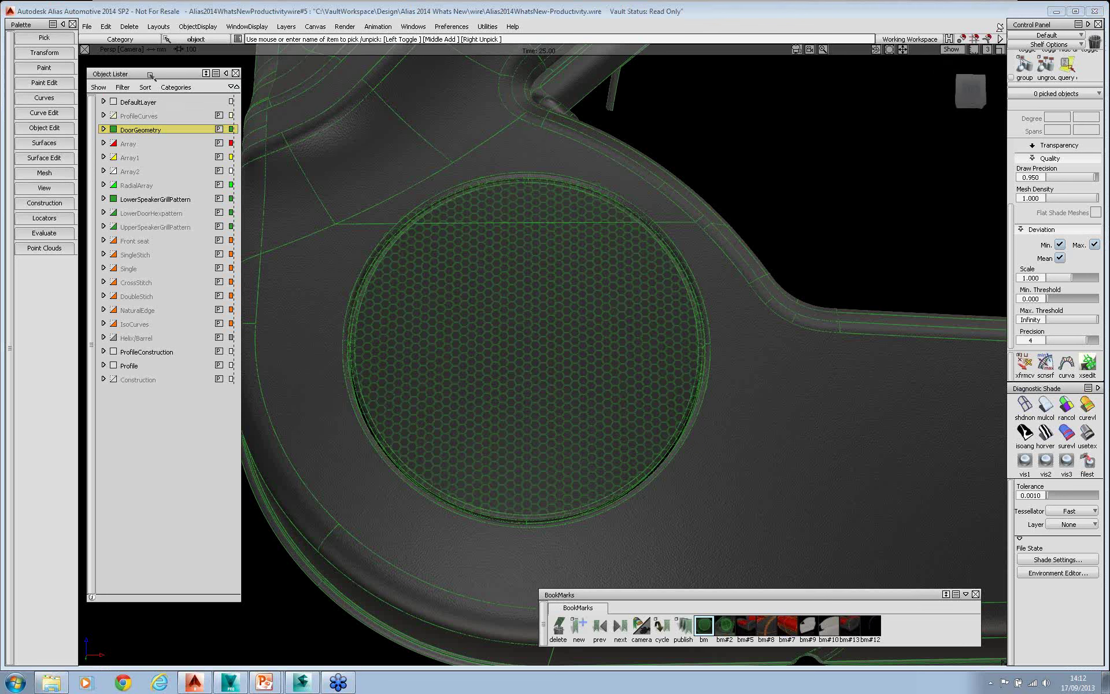
# Load the RobinClassic workspace and switch back to the Working workspace.
pyautogui.click(886, 39)
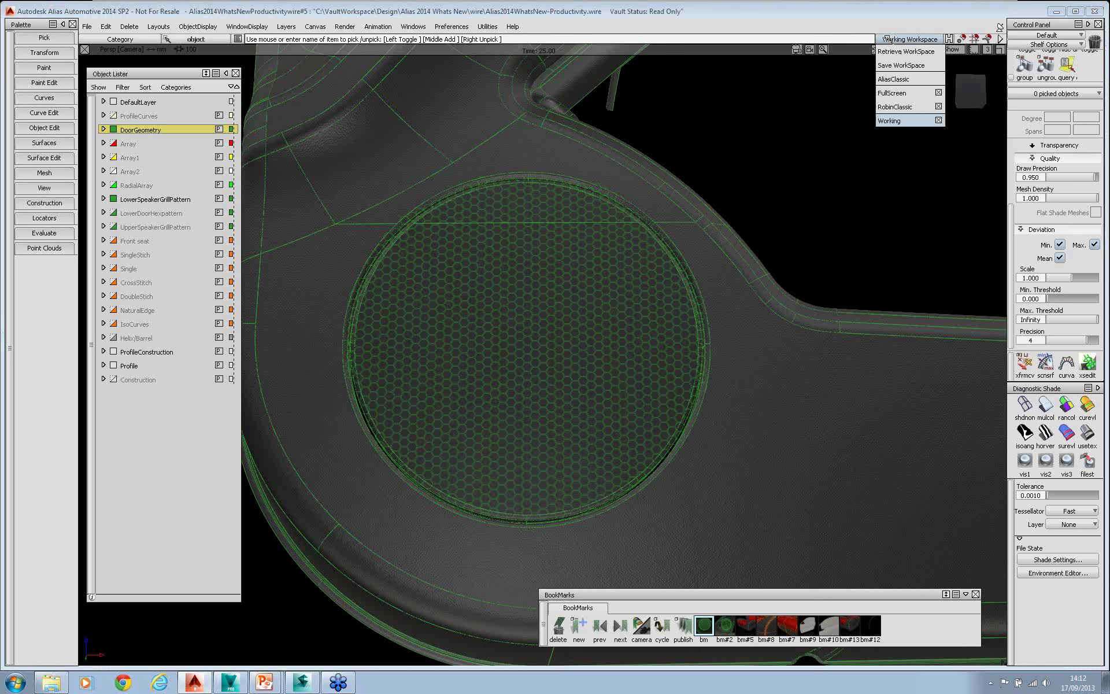
pyautogui.click(887, 39)
pyautogui.click(887, 39)
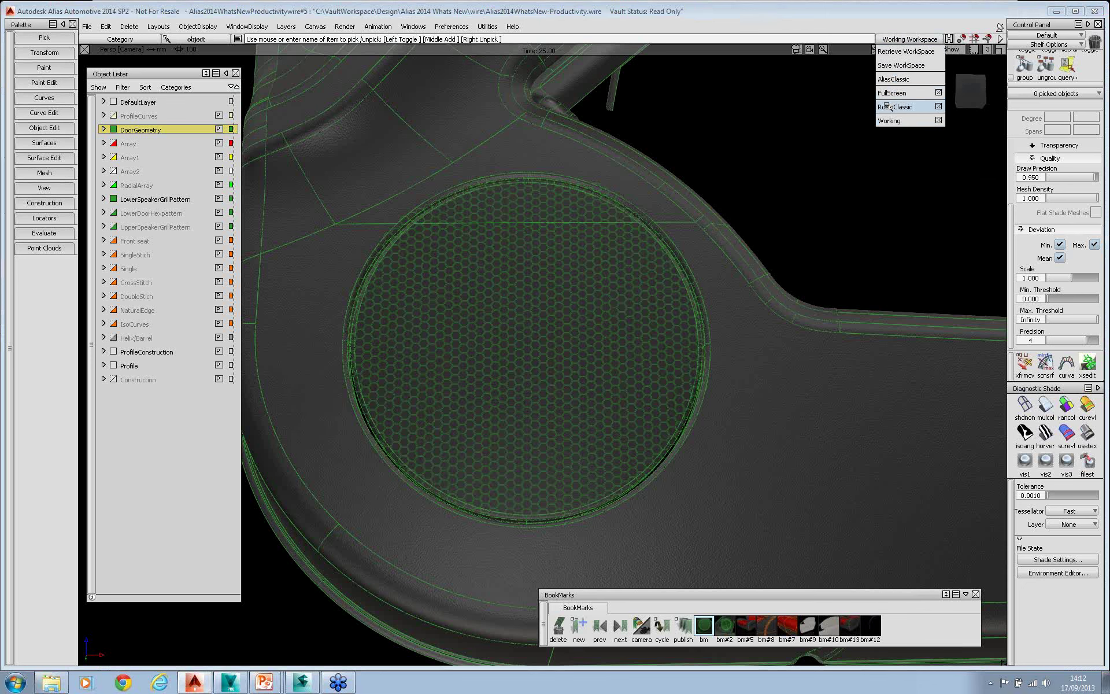
pyautogui.click(887, 106)
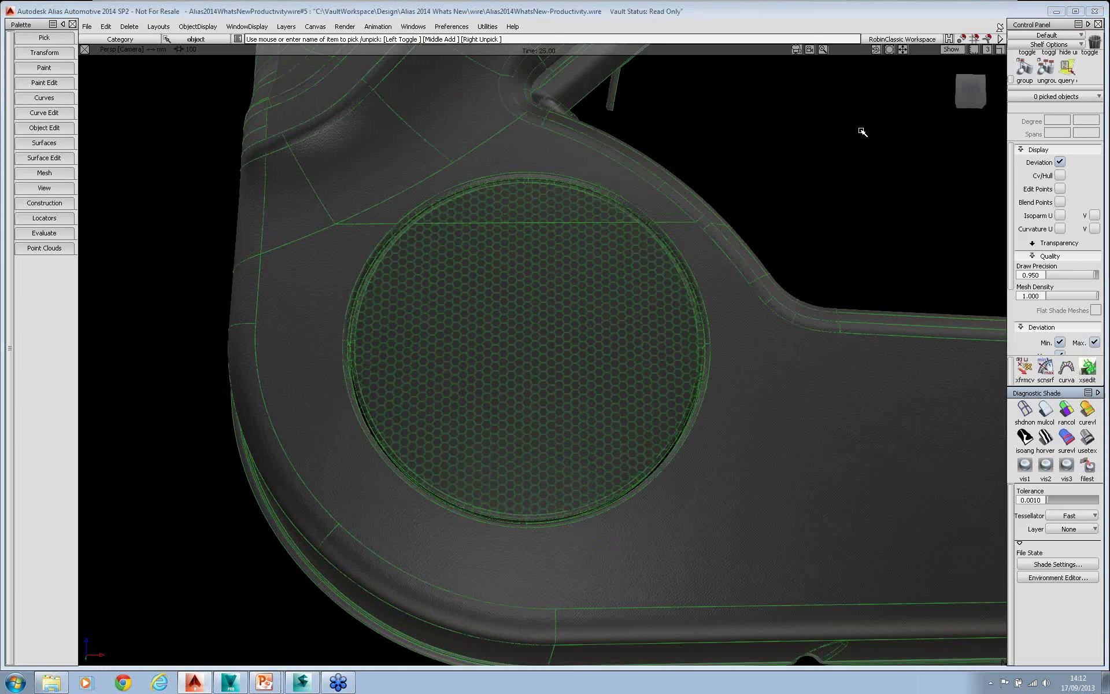
pyautogui.click(884, 41)
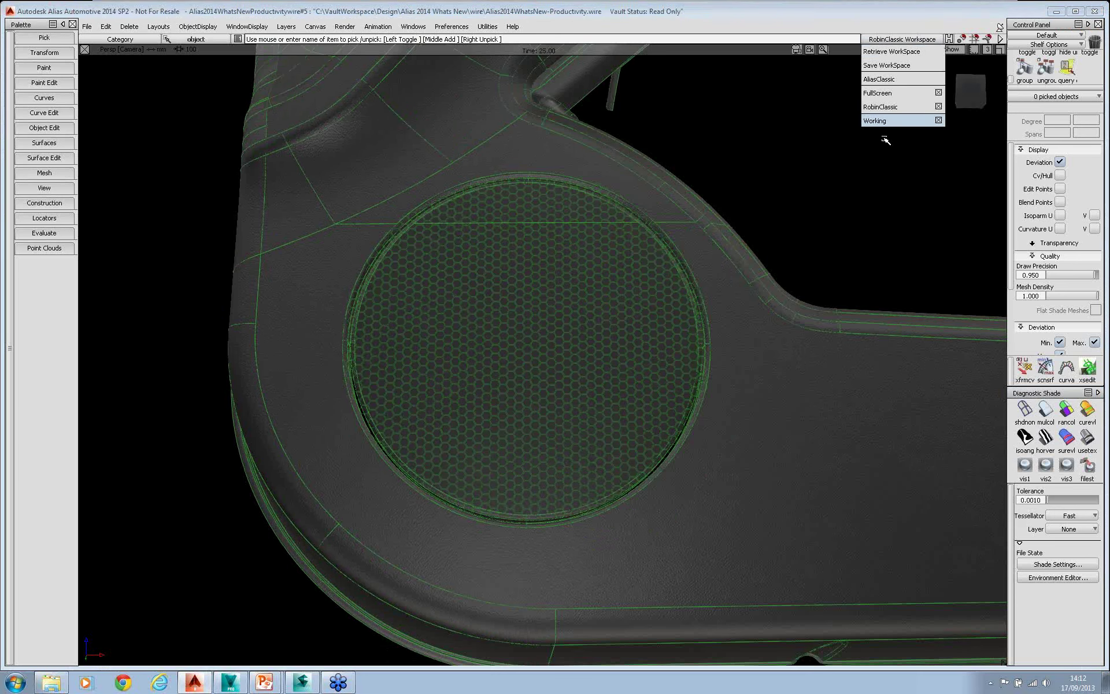
pyautogui.click(874, 121)
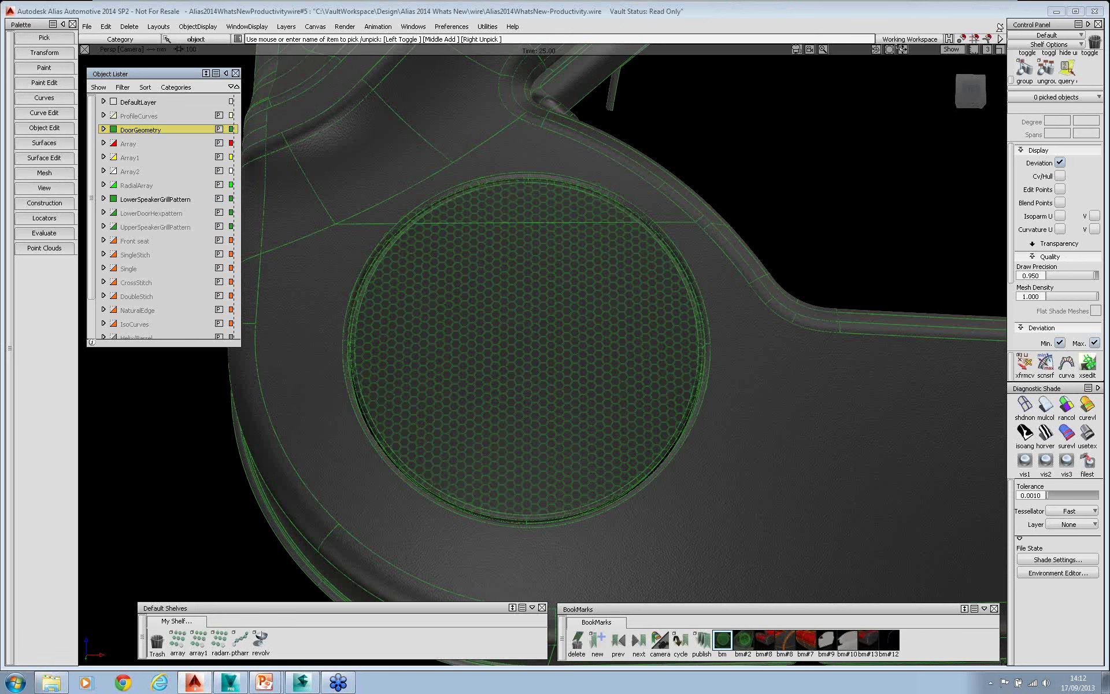
# Switch to the FullScreen workspace and return to the Working workspace.
pyautogui.click(900, 39)
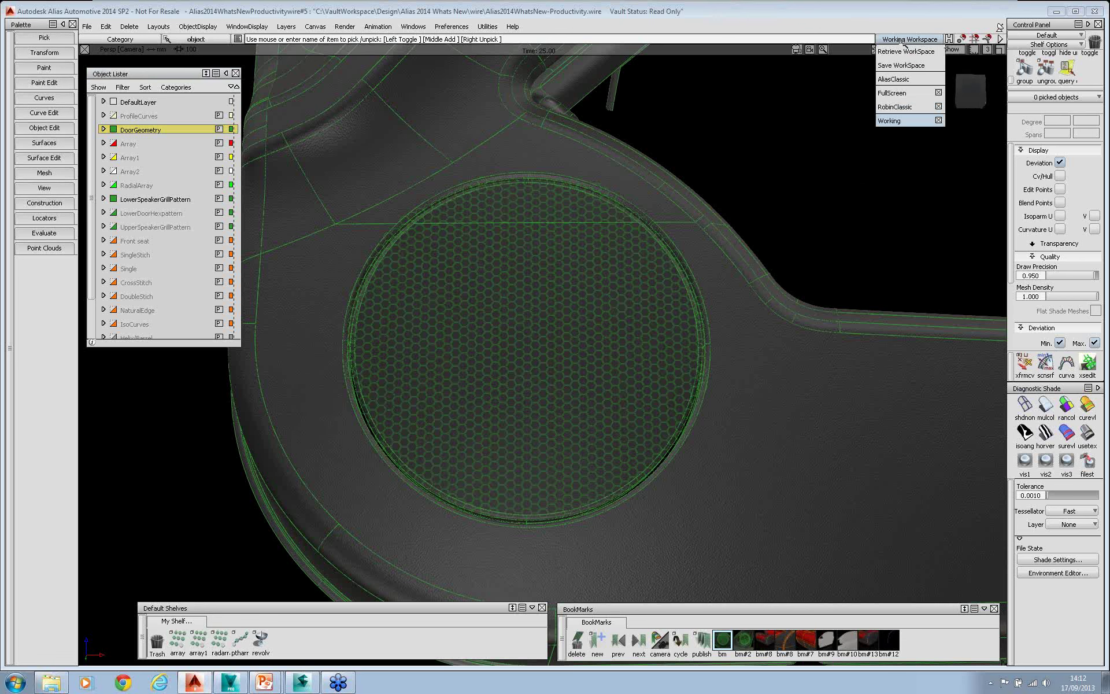
pyautogui.click(898, 101)
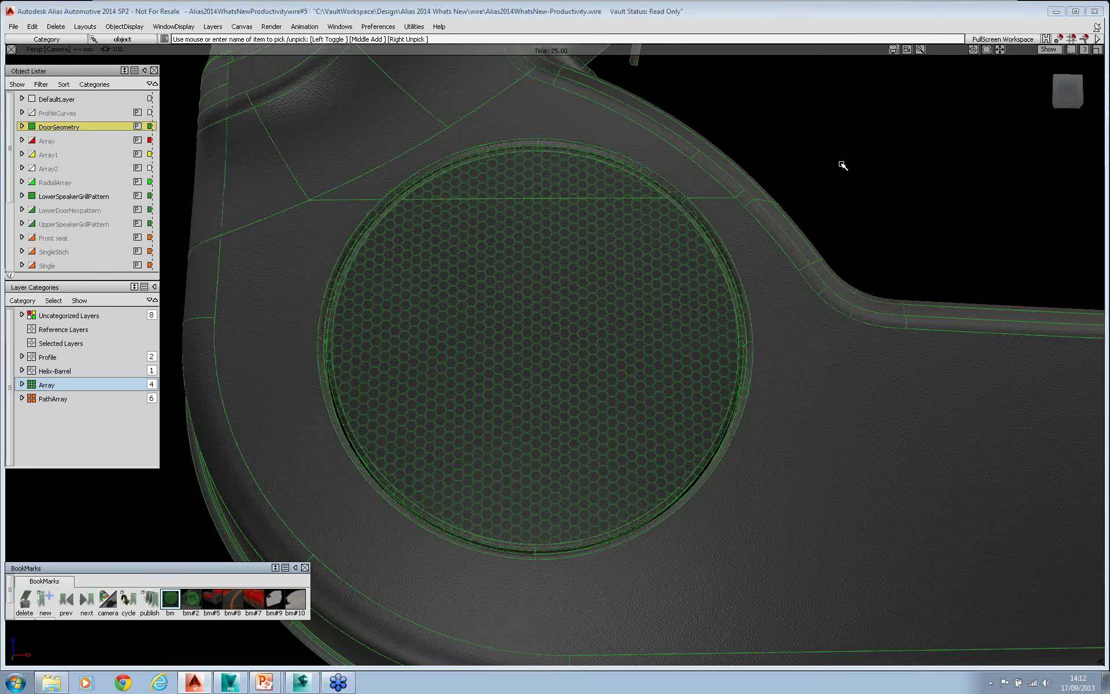
pyautogui.click(985, 40)
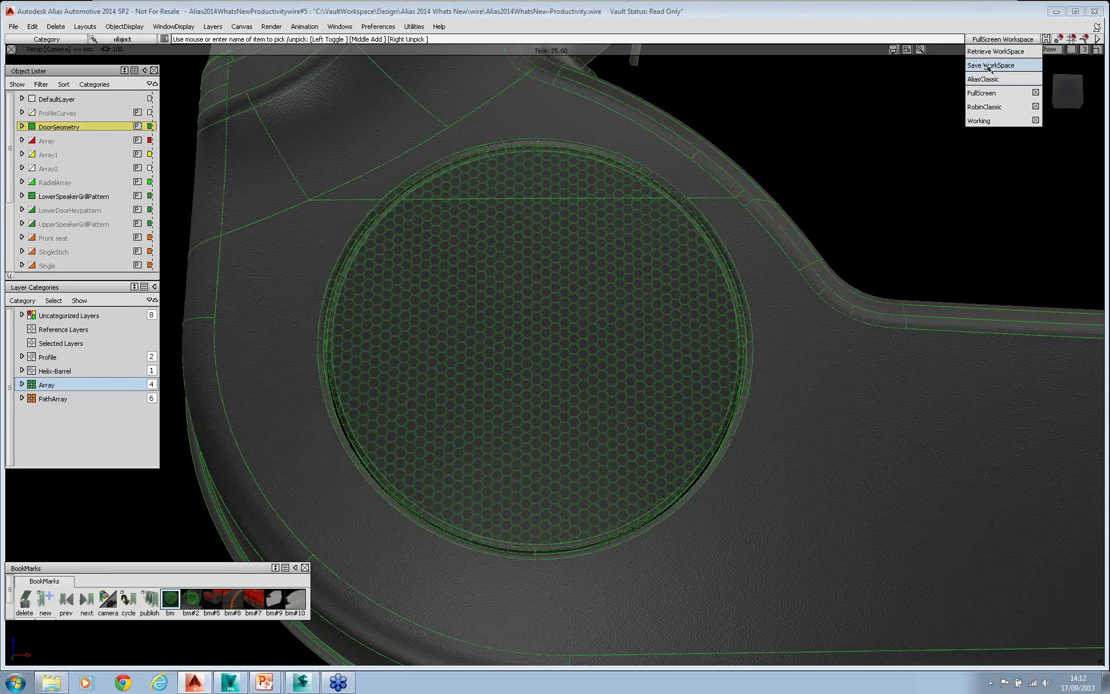
pyautogui.click(991, 59)
pyautogui.click(985, 41)
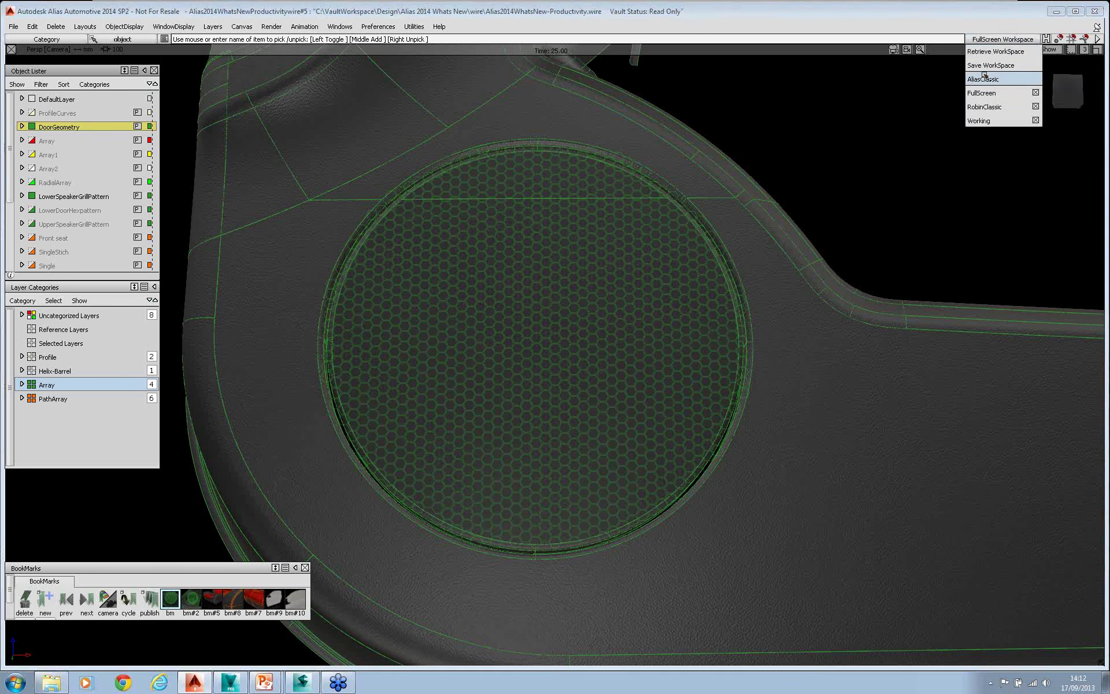
pyautogui.click(981, 118)
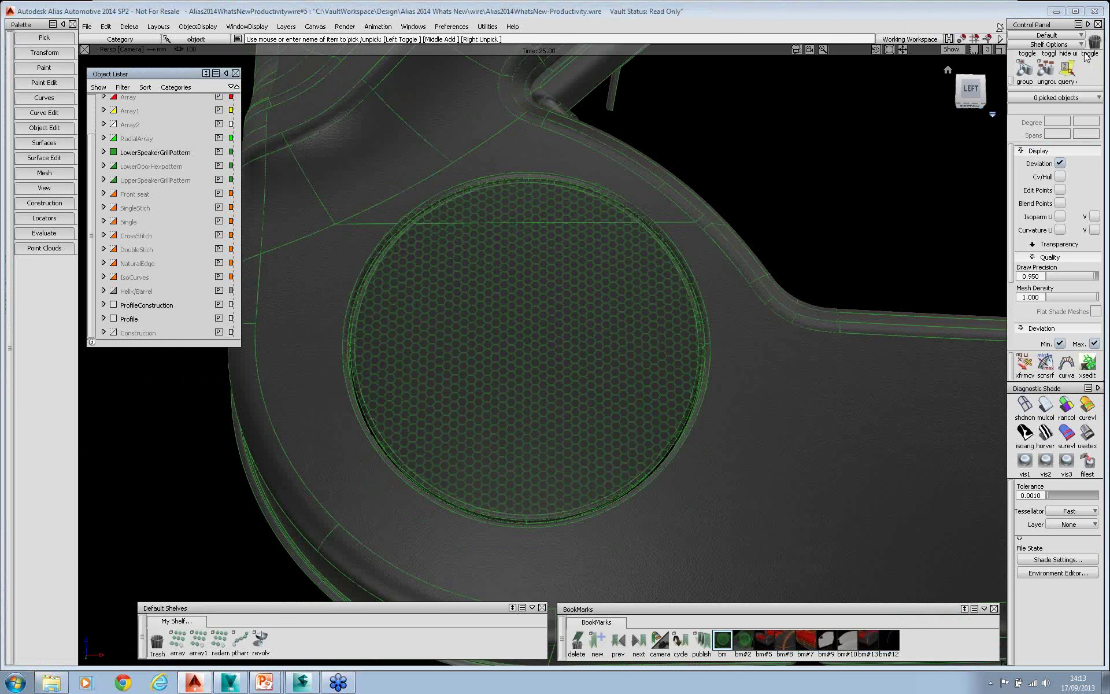
# Move the Object Lister over the speaker grille and fit its height to the full list of layers.
pyautogui.moveTo(947, 61)
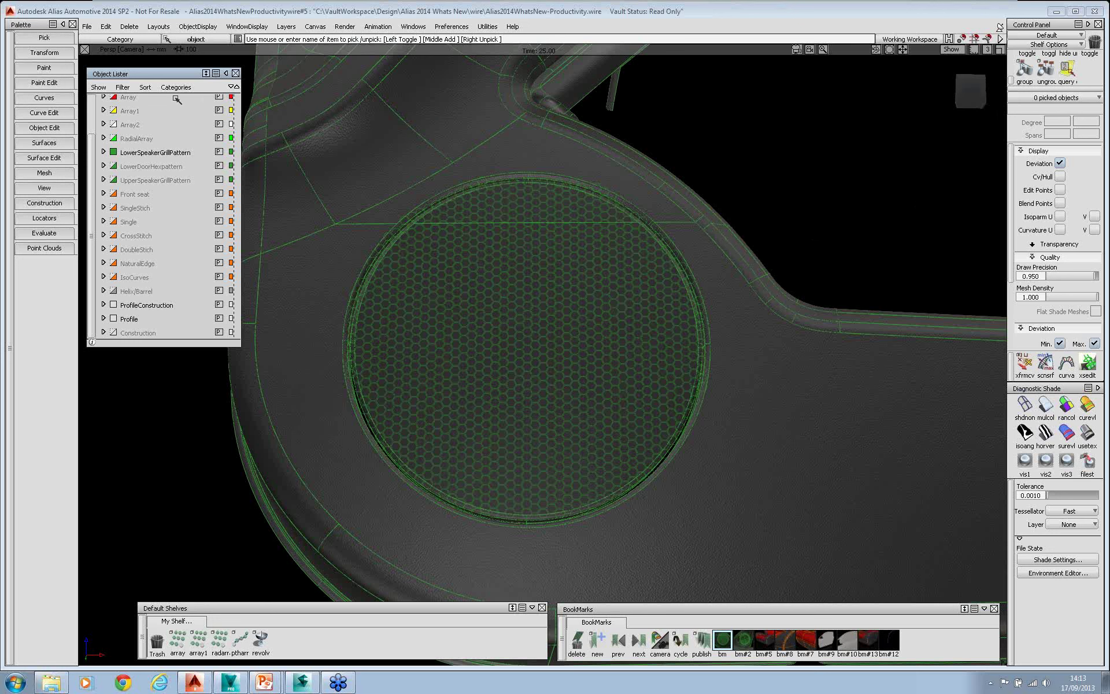
pyautogui.moveTo(173, 73); pyautogui.dragTo(549, 83)
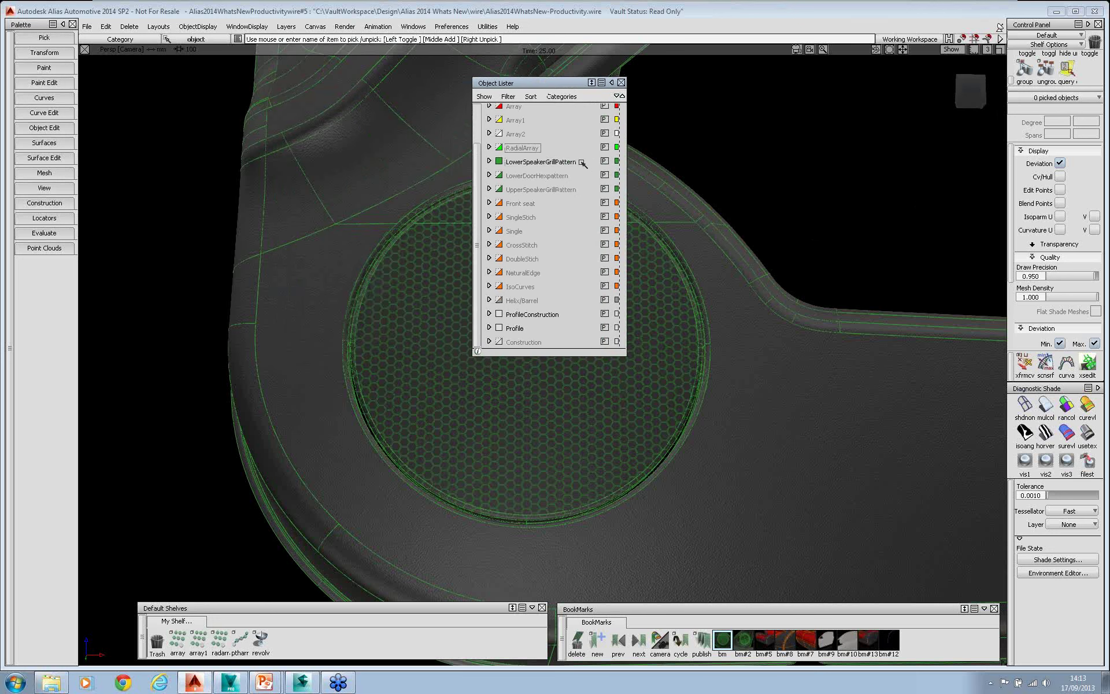
pyautogui.moveTo(557, 355); pyautogui.dragTo(560, 291)
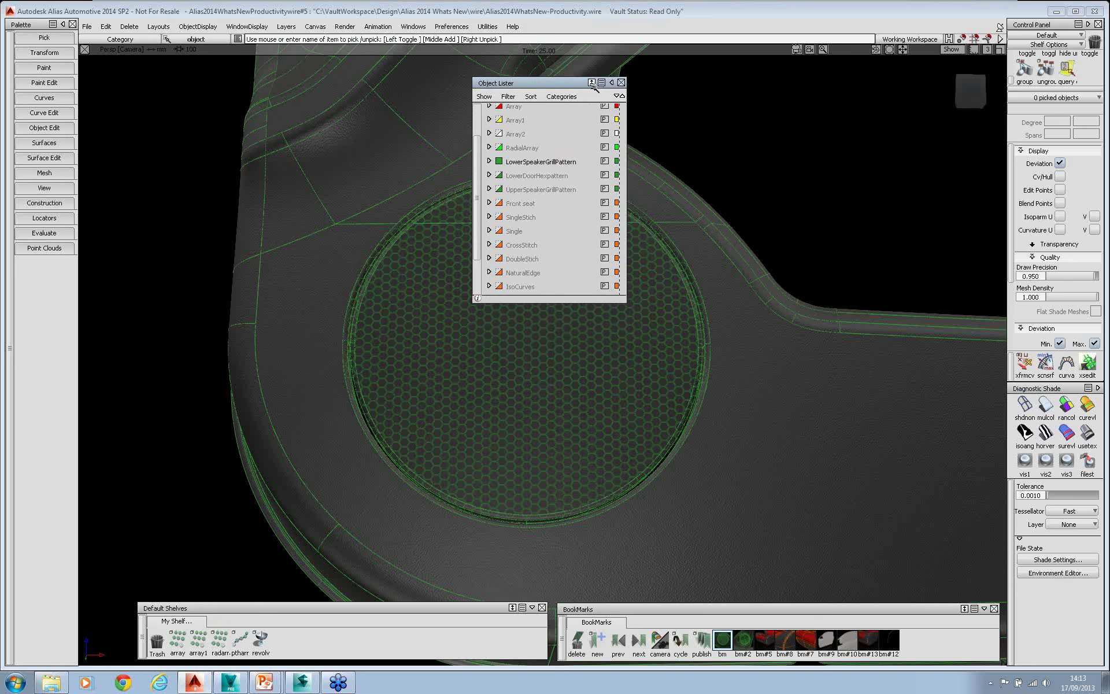
pyautogui.click(593, 86)
pyautogui.click(592, 83)
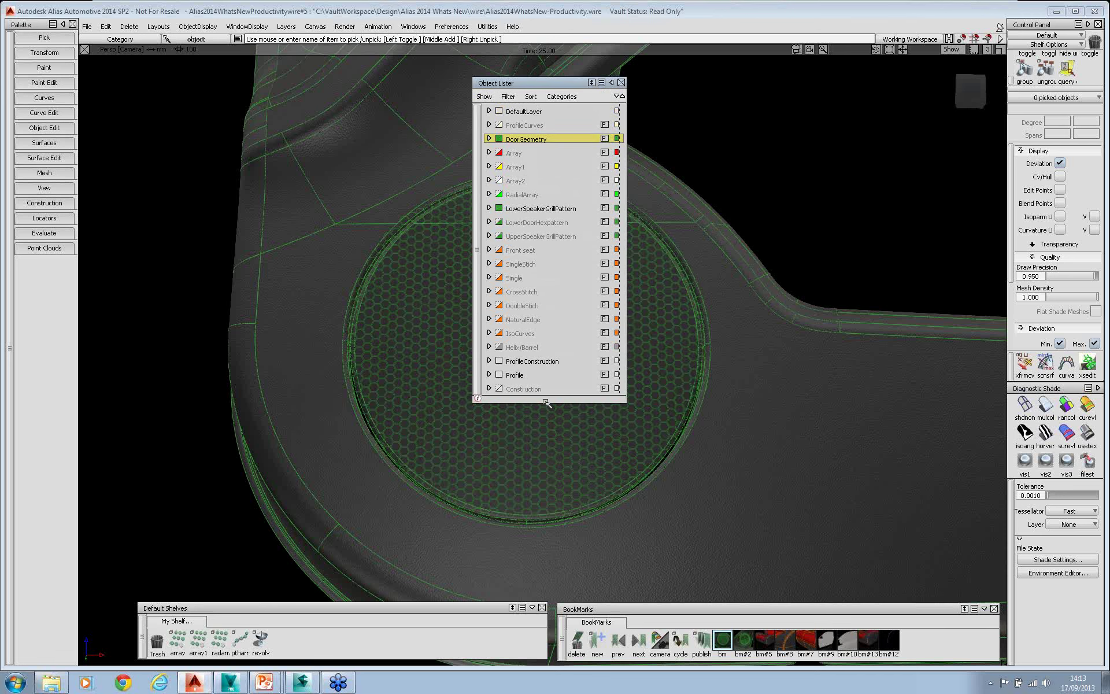
pyautogui.moveTo(546, 403); pyautogui.dragTo(551, 520)
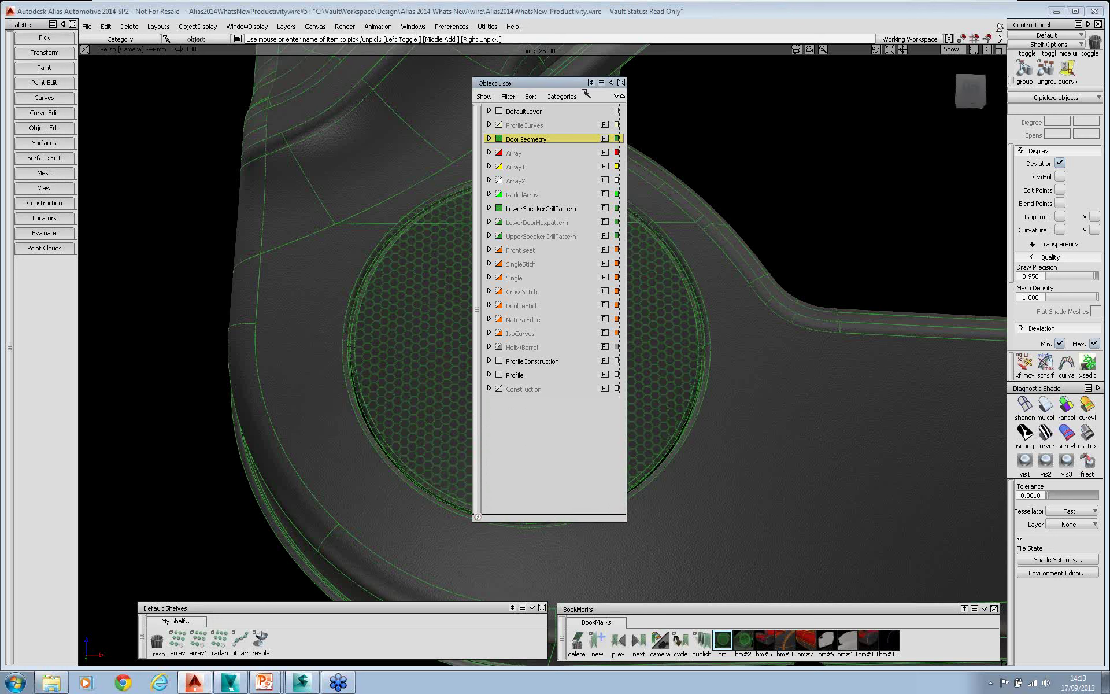
pyautogui.click(590, 82)
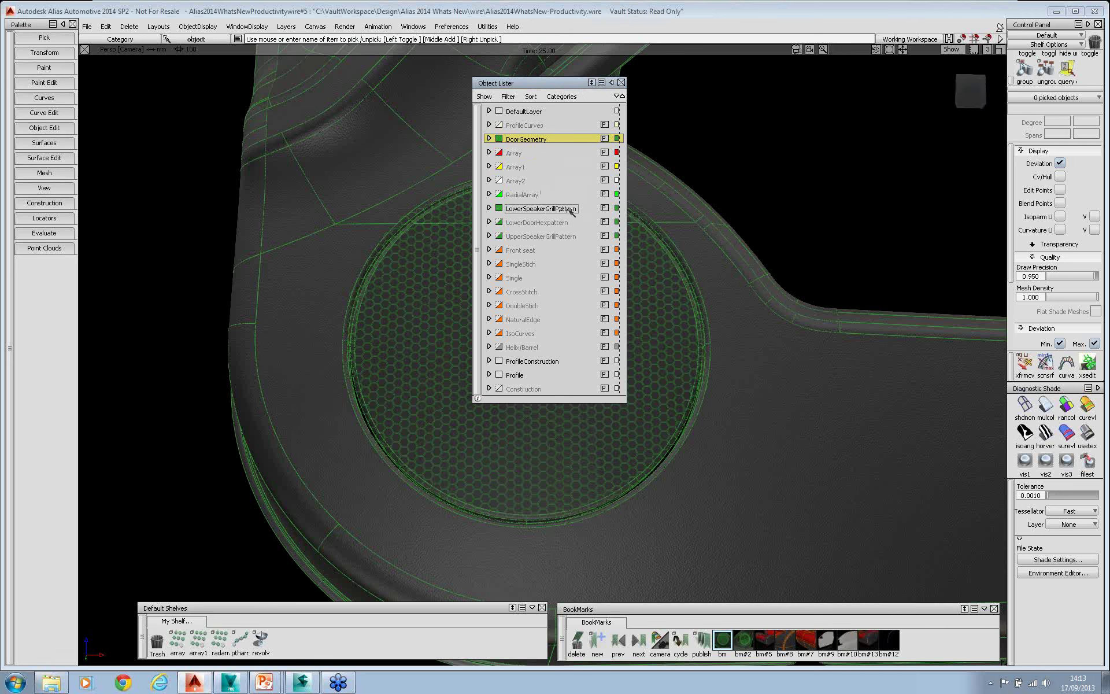
# Widen the Object Lister and enable its Layer Number, Layer Bar and Layer Playback icons.
pyautogui.moveTo(625, 139); pyautogui.dragTo(688, 136)
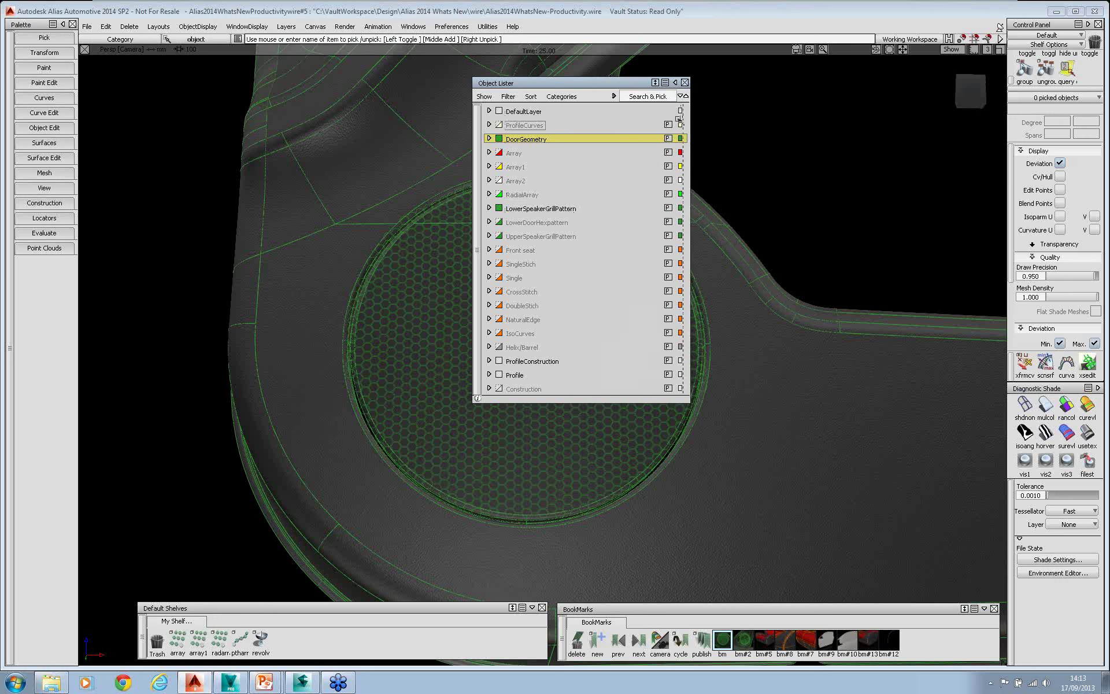
pyautogui.click(511, 98)
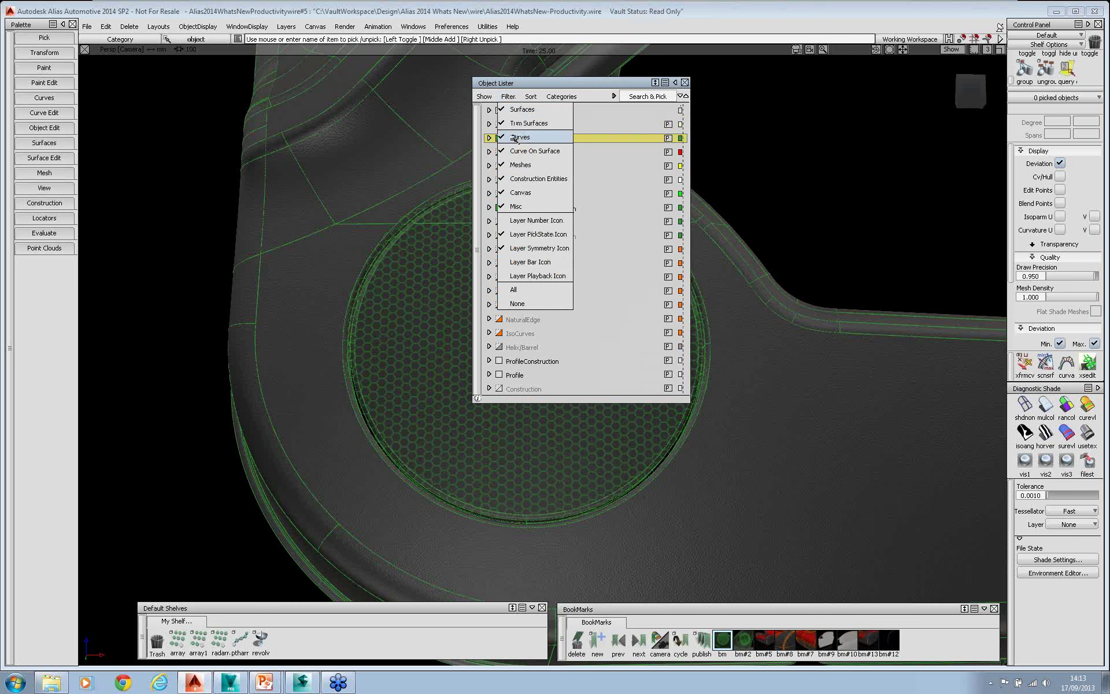
pyautogui.click(524, 223)
pyautogui.click(514, 104)
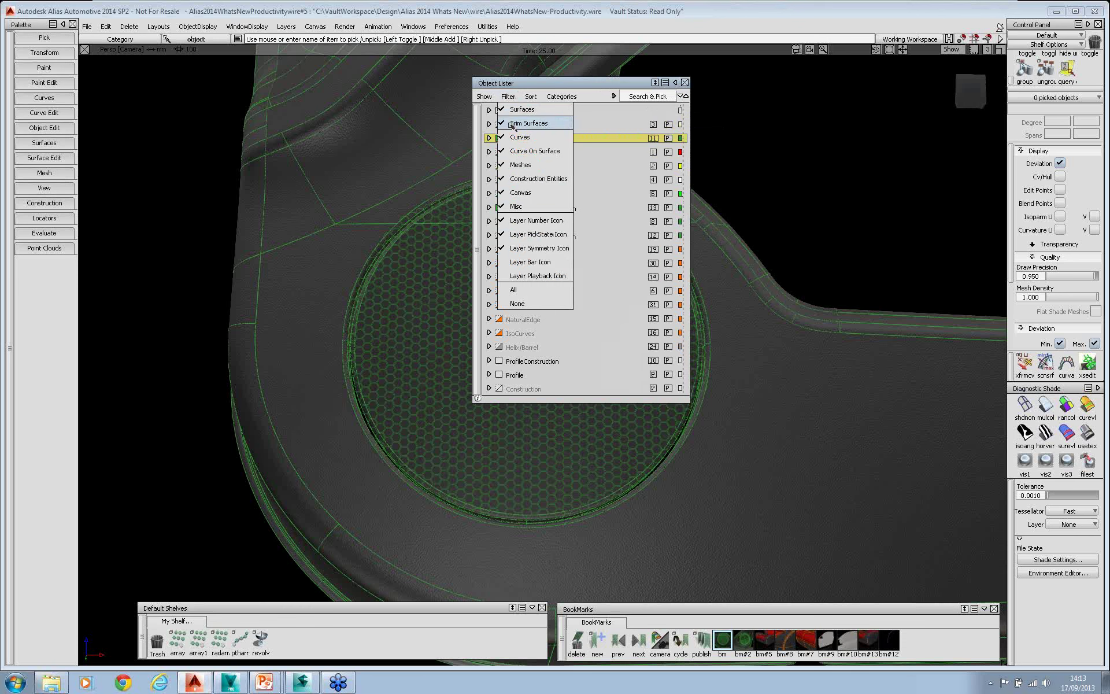
pyautogui.click(523, 263)
pyautogui.click(511, 100)
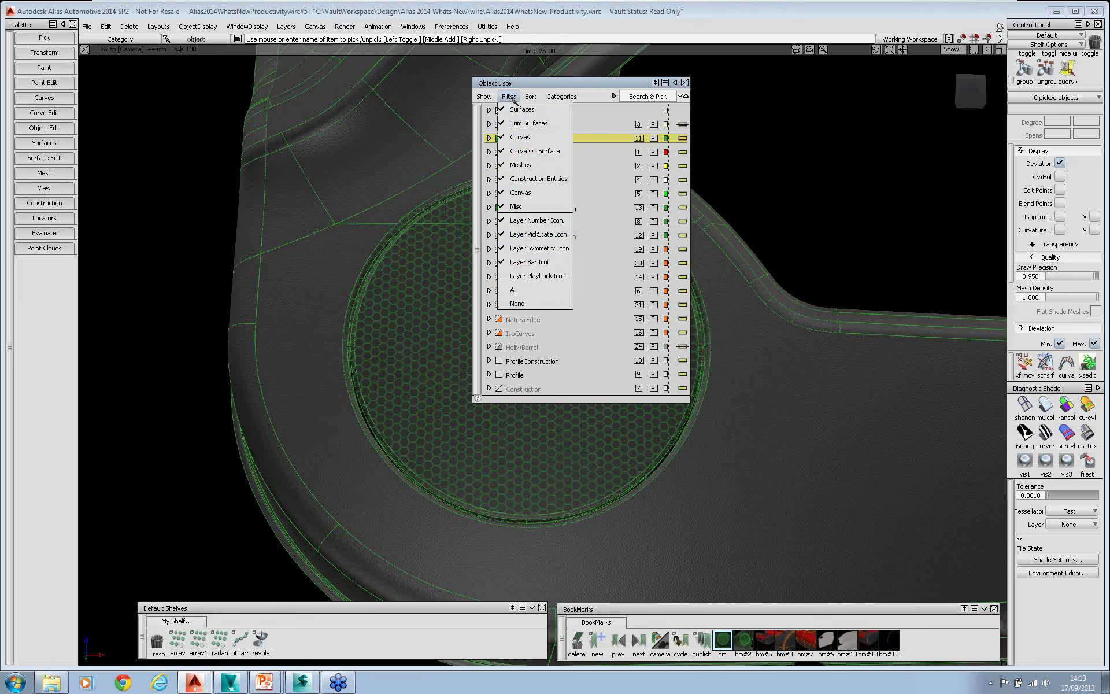
pyautogui.click(523, 277)
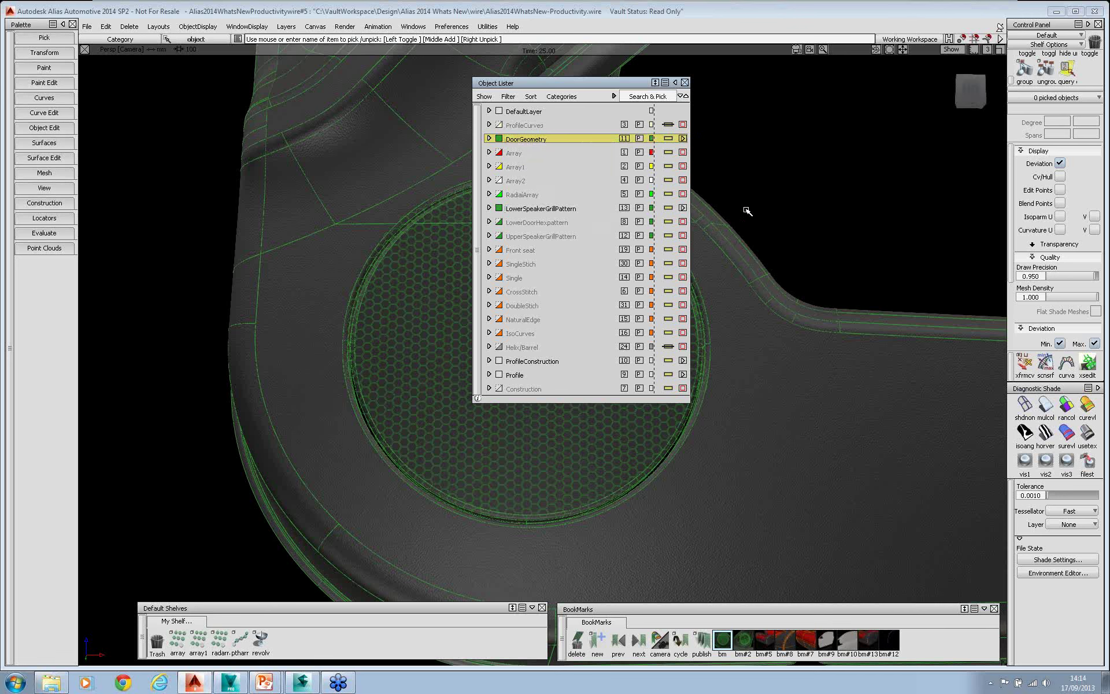
# Toggle the DoorGeometry layer's symmetry on and off while inspecting the mirrored door, and restore the bm bookmark view.
pyautogui.click(653, 139)
pyautogui.keyDown('alt'); pyautogui.keyDown('shift'); pyautogui.moveTo(761, 198); pyautogui.dragTo(541, 176); pyautogui.keyUp('shift'); pyautogui.keyUp('alt')
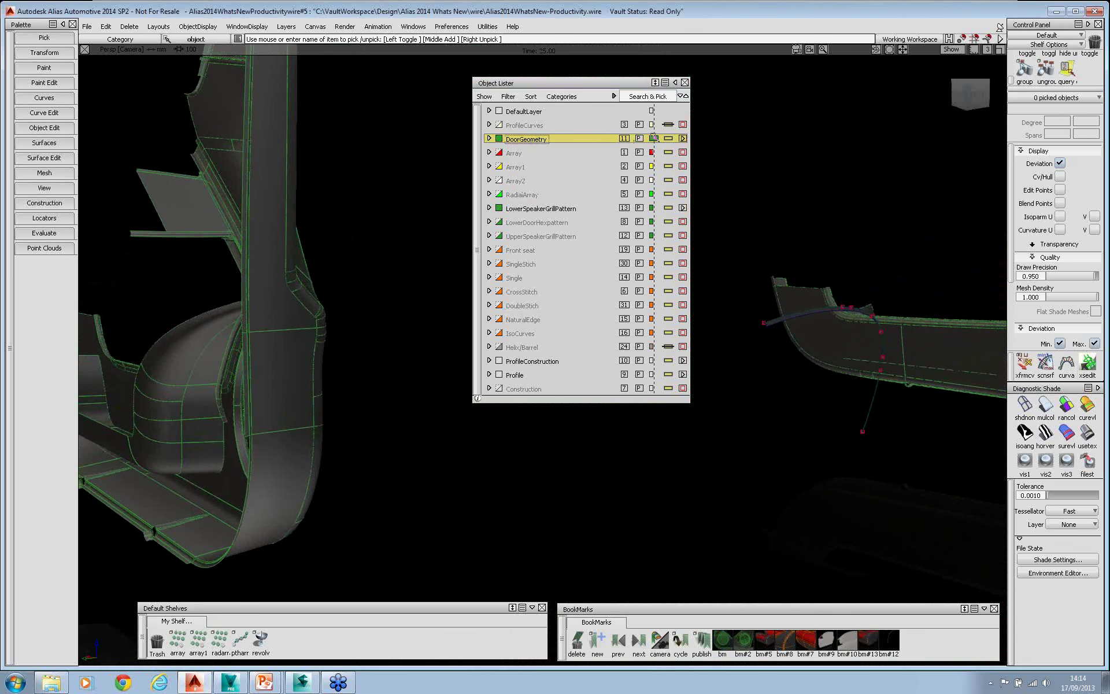
pyautogui.click(654, 138)
pyautogui.keyDown('alt'); pyautogui.keyDown('shift'); pyautogui.moveTo(758, 238); pyautogui.dragTo(324, 358); pyautogui.keyUp('shift'); pyautogui.keyUp('alt')
pyautogui.click(724, 642)
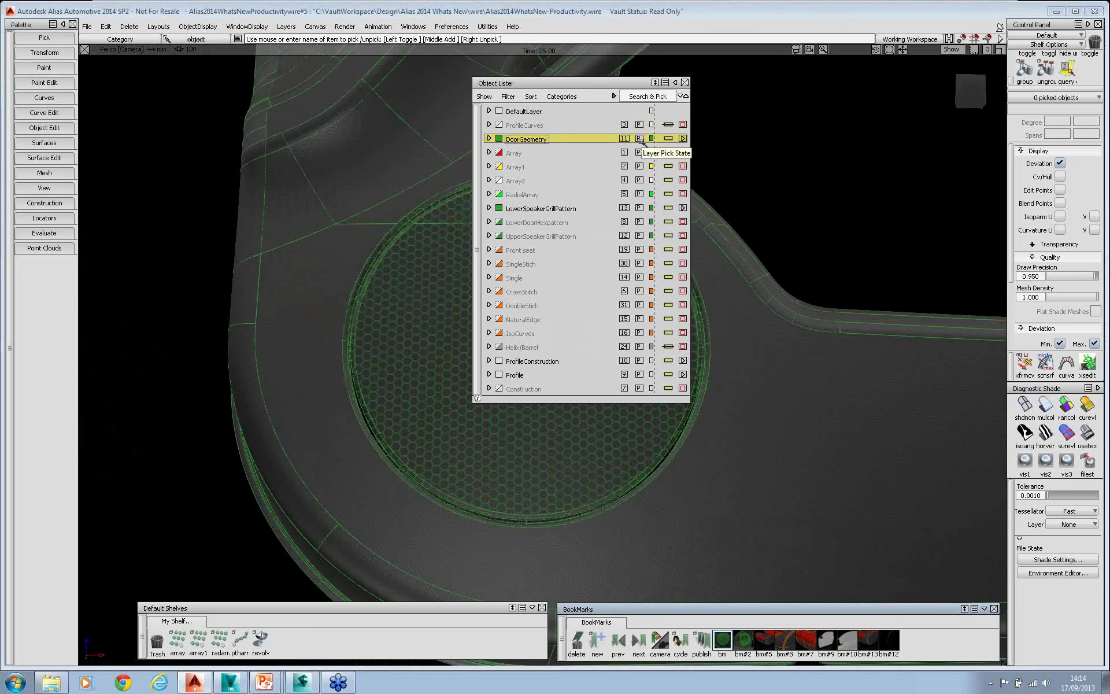
pyautogui.click(682, 139)
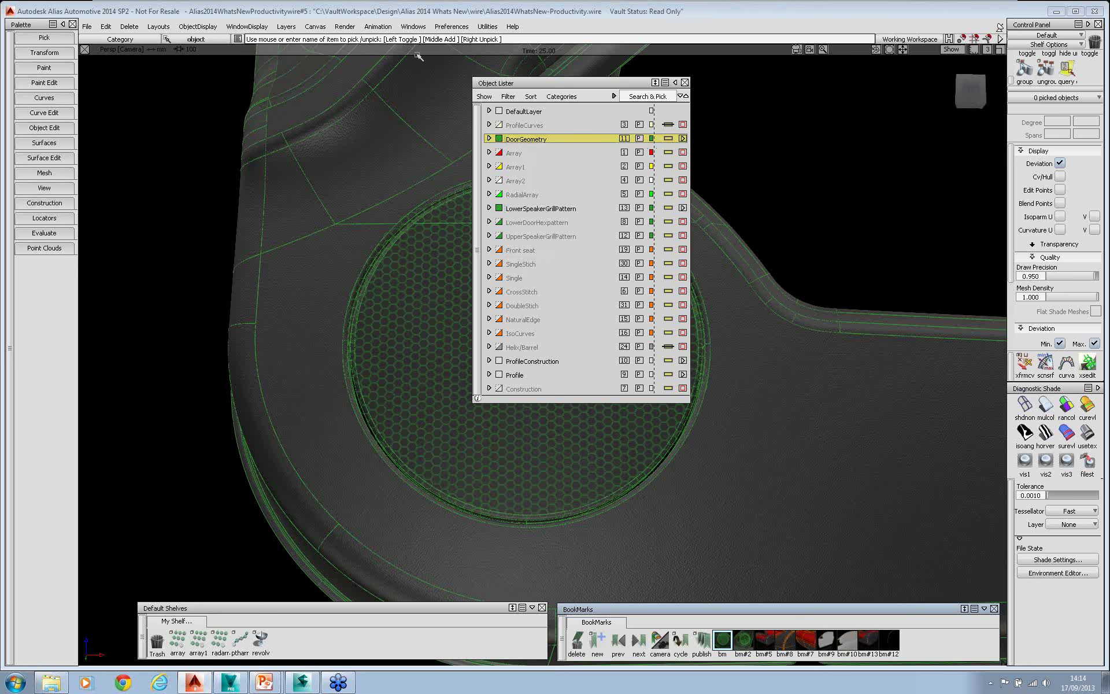
# Toggle the layers off and back on, and show the layer bar above the modelling view.
pyautogui.moveTo(560, 87); pyautogui.dragTo(467, 107)
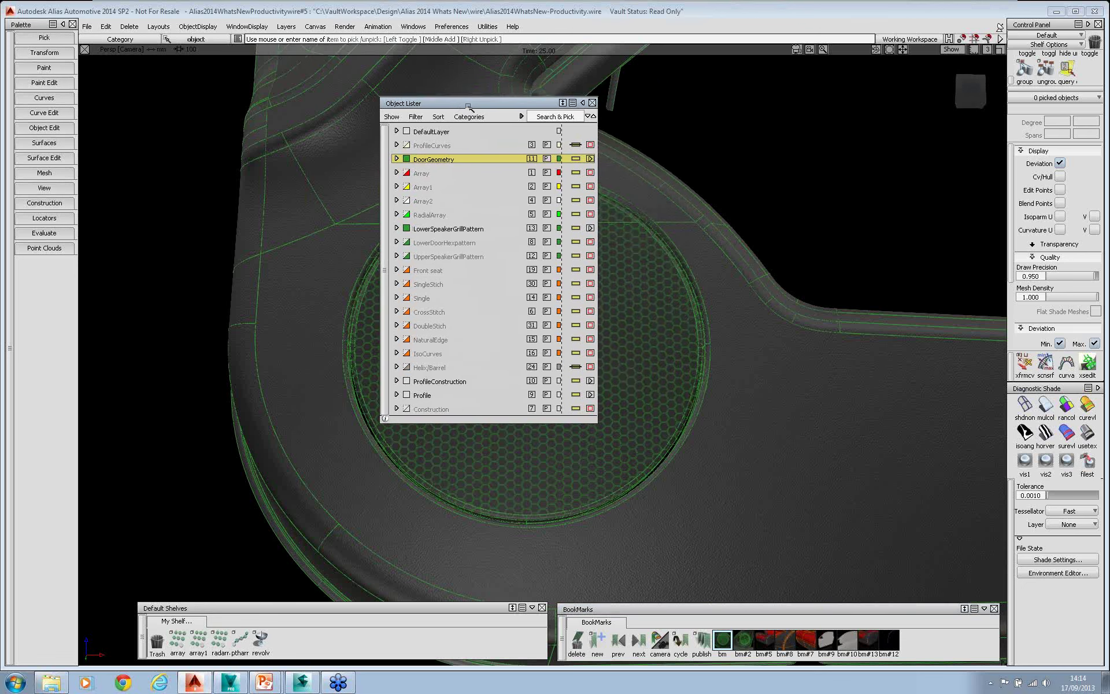
pyautogui.click(283, 26)
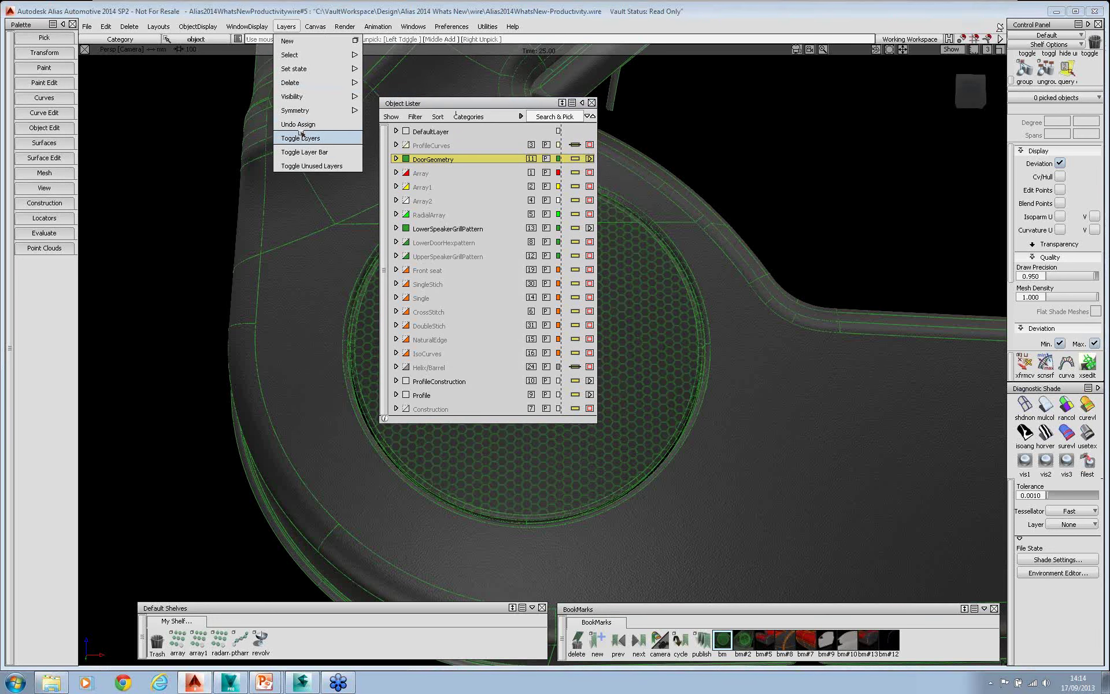
pyautogui.click(302, 138)
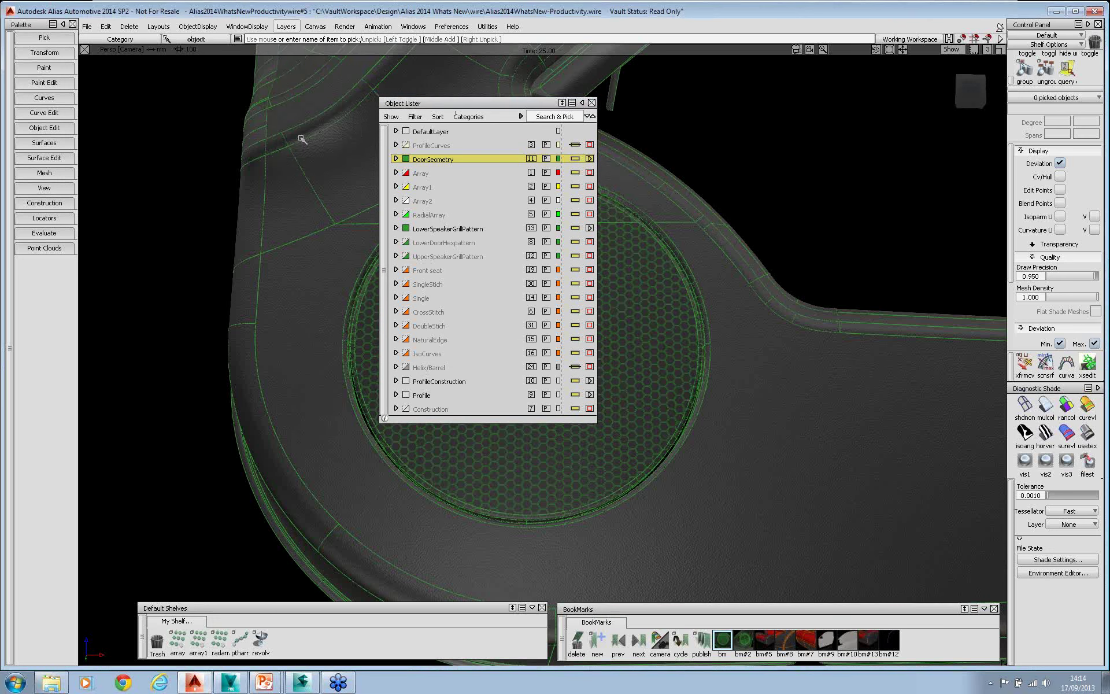
pyautogui.click(287, 26)
pyautogui.click(302, 139)
pyautogui.click(286, 26)
pyautogui.click(300, 154)
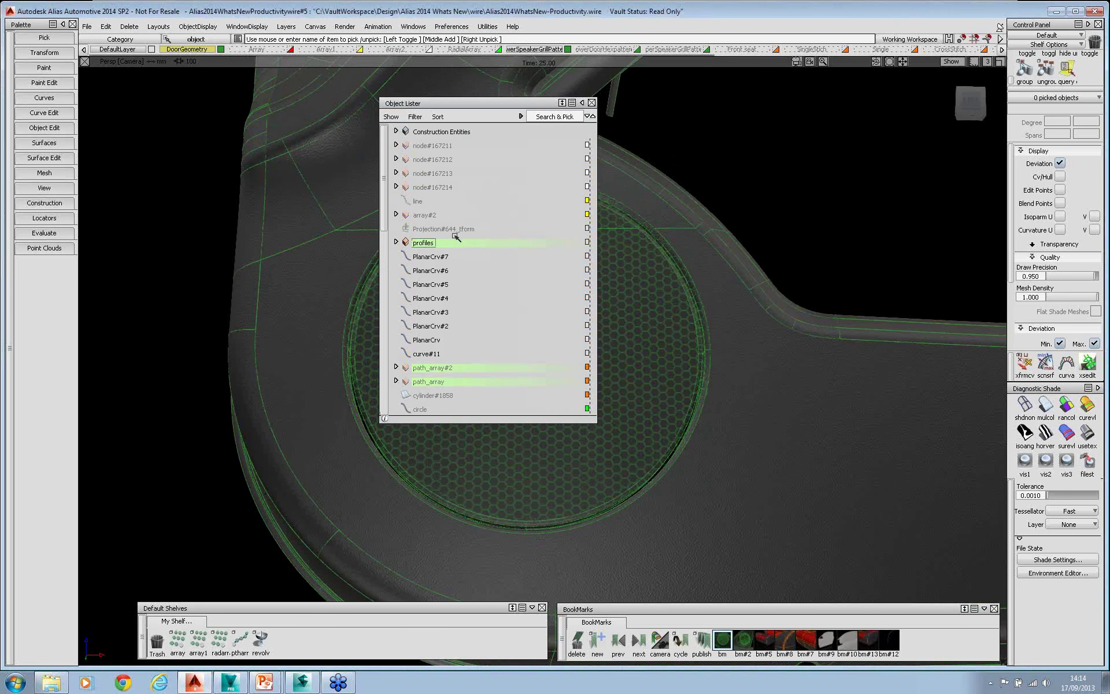
# Set the Object Lister to show layers and move it slightly down from the layer bar.
pyautogui.click(391, 117)
pyautogui.click(399, 141)
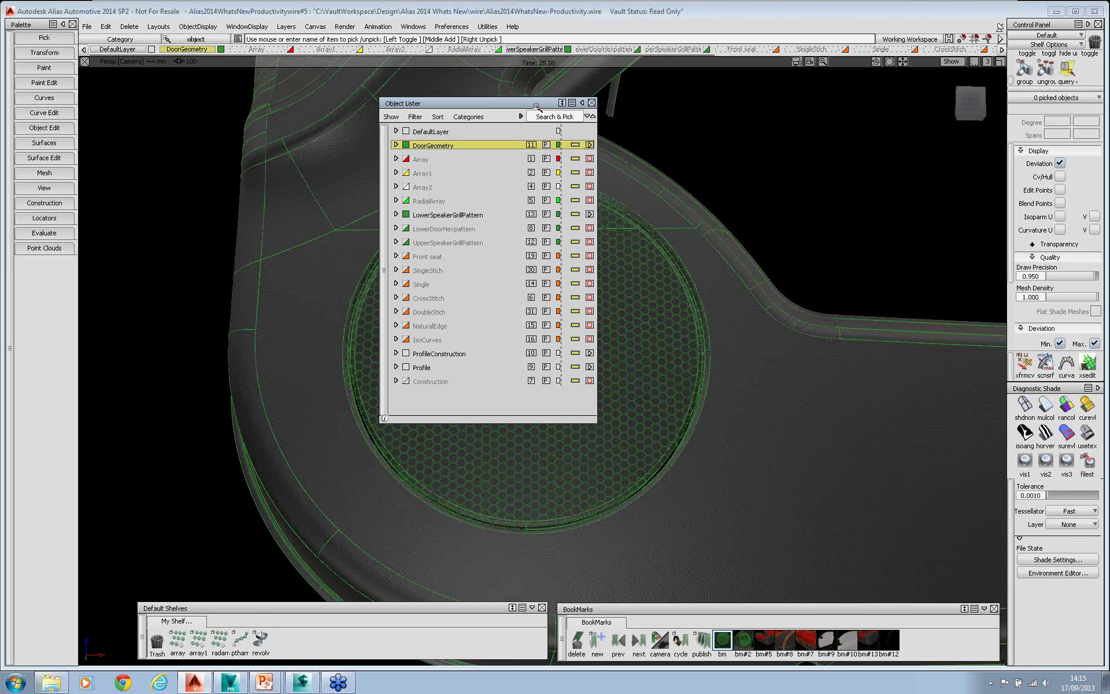
pyautogui.moveTo(536, 105); pyautogui.dragTo(524, 130)
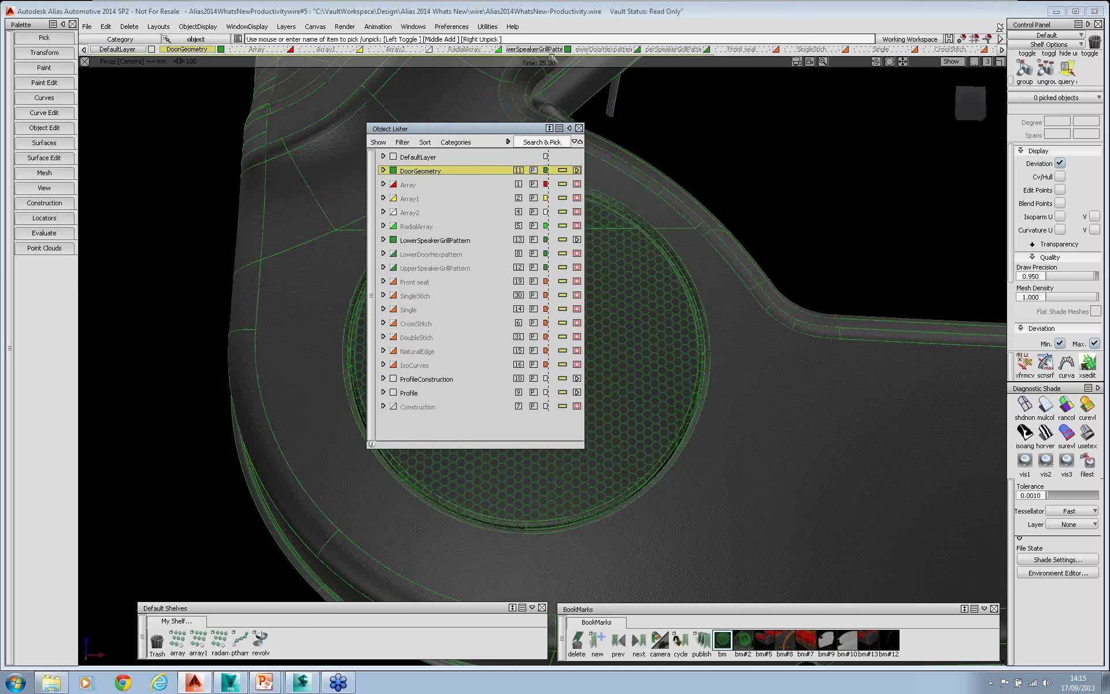
# Browse back and forth through the layers in the layer bar.
pyautogui.moveTo(550, 55); pyautogui.dragTo(793, 40)
pyautogui.scroll(5, 795, 46)
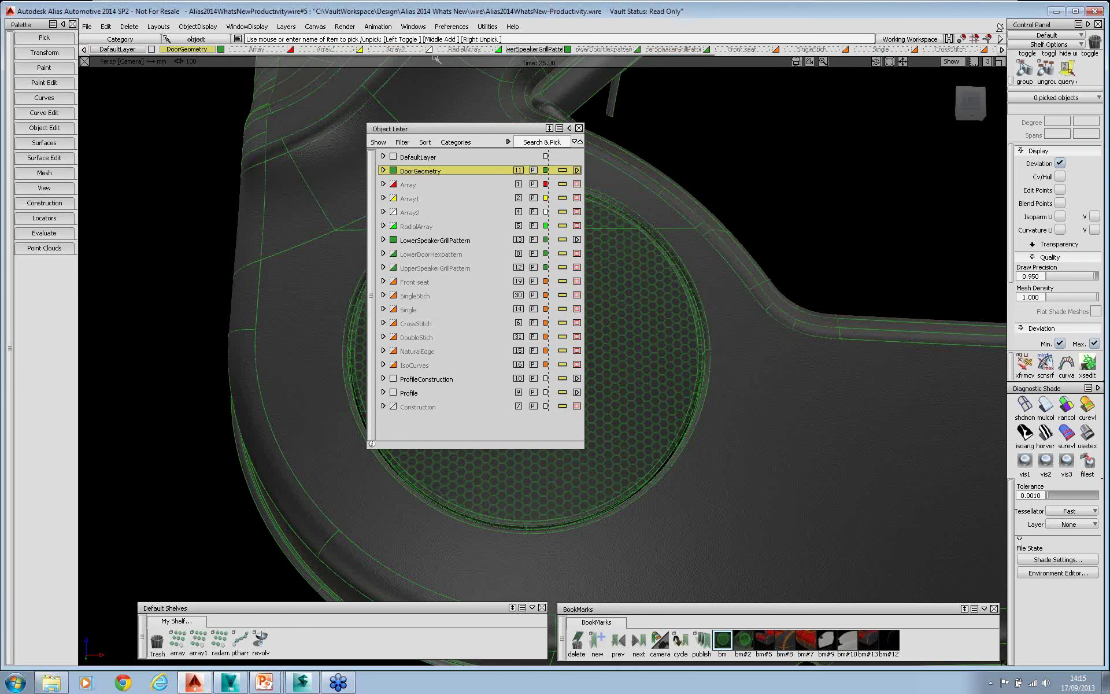
pyautogui.scroll(-6, 578, 49)
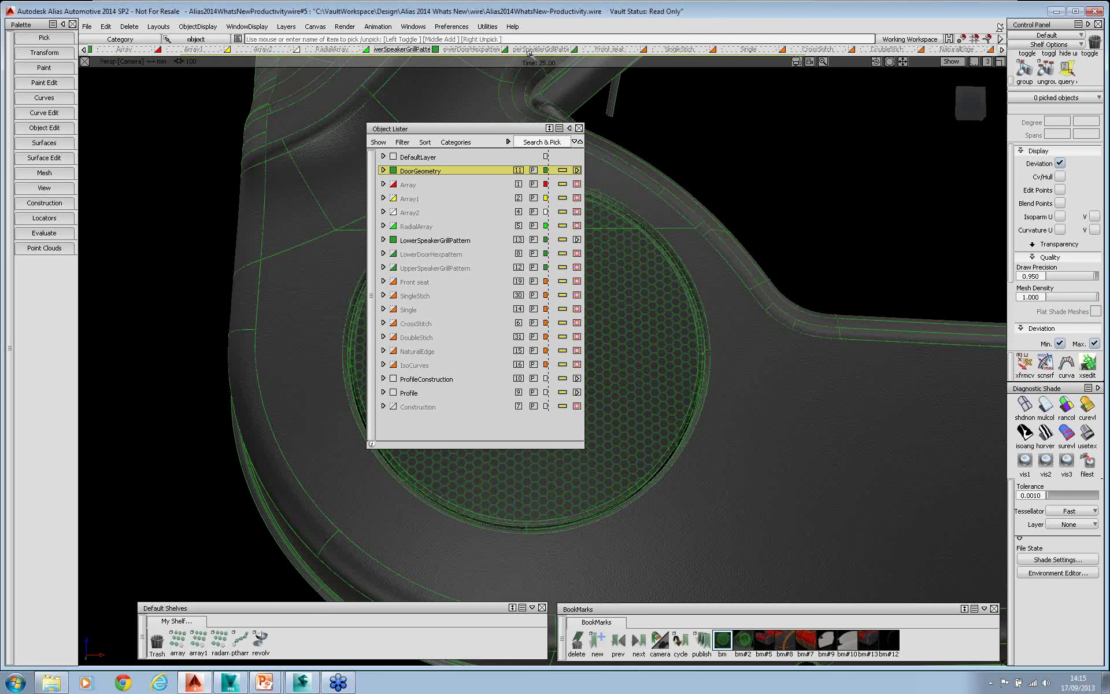
pyautogui.scroll(6, 578, 49)
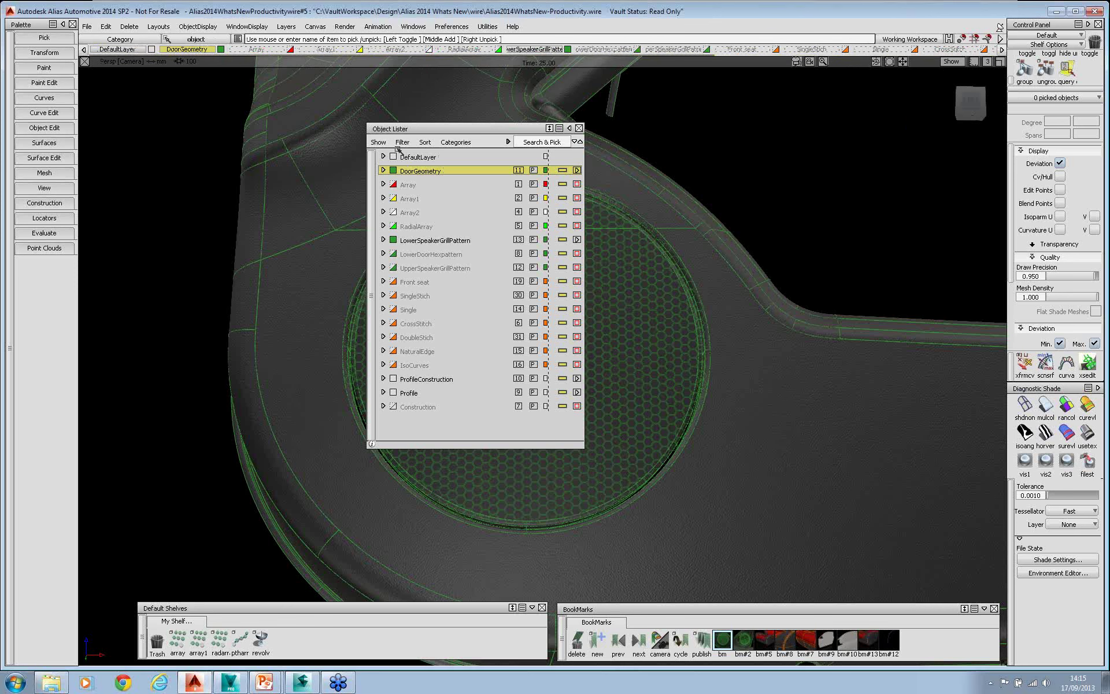
# Hide the layer bar and move the Object Lister off the speaker grille.
pyautogui.click(285, 27)
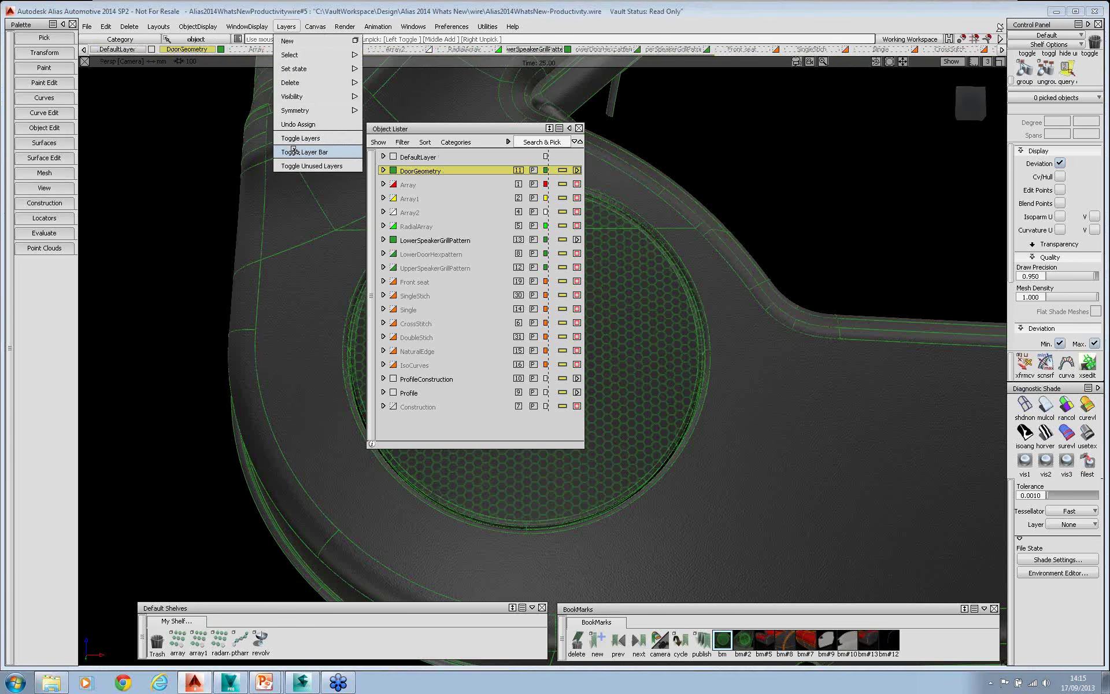
pyautogui.click(294, 151)
pyautogui.moveTo(481, 130); pyautogui.dragTo(210, 92)
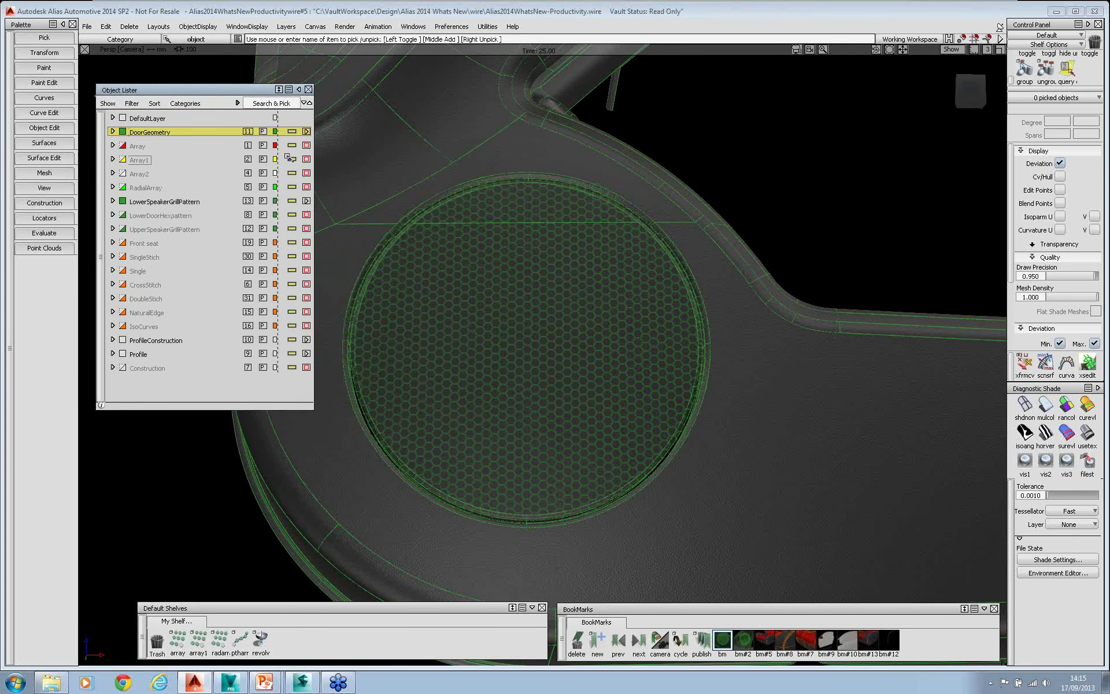
# Hide the layer number, layer bar and layer playback icons in the Object Lister.
pyautogui.click(133, 104)
pyautogui.click(140, 228)
pyautogui.click(133, 103)
pyautogui.click(155, 261)
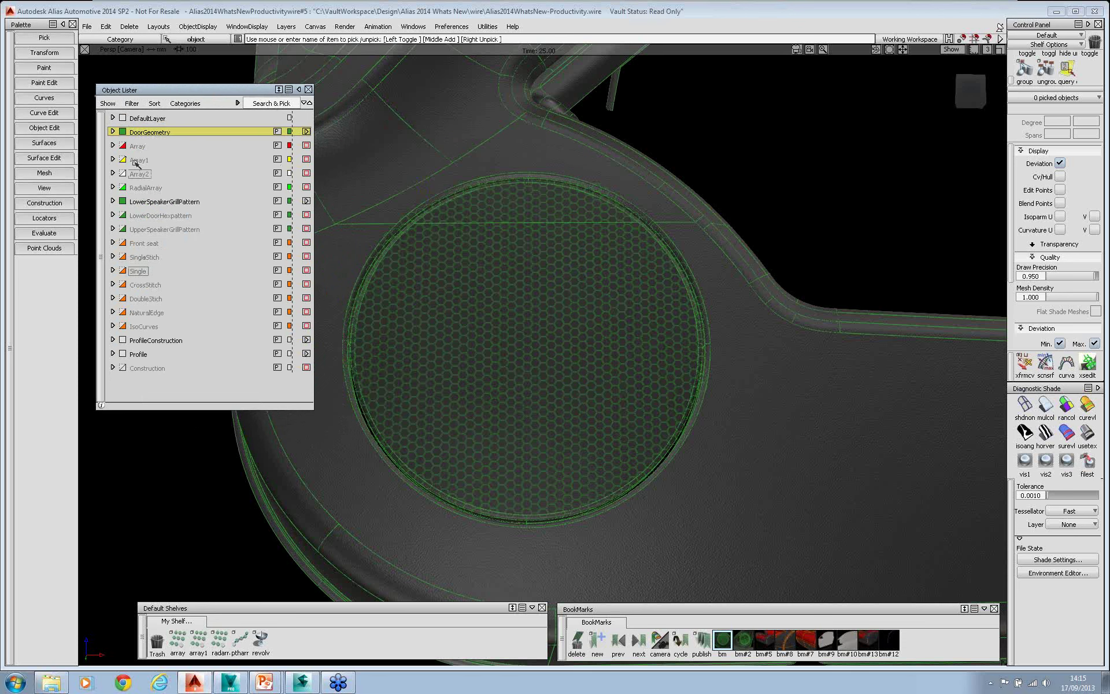
pyautogui.click(133, 105)
pyautogui.click(142, 279)
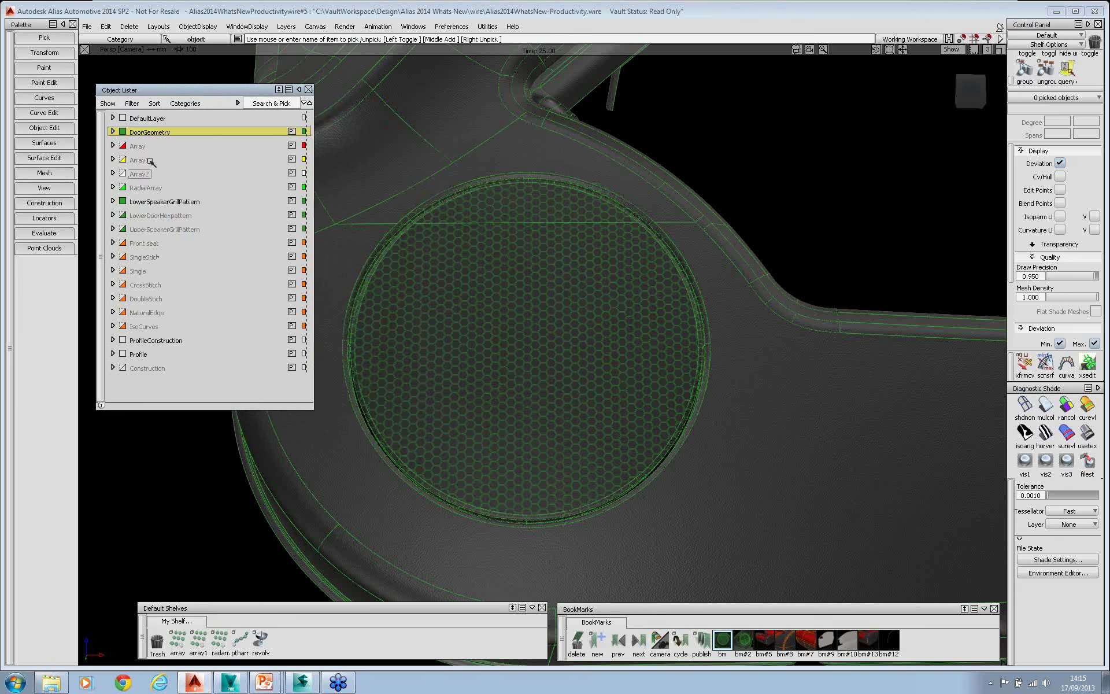
# Switch the Object Lister to show by object and filter out surfaces and trim surfaces.
pyautogui.click(141, 104)
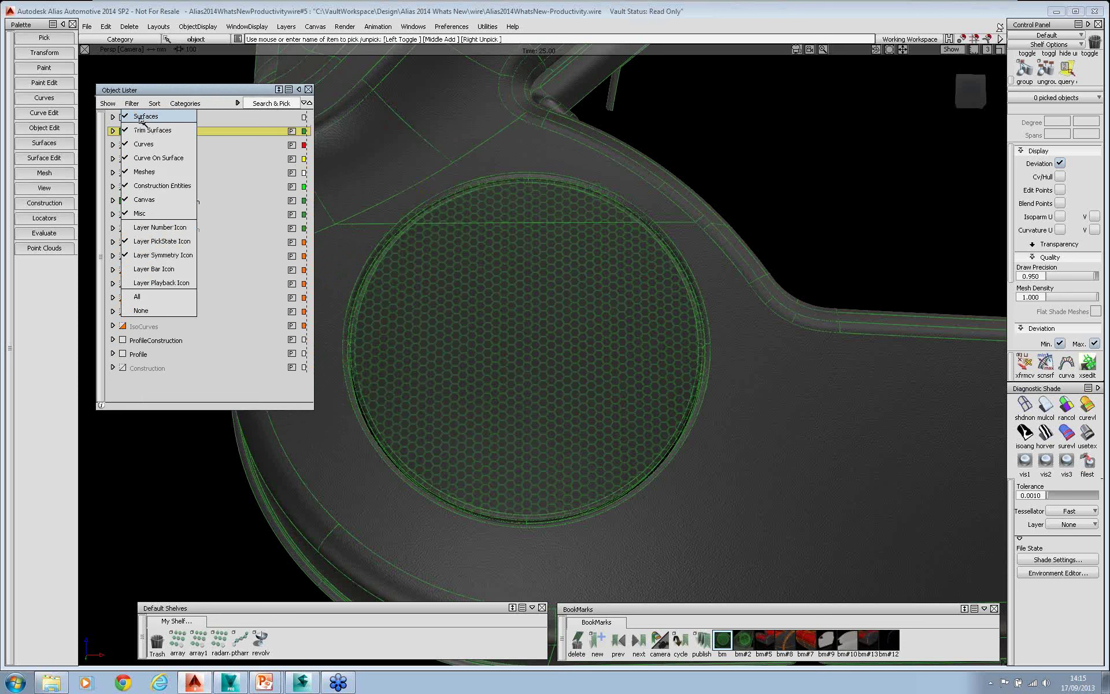
pyautogui.click(140, 118)
pyautogui.click(108, 103)
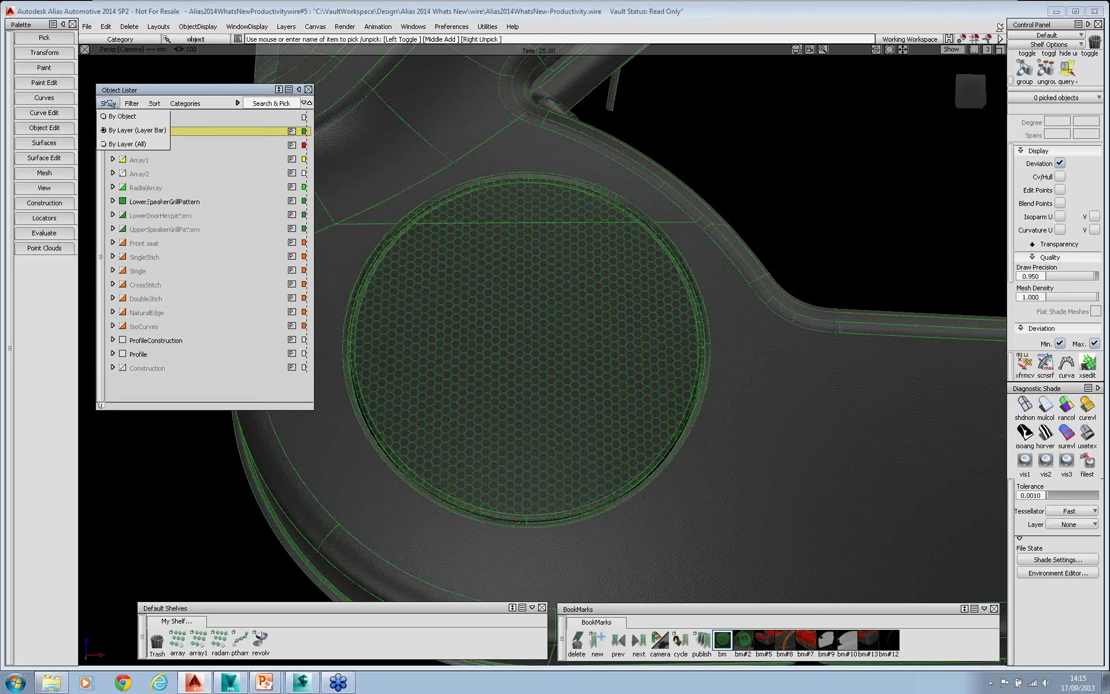
pyautogui.click(122, 116)
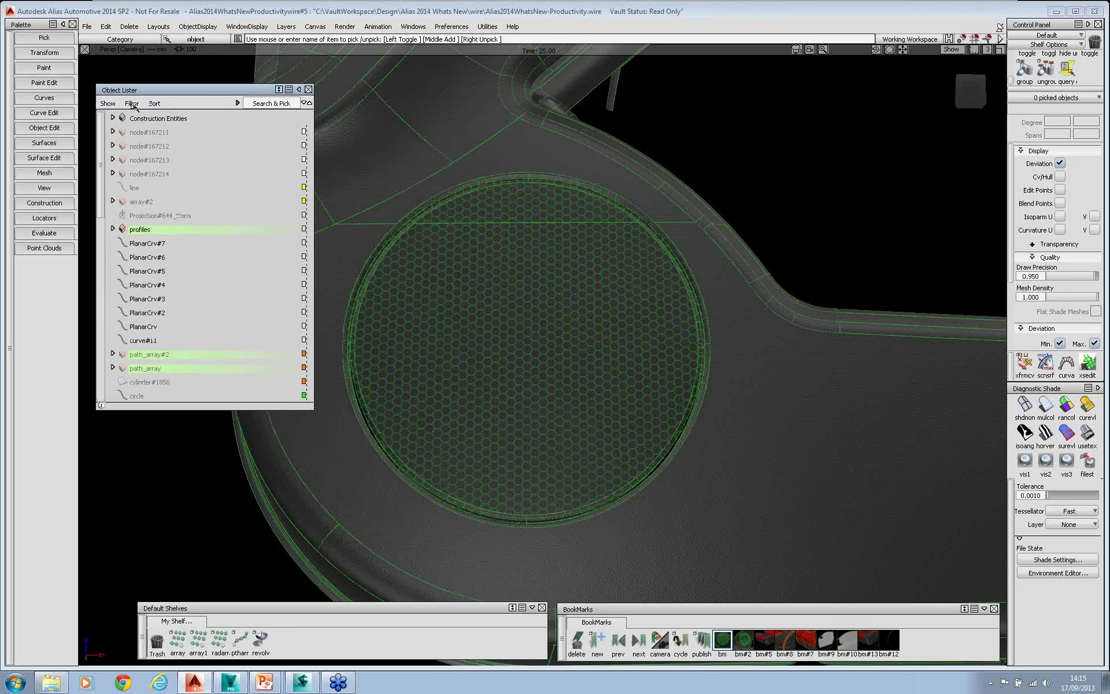
pyautogui.click(133, 108)
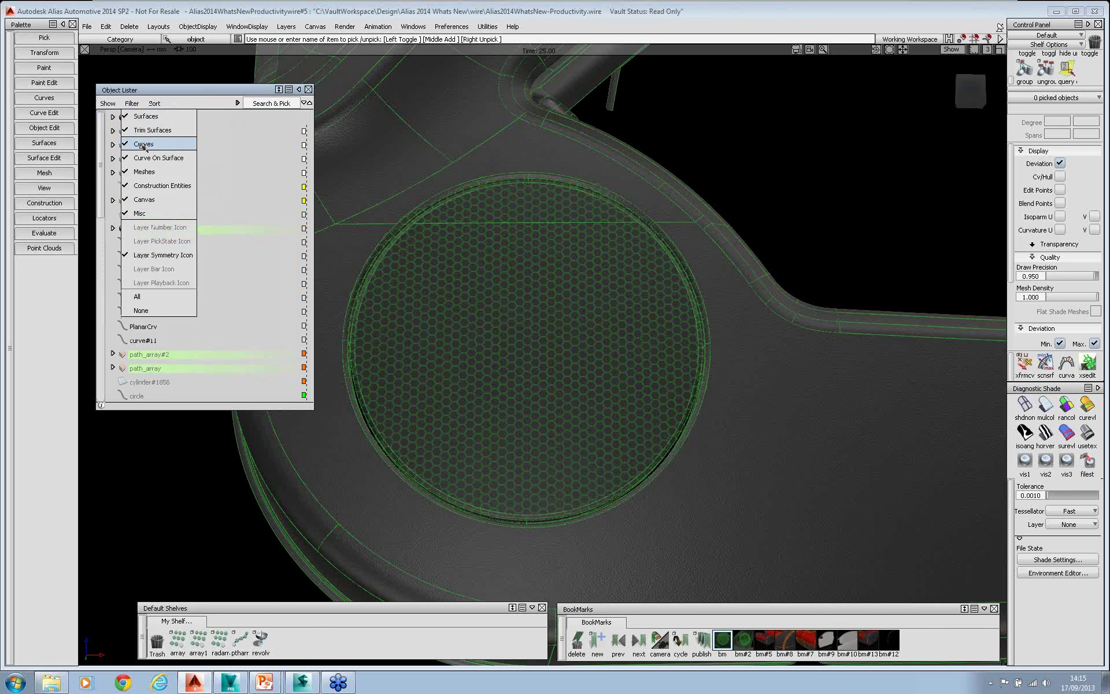
pyautogui.click(148, 117)
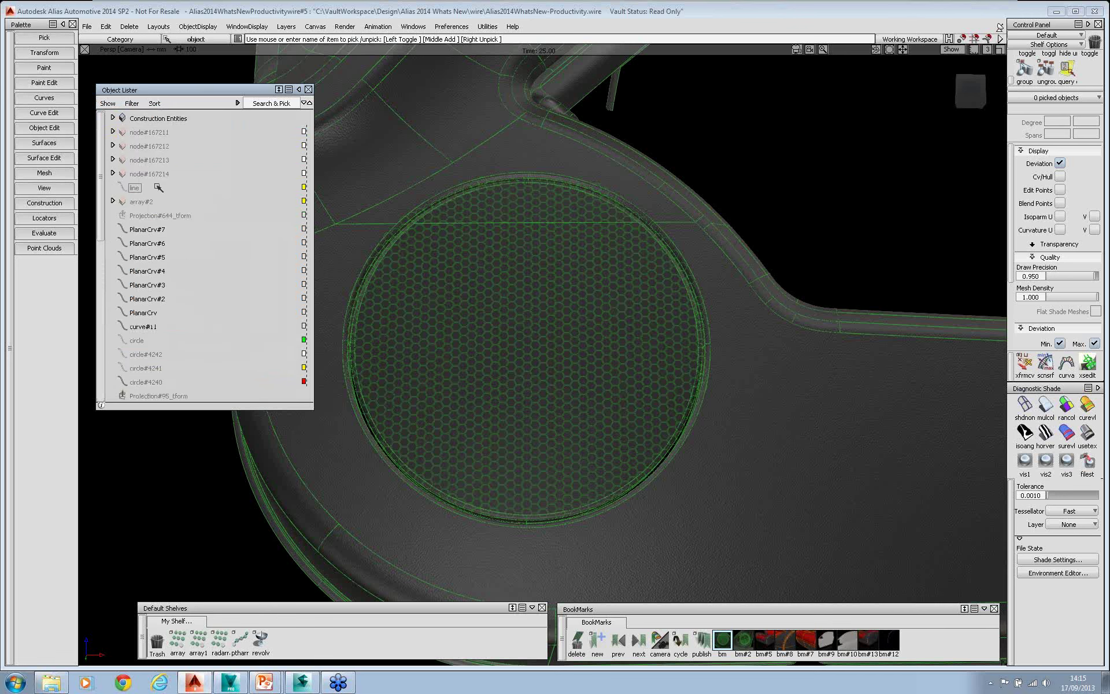
pyautogui.click(130, 101)
pyautogui.click(139, 130)
# Include surfaces and trim surfaces in the filter again, and set the Object Lister to show by layer (all).
pyautogui.click(131, 102)
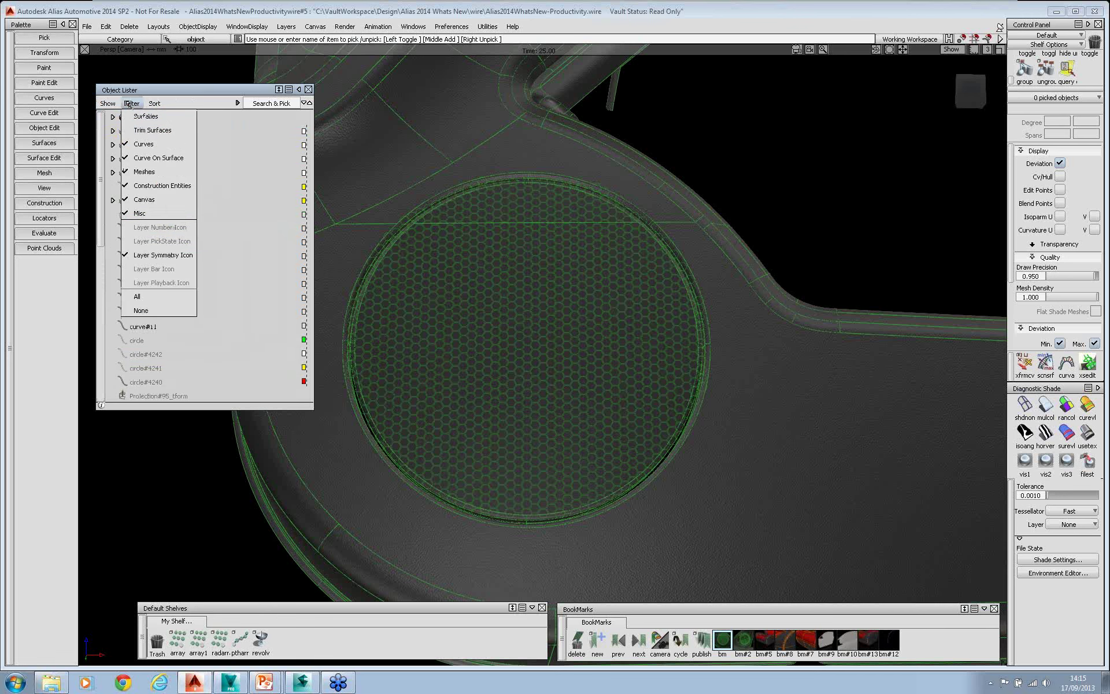
pyautogui.click(137, 116)
pyautogui.click(132, 103)
pyautogui.click(139, 130)
pyautogui.click(108, 103)
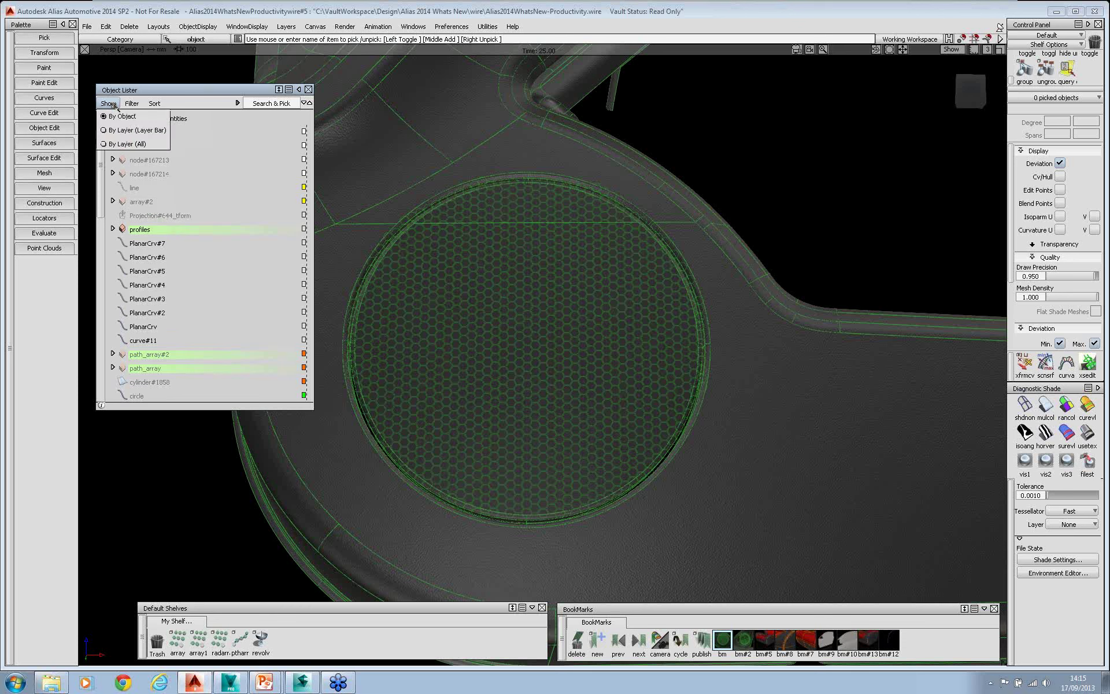
pyautogui.click(118, 143)
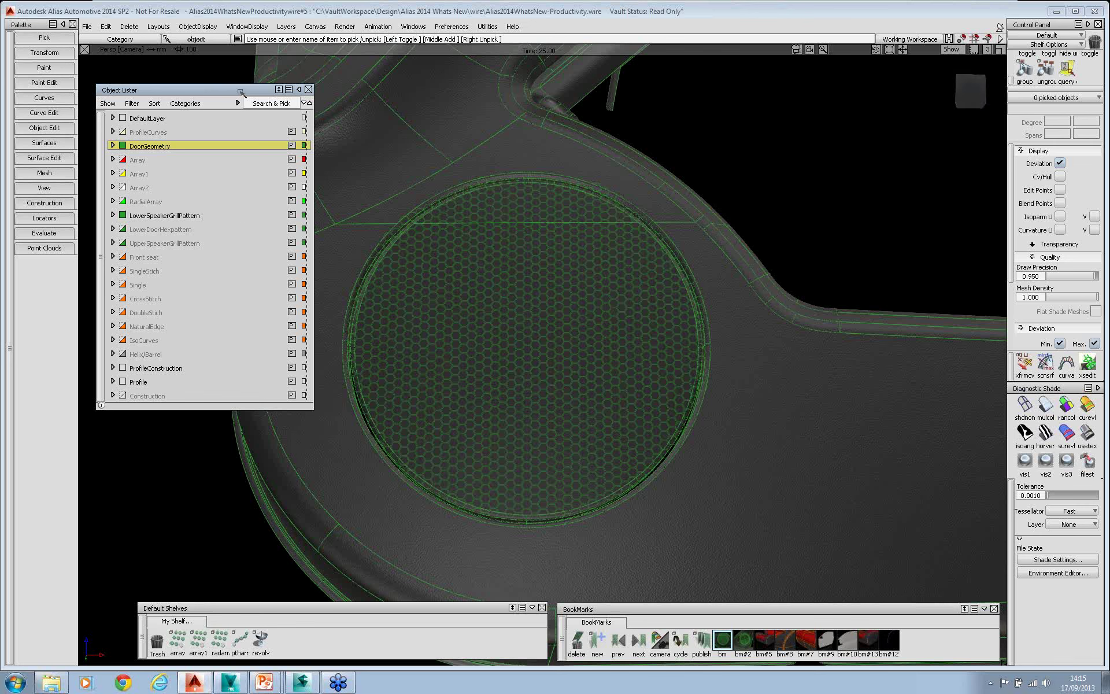
# Move the Object Lister slightly up and try its Auto Hide behaviour while tumbling the view.
pyautogui.moveTo(241, 92); pyautogui.dragTo(238, 85)
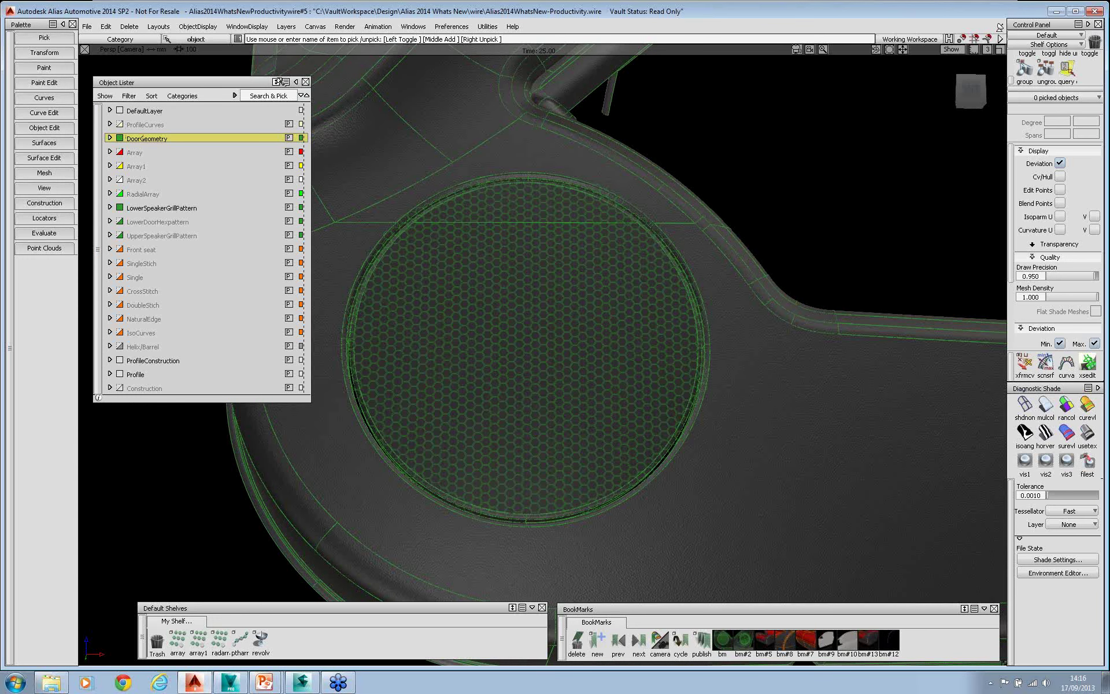
pyautogui.hotkey('alt', 'shift')
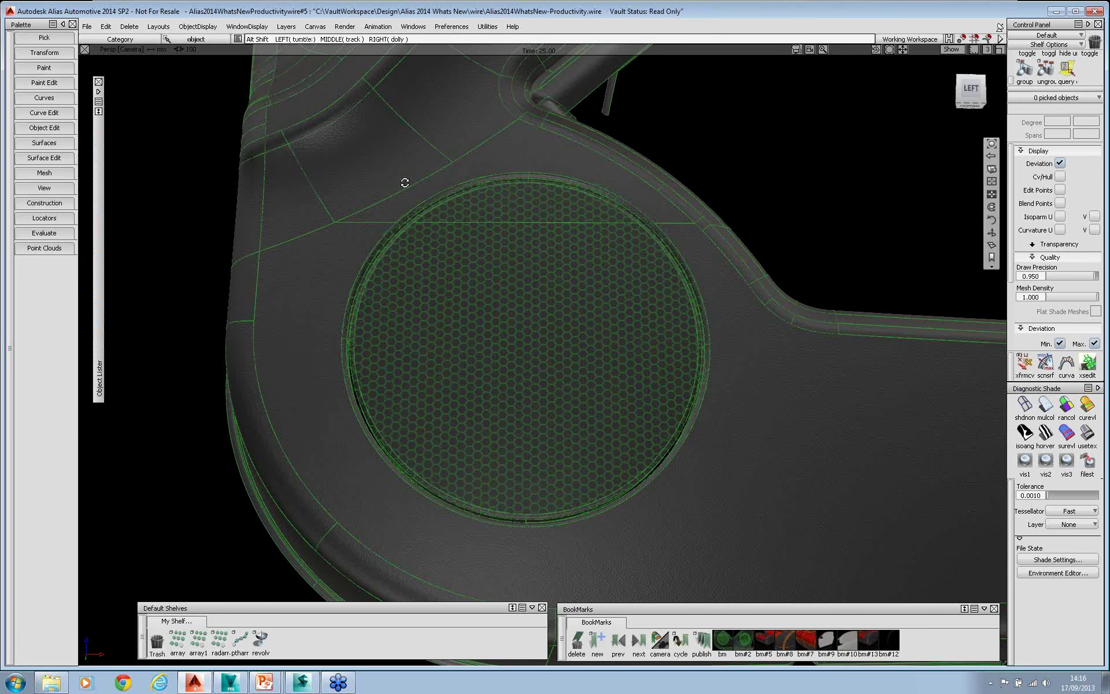
pyautogui.keyDown('alt'); pyautogui.keyDown('shift'); pyautogui.moveTo(405, 182); pyautogui.dragTo(414, 200); pyautogui.keyUp('shift'); pyautogui.keyUp('alt')
pyautogui.moveTo(102, 130)
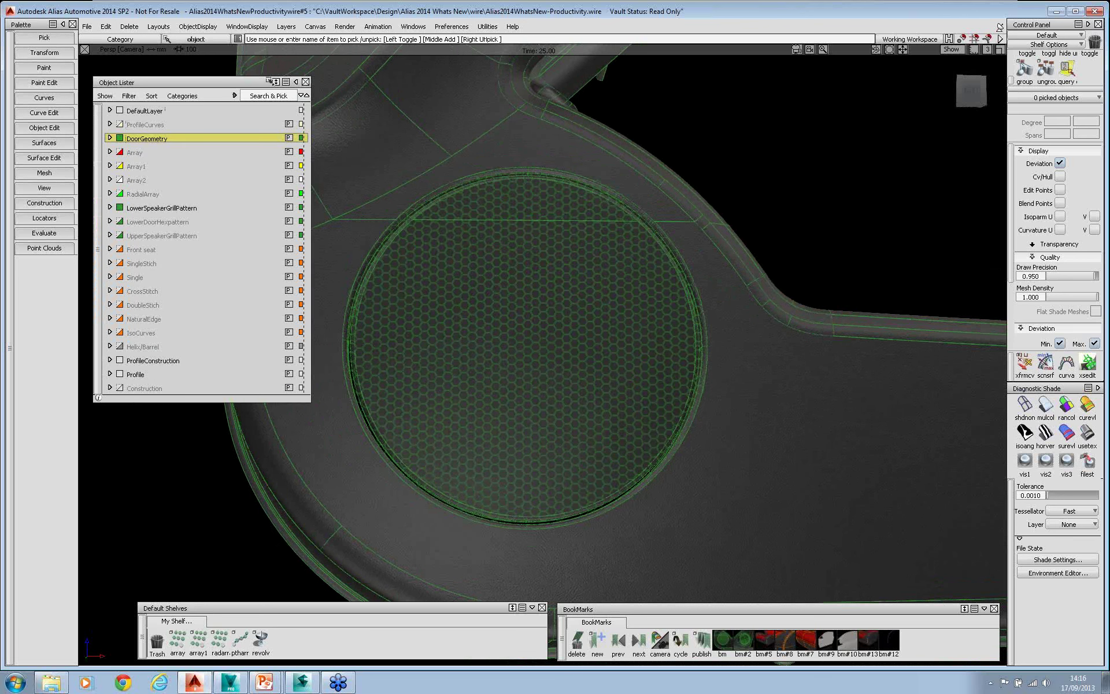
# Turn off Auto Hide for the Object Lister and close the Default Shelves window.
pyautogui.click(286, 82)
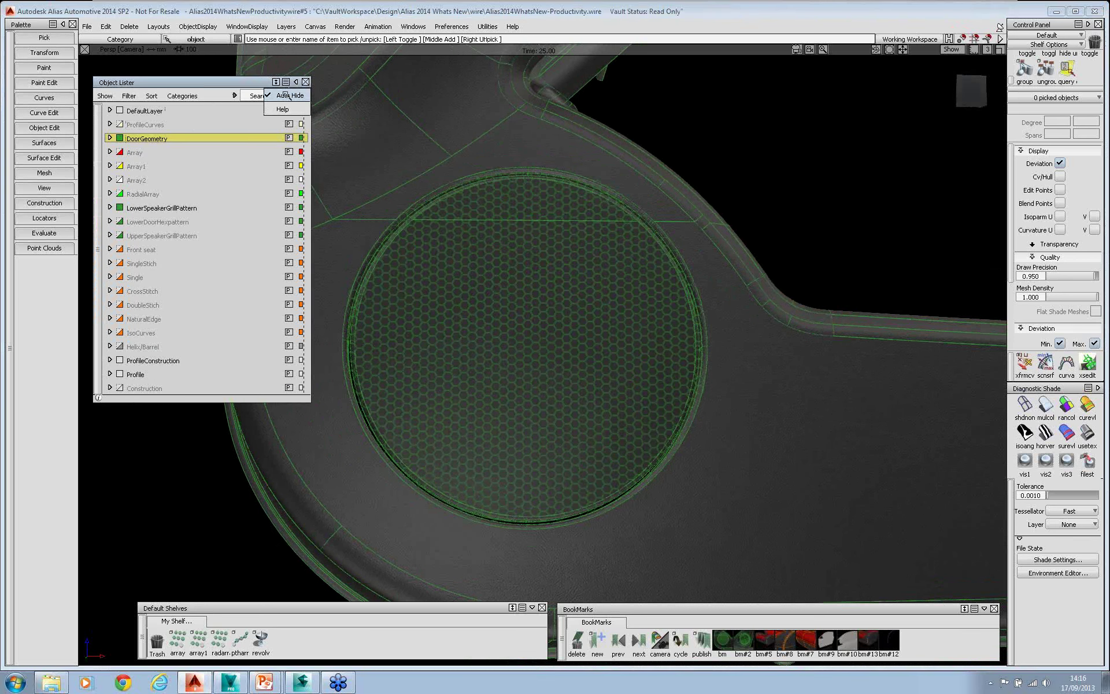
pyautogui.click(286, 95)
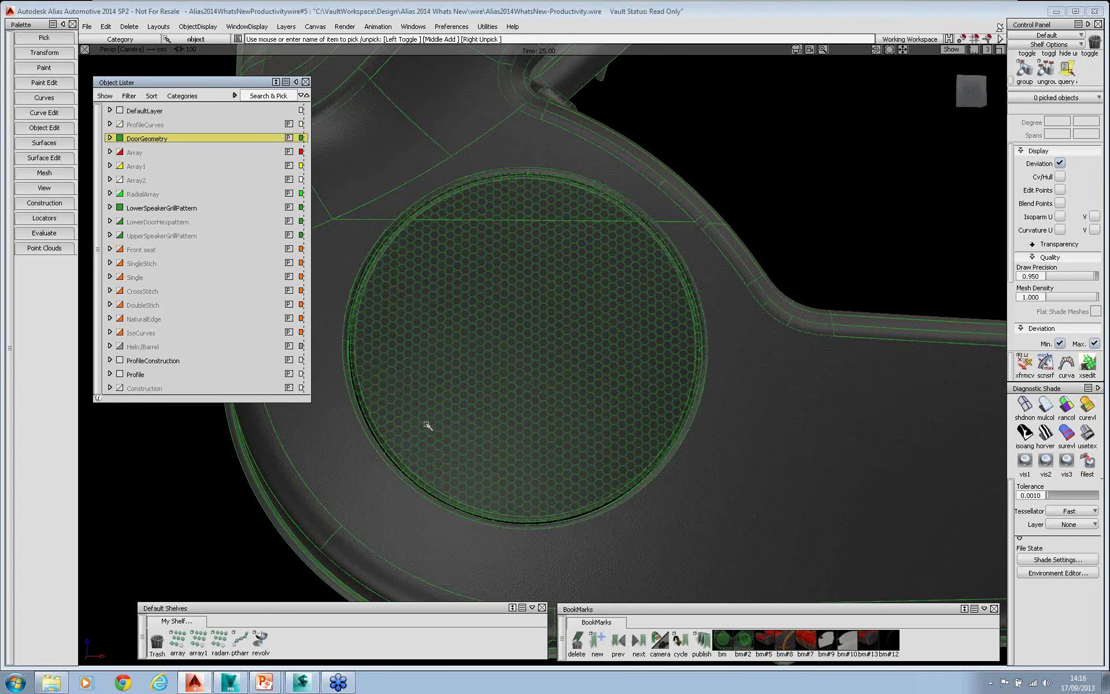
pyautogui.click(542, 608)
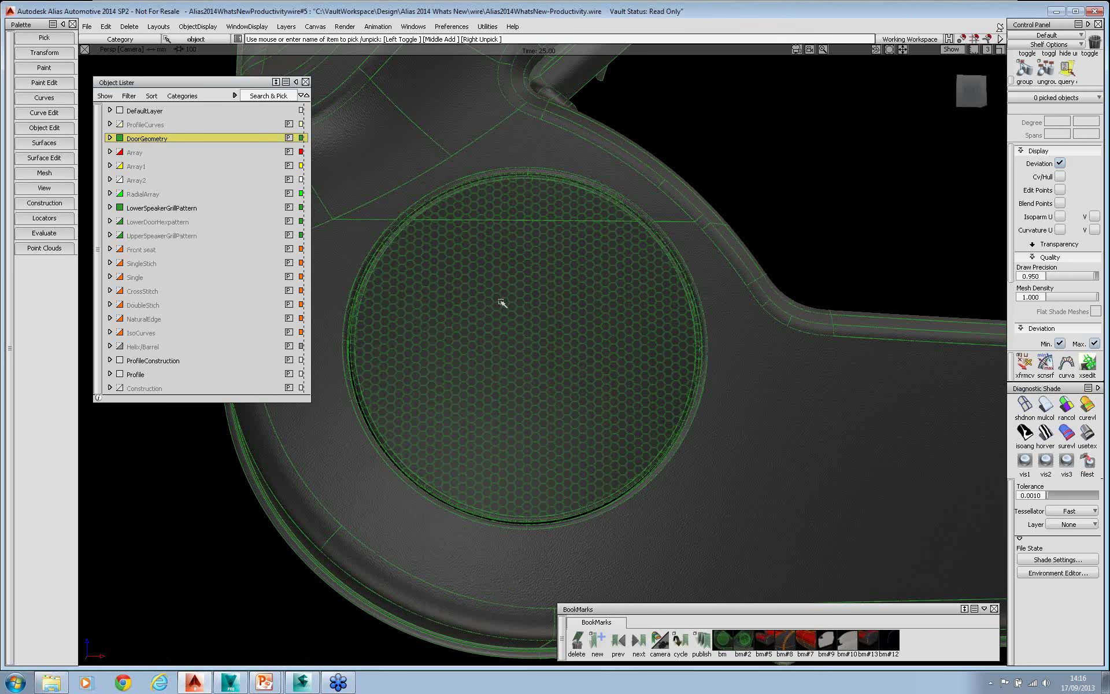
# Switch the camera to the orthographic left view and frame the round speaker grille.
pyautogui.hotkey('alt', 'shift')
pyautogui.keyDown('alt'); pyautogui.keyDown('shift'); pyautogui.click(632, 270); pyautogui.keyUp('shift'); pyautogui.keyUp('alt')
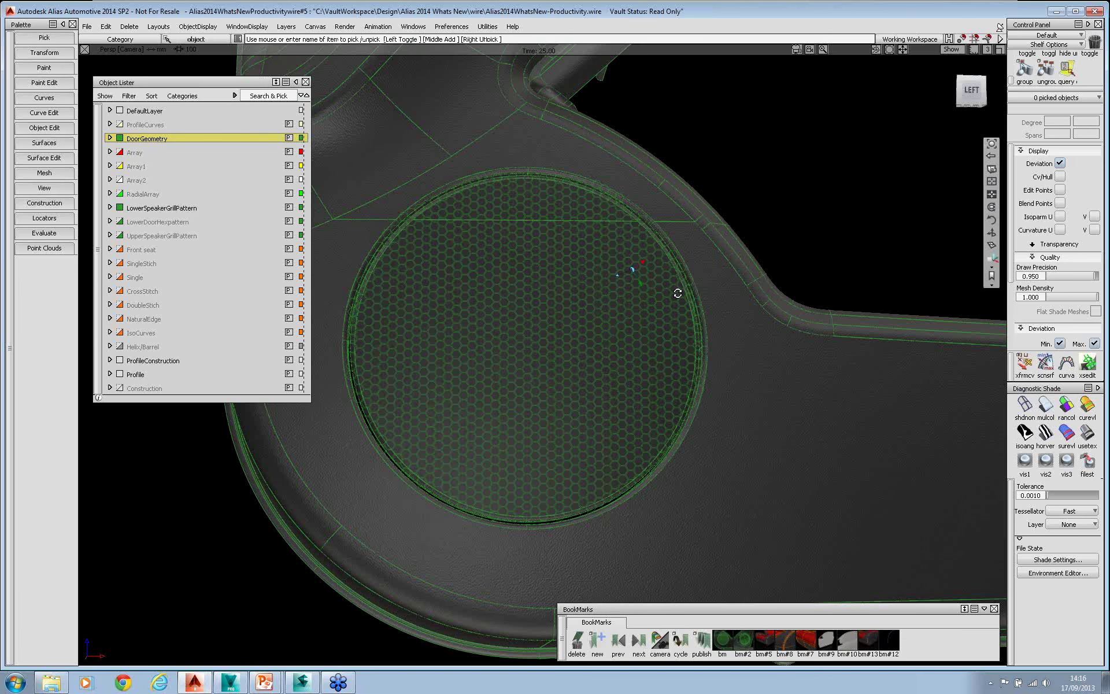
pyautogui.keyDown('alt'); pyautogui.keyDown('shift'); pyautogui.moveTo(677, 294); pyautogui.dragTo(564, 251); pyautogui.keyUp('shift'); pyautogui.keyUp('alt')
pyautogui.hotkey('alt', 'shift')
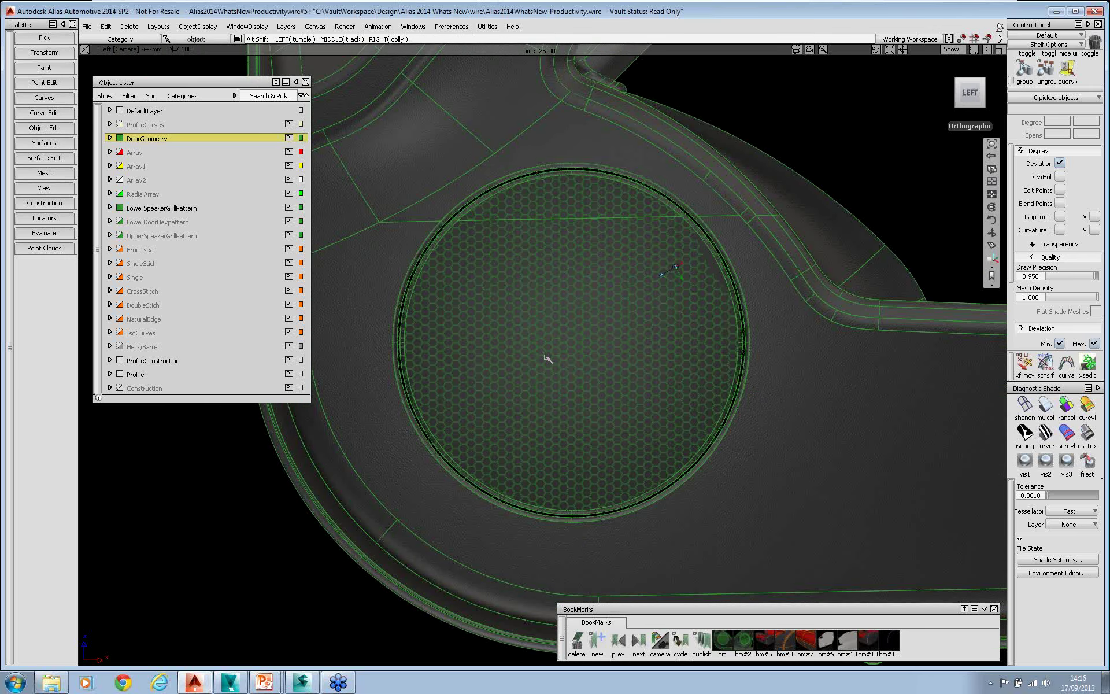
pyautogui.keyDown('alt'); pyautogui.keyDown('shift'); pyautogui.moveTo(548, 358); pyautogui.dragTo(535, 332, button='right'); pyautogui.keyUp('shift'); pyautogui.keyUp('alt')
# Hide the LowerSpeakerGrillPattern layer and show the Array layer, keeping DoorGeometry visible.
pyautogui.click(119, 138)
pyautogui.click(119, 138)
pyautogui.click(120, 208)
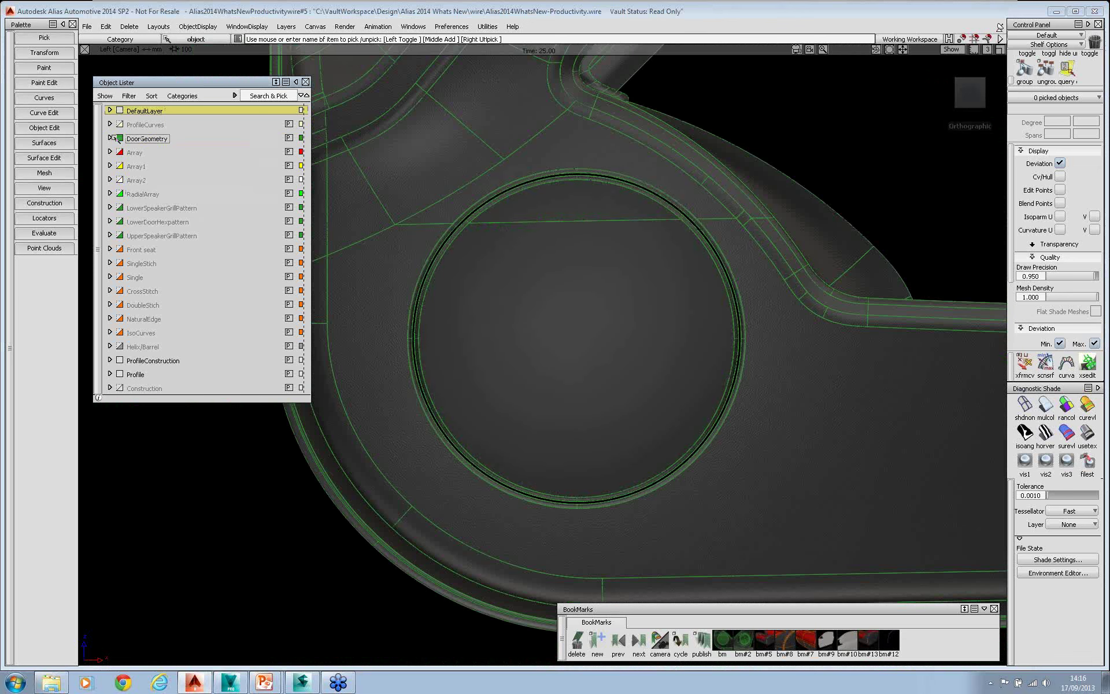
pyautogui.click(119, 152)
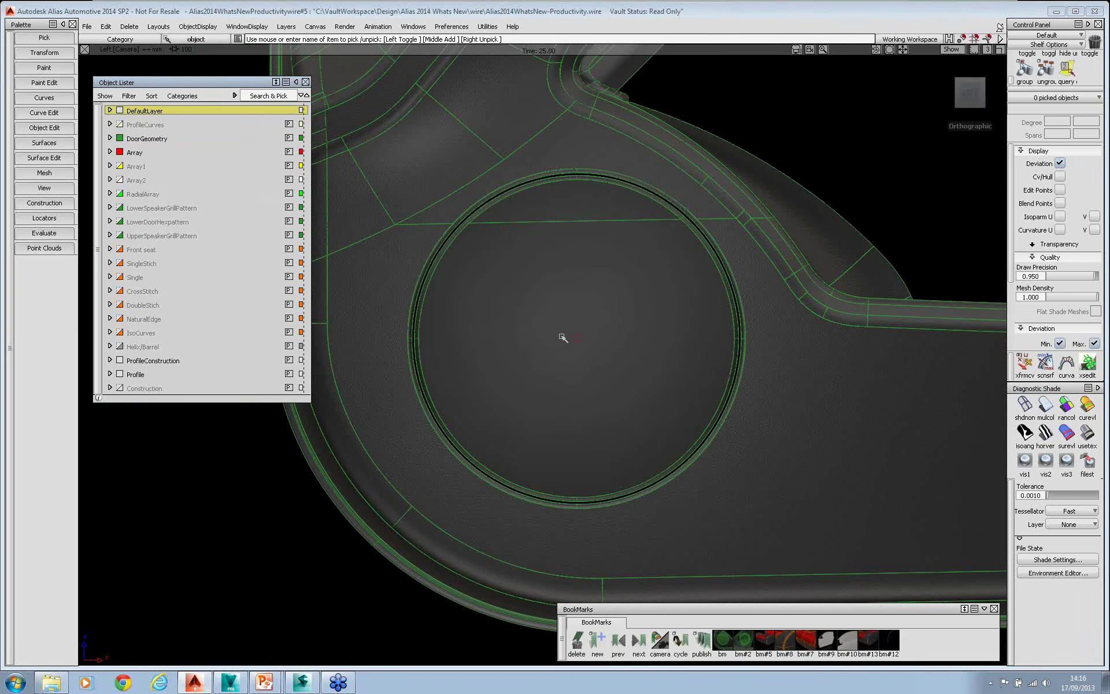
# Pick the small hexagon curve at the speaker's centre and open the linear Array controls with the XZ plane.
pyautogui.keyDown('ctrl'); pyautogui.keyDown('shift'); pyautogui.moveTo(554, 326); pyautogui.dragTo(557, 344); pyautogui.keyUp('shift'); pyautogui.keyUp('ctrl')
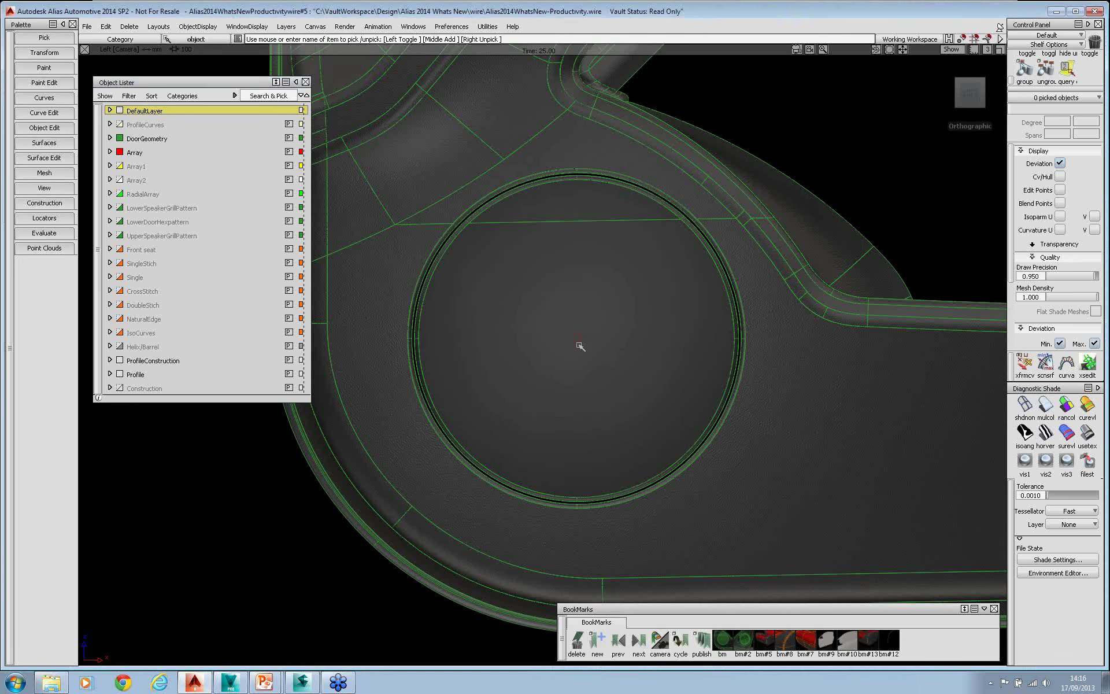
pyautogui.click(577, 341)
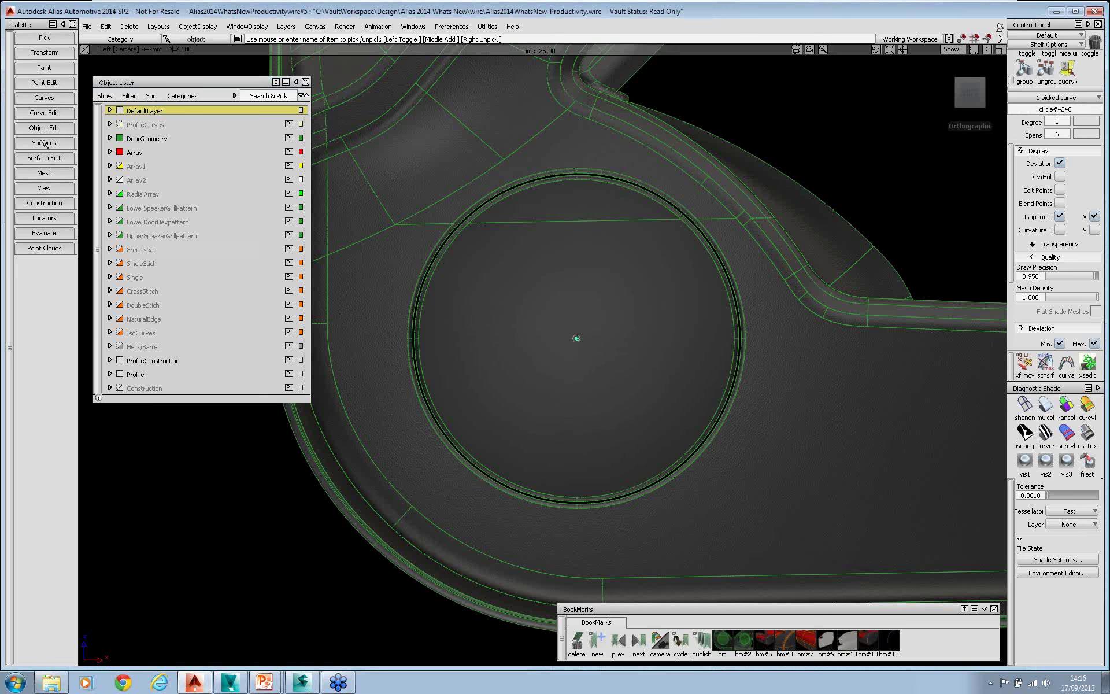
pyautogui.click(45, 52)
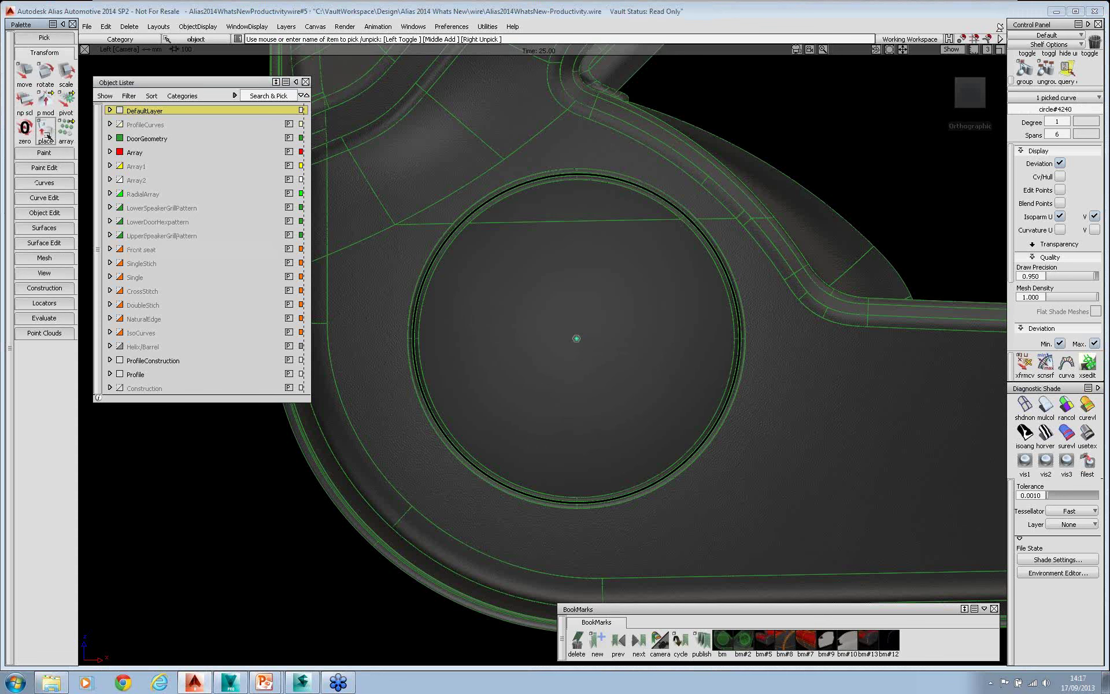
pyautogui.moveTo(65, 130); pyautogui.dragTo(86, 133)
pyautogui.moveTo(172, 117); pyautogui.dragTo(208, 221)
pyautogui.click(234, 246)
pyautogui.click(163, 545)
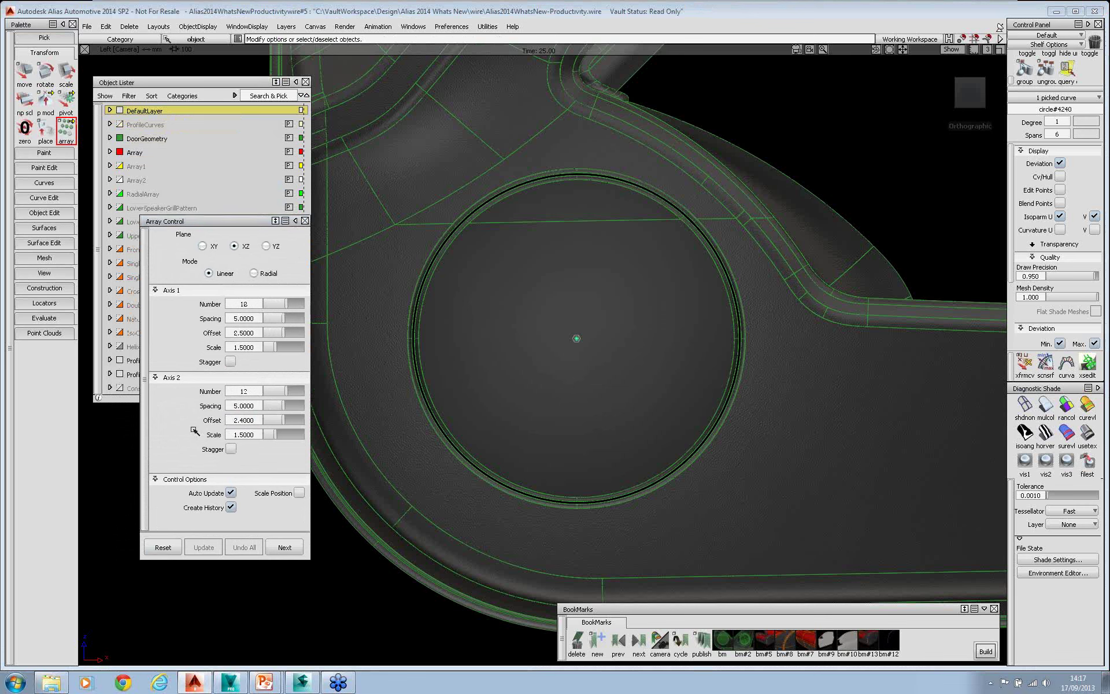
# Set the array's Axis 1 offset to 0 and scale to 1.
pyautogui.write('0')
pyautogui.press('Return')
pyautogui.moveTo(234, 347); pyautogui.dragTo(272, 348)
pyautogui.write('1')
pyautogui.press('Return')
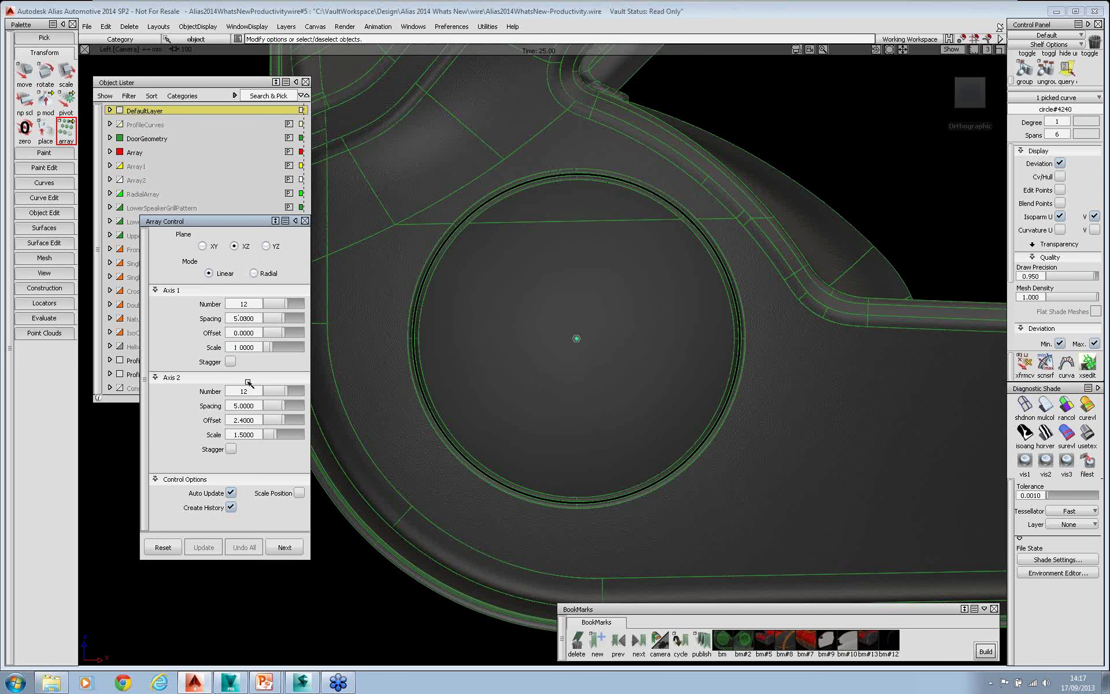
# Set the array's Axis 2 offset to 0 and scale to 1.
pyautogui.click(254, 420)
pyautogui.write('0')
pyautogui.press('Return')
pyautogui.write('1')
pyautogui.press('Return')
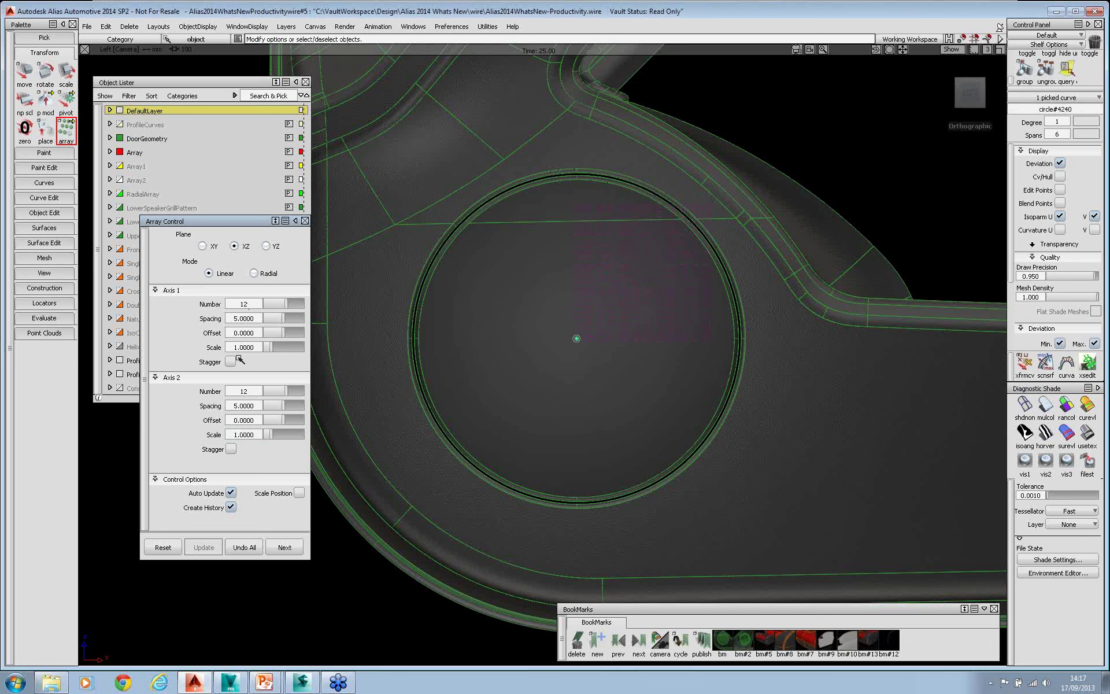
# Increase the array's number of copies to 15 on Axis 1 and 17 on Axis 2.
pyautogui.moveTo(285, 303); pyautogui.dragTo(293, 302)
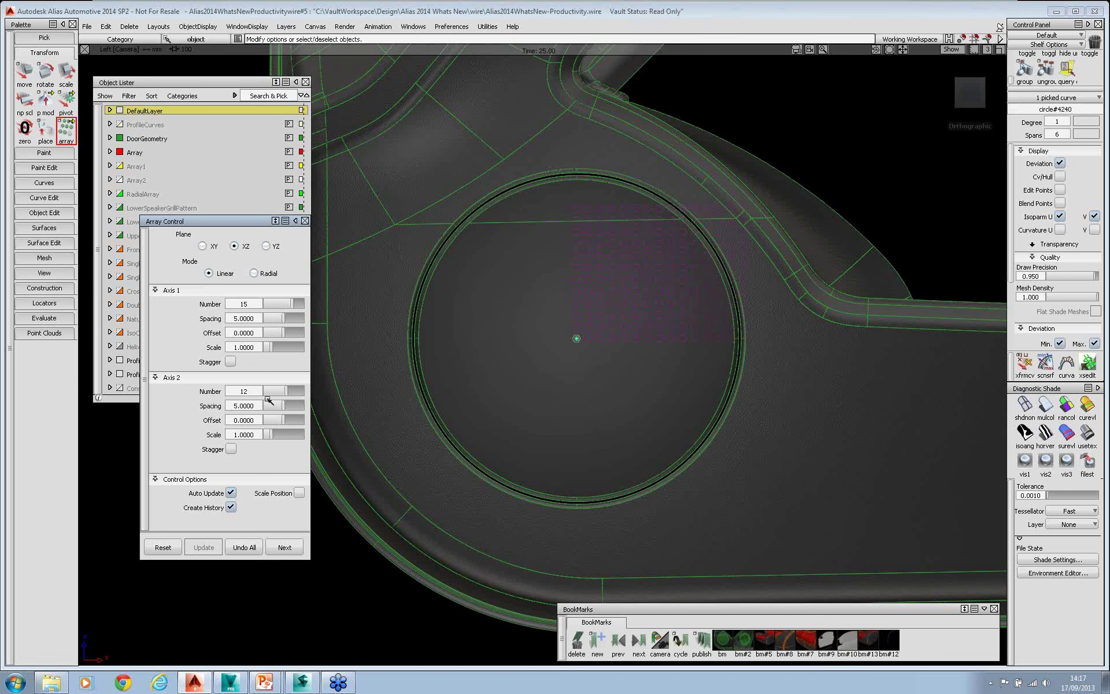
pyautogui.moveTo(287, 392); pyautogui.dragTo(294, 392)
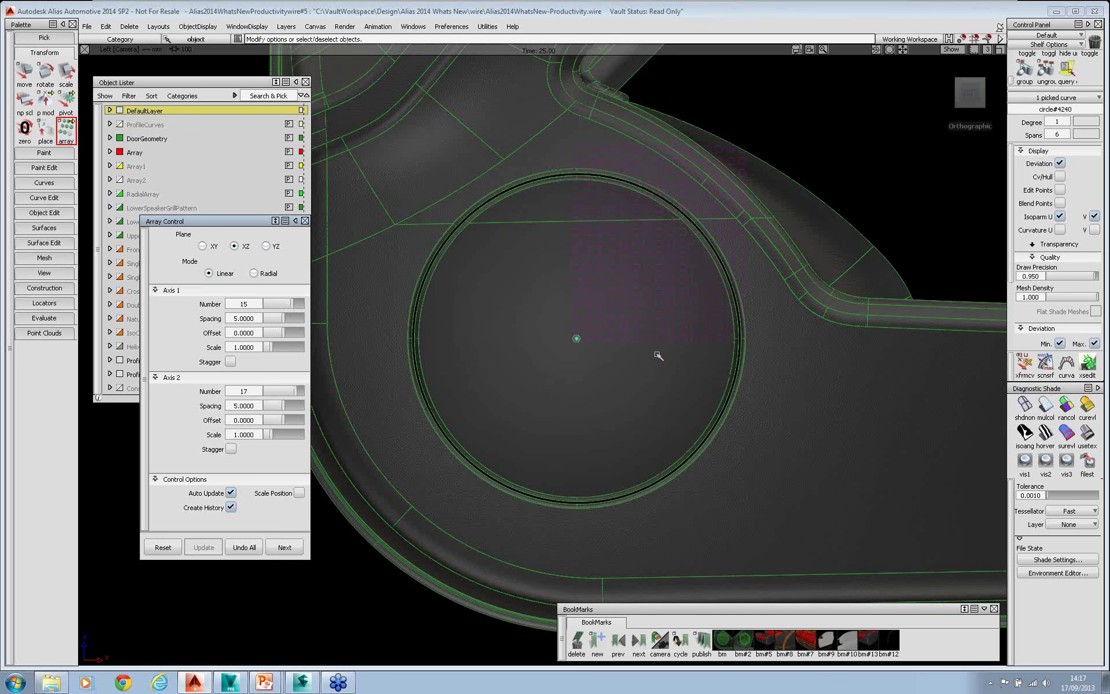
# Set the array's Axis 1 spacing to 4 and its number of copies to 19.
pyautogui.keyDown('alt'); pyautogui.keyDown('shift'); pyautogui.moveTo(649, 374); pyautogui.dragTo(671, 277, button='right'); pyautogui.keyUp('shift'); pyautogui.keyUp('alt')
pyautogui.keyDown('alt'); pyautogui.keyDown('shift'); pyautogui.moveTo(602, 250); pyautogui.dragTo(557, 402, button='middle'); pyautogui.keyUp('shift'); pyautogui.keyUp('alt')
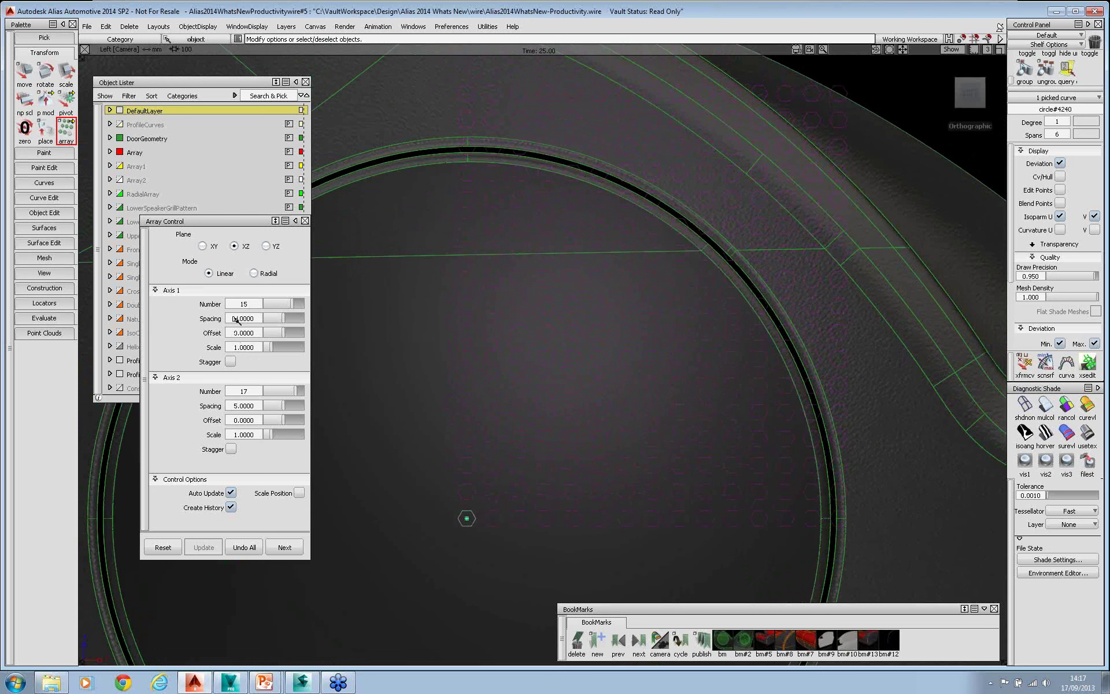
pyautogui.click(265, 320)
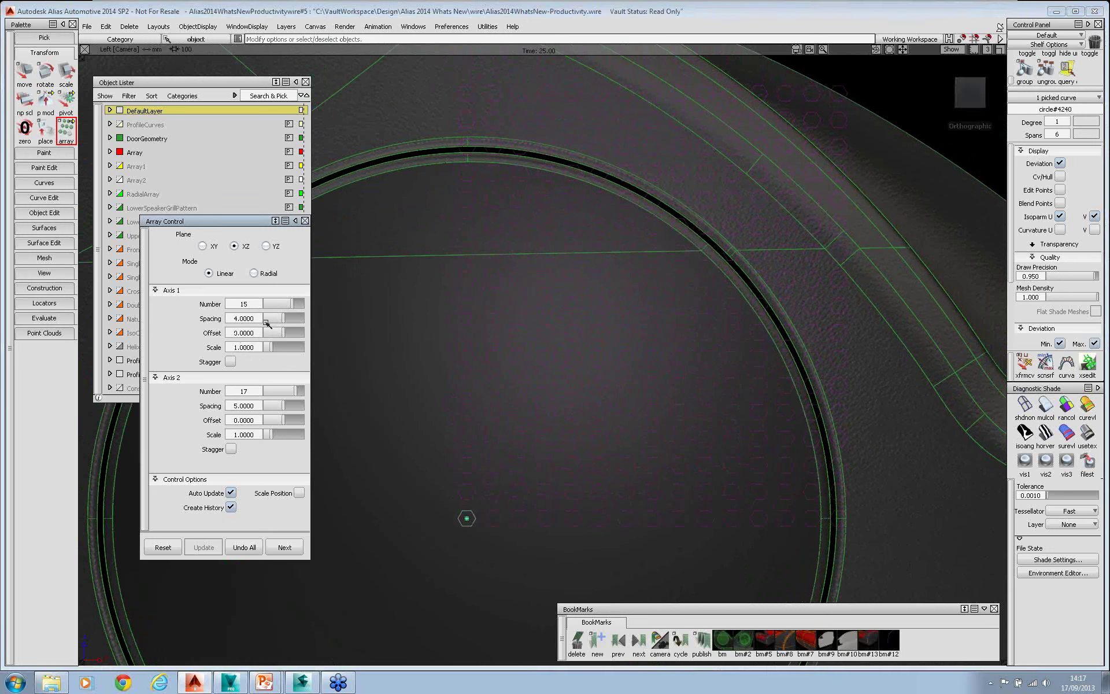
pyautogui.moveTo(292, 305); pyautogui.dragTo(301, 308)
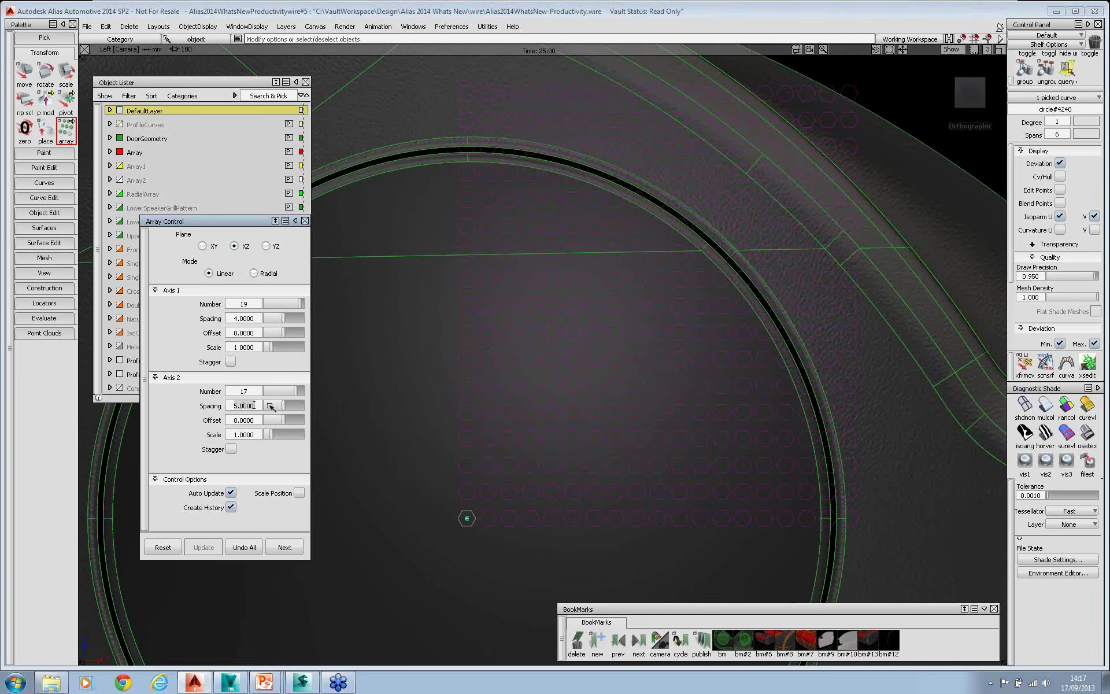
# Set the array's Axis 2 spacing to 4 and scale to 1.2, with stagger enabled.
pyautogui.write('4')
pyautogui.press('Return')
pyautogui.click(231, 449)
pyautogui.write('1.')
pyautogui.write('.2')
pyautogui.press('Return')
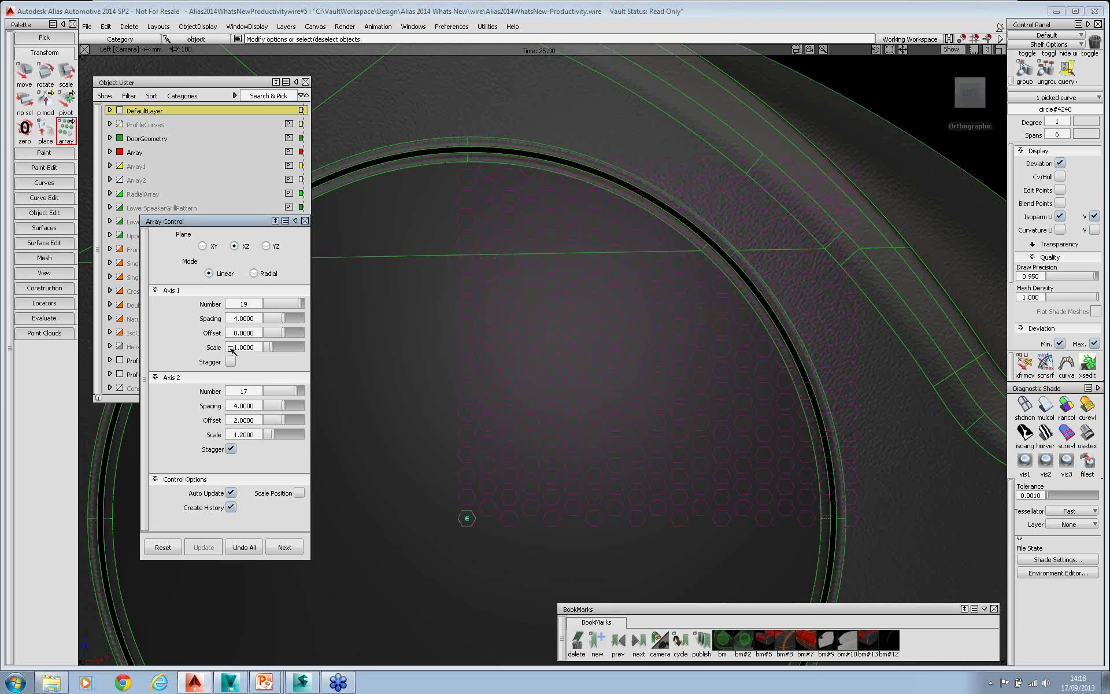
# Set the array's Axis 1 scale to 1.2 and enable stagger on that axis.
pyautogui.click(240, 347)
pyautogui.write('1')
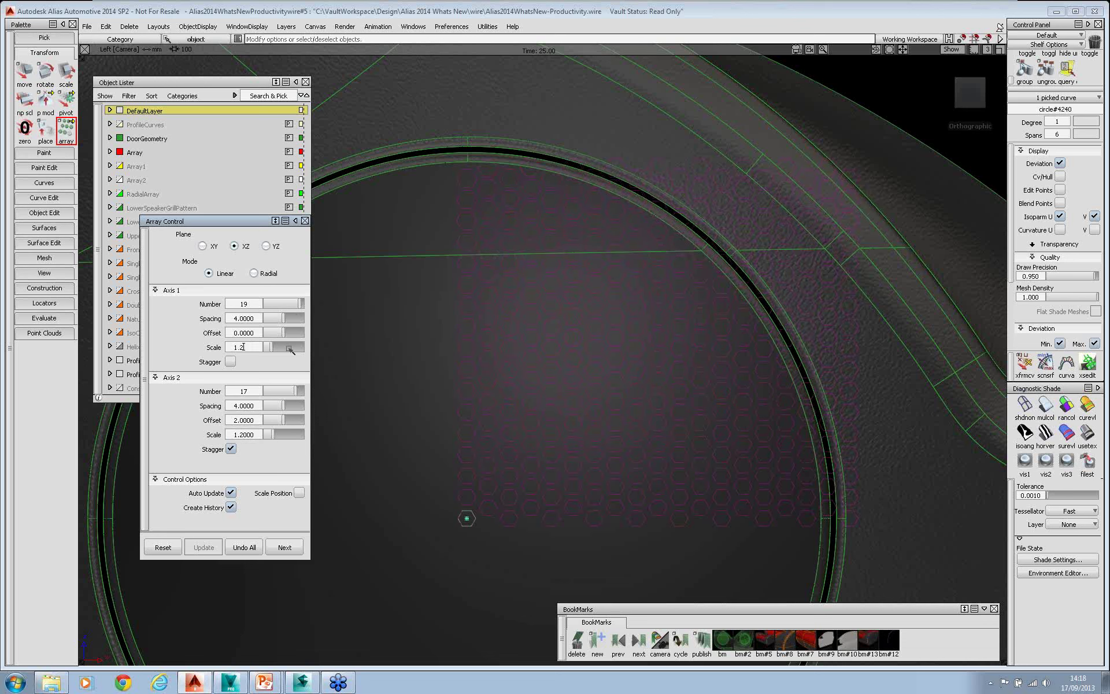
pyautogui.write('.2')
pyautogui.press('Return')
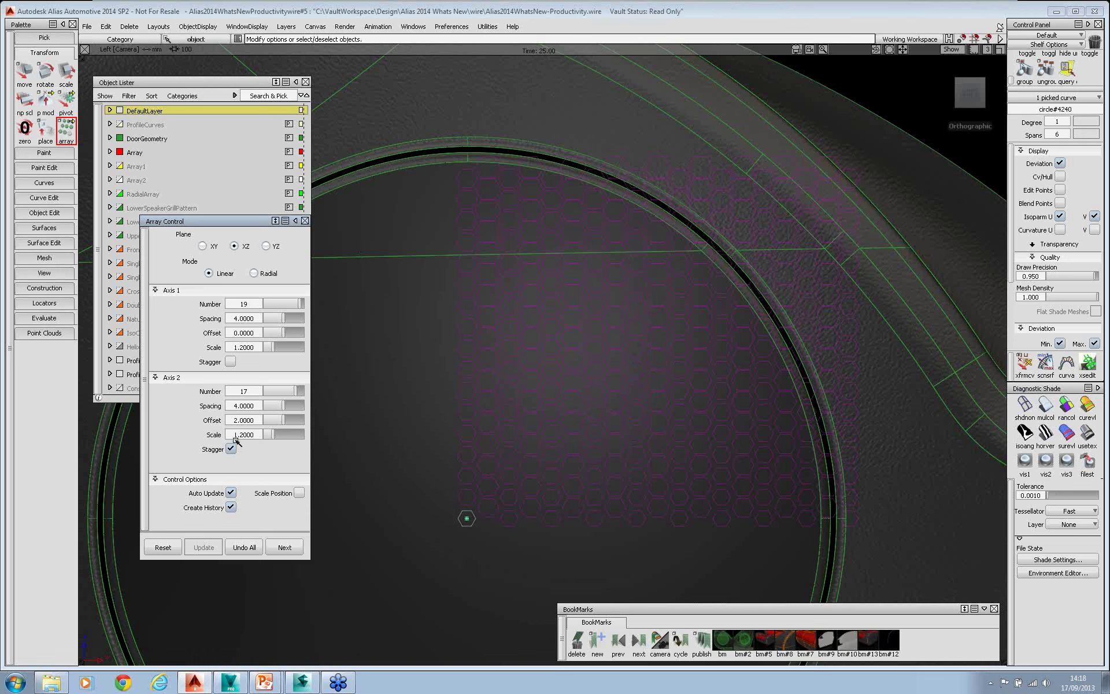
pyautogui.click(231, 362)
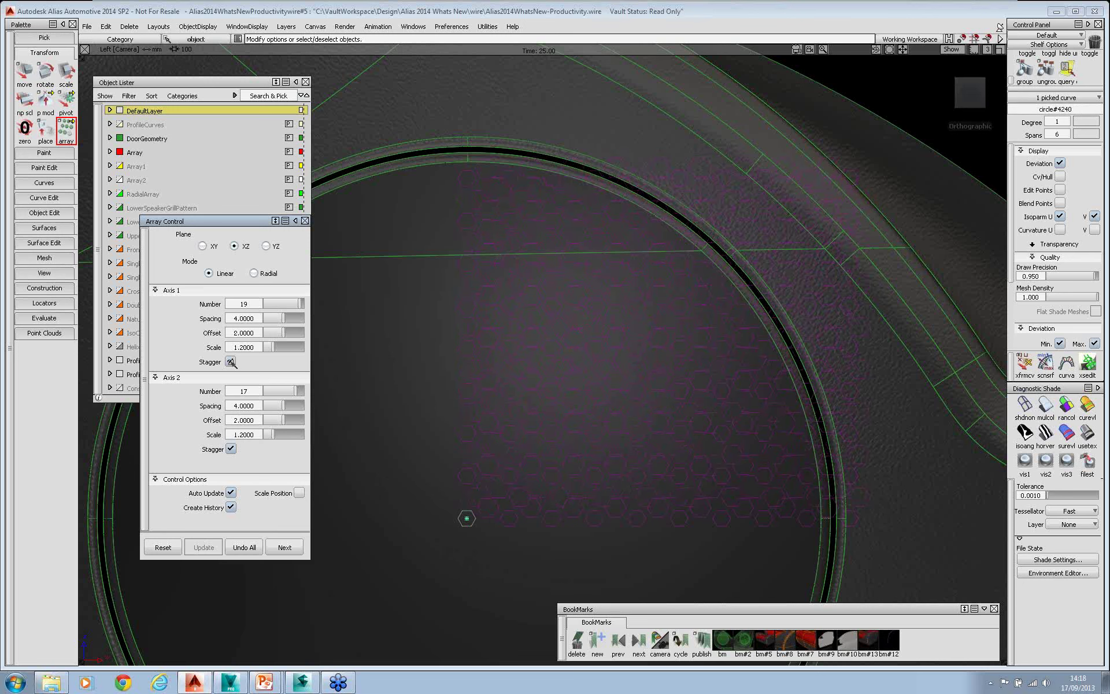
# Turn off stagger on Axis 1 of the hexagon array and enable Scale Position.
pyautogui.click(231, 362)
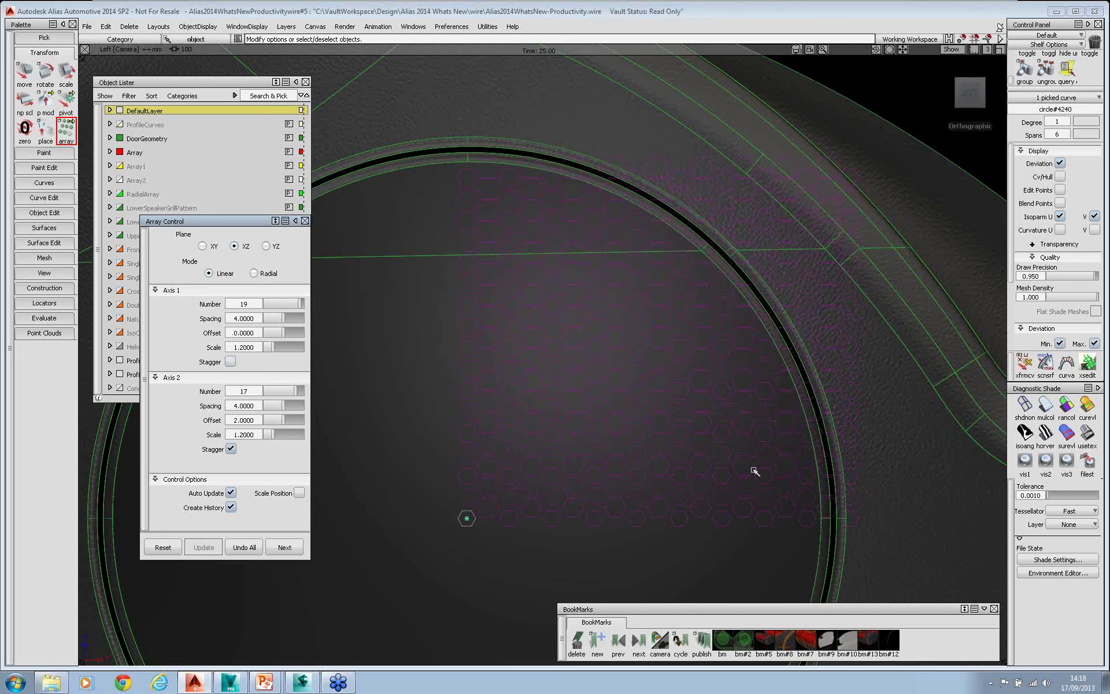
pyautogui.click(299, 492)
pyautogui.moveTo(241, 220); pyautogui.dragTo(283, 274)
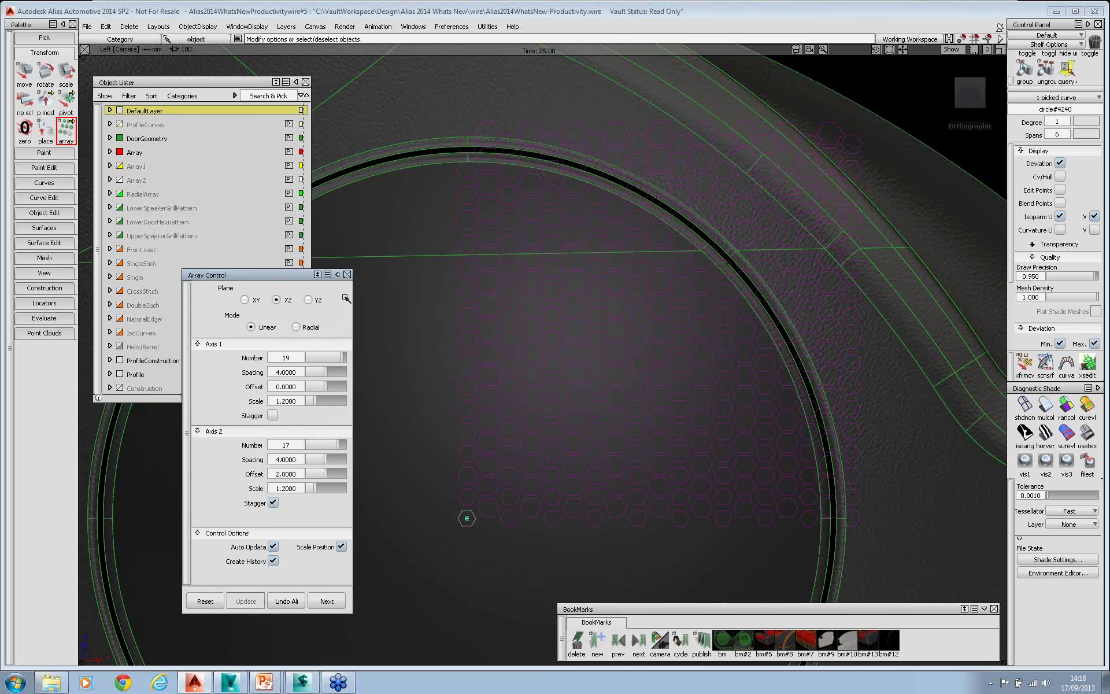
# Close the array settings and delete the generated hexagon array.
pyautogui.click(348, 275)
pyautogui.moveTo(448, 387)
pyautogui.keyDown('ctrl'); pyautogui.keyDown('shift'); pyautogui.mouseDown()
pyautogui.moveTo(458, 322)
pyautogui.moveTo(460, 347)
pyautogui.mouseUp(); pyautogui.keyUp('shift'); pyautogui.keyUp('ctrl')
pyautogui.click(460, 347)
pyautogui.press('Delete')
pyautogui.press('Return')
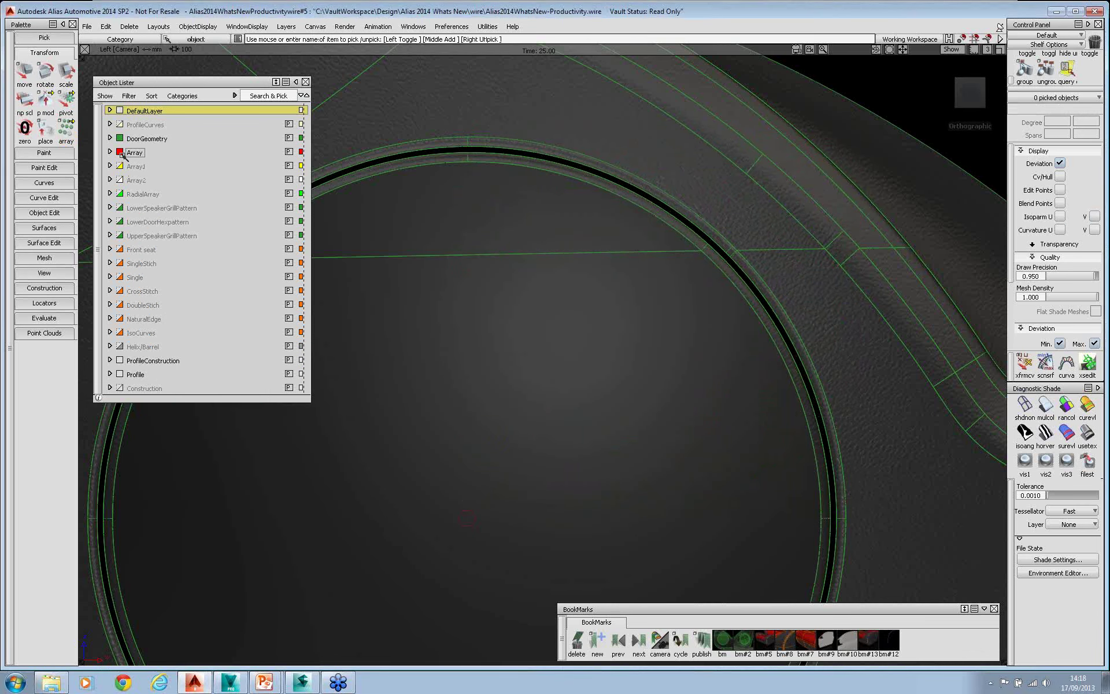
# Show the Array1 and Array2 layers one after the other over the whole speaker to examine their finished hexagon patterns, hiding each again.
pyautogui.keyDown('alt'); pyautogui.keyDown('shift'); pyautogui.moveTo(607, 258); pyautogui.dragTo(573, 365, button='right'); pyautogui.keyUp('shift'); pyautogui.keyUp('alt')
pyautogui.keyDown('alt'); pyautogui.keyDown('shift'); pyautogui.moveTo(568, 341); pyautogui.dragTo(613, 204, button='middle'); pyautogui.keyUp('shift'); pyautogui.keyUp('alt')
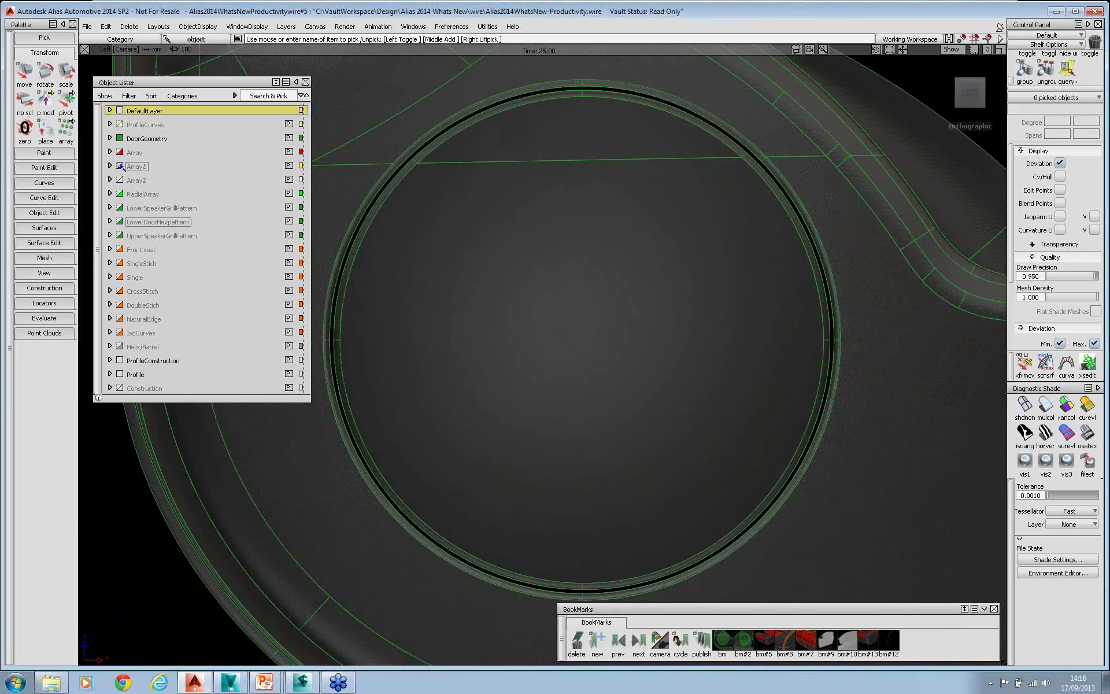
pyautogui.click(121, 166)
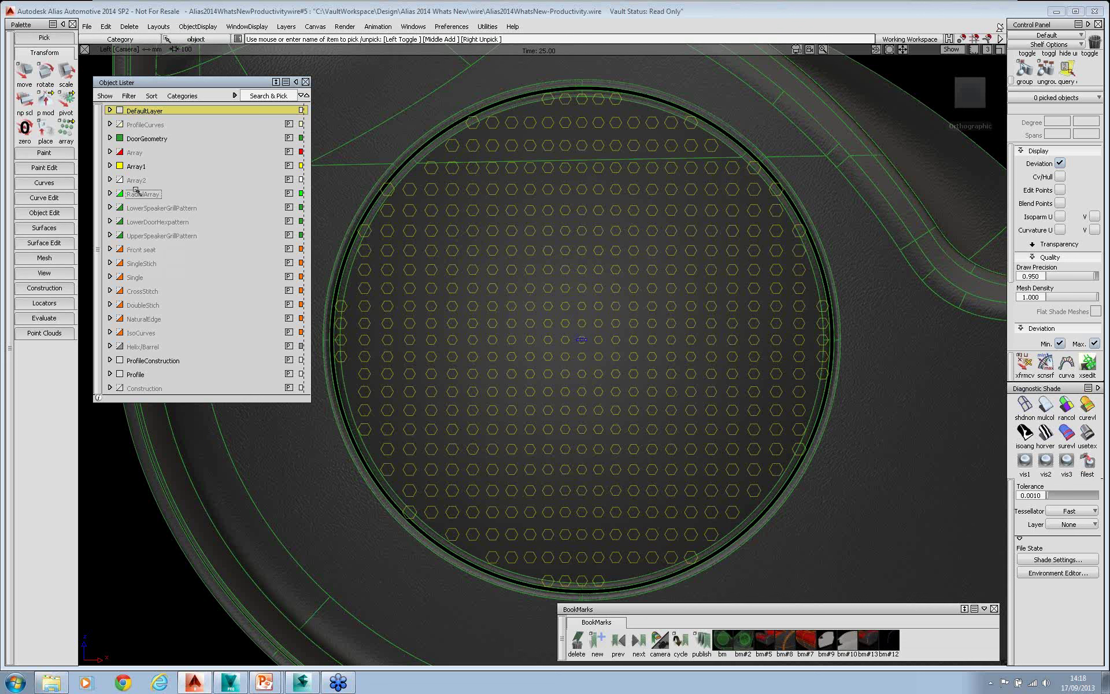
pyautogui.click(120, 166)
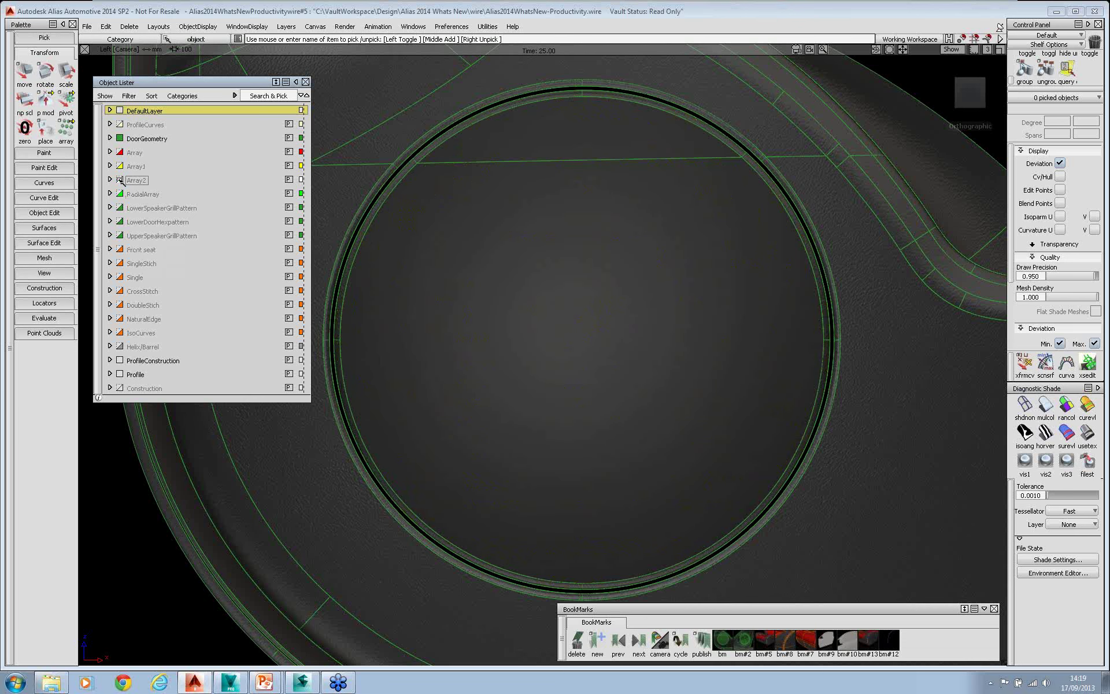
pyautogui.click(120, 180)
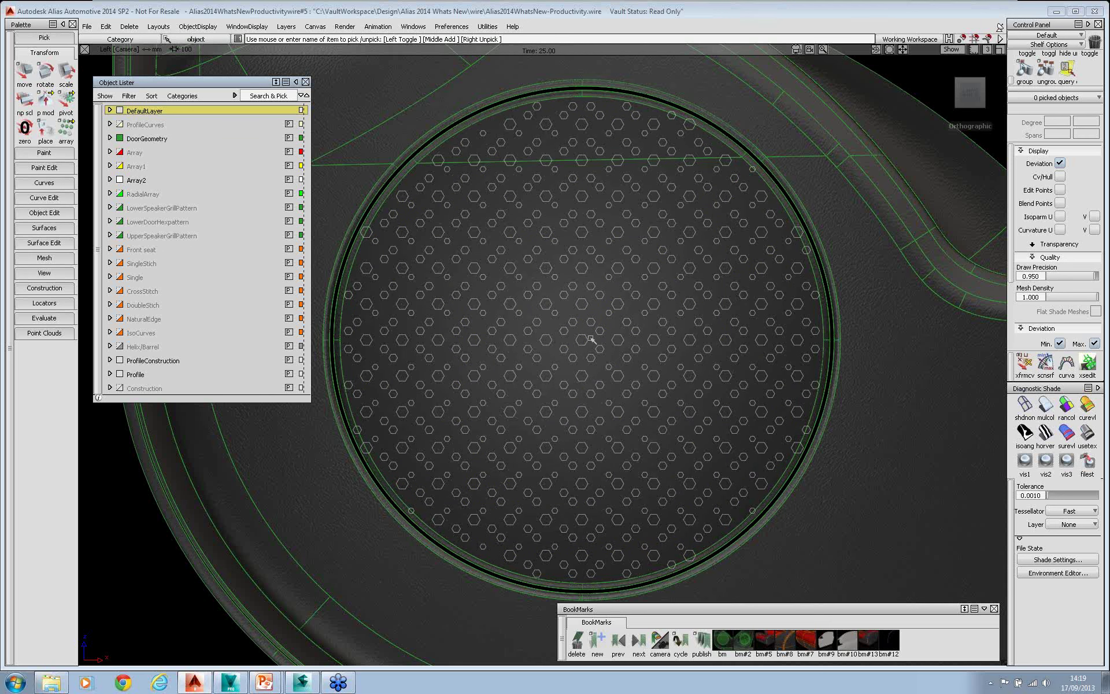
pyautogui.click(120, 179)
# Show the RadialArray layer and create a radial array of the small centre circle with Fit to Circle enabled.
pyautogui.click(120, 194)
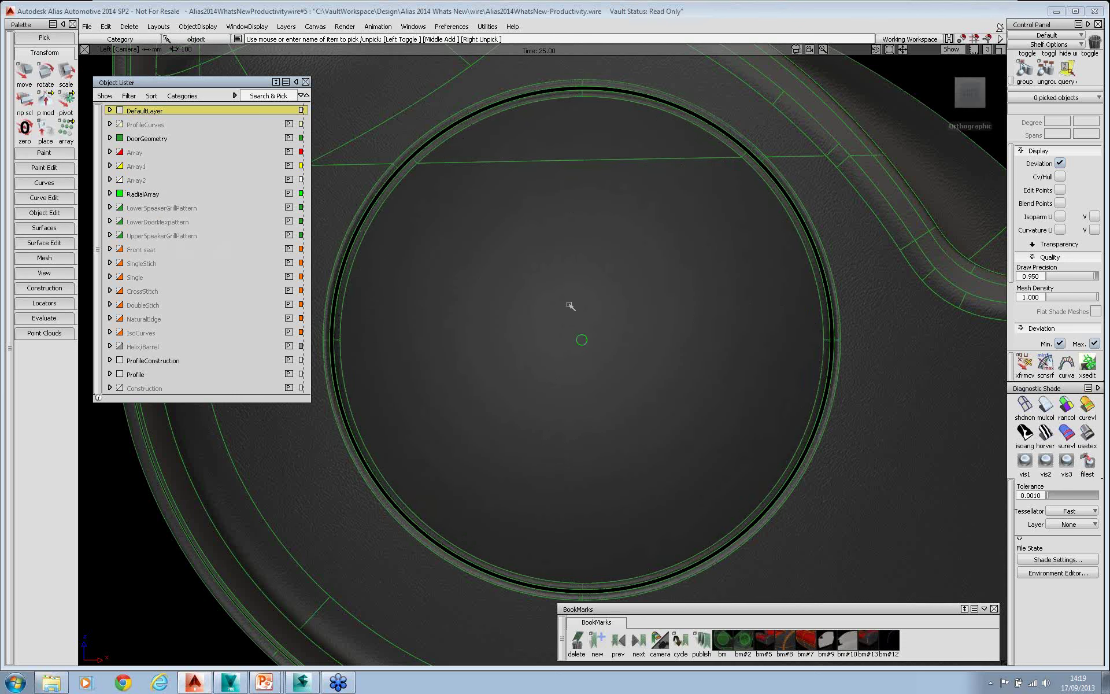
pyautogui.click(54, 132)
pyautogui.click(65, 129)
pyautogui.click(295, 326)
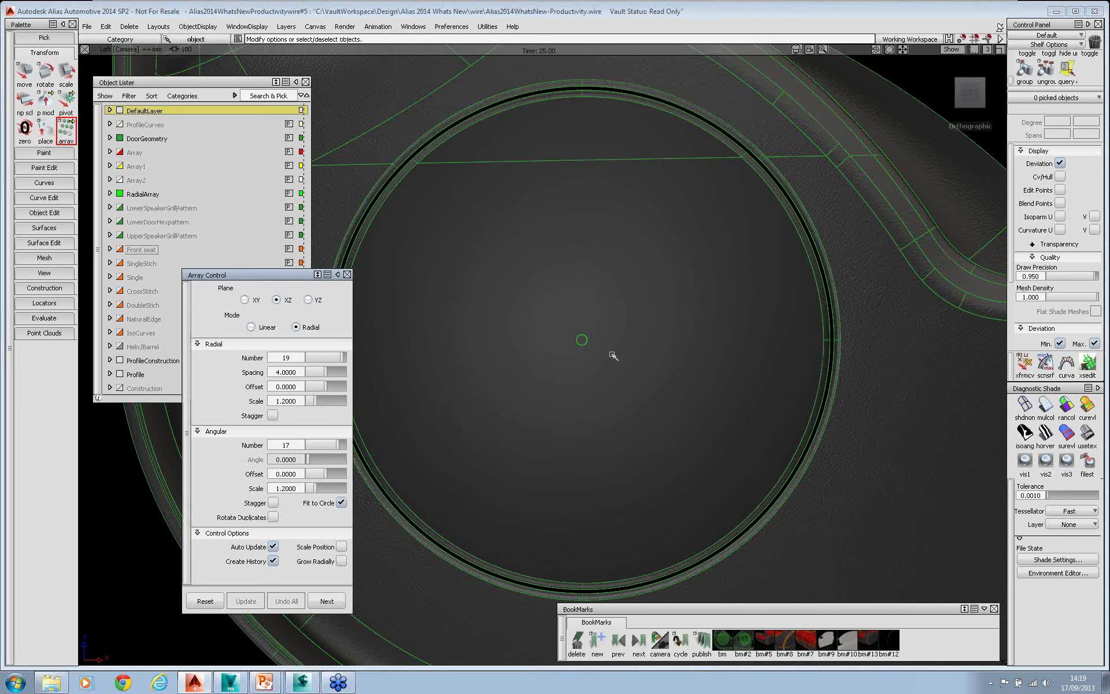
pyautogui.click(584, 342)
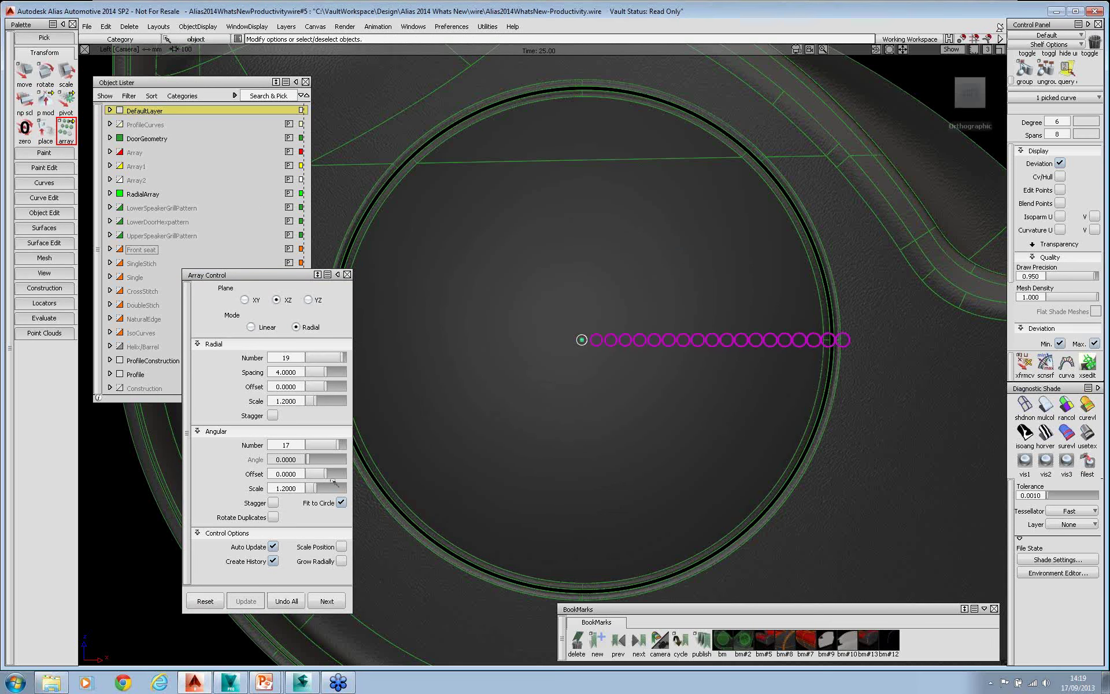
pyautogui.click(341, 502)
pyautogui.click(341, 503)
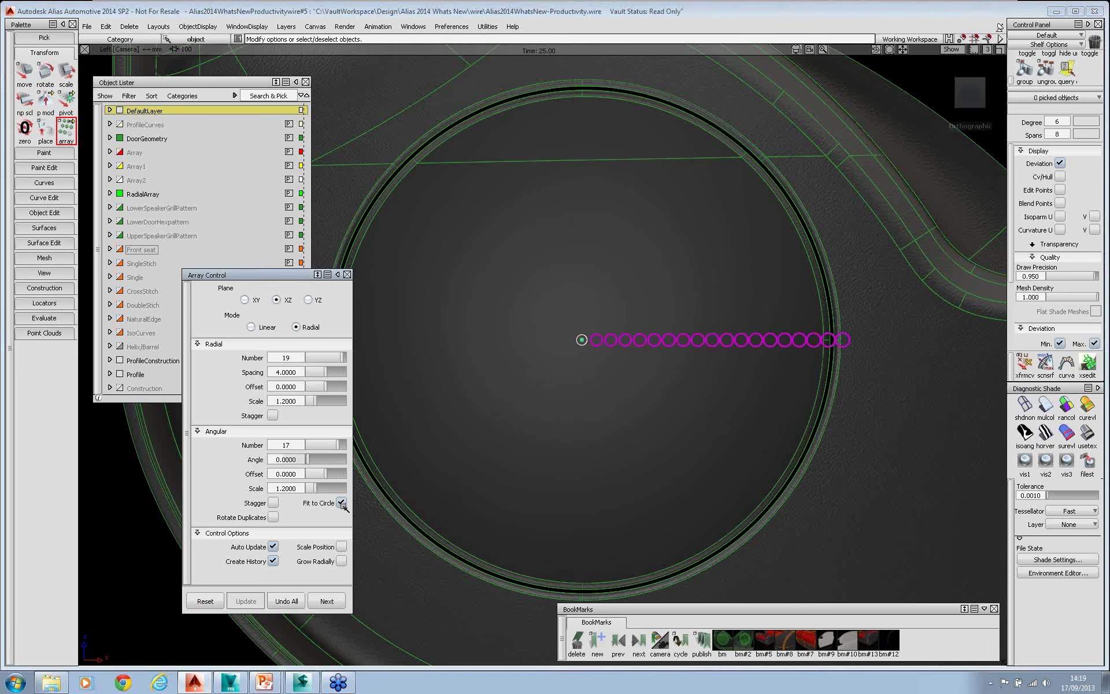
# Try Scale Position on the radial array, turn it off again and enable Grow Radially.
pyautogui.click(341, 546)
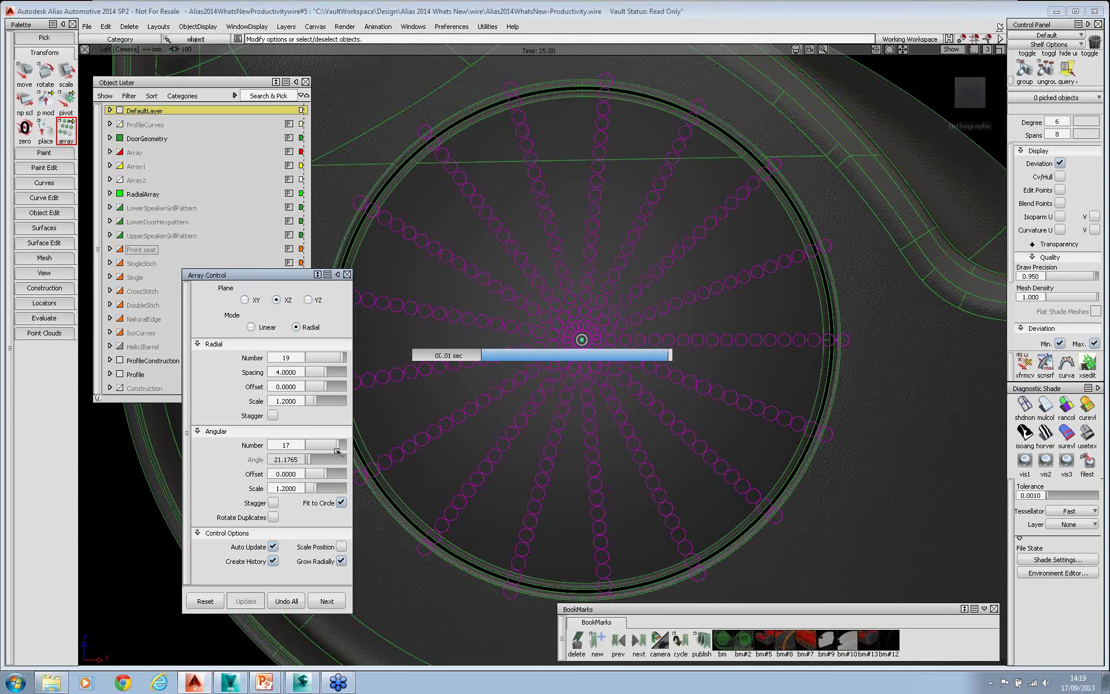
pyautogui.click(341, 547)
pyautogui.click(341, 560)
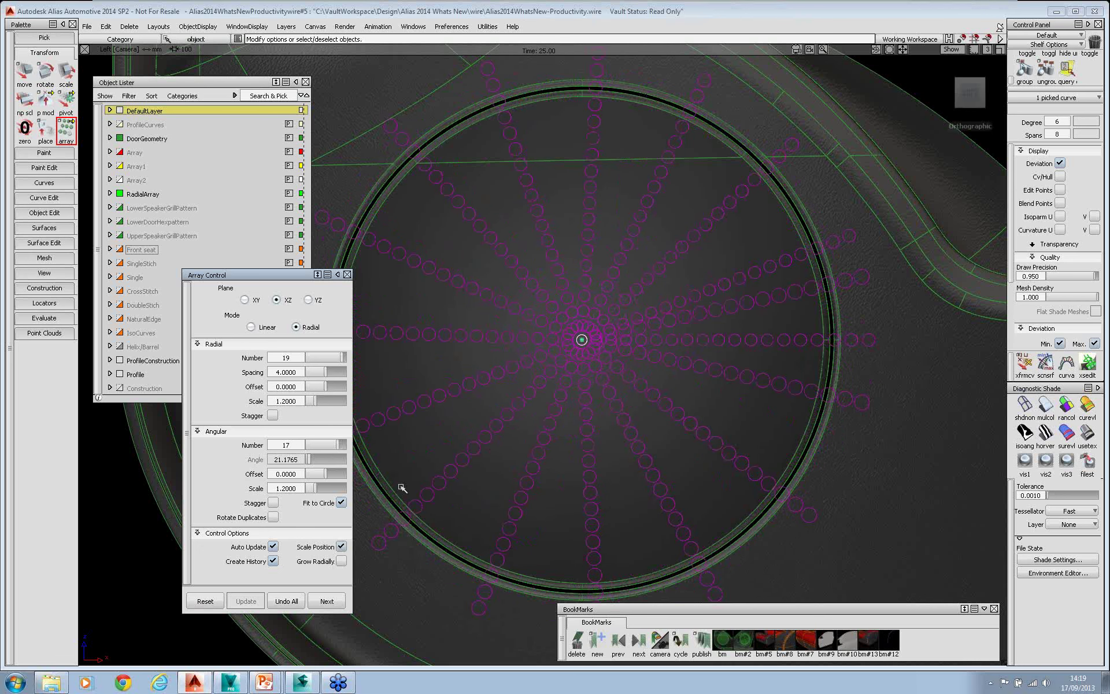
pyautogui.click(341, 561)
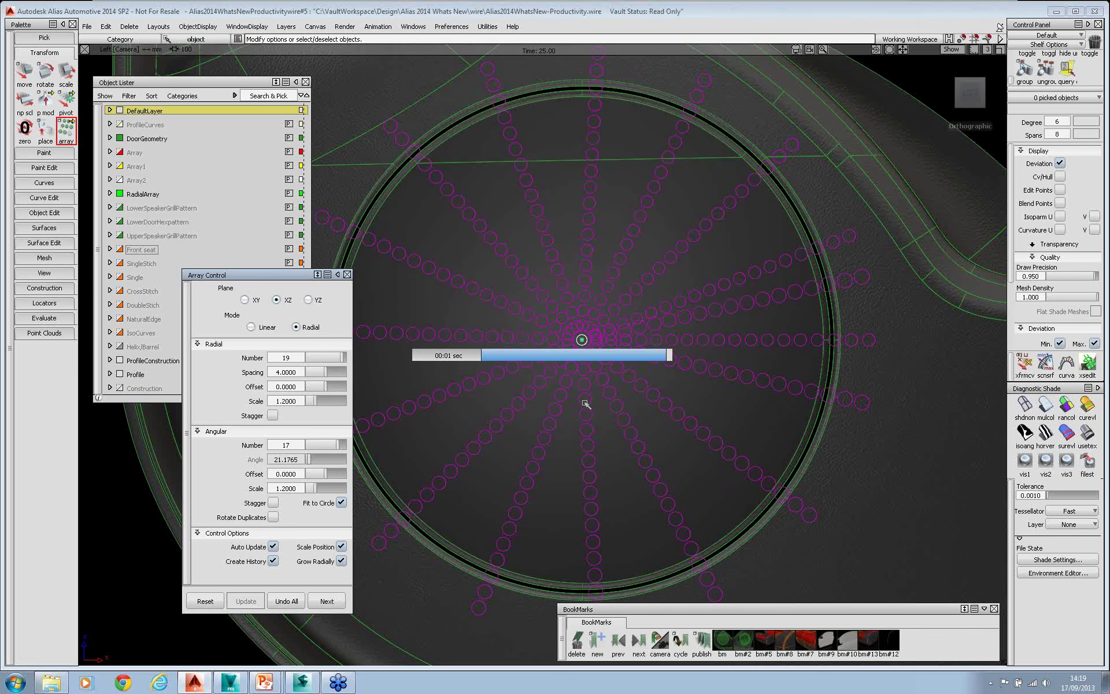
# Reduce the radial array's angular number to 2 and its radial number to 10, with Grow Radially enabled.
pyautogui.moveTo(337, 445); pyautogui.dragTo(308, 445)
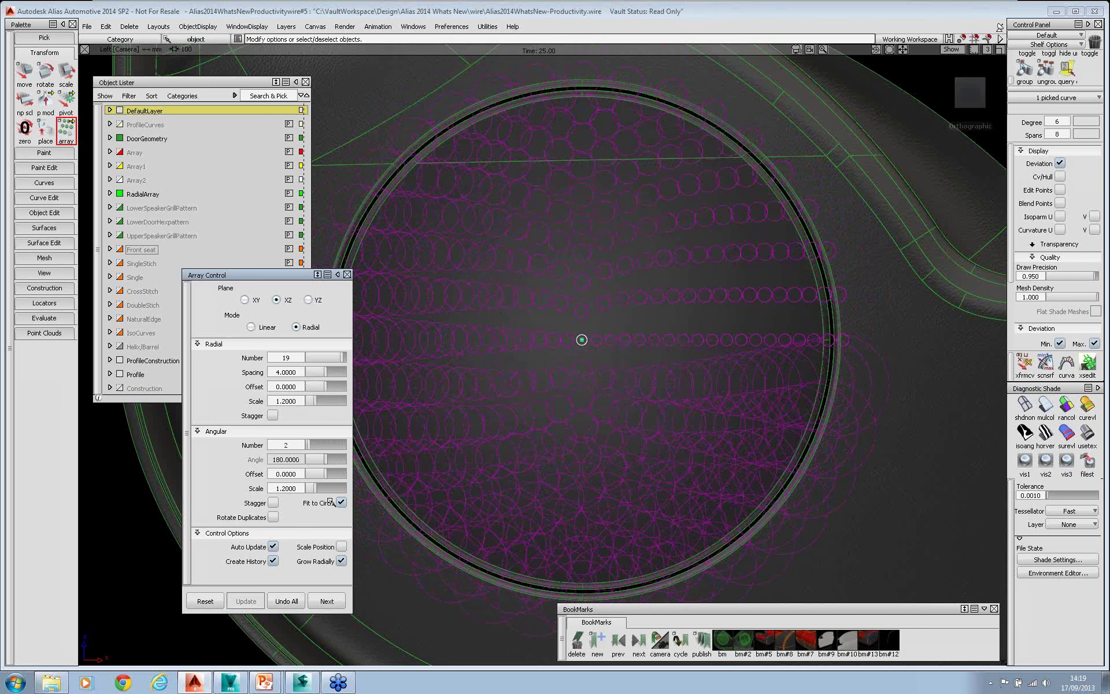
pyautogui.click(341, 560)
pyautogui.click(341, 560)
pyautogui.moveTo(342, 358); pyautogui.dragTo(321, 360)
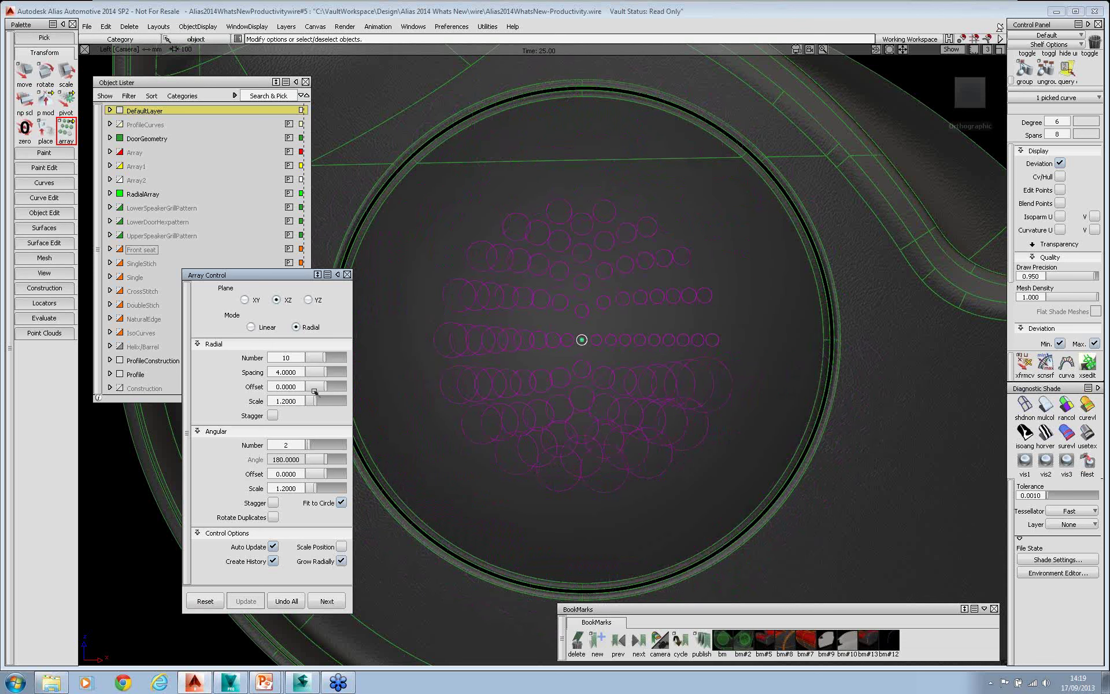
# Set the array's angular scale to 1, turn off Grow Radially and close the array settings.
pyautogui.moveTo(275, 488); pyautogui.dragTo(329, 491)
pyautogui.write('1')
pyautogui.press('Return')
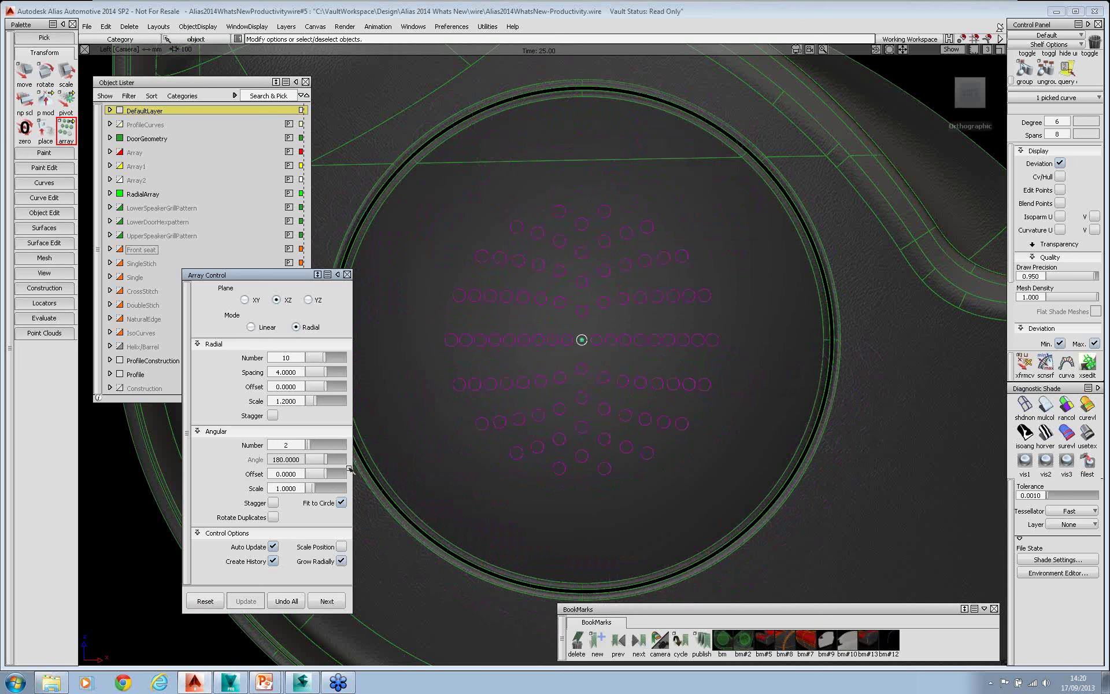
pyautogui.click(341, 561)
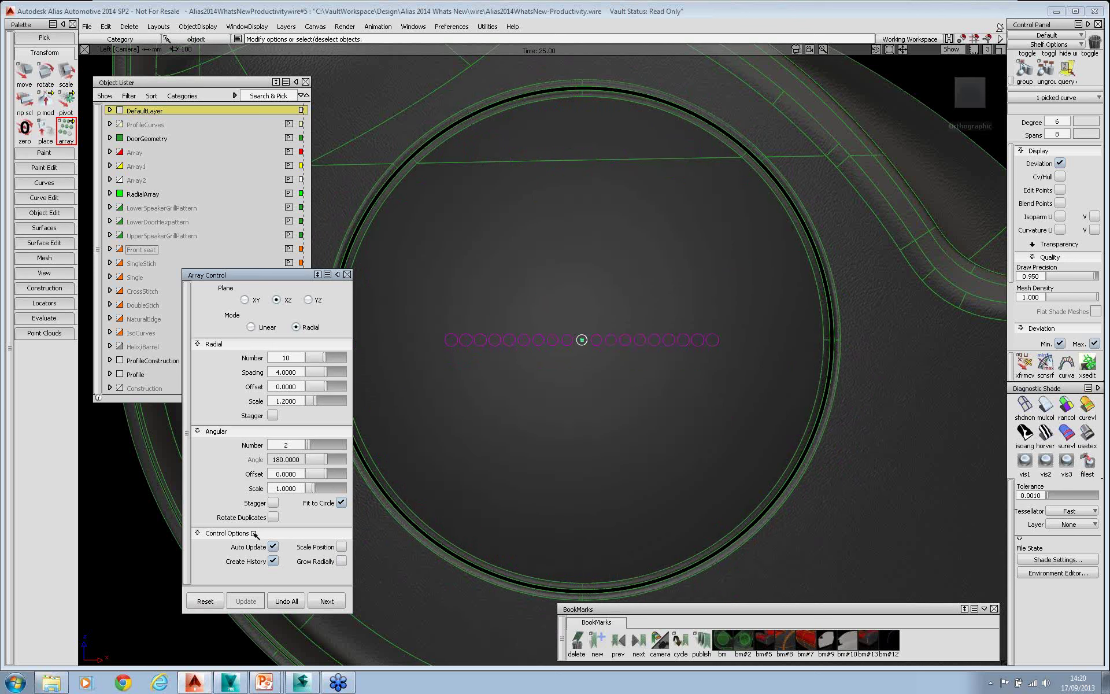
pyautogui.moveTo(287, 271); pyautogui.dragTo(286, 245)
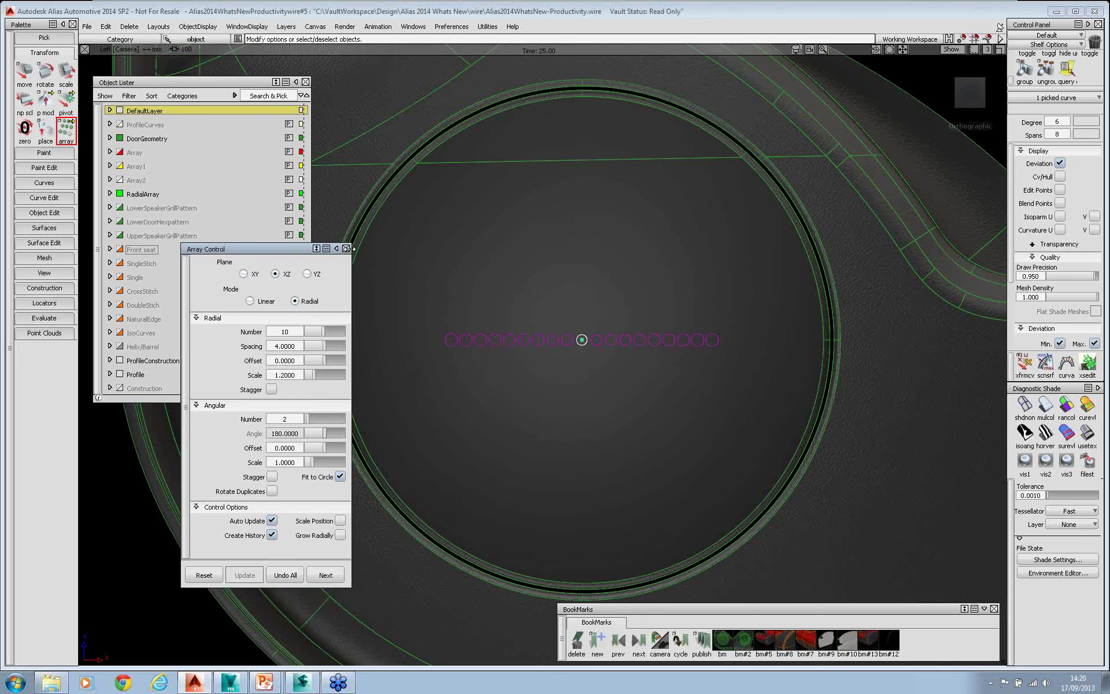
pyautogui.click(345, 249)
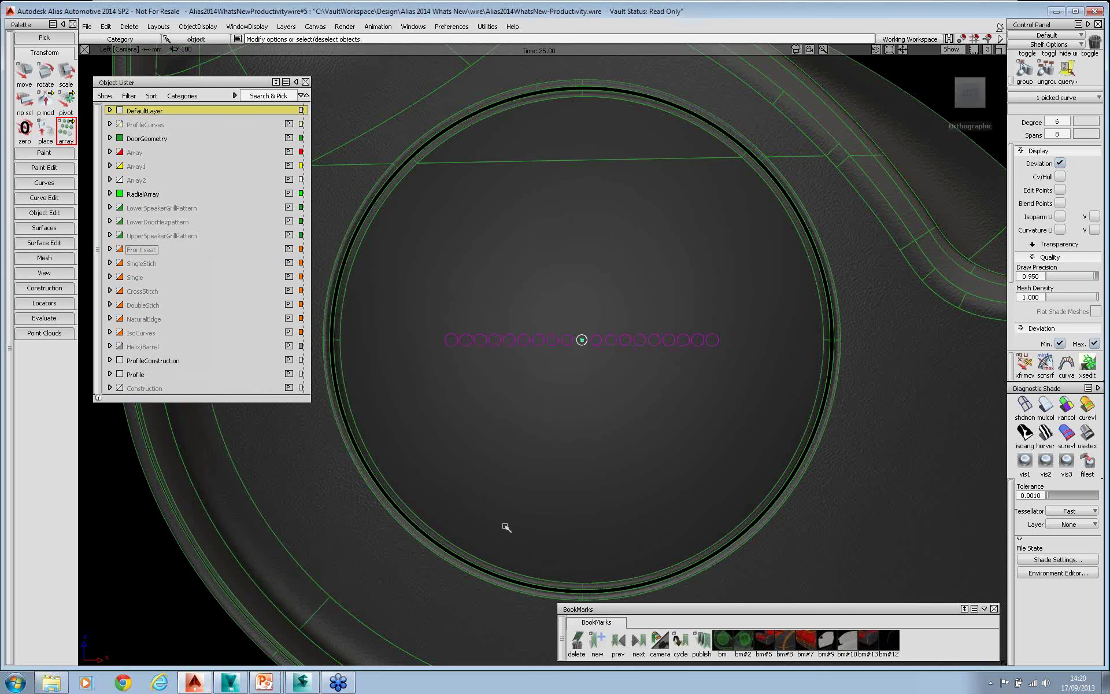
# Recall bookmarks bm#2 and bm#5 and examine the stitching along the front seat cushion up close.
pyautogui.click(744, 641)
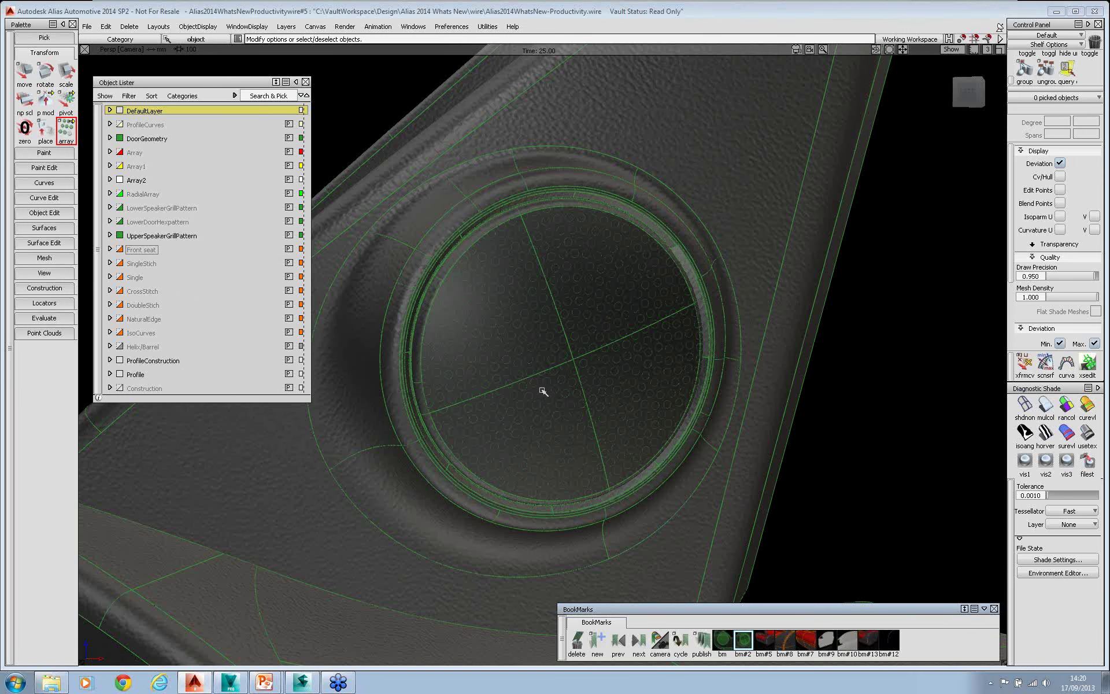
pyautogui.click(762, 643)
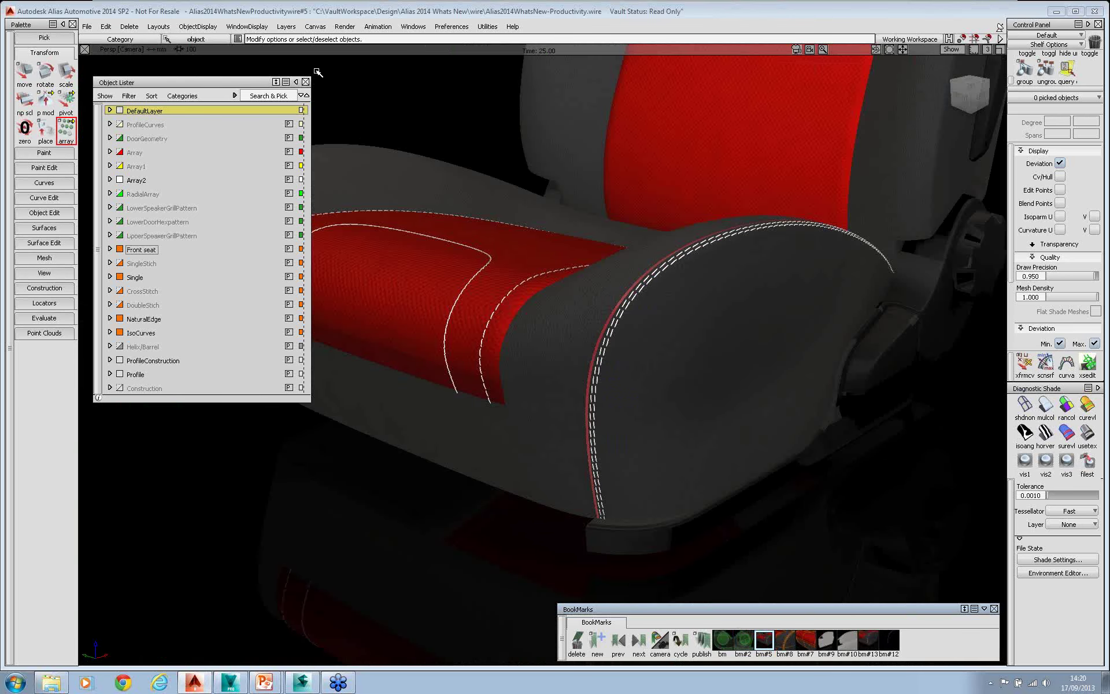
pyautogui.moveTo(214, 85); pyautogui.dragTo(206, 67)
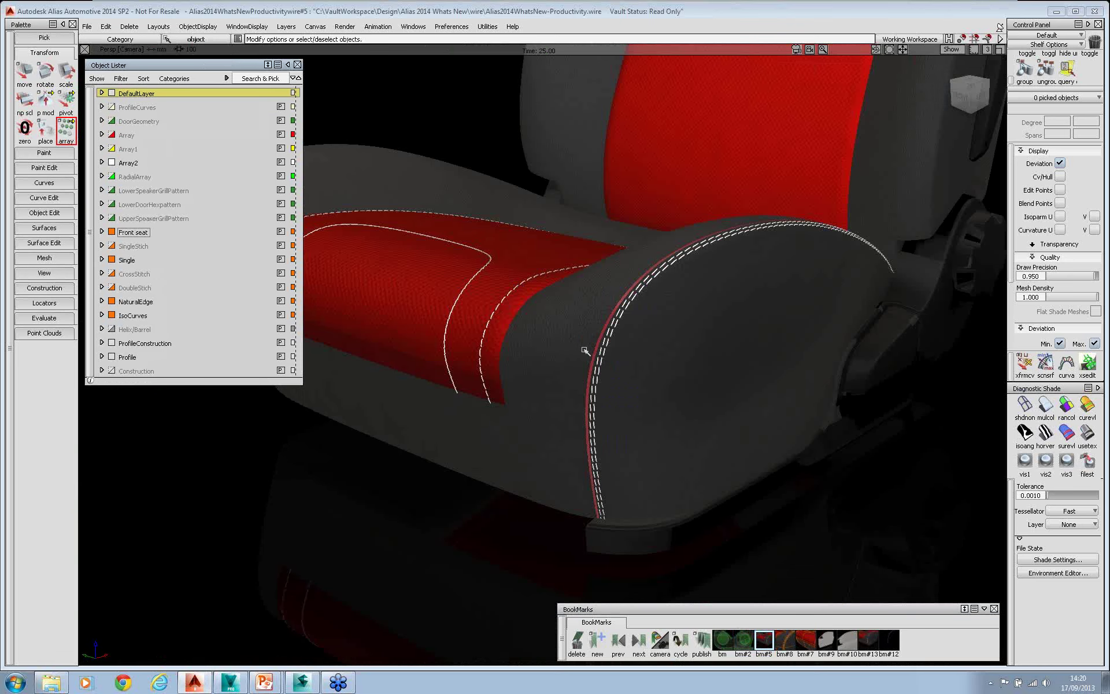
pyautogui.keyDown('alt'); pyautogui.keyDown('shift'); pyautogui.moveTo(570, 334); pyautogui.dragTo(632, 441); pyautogui.keyUp('shift'); pyautogui.keyUp('alt')
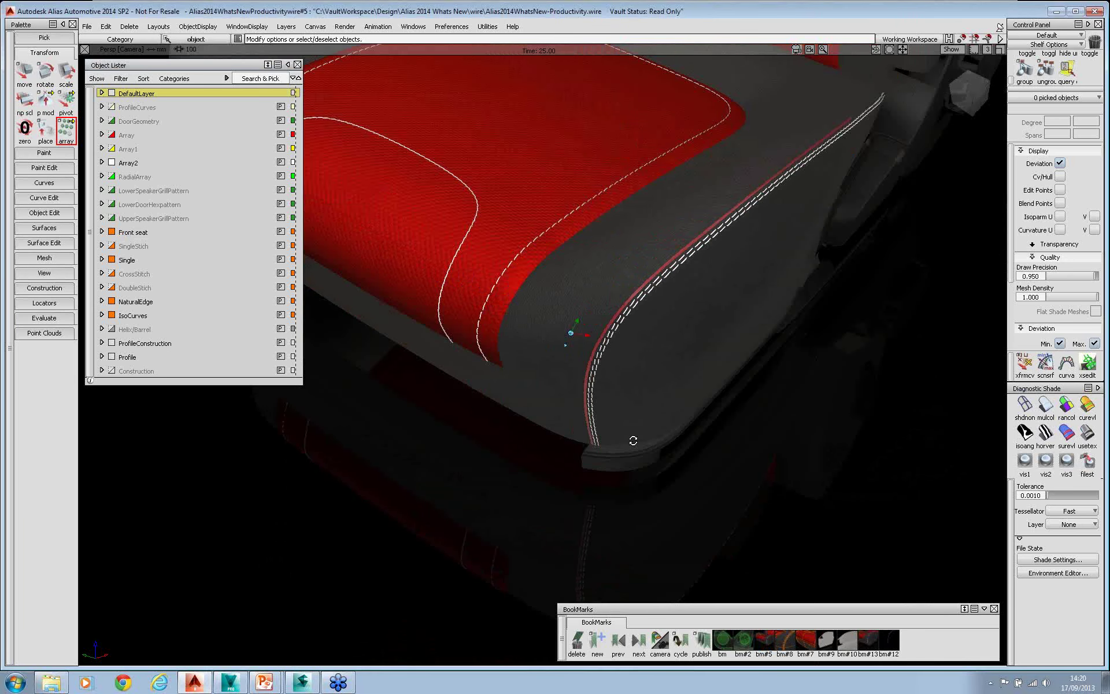
pyautogui.keyDown('alt'); pyautogui.keyDown('shift'); pyautogui.moveTo(632, 441); pyautogui.dragTo(678, 289, button='right'); pyautogui.keyUp('shift'); pyautogui.keyUp('alt')
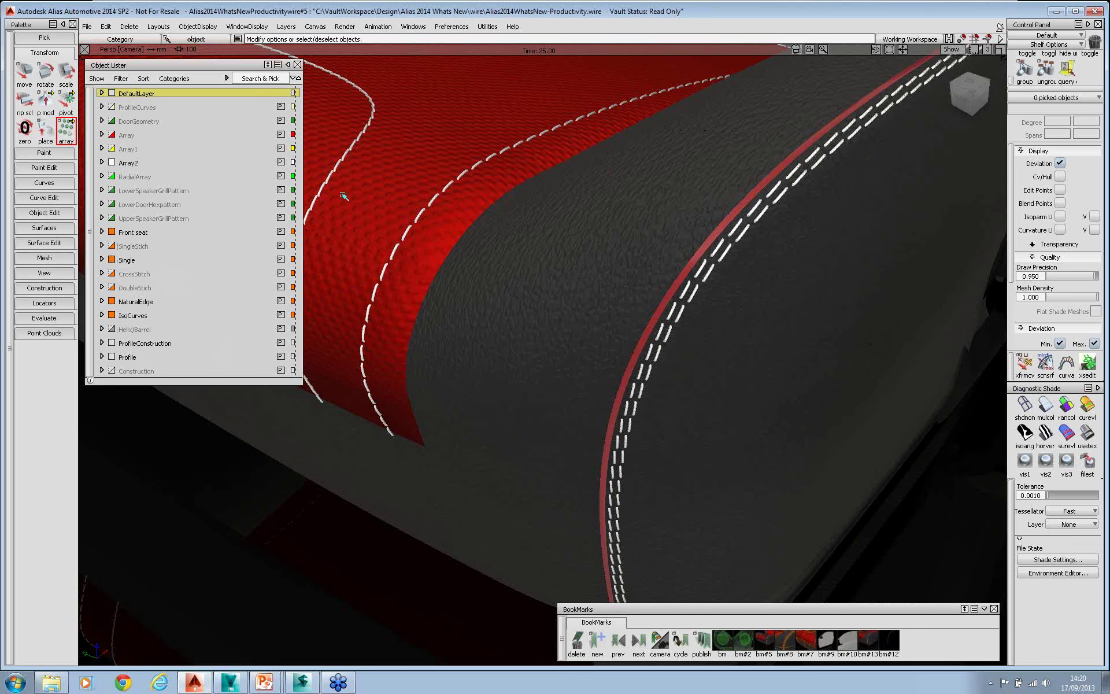
# Recall bookmark bm#7, start a Path Array and confirm the loose stitch nearest the red cushion as the object to duplicate.
pyautogui.click(804, 638)
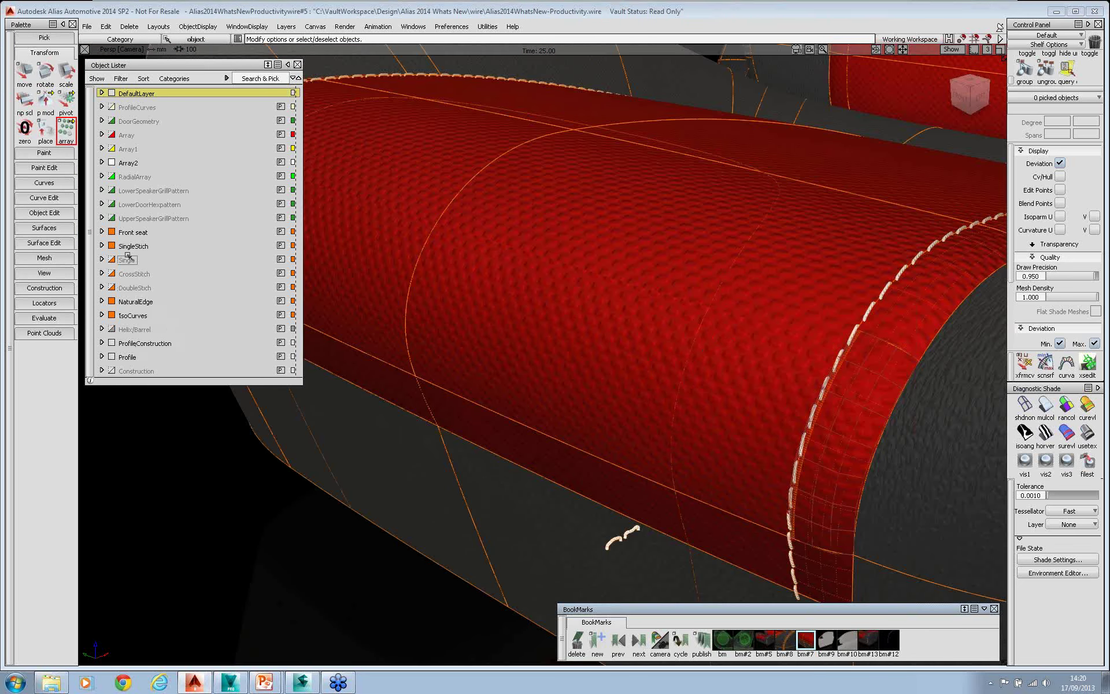
pyautogui.moveTo(68, 132); pyautogui.dragTo(107, 132)
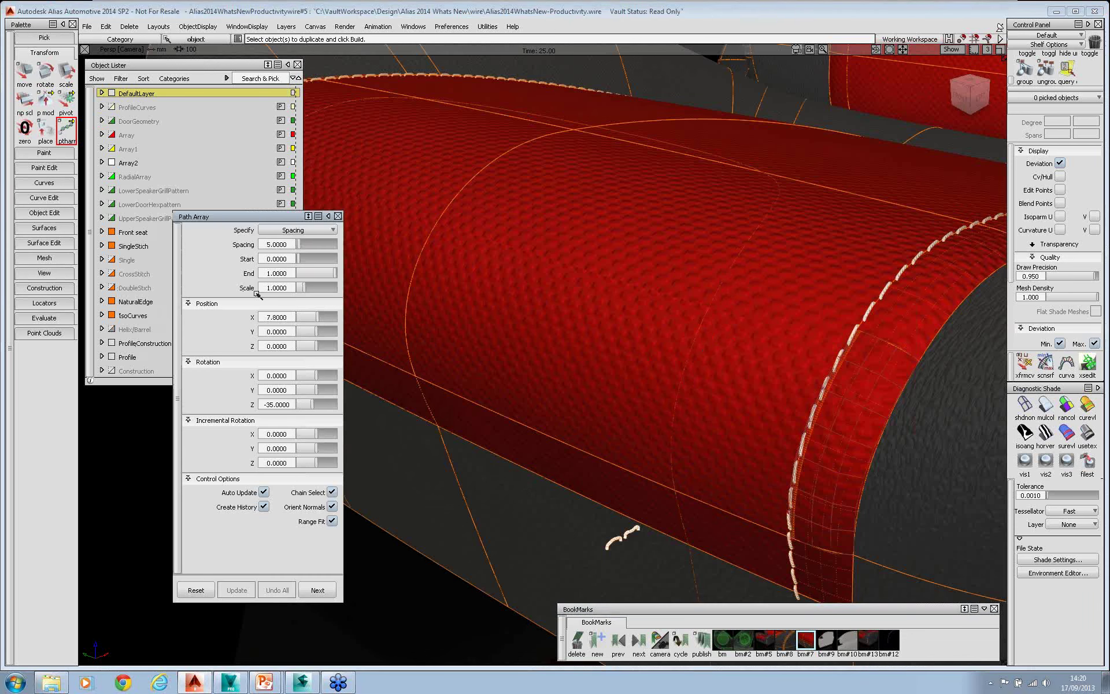
pyautogui.click(632, 533)
pyautogui.moveTo(864, 617); pyautogui.dragTo(814, 616)
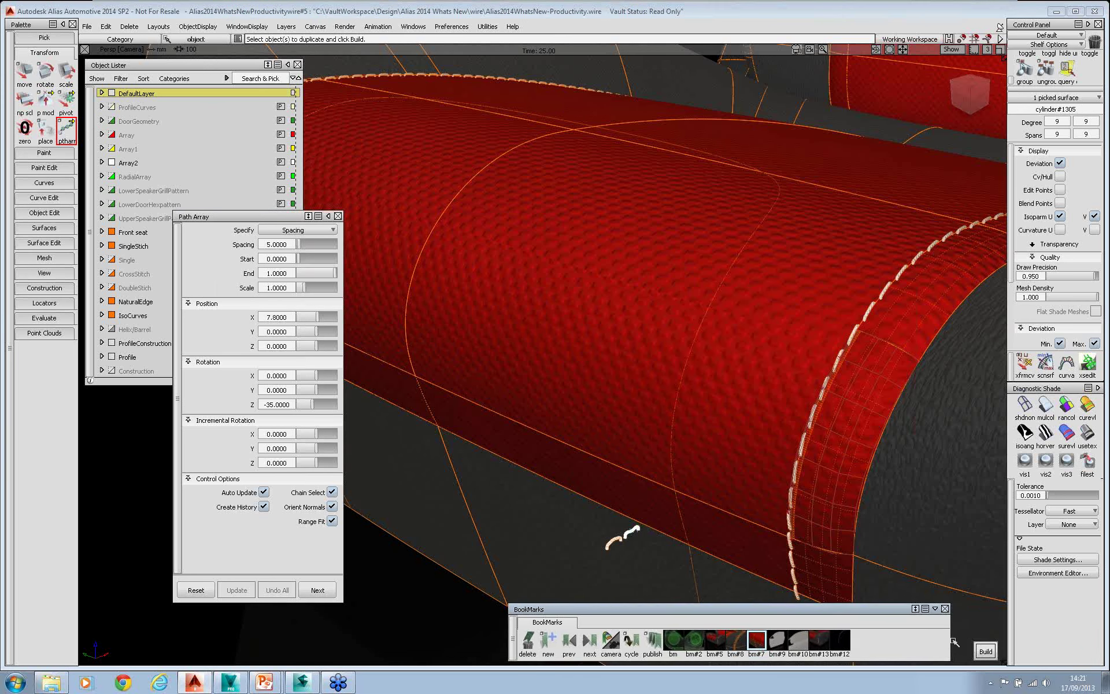
pyautogui.click(985, 651)
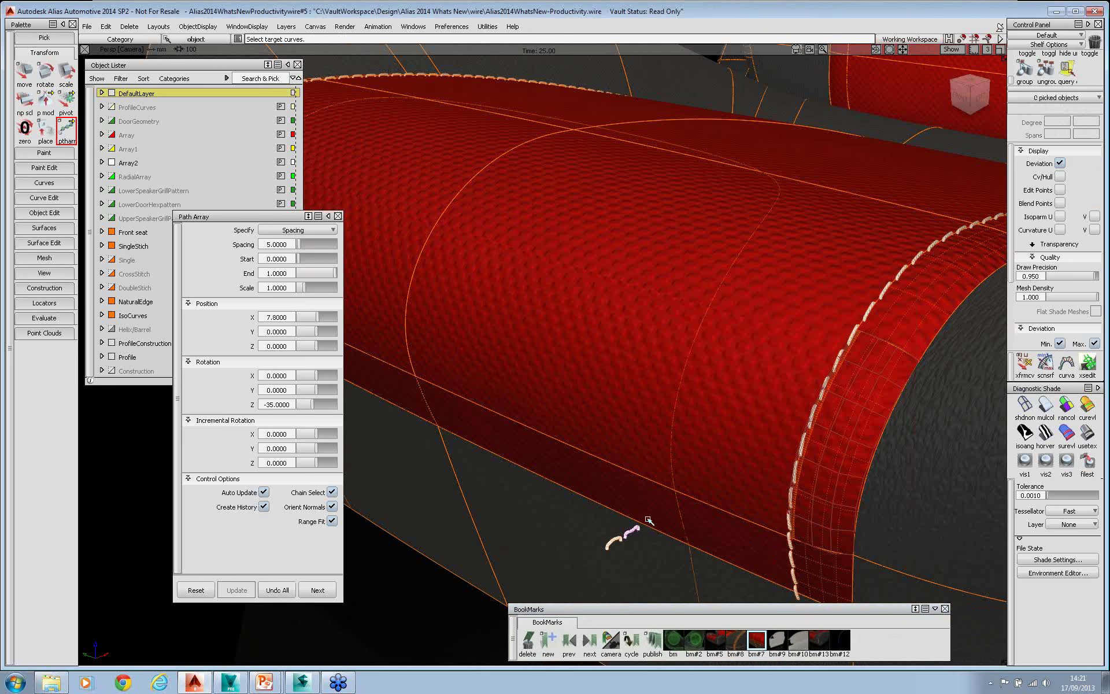
# Array the stitch along the inner seam curve of the red cushion at a spacing of 5 and inspect it up close.
pyautogui.click(683, 547)
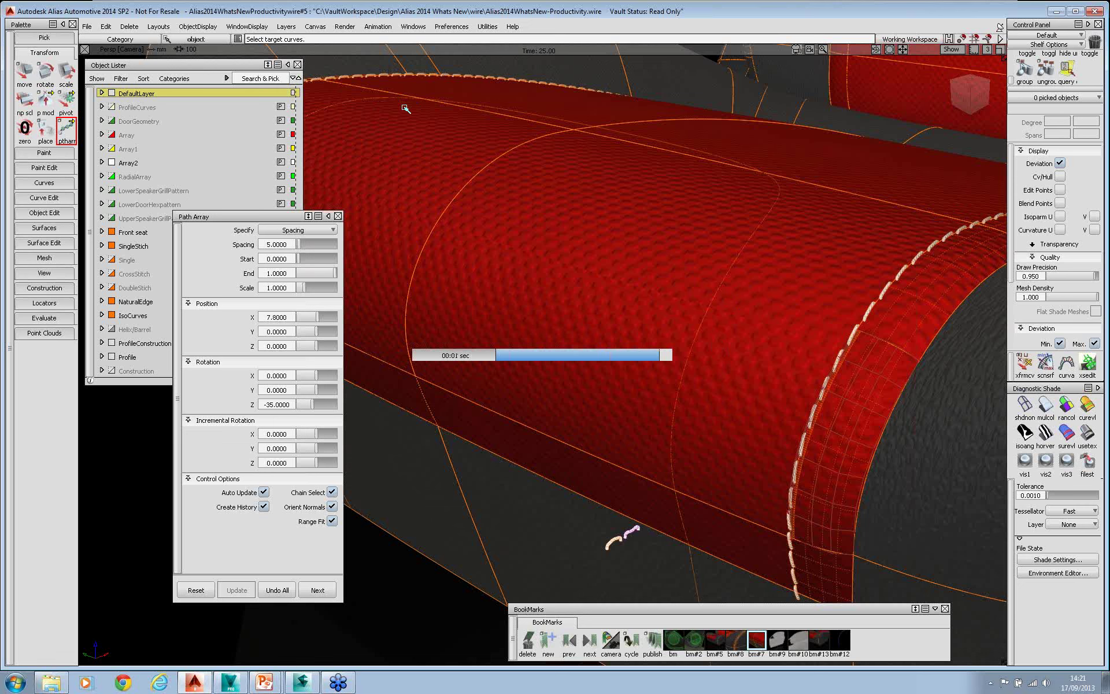
pyautogui.hotkey('alt', 'shift')
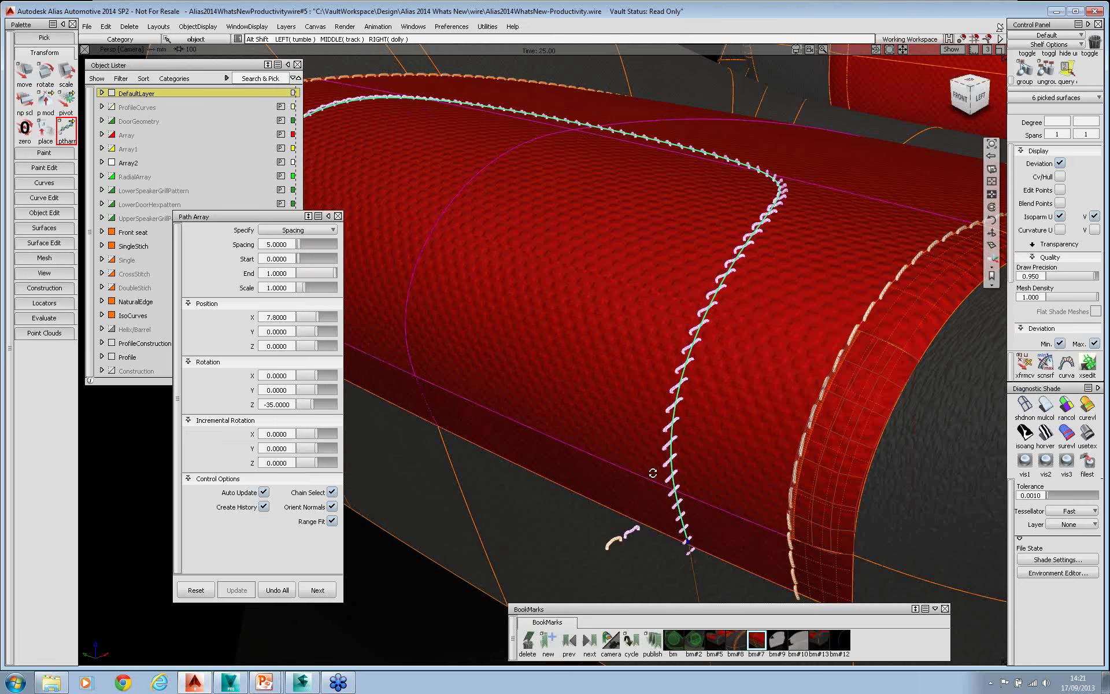
pyautogui.keyDown('alt'); pyautogui.keyDown('shift'); pyautogui.moveTo(653, 473); pyautogui.dragTo(682, 498); pyautogui.keyUp('shift'); pyautogui.keyUp('alt')
pyautogui.keyDown('alt'); pyautogui.keyDown('shift'); pyautogui.moveTo(682, 498); pyautogui.dragTo(753, 478, button='right'); pyautogui.keyUp('shift'); pyautogui.keyUp('alt')
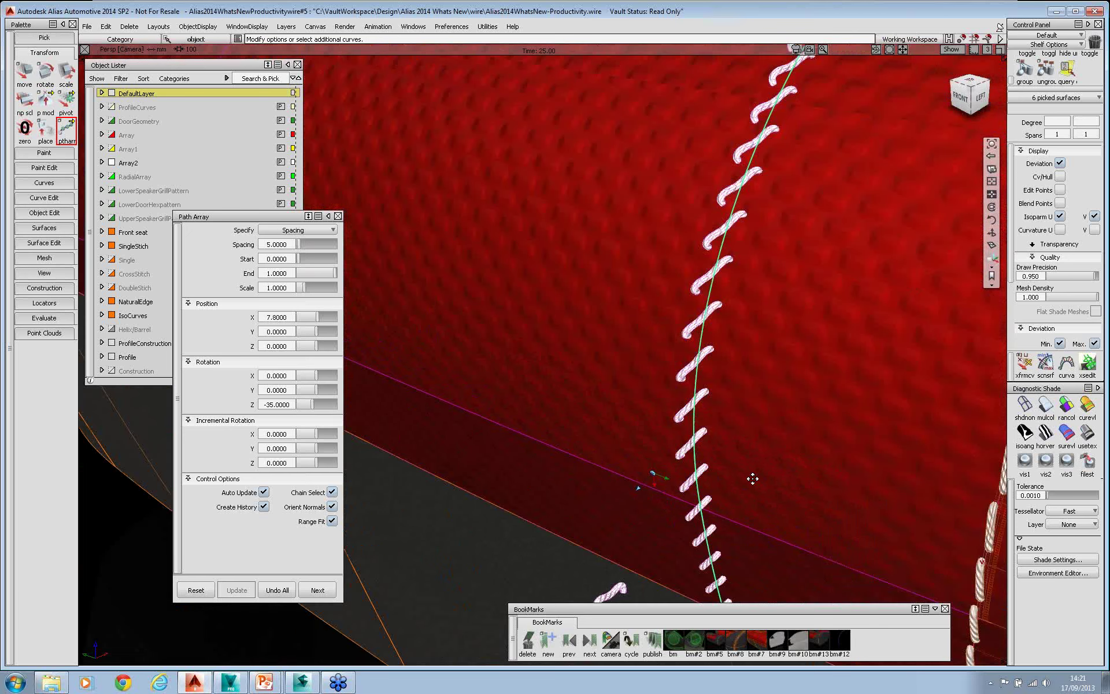
pyautogui.keyDown('alt'); pyautogui.keyDown('shift'); pyautogui.moveTo(753, 478); pyautogui.dragTo(744, 364, button='middle'); pyautogui.keyUp('shift'); pyautogui.keyUp('alt')
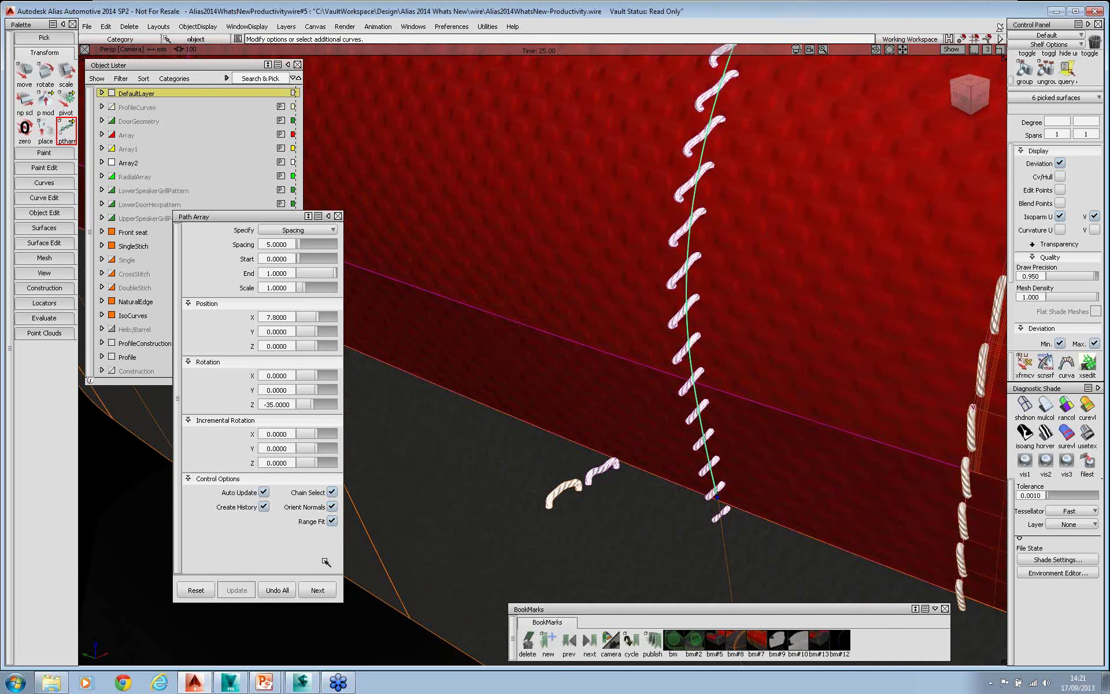
# Array the other loose stitch along the same seam curve at a spacing of 5, with its Z rotation set to 35.
pyautogui.click(320, 590)
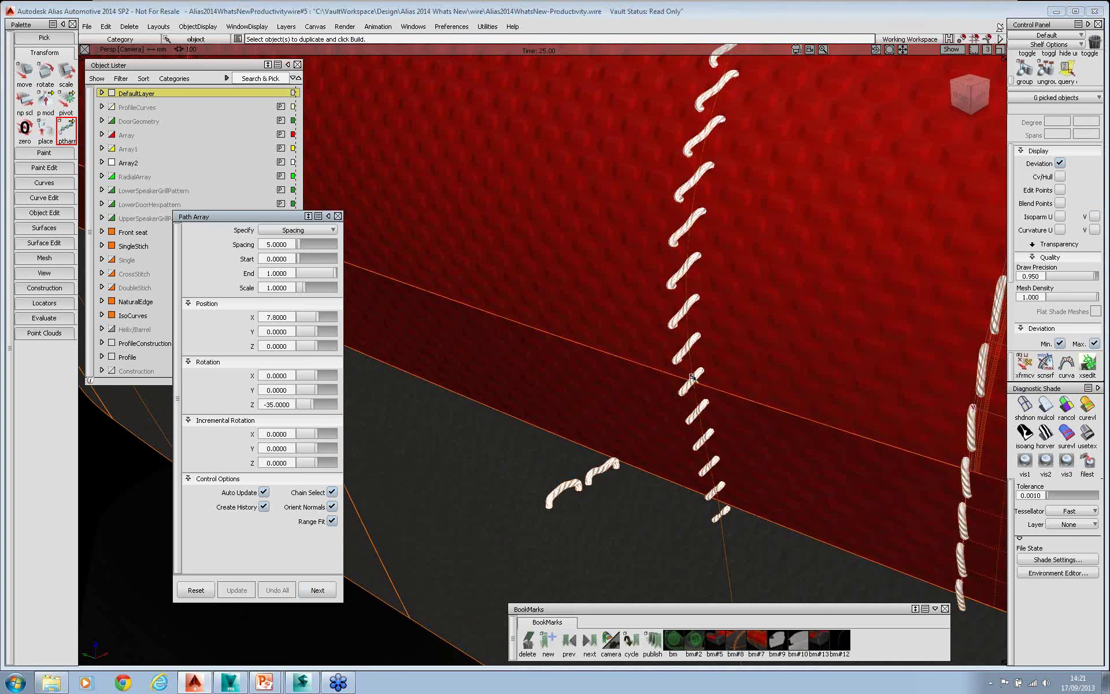
pyautogui.click(561, 484)
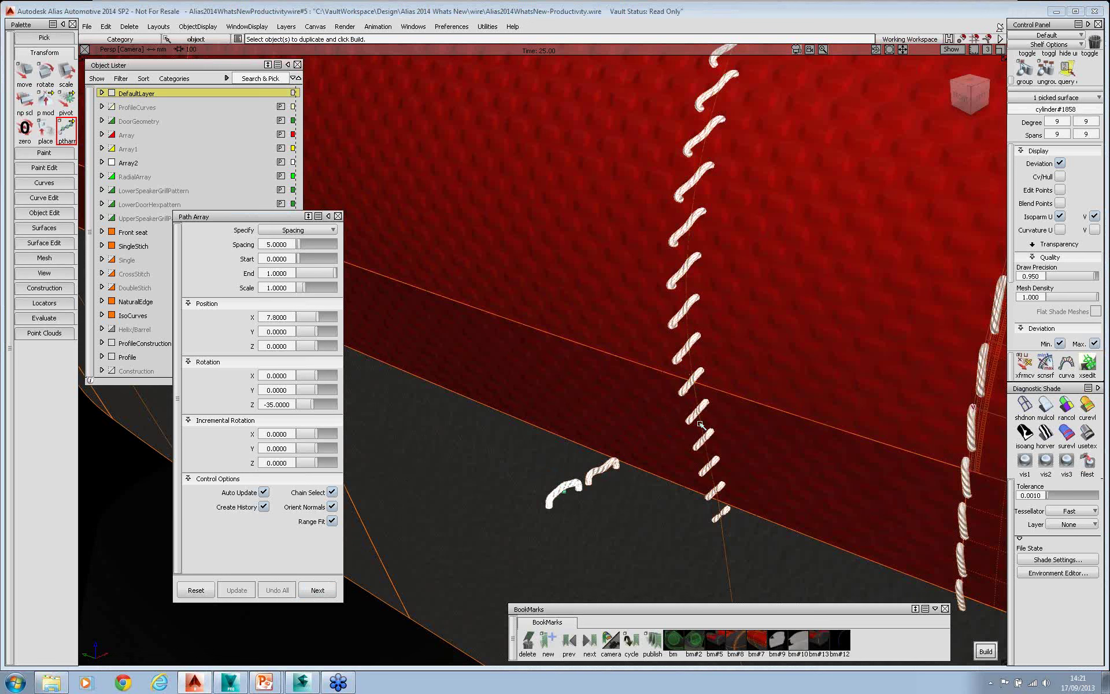
pyautogui.click(702, 424)
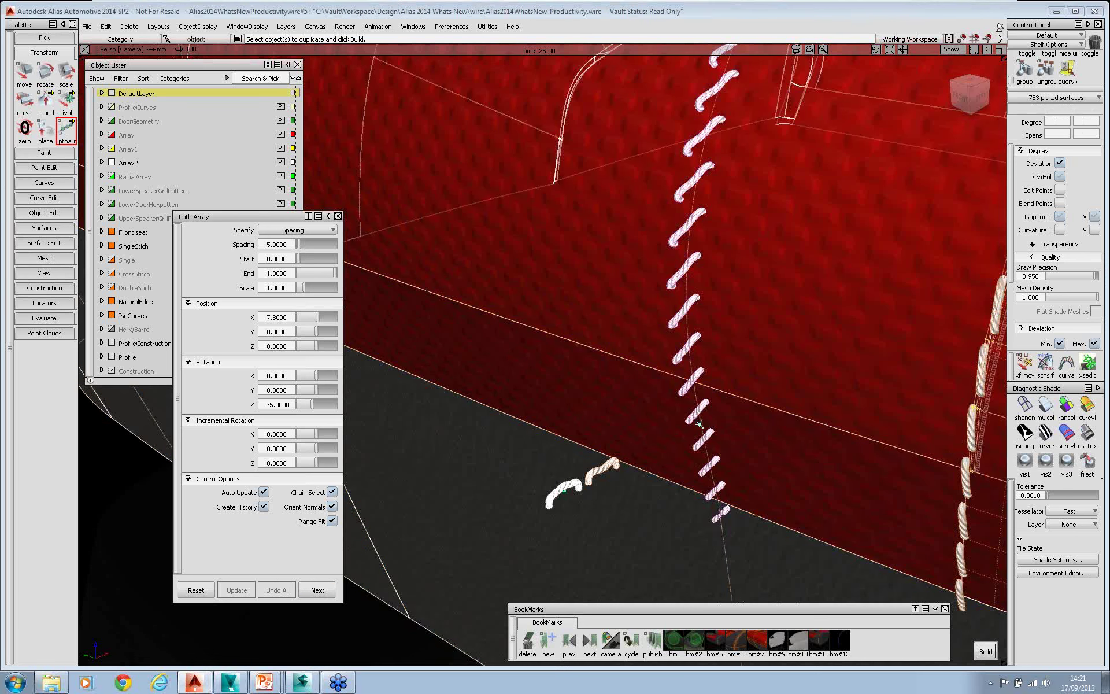
pyautogui.click(986, 650)
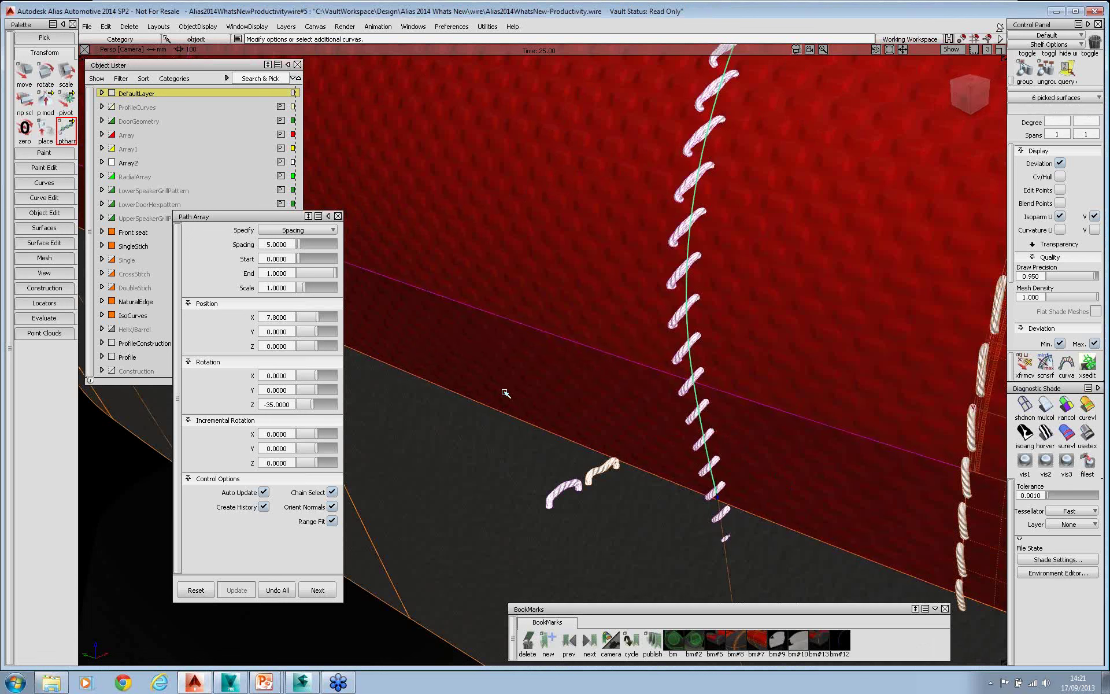
pyautogui.click(710, 435)
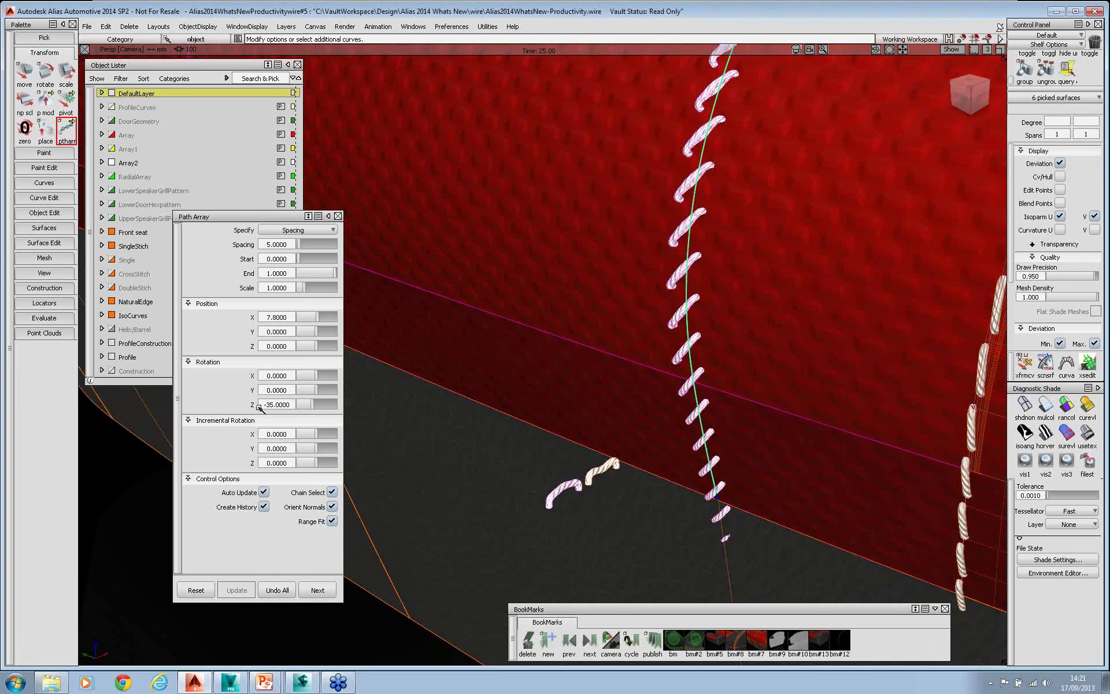
pyautogui.press('Delete')
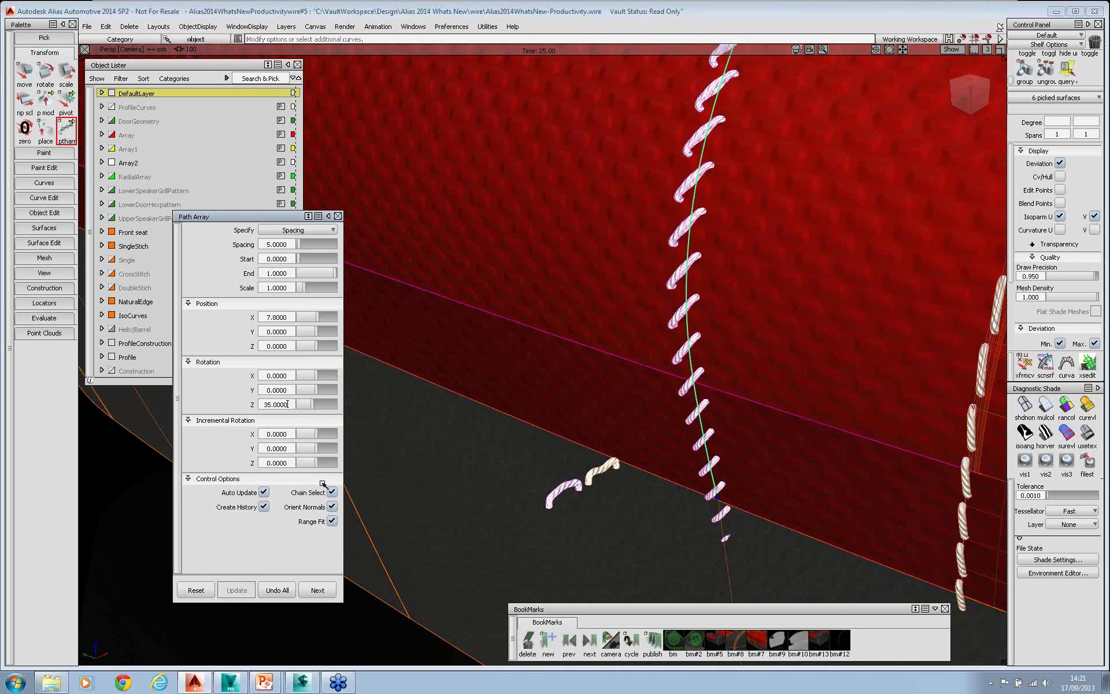
pyautogui.press('Return')
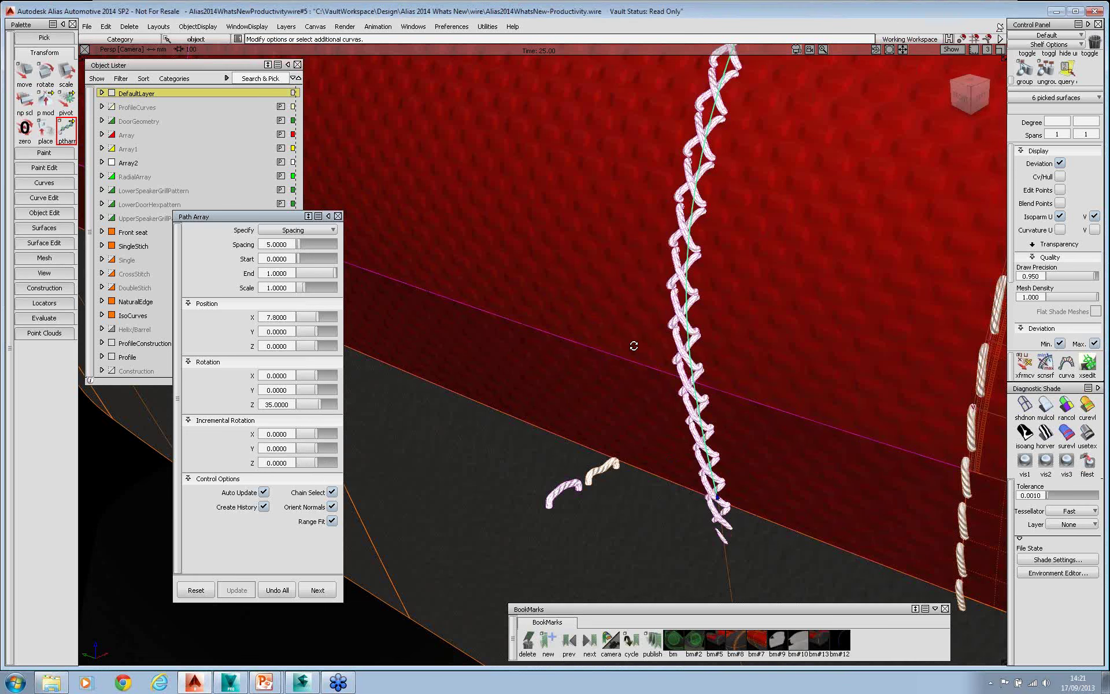
# Examine the crossed stitching along the red cushion's seam up close and from several angles.
pyautogui.keyDown('alt'); pyautogui.keyDown('shift'); pyautogui.moveTo(634, 346); pyautogui.dragTo(745, 314); pyautogui.keyUp('shift'); pyautogui.keyUp('alt')
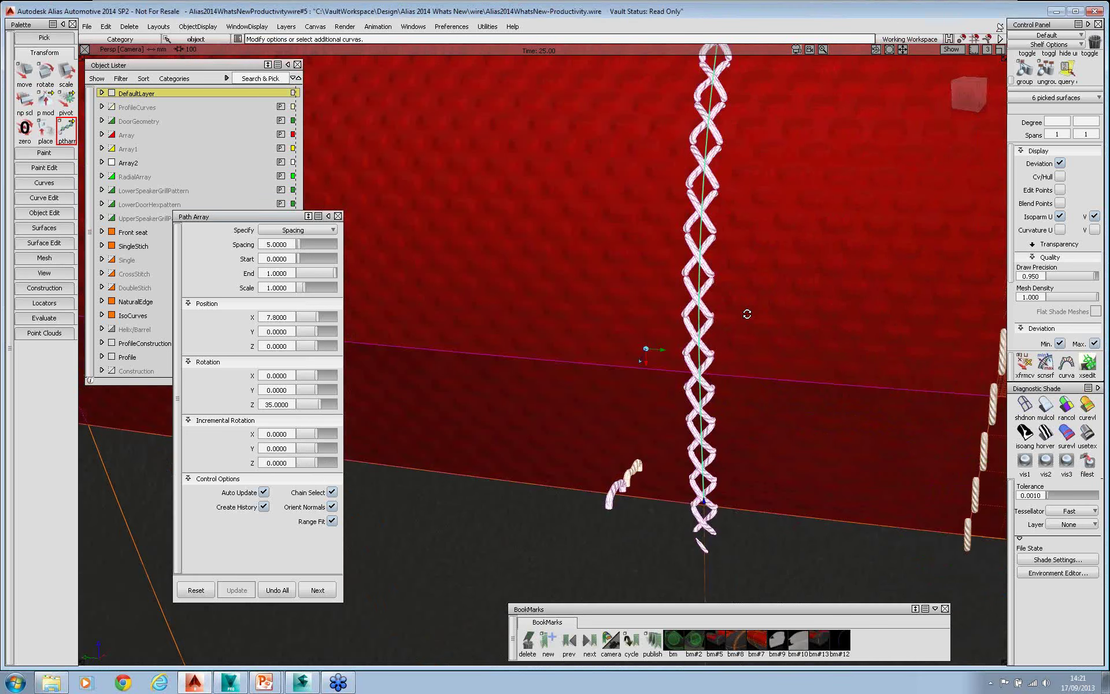
pyautogui.keyDown('alt'); pyautogui.keyDown('shift'); pyautogui.moveTo(746, 315); pyautogui.dragTo(751, 264, button='right'); pyautogui.keyUp('shift'); pyautogui.keyUp('alt')
pyautogui.keyDown('alt'); pyautogui.keyDown('shift'); pyautogui.moveTo(751, 264); pyautogui.dragTo(716, 285, button='middle'); pyautogui.keyUp('shift'); pyautogui.keyUp('alt')
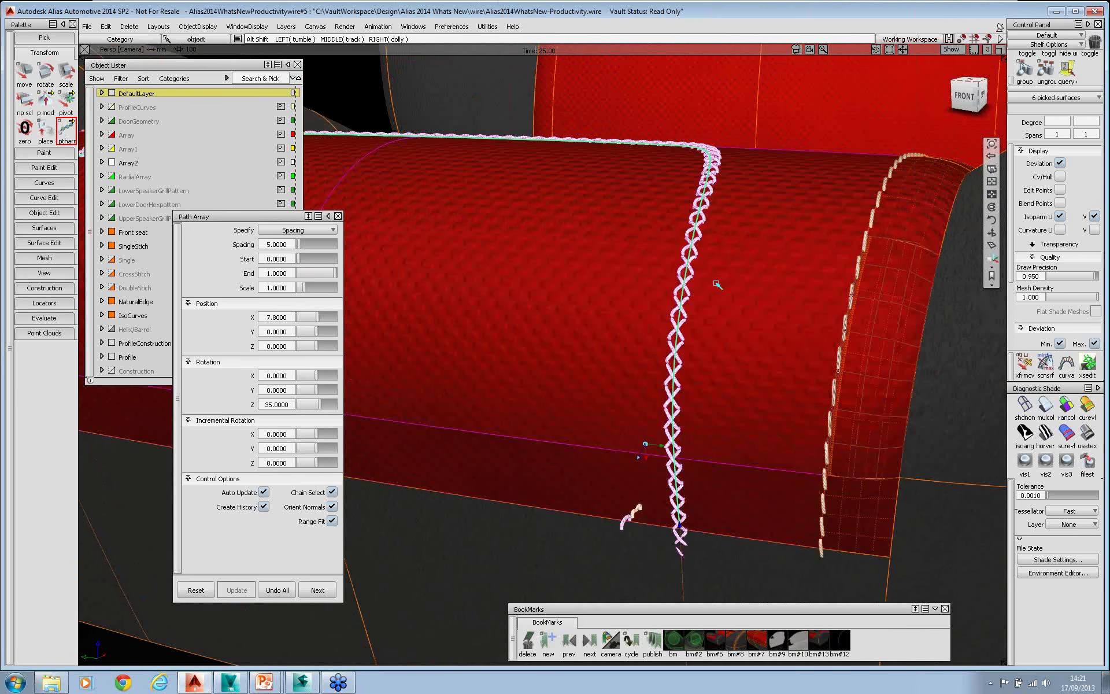
pyautogui.keyDown('alt'); pyautogui.keyDown('shift'); pyautogui.moveTo(716, 285); pyautogui.dragTo(641, 318); pyautogui.keyUp('shift'); pyautogui.keyUp('alt')
pyautogui.keyDown('alt'); pyautogui.keyDown('shift'); pyautogui.moveTo(724, 335); pyautogui.dragTo(766, 360, button='right'); pyautogui.keyUp('shift'); pyautogui.keyUp('alt')
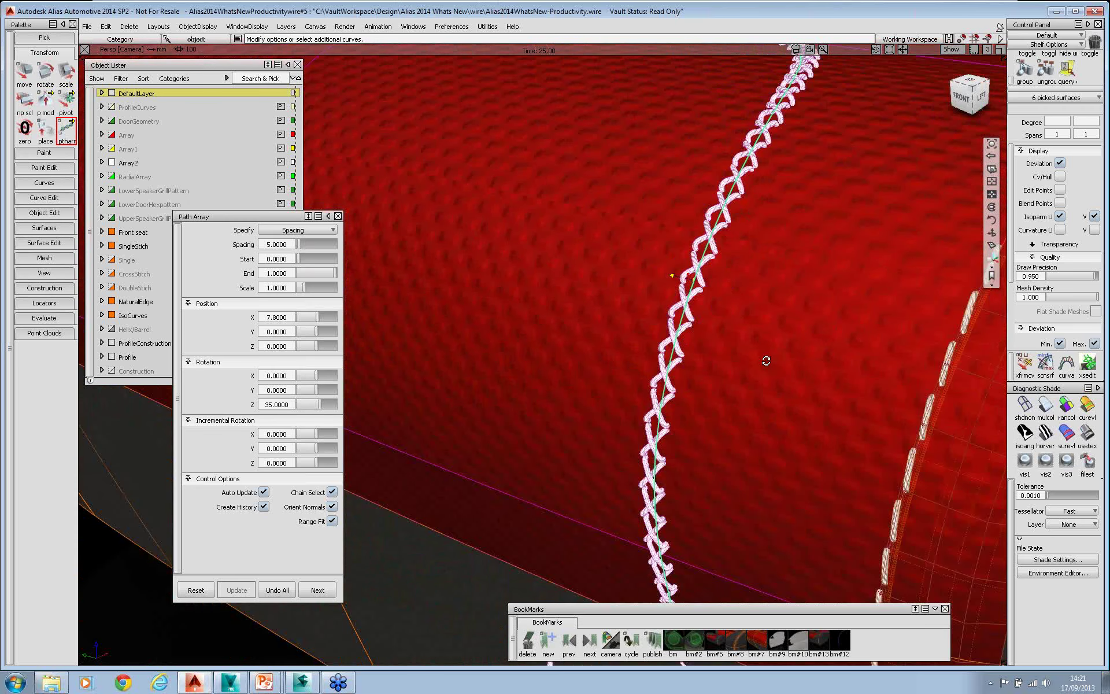
pyautogui.keyDown('alt'); pyautogui.keyDown('shift'); pyautogui.moveTo(766, 361); pyautogui.dragTo(696, 334); pyautogui.keyUp('shift'); pyautogui.keyUp('alt')
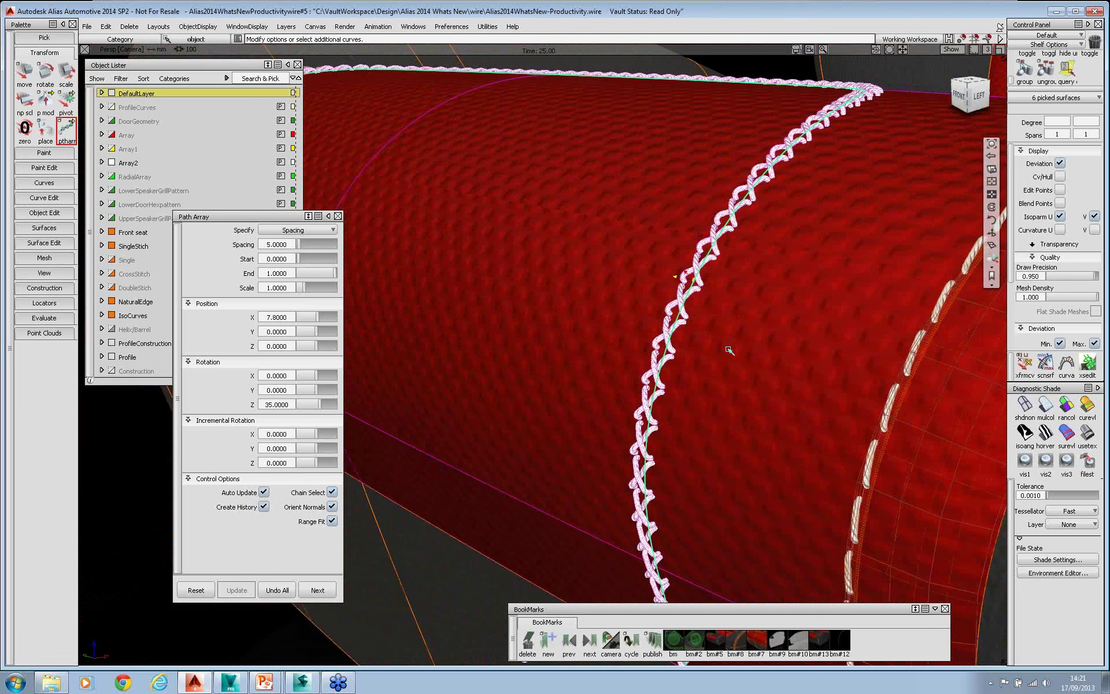
pyautogui.moveTo(728, 349)
pyautogui.keyDown('alt'); pyautogui.keyDown('shift'); pyautogui.mouseDown()
pyautogui.moveTo(578, 337)
pyautogui.moveTo(723, 347)
pyautogui.mouseUp(); pyautogui.keyUp('shift'); pyautogui.keyUp('alt')
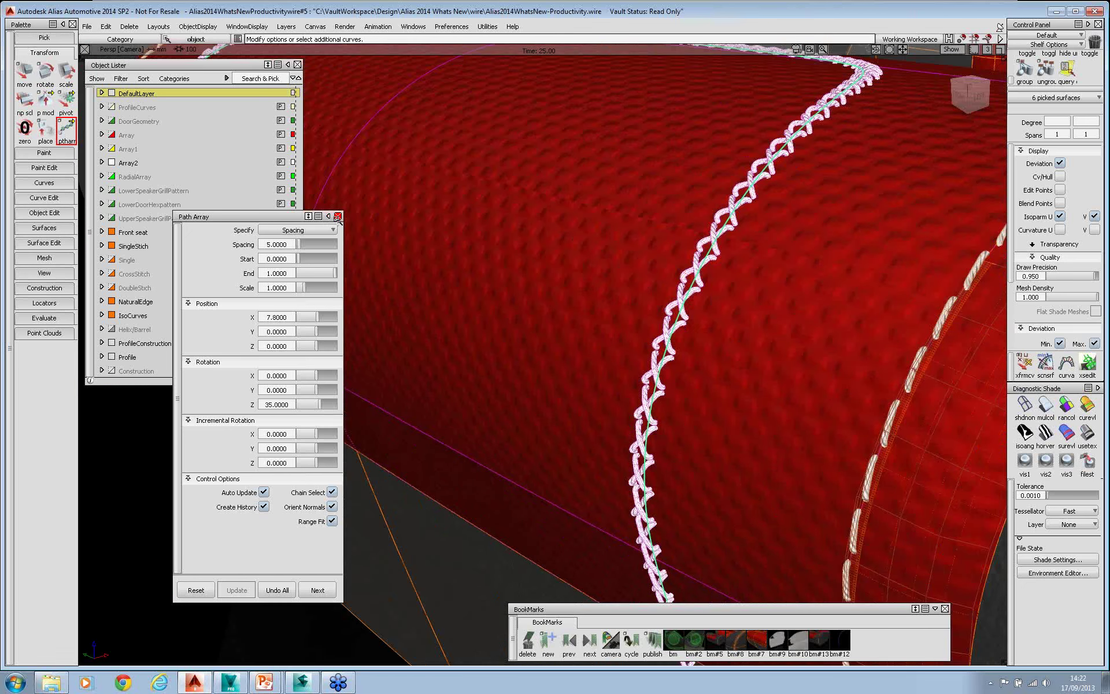
# Close the Path Array settings, and switch the visible stitching layer from SingleStich through CrossStitch to Single.
pyautogui.click(338, 217)
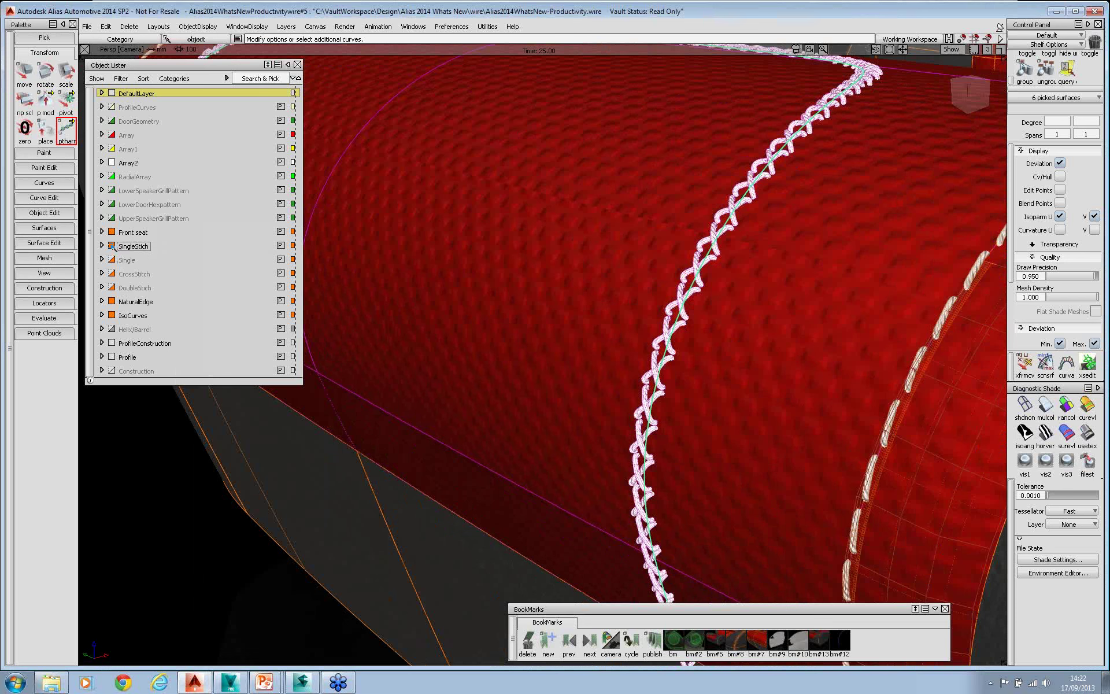
pyautogui.click(112, 245)
pyautogui.click(111, 273)
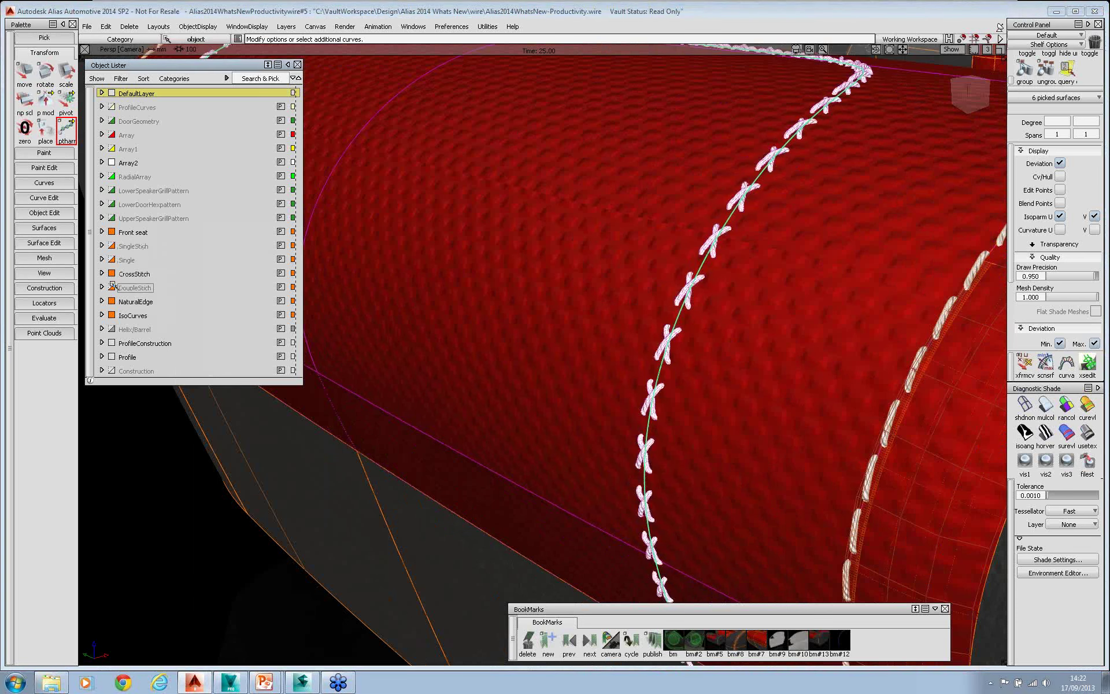
pyautogui.click(113, 275)
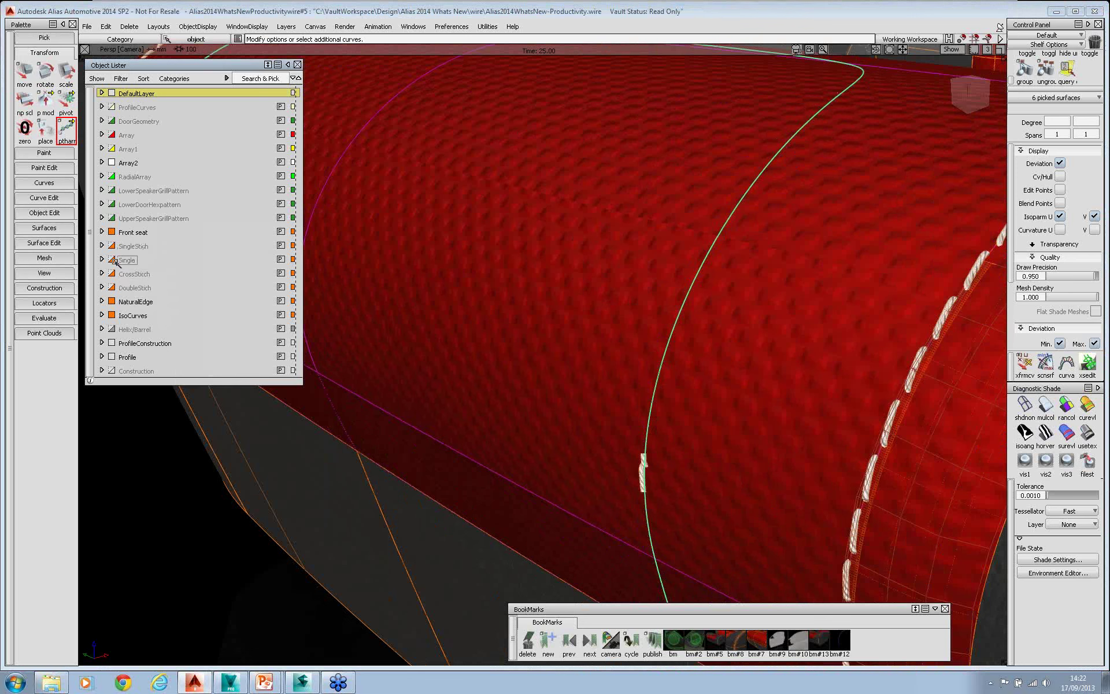
pyautogui.click(112, 259)
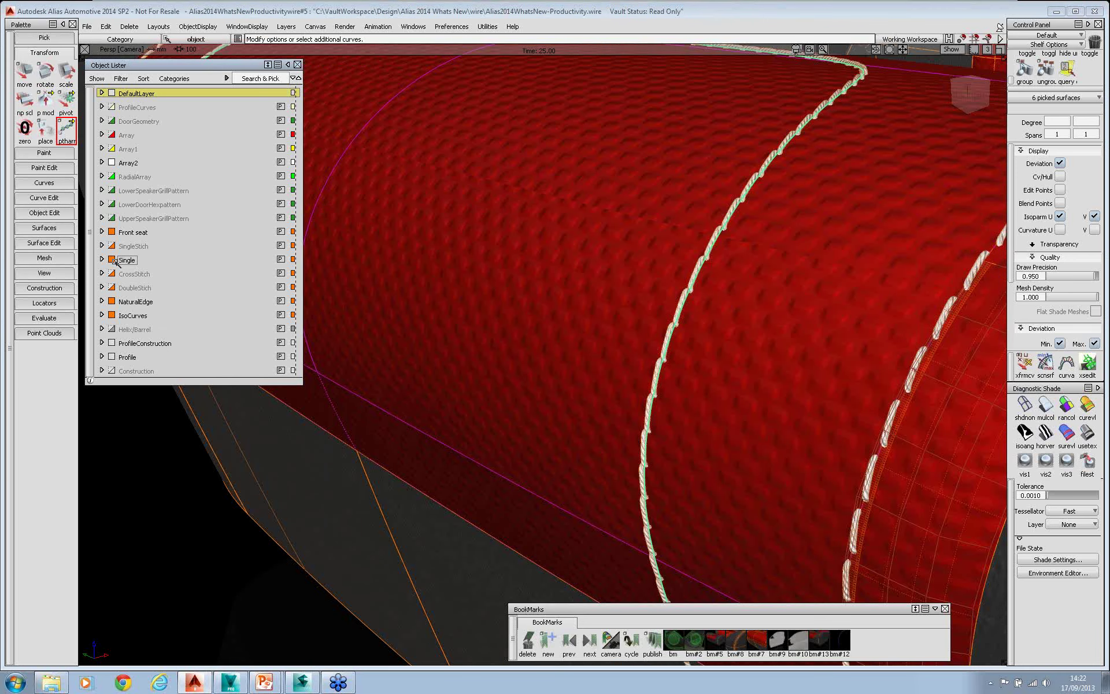
# Inspect the single stitching on the cushion seam up close and the double stitching on the neighbouring dark bolster.
pyautogui.keyDown('alt'); pyautogui.keyDown('shift'); pyautogui.click(671, 367); pyautogui.keyUp('shift'); pyautogui.keyUp('alt')
pyautogui.keyDown('alt'); pyautogui.keyDown('shift'); pyautogui.moveTo(686, 419); pyautogui.dragTo(715, 370, button='right'); pyautogui.keyUp('shift'); pyautogui.keyUp('alt')
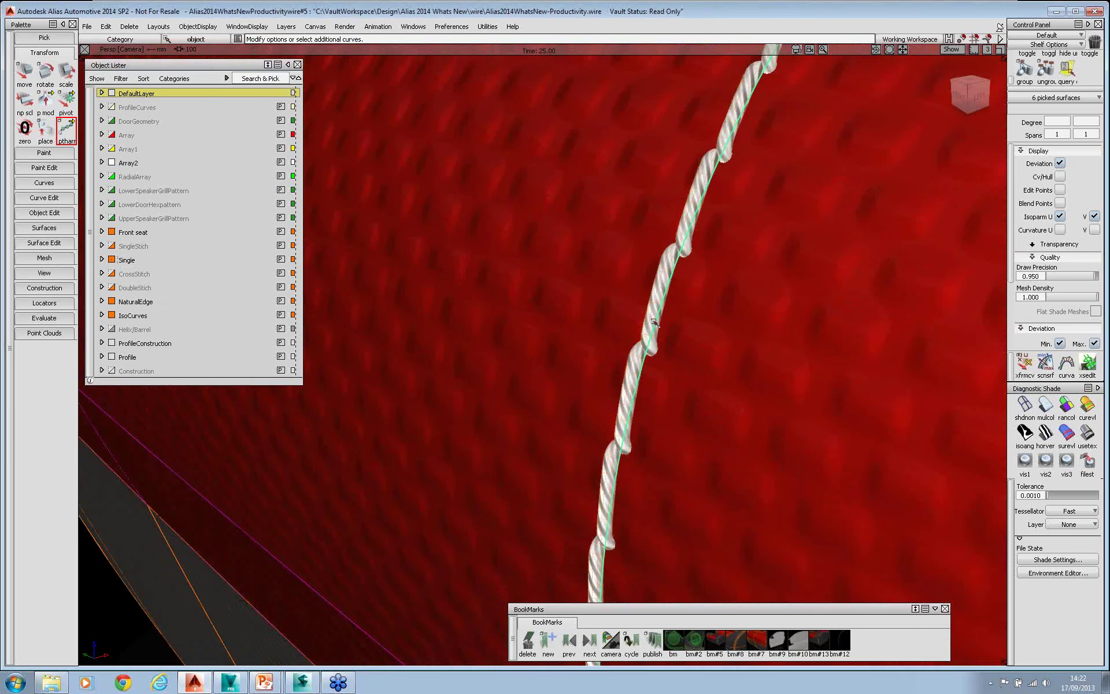
pyautogui.hotkey('shift', 'alt')
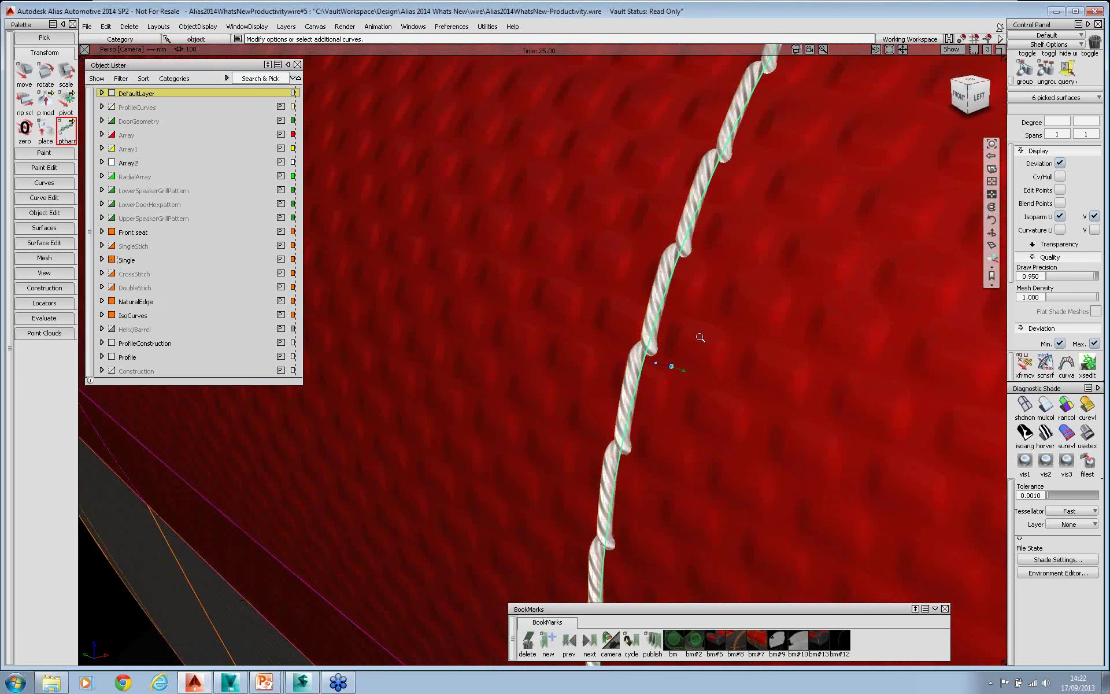
pyautogui.keyDown('alt'); pyautogui.keyDown('shift'); pyautogui.moveTo(700, 338); pyautogui.dragTo(795, 352, button='right'); pyautogui.keyUp('shift'); pyautogui.keyUp('alt')
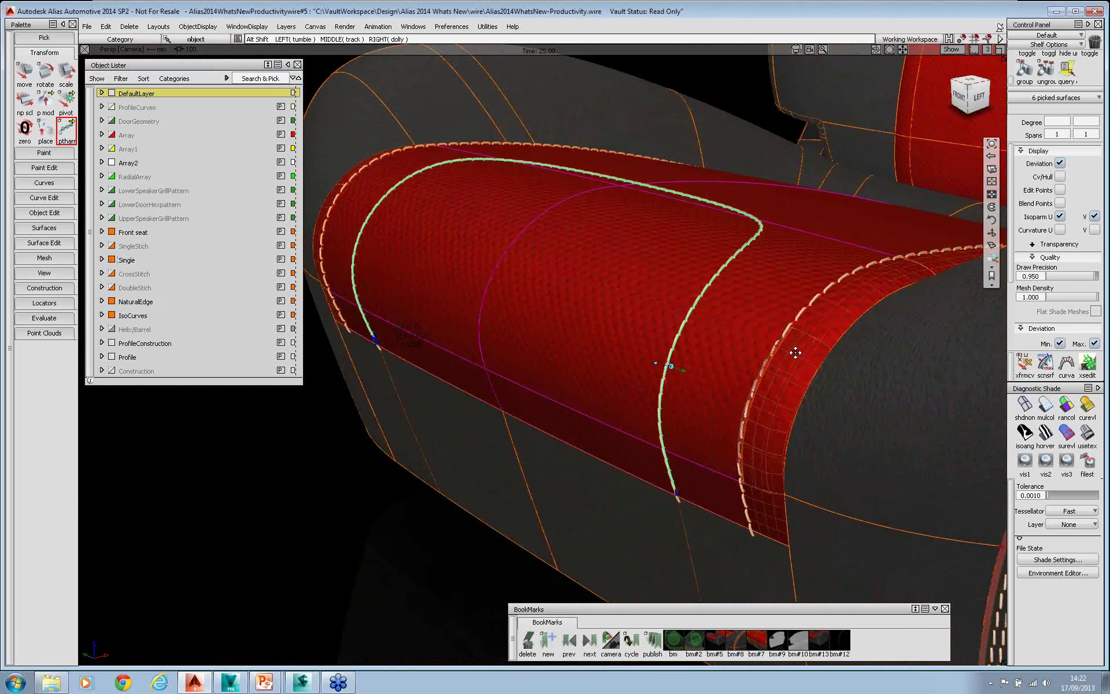
pyautogui.keyDown('alt'); pyautogui.keyDown('shift'); pyautogui.moveTo(795, 352); pyautogui.dragTo(480, 346, button='middle'); pyautogui.keyUp('shift'); pyautogui.keyUp('alt')
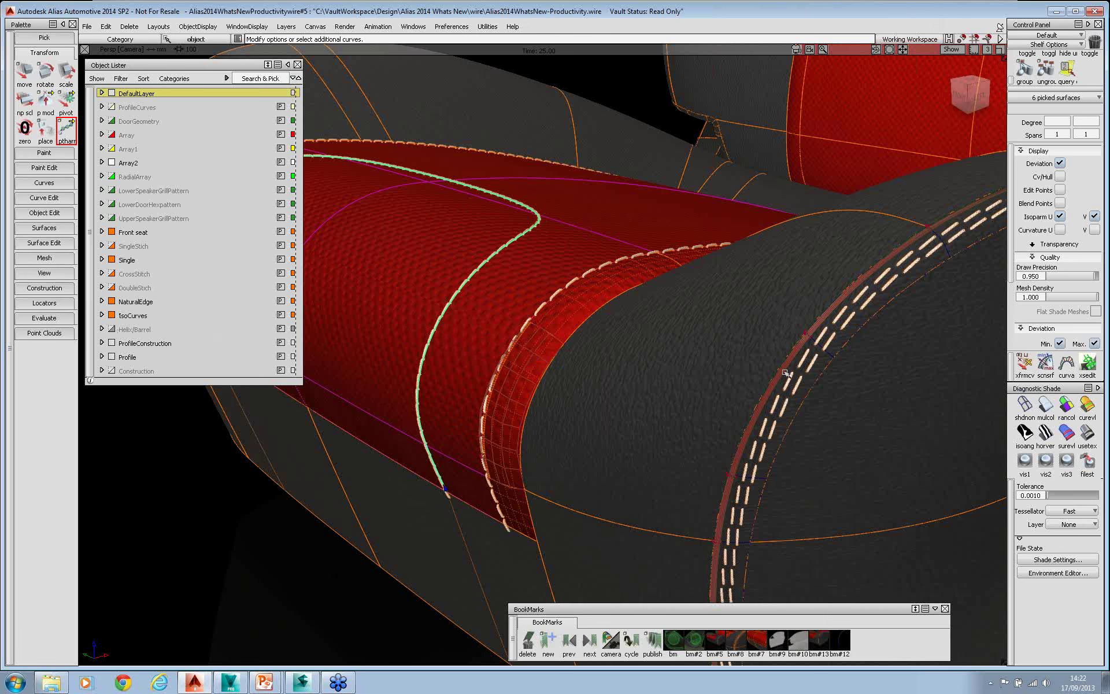
# Recall bookmark bm#7, clear the selection, and bring up the door scan through bookmarks bm#9 and bm#10.
pyautogui.click(761, 643)
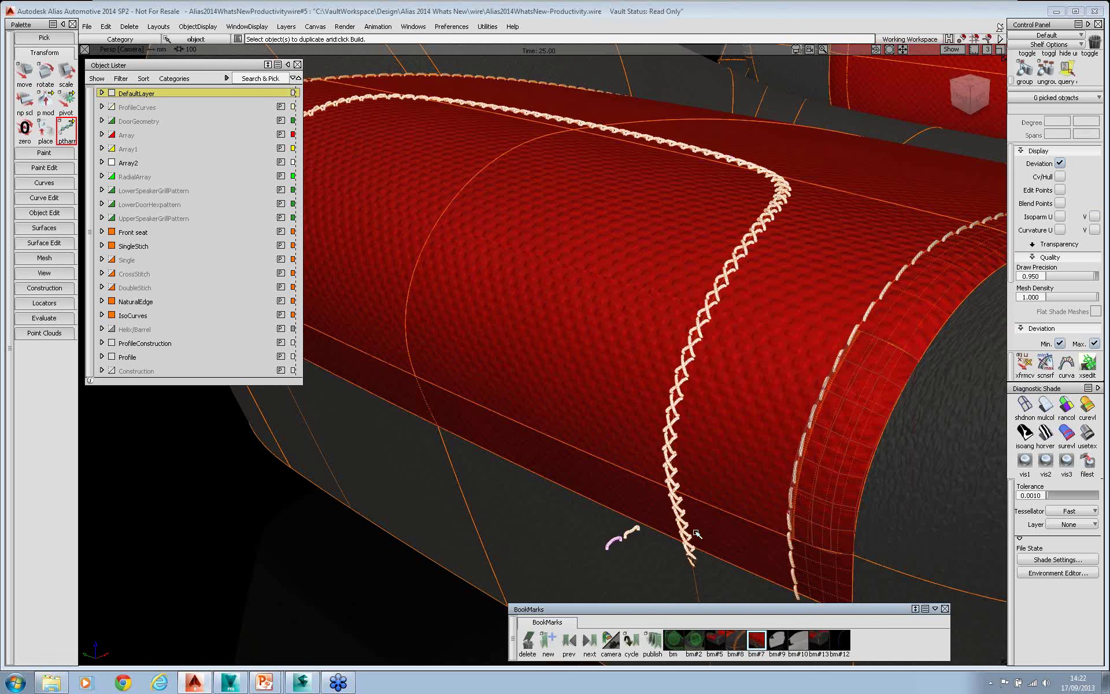
pyautogui.keyDown('ctrl'); pyautogui.keyDown('shift'); pyautogui.moveTo(698, 500); pyautogui.dragTo(697, 466); pyautogui.keyUp('shift'); pyautogui.keyUp('ctrl')
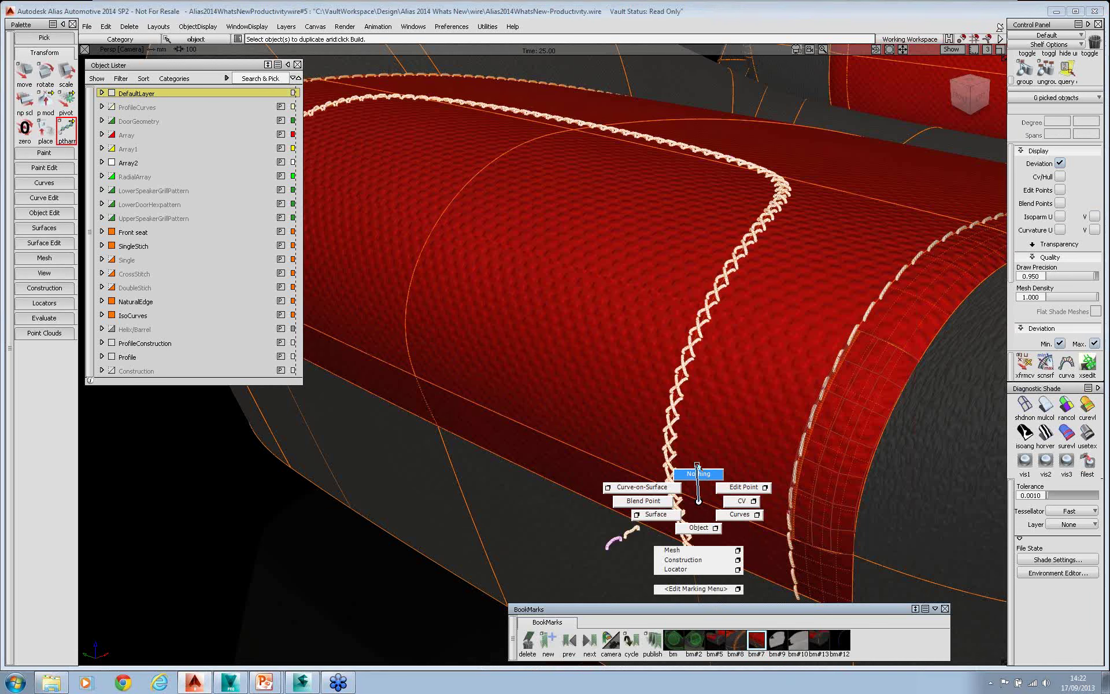
pyautogui.click(778, 641)
pyautogui.click(798, 641)
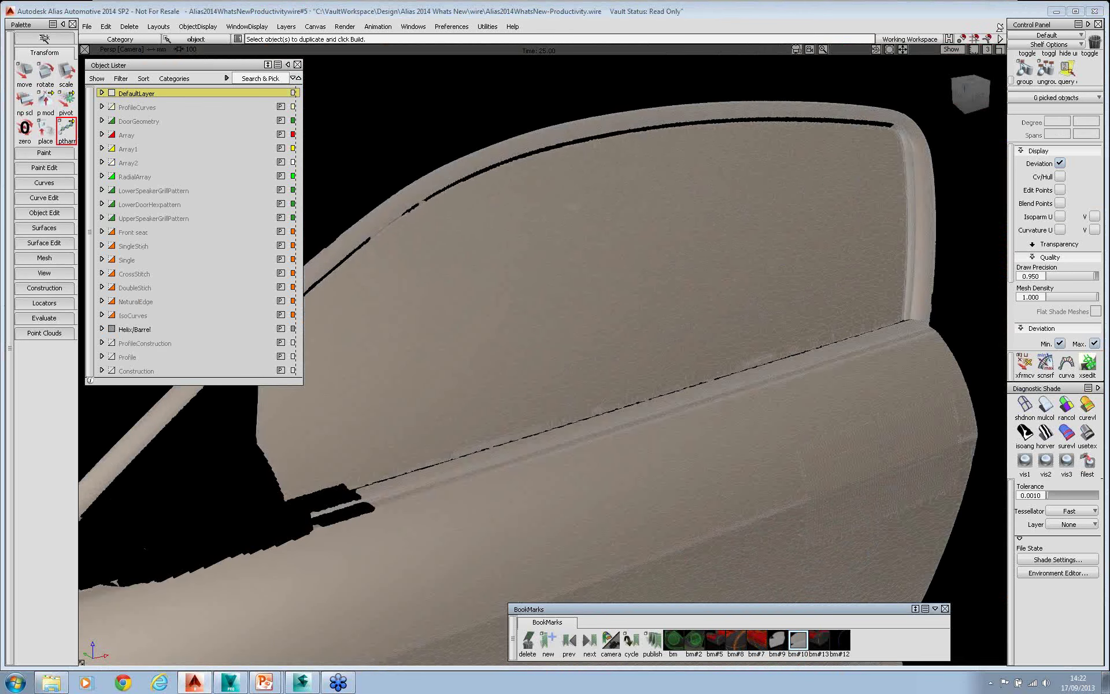
# Start the Revolve tool with its options open and set the surface type to Barrel.
pyautogui.click(46, 52)
pyautogui.click(49, 142)
pyautogui.doubleClick(65, 164)
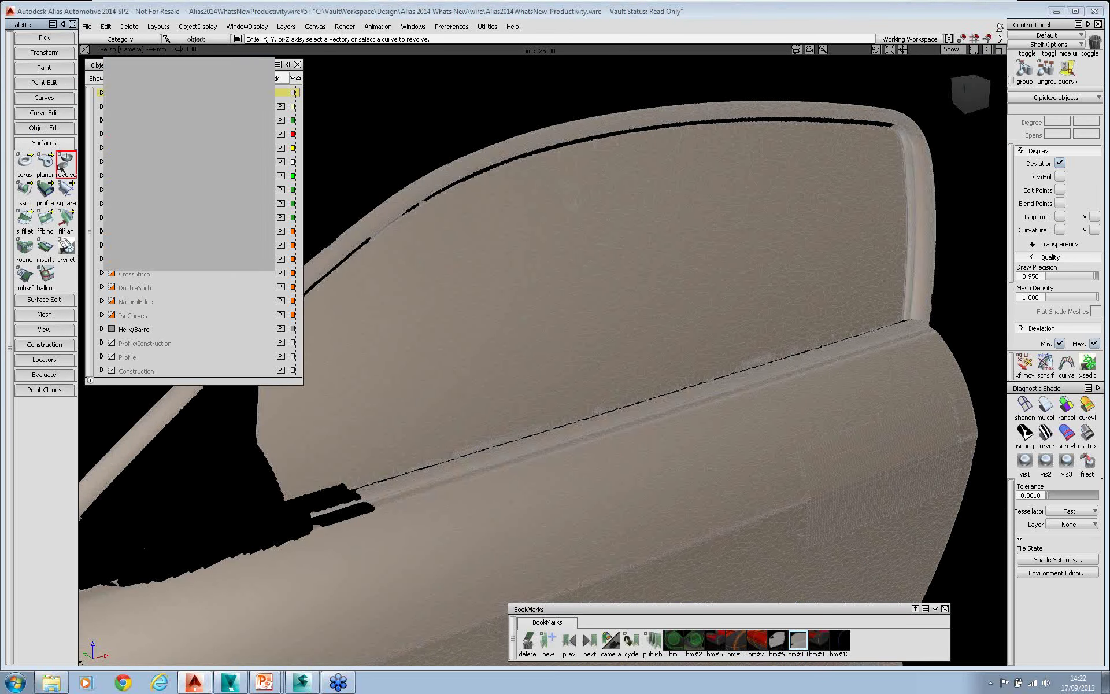
pyautogui.moveTo(186, 63); pyautogui.dragTo(181, 267)
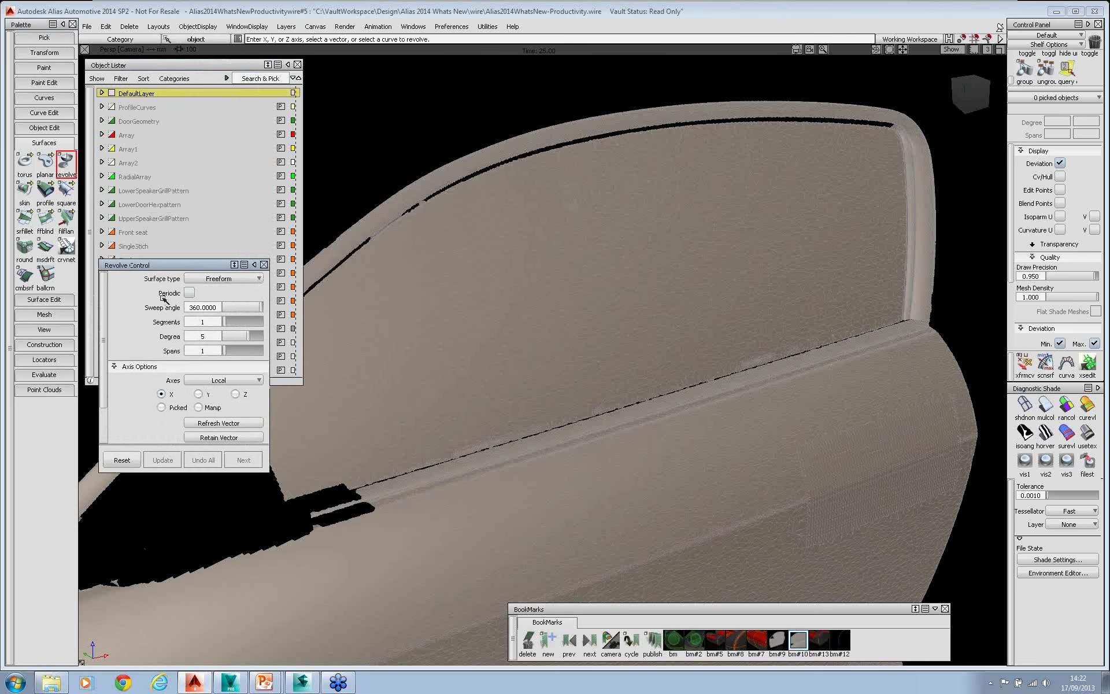
pyautogui.click(214, 280)
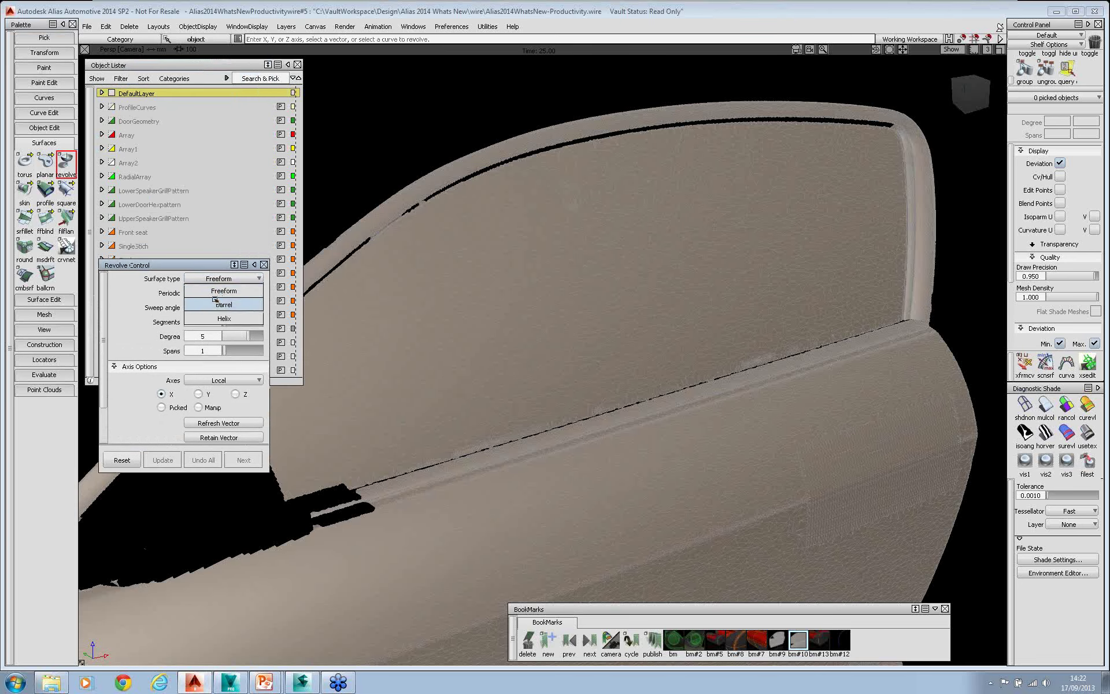
pyautogui.click(215, 289)
pyautogui.click(211, 280)
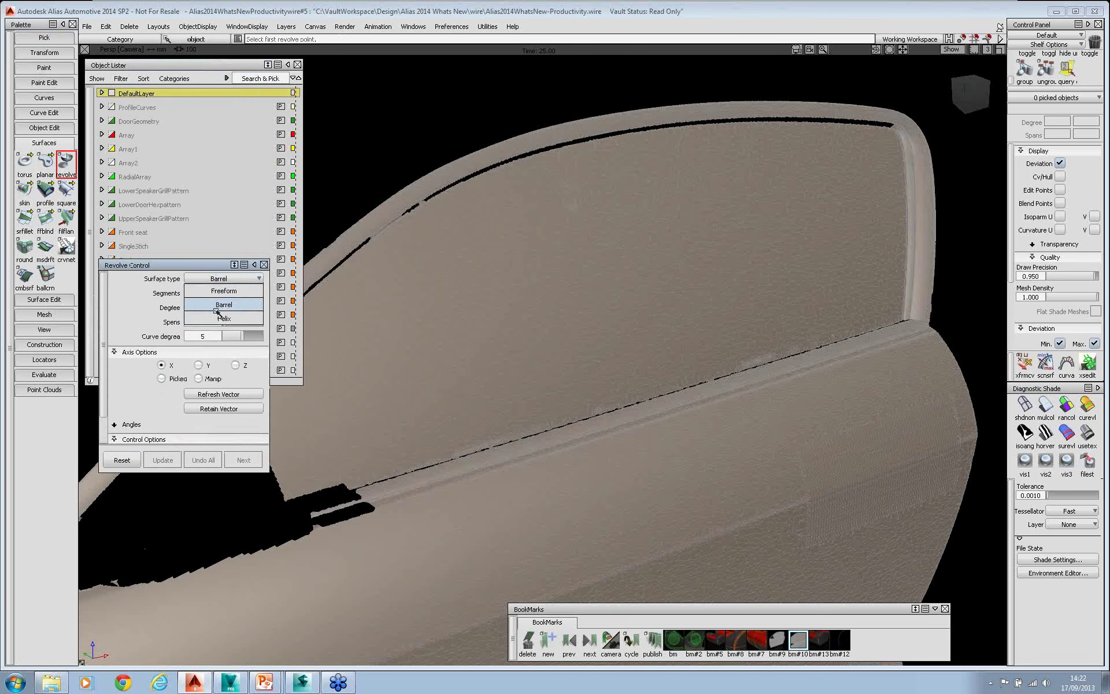
pyautogui.click(218, 305)
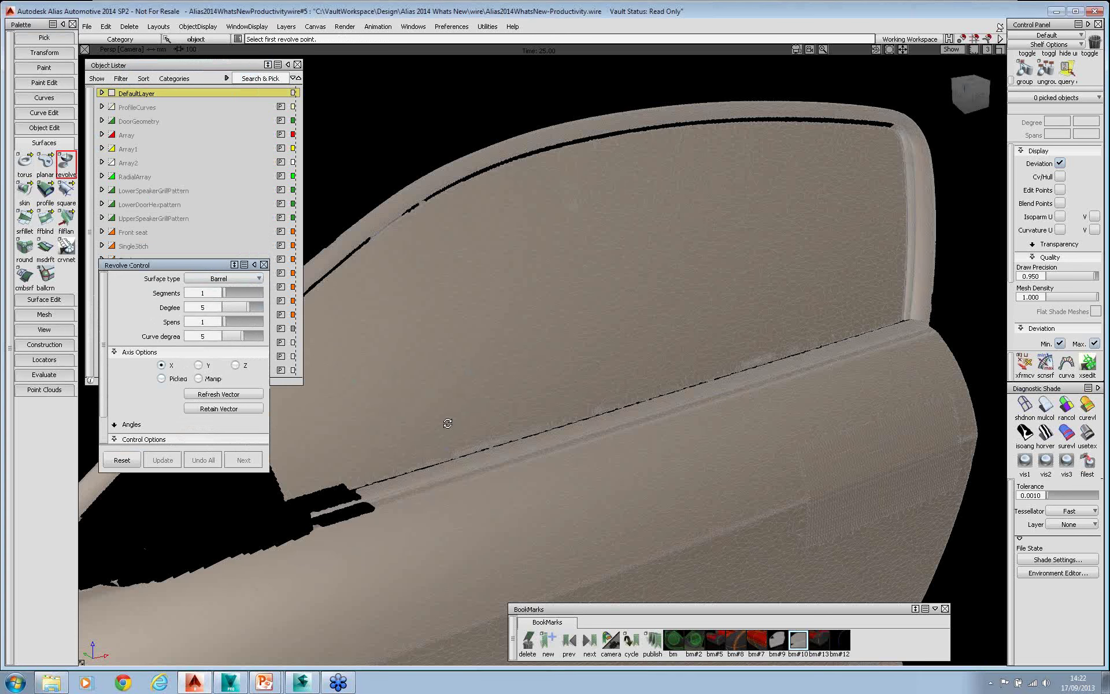
pyautogui.keyDown('alt'); pyautogui.keyDown('shift'); pyautogui.moveTo(447, 423); pyautogui.dragTo(456, 427); pyautogui.keyUp('shift'); pyautogui.keyUp('alt')
pyautogui.keyDown('alt'); pyautogui.keyDown('shift'); pyautogui.moveTo(456, 427); pyautogui.dragTo(586, 419, button='middle'); pyautogui.keyUp('shift'); pyautogui.keyUp('alt')
pyautogui.click(309, 490)
pyautogui.click(606, 402)
pyautogui.click(849, 333)
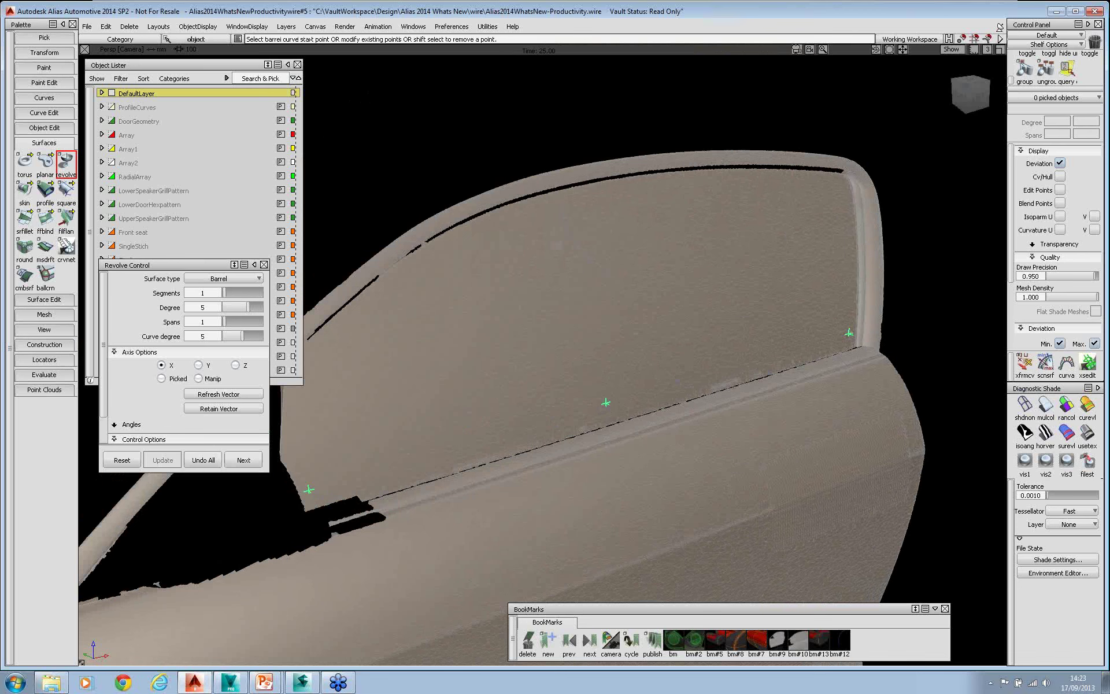
pyautogui.click(562, 205)
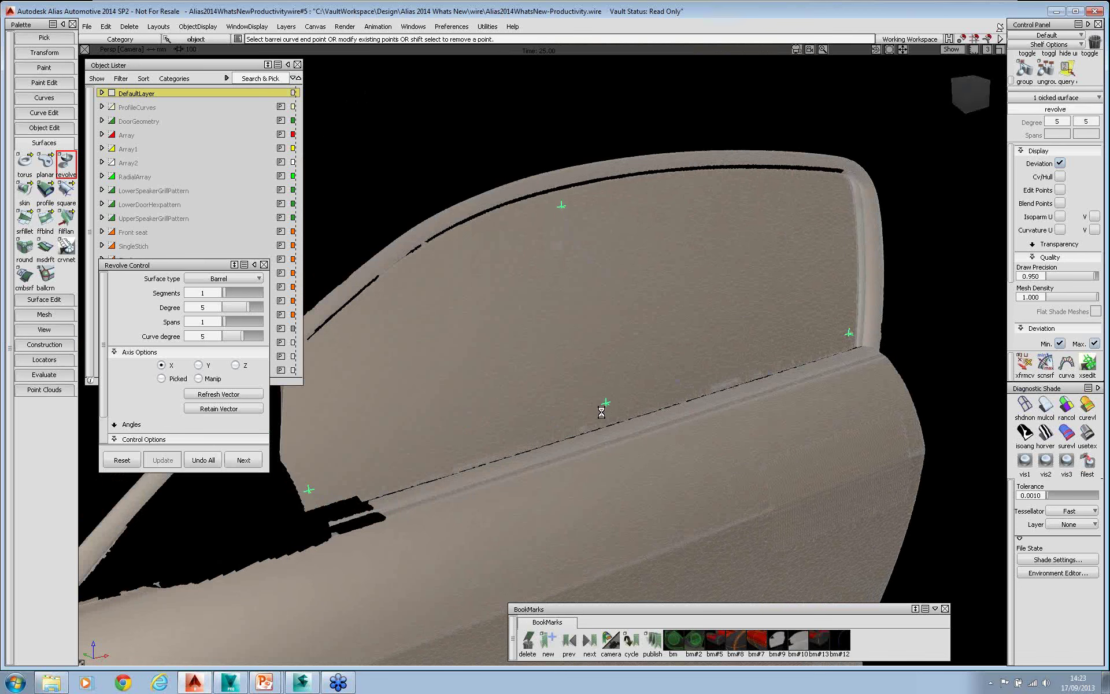
pyautogui.hotkey('ctrl', 'z')
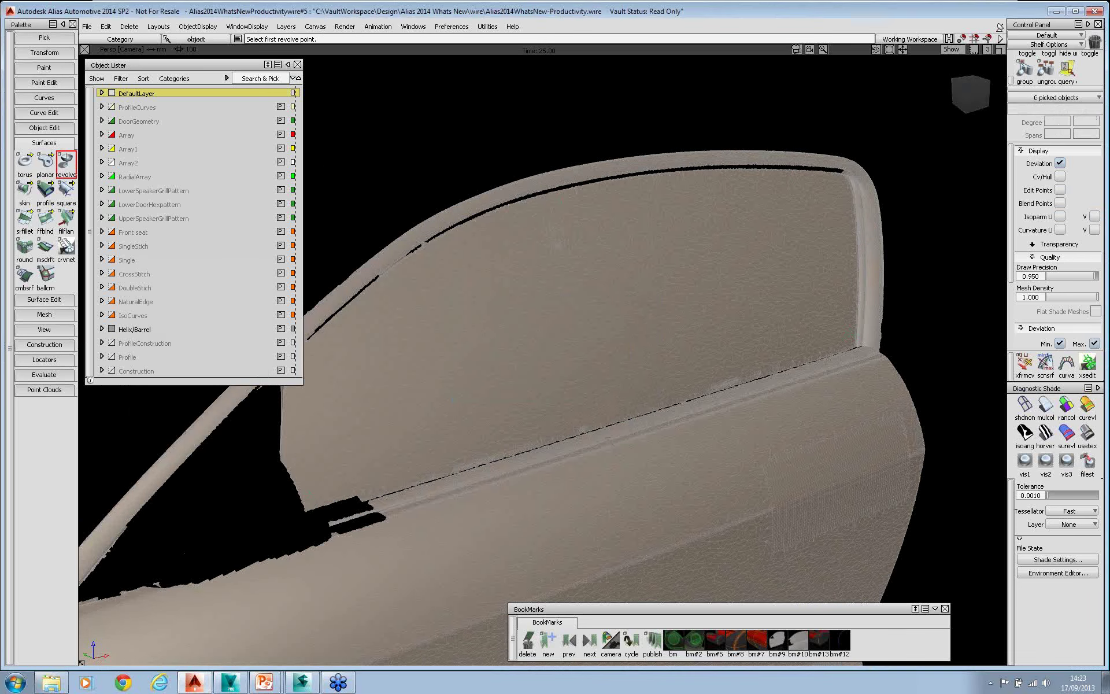
# Build a barrel surface from three revolve points down the middle of the scanned door glass and barrel curve points near its front and rear edges.
pyautogui.click(560, 202)
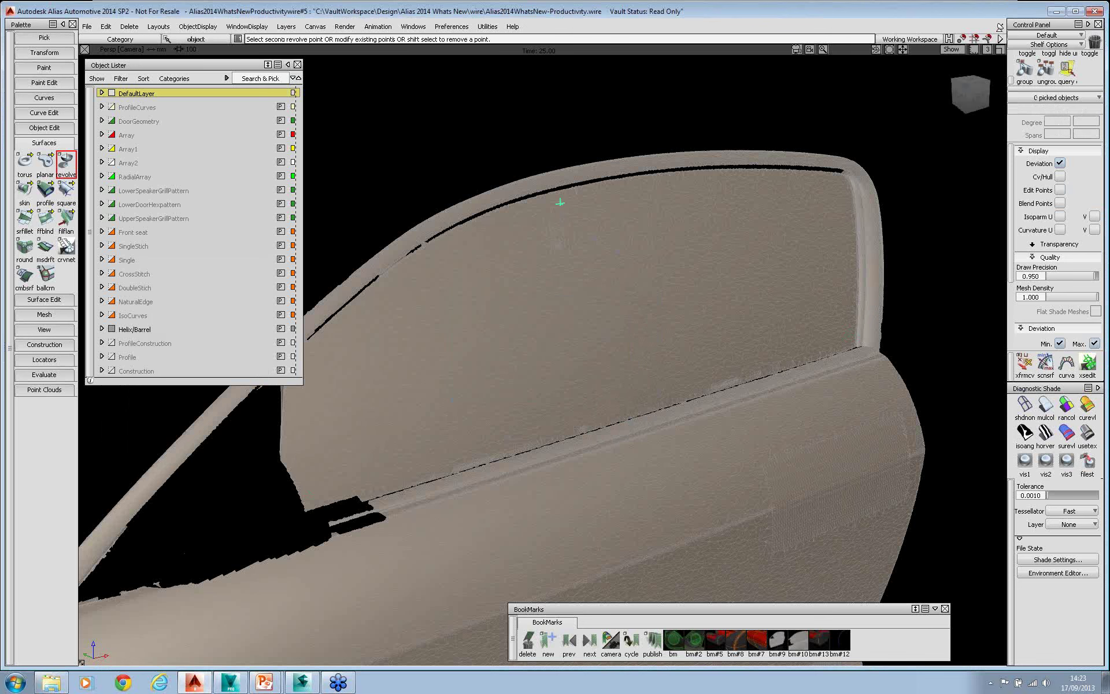
pyautogui.click(581, 298)
pyautogui.click(601, 406)
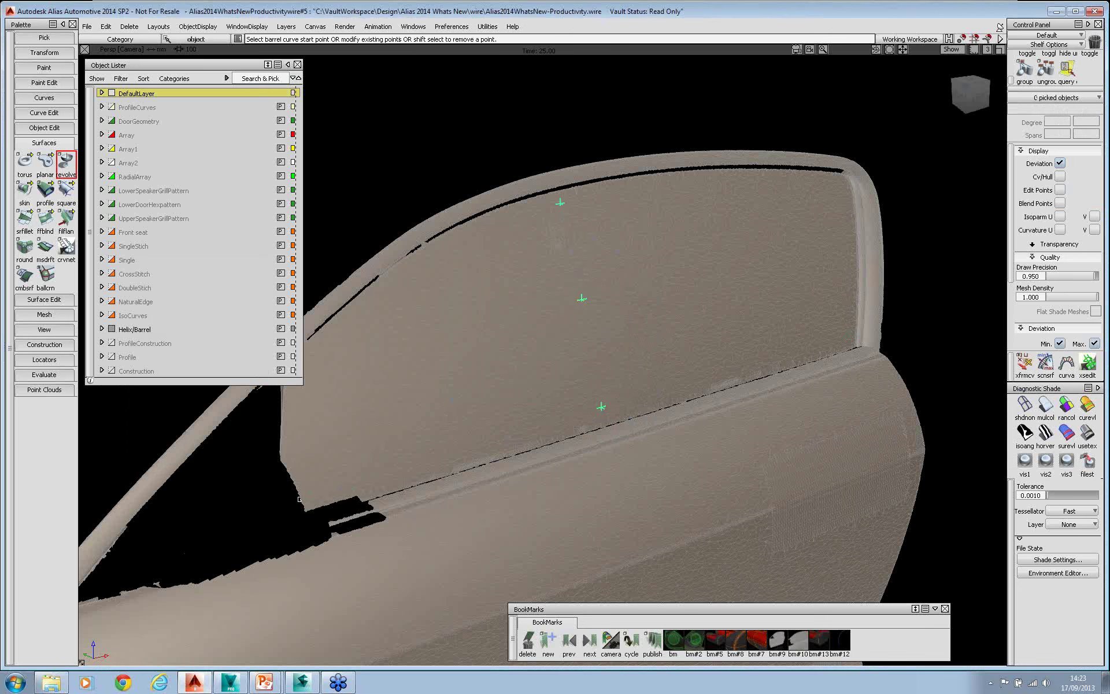
pyautogui.click(307, 465)
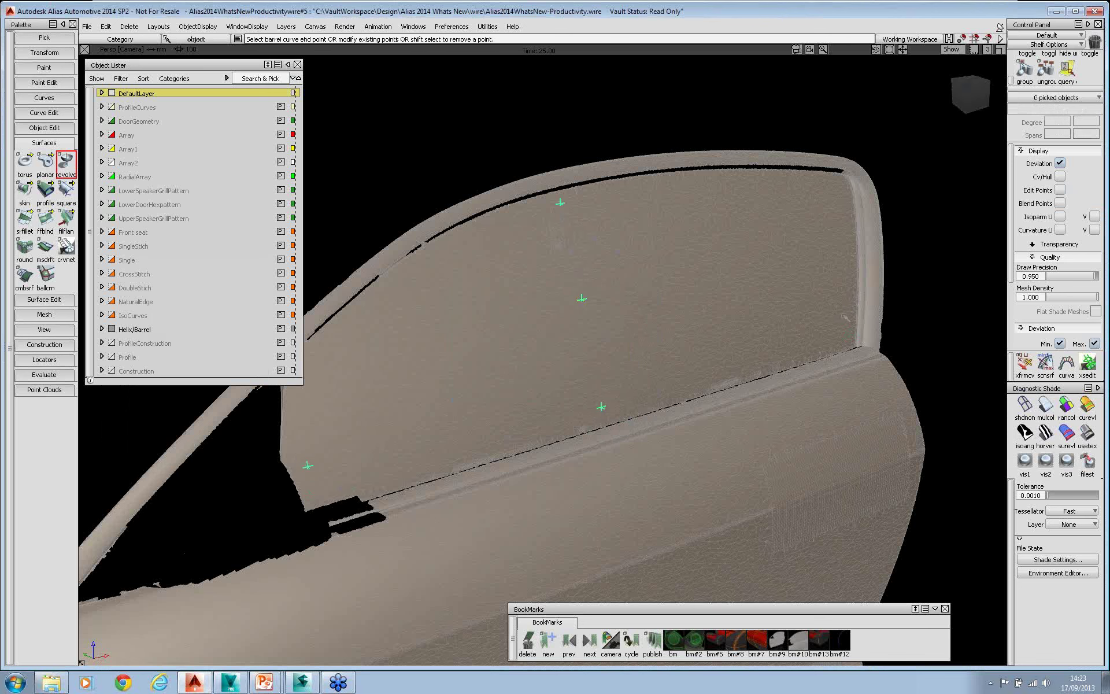
pyautogui.click(844, 314)
pyautogui.keyDown('alt'); pyautogui.keyDown('shift'); pyautogui.moveTo(771, 316); pyautogui.dragTo(737, 371); pyautogui.keyUp('shift'); pyautogui.keyUp('alt')
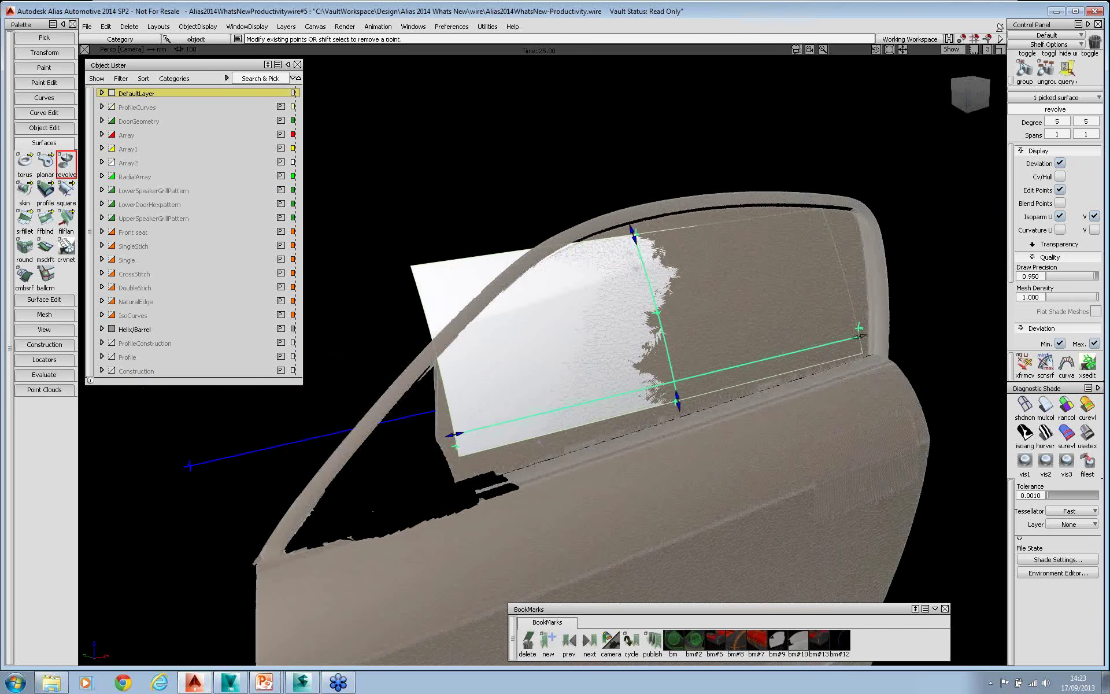
# Extend the barrel surface beyond the window opening at its lower, upper, front and rear edges, and check its fit against the door scan.
pyautogui.moveTo(676, 399); pyautogui.dragTo(686, 451)
pyautogui.moveTo(632, 228); pyautogui.dragTo(625, 212)
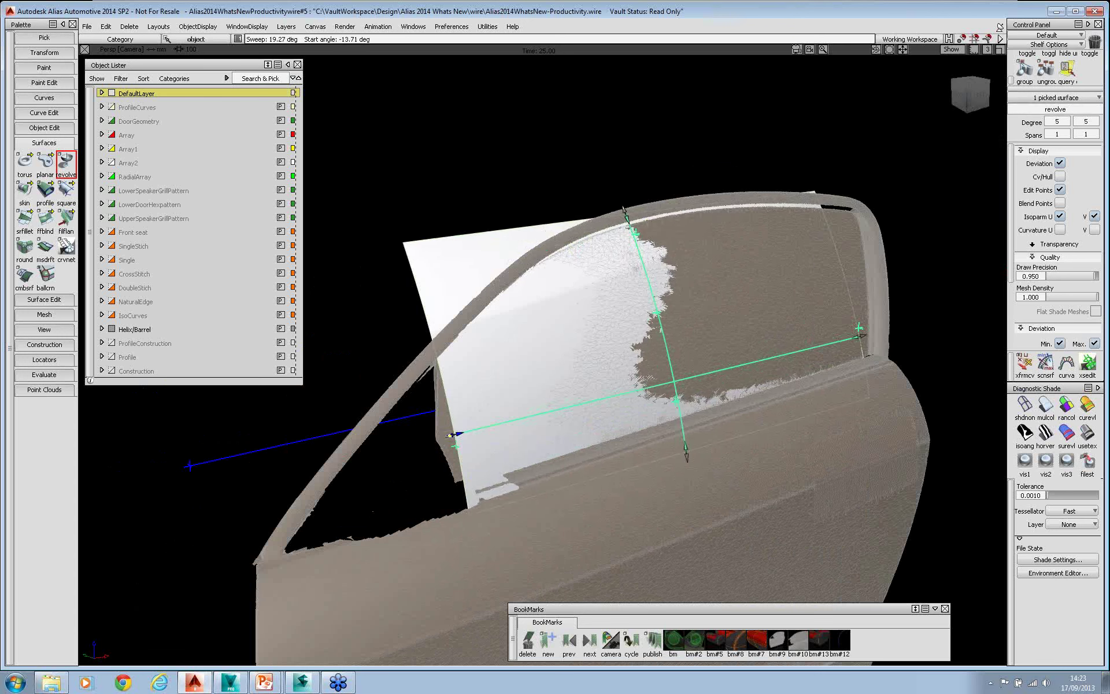
pyautogui.moveTo(453, 433); pyautogui.dragTo(430, 440)
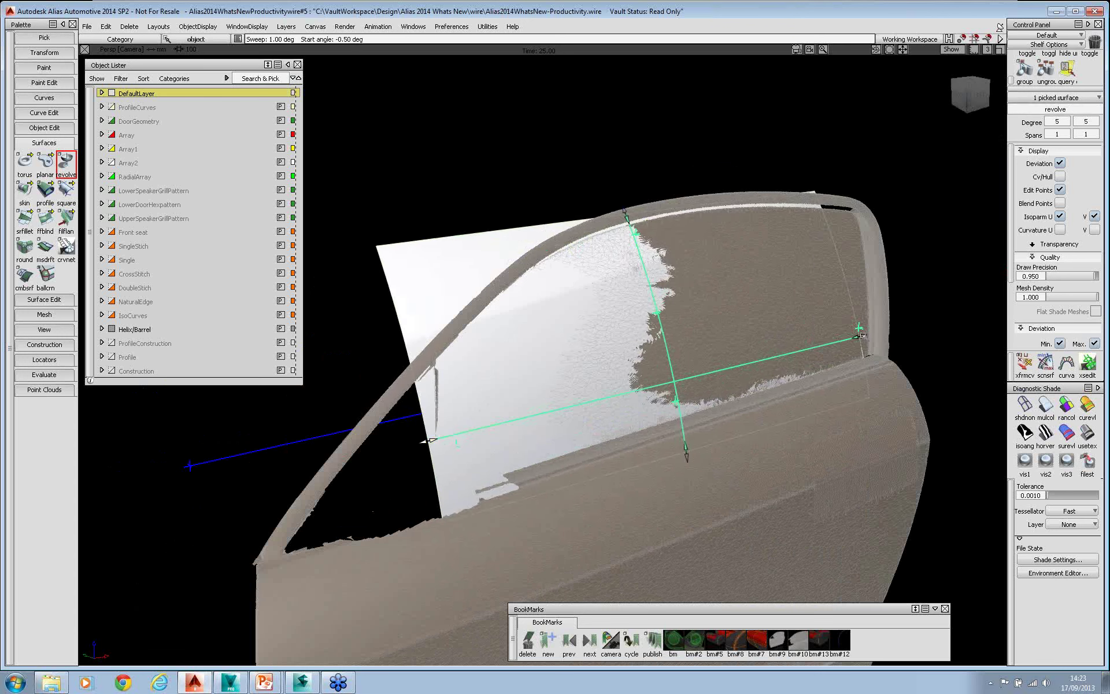
pyautogui.moveTo(865, 337); pyautogui.dragTo(914, 326)
pyautogui.hotkey('alt', 'shift')
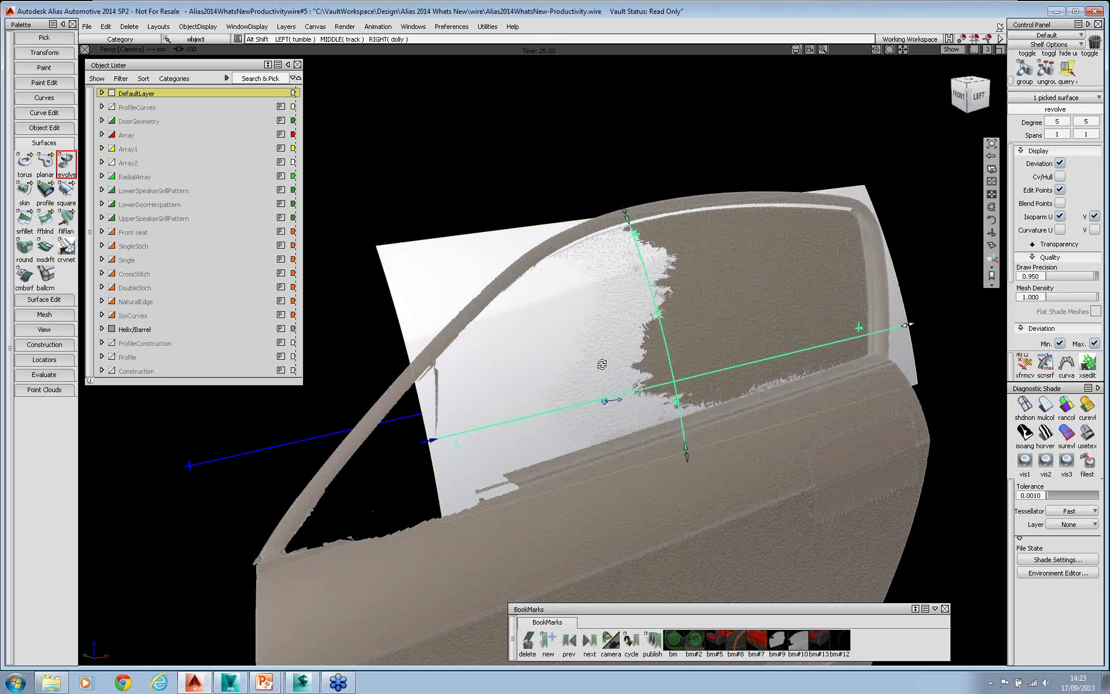
pyautogui.keyDown('alt'); pyautogui.keyDown('shift'); pyautogui.moveTo(602, 364); pyautogui.dragTo(555, 365); pyautogui.keyUp('shift'); pyautogui.keyUp('alt')
pyautogui.keyDown('alt'); pyautogui.keyDown('shift'); pyautogui.moveTo(555, 364); pyautogui.dragTo(509, 365, button='right'); pyautogui.keyUp('shift'); pyautogui.keyUp('alt')
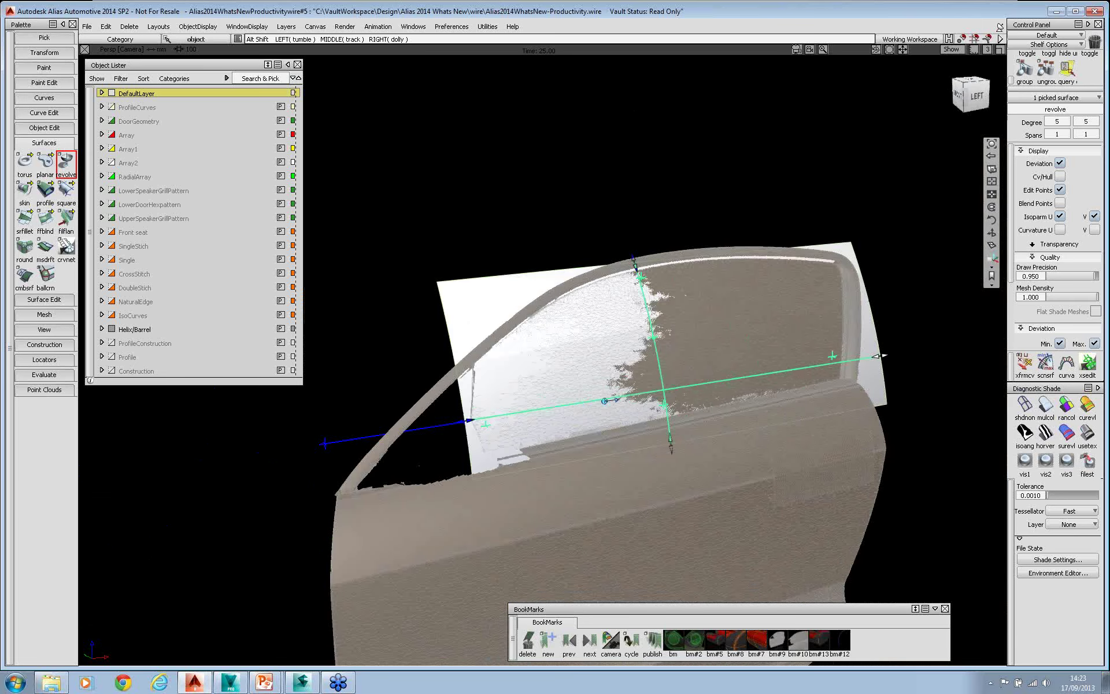
pyautogui.keyDown('alt'); pyautogui.keyDown('shift'); pyautogui.moveTo(605, 401); pyautogui.dragTo(593, 389, button='middle'); pyautogui.keyUp('shift'); pyautogui.keyUp('alt')
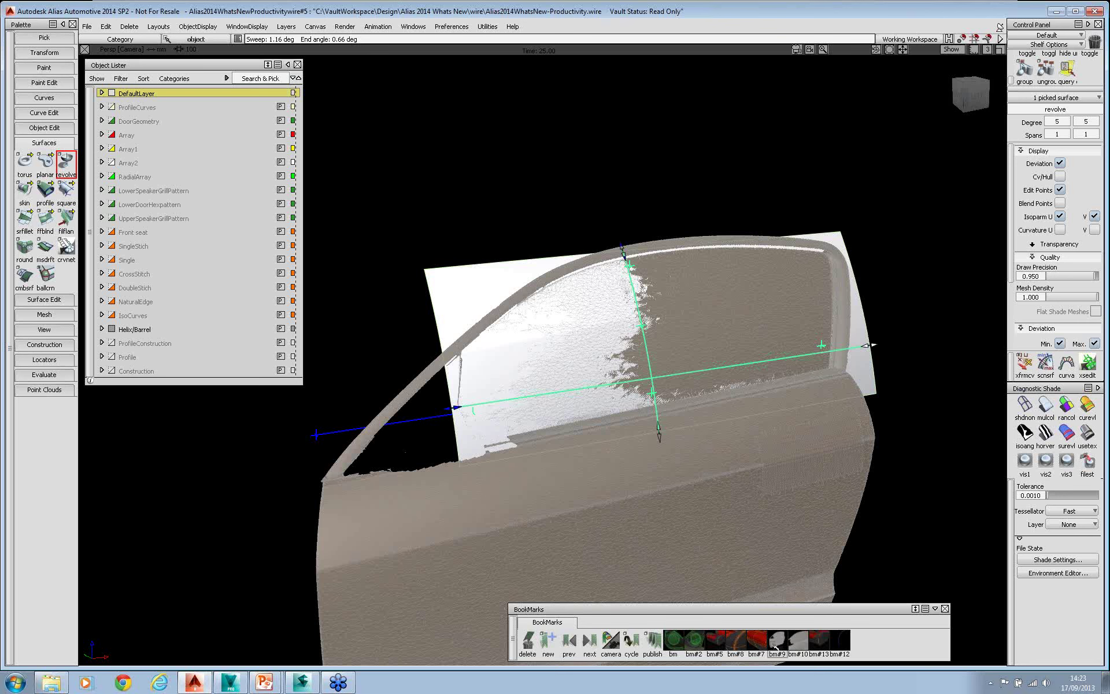
# Recall bookmark bm#13, examine the red piping beside the double stitching on the bolster, and close the Revolve options.
pyautogui.click(819, 640)
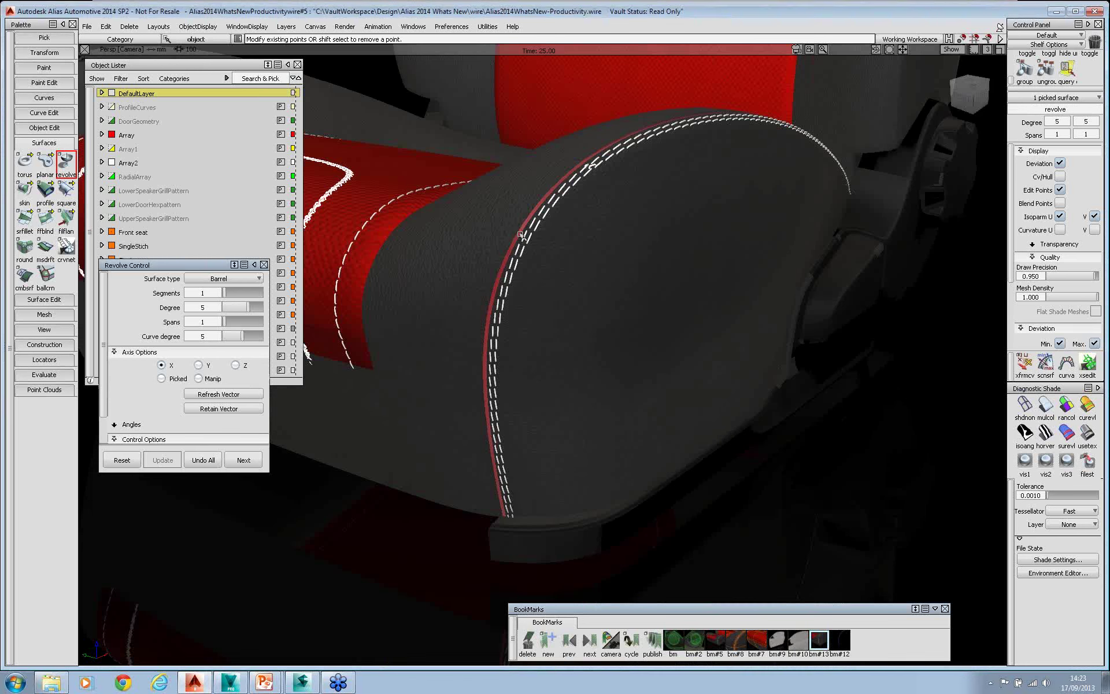
pyautogui.click(519, 233)
pyautogui.keyDown('alt'); pyautogui.keyDown('shift'); pyautogui.moveTo(563, 303); pyautogui.dragTo(550, 307); pyautogui.keyUp('shift'); pyautogui.keyUp('alt')
pyautogui.keyDown('alt'); pyautogui.keyDown('shift'); pyautogui.moveTo(550, 307); pyautogui.dragTo(510, 248, button='right'); pyautogui.keyUp('shift'); pyautogui.keyUp('alt')
pyautogui.keyDown('ctrl'); pyautogui.keyDown('shift'); pyautogui.moveTo(506, 226); pyautogui.dragTo(508, 241); pyautogui.keyUp('shift'); pyautogui.keyUp('ctrl')
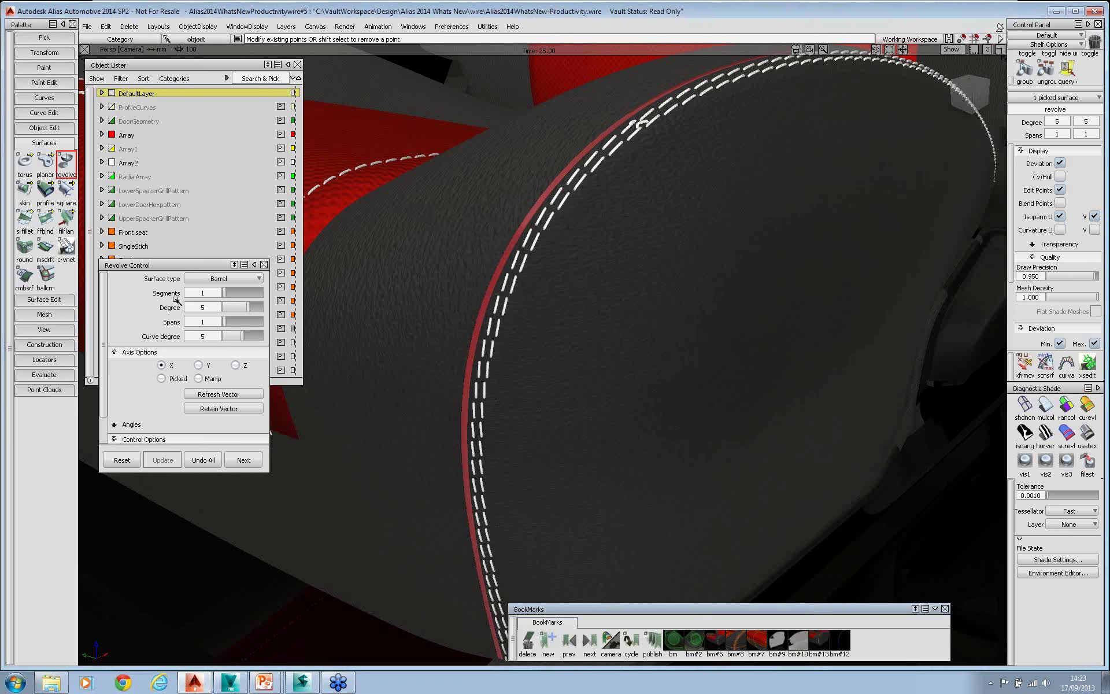
pyautogui.click(261, 266)
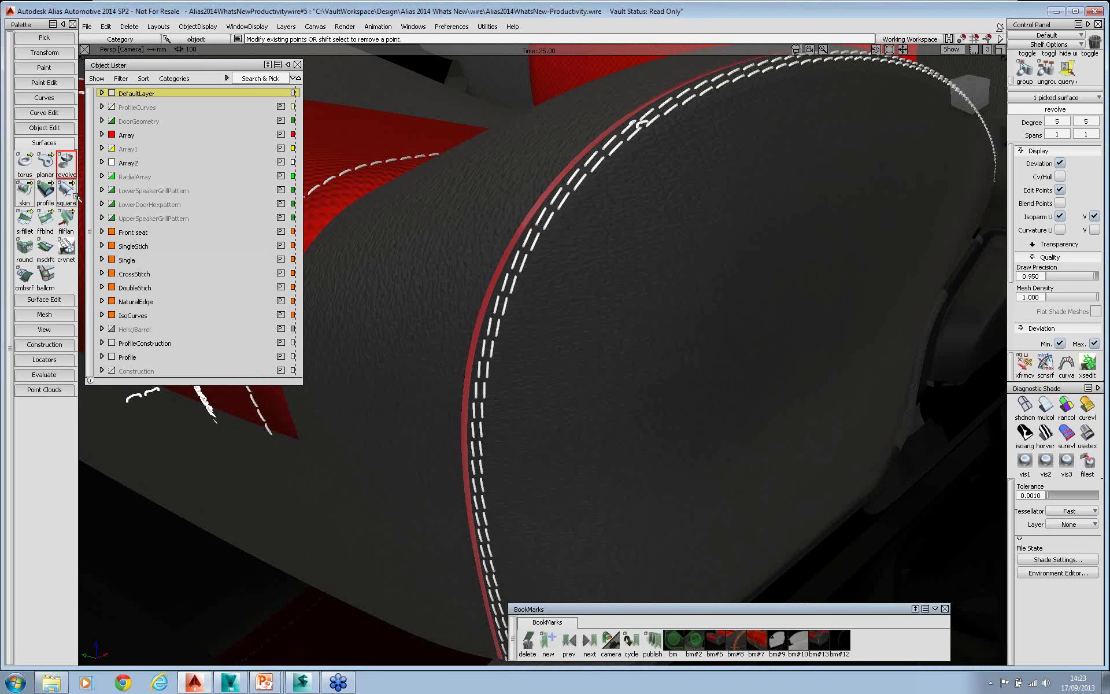
# Start the Profile tool, recall bookmark bm#12, and examine the piping section curves along the strip and at its lower end.
pyautogui.click(45, 189)
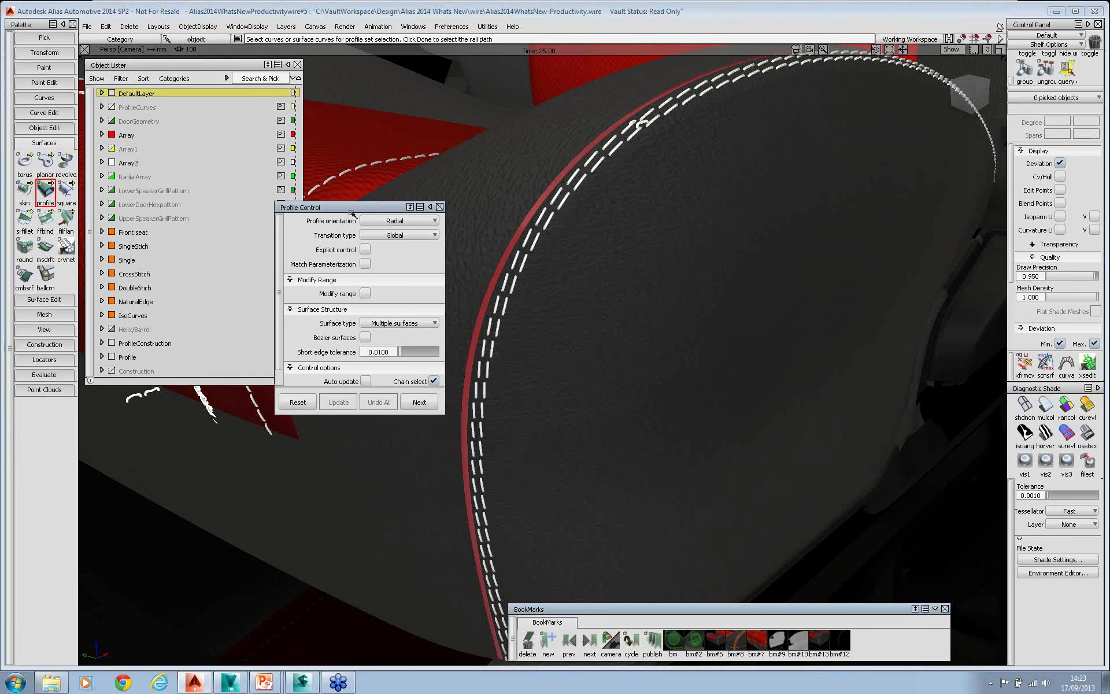
pyautogui.click(840, 640)
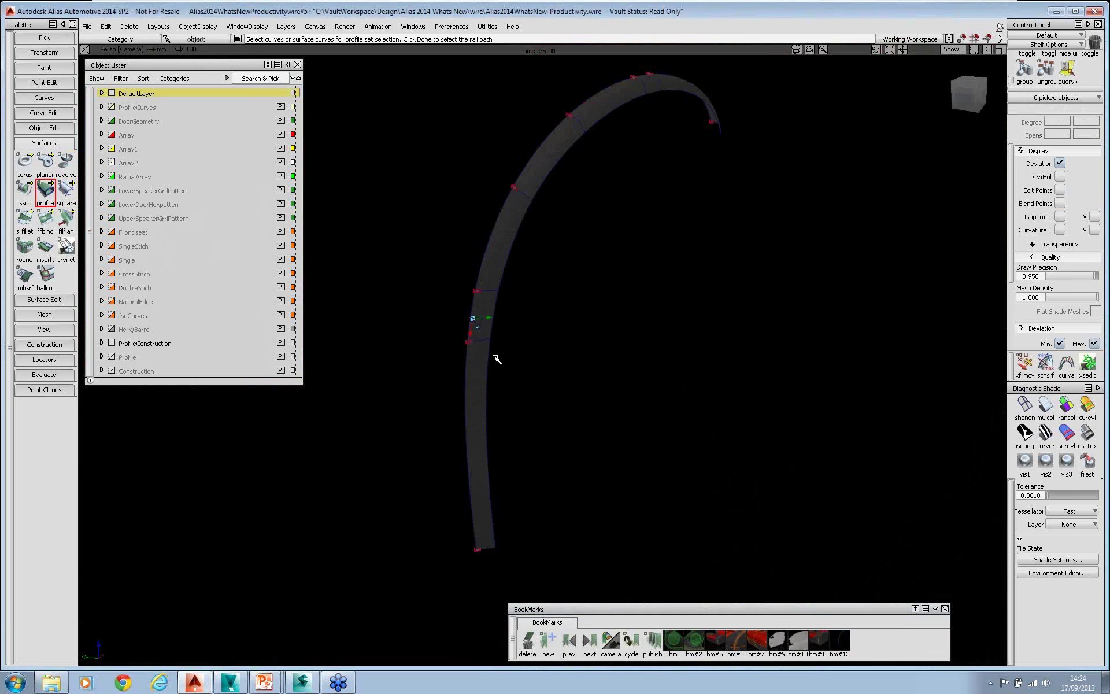
pyautogui.keyDown('alt'); pyautogui.keyDown('shift'); pyautogui.moveTo(498, 414); pyautogui.dragTo(580, 292, button='middle'); pyautogui.keyUp('shift'); pyautogui.keyUp('alt')
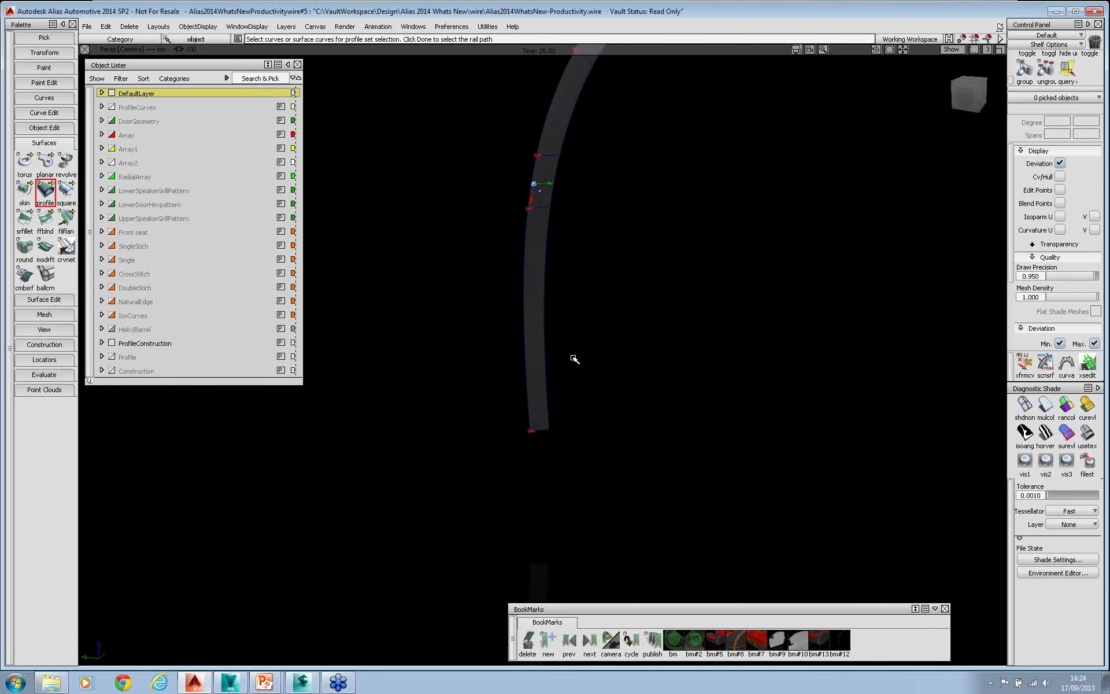
pyautogui.keyDown('alt'); pyautogui.keyDown('shift'); pyautogui.moveTo(558, 483); pyautogui.dragTo(612, 136, button='right'); pyautogui.keyUp('shift'); pyautogui.keyUp('alt')
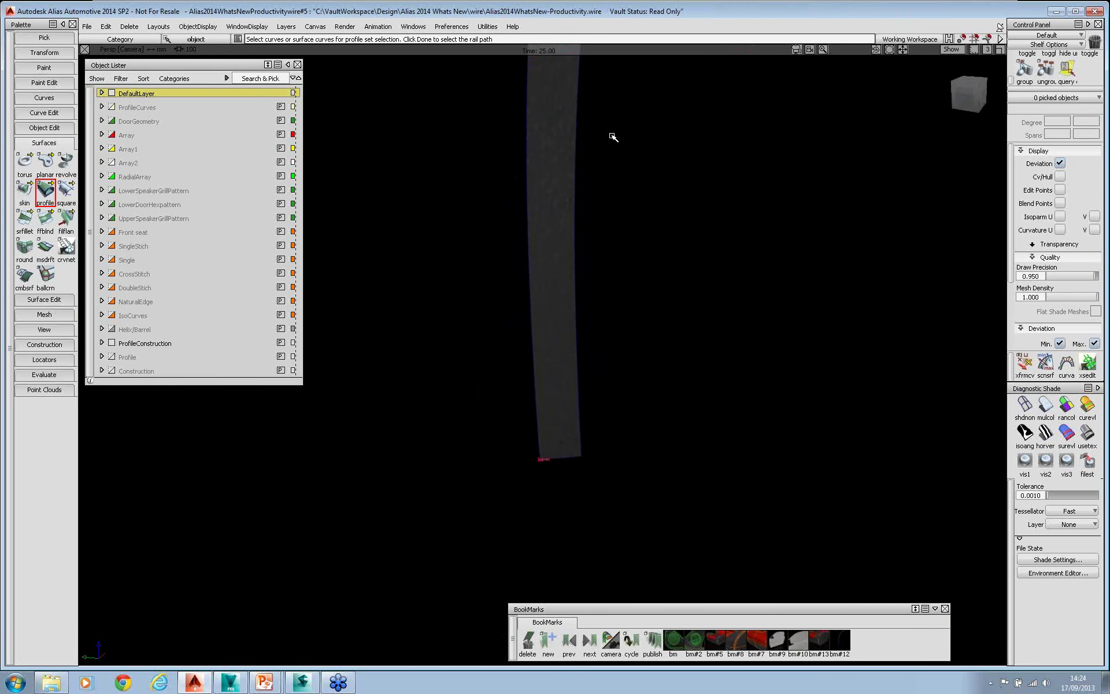
pyautogui.keyDown('alt'); pyautogui.keyDown('shift'); pyautogui.moveTo(567, 501); pyautogui.dragTo(591, 452, button='right'); pyautogui.keyUp('shift'); pyautogui.keyUp('alt')
pyautogui.keyDown('alt'); pyautogui.keyDown('shift'); pyautogui.moveTo(574, 493); pyautogui.dragTo(487, 507); pyautogui.keyUp('shift'); pyautogui.keyUp('alt')
pyautogui.moveTo(494, 525)
pyautogui.keyDown('alt'); pyautogui.keyDown('shift'); pyautogui.mouseDown(button='right')
pyautogui.moveTo(505, 497)
pyautogui.moveTo(478, 515)
pyautogui.mouseUp(button='right'); pyautogui.keyUp('shift'); pyautogui.keyUp('alt')
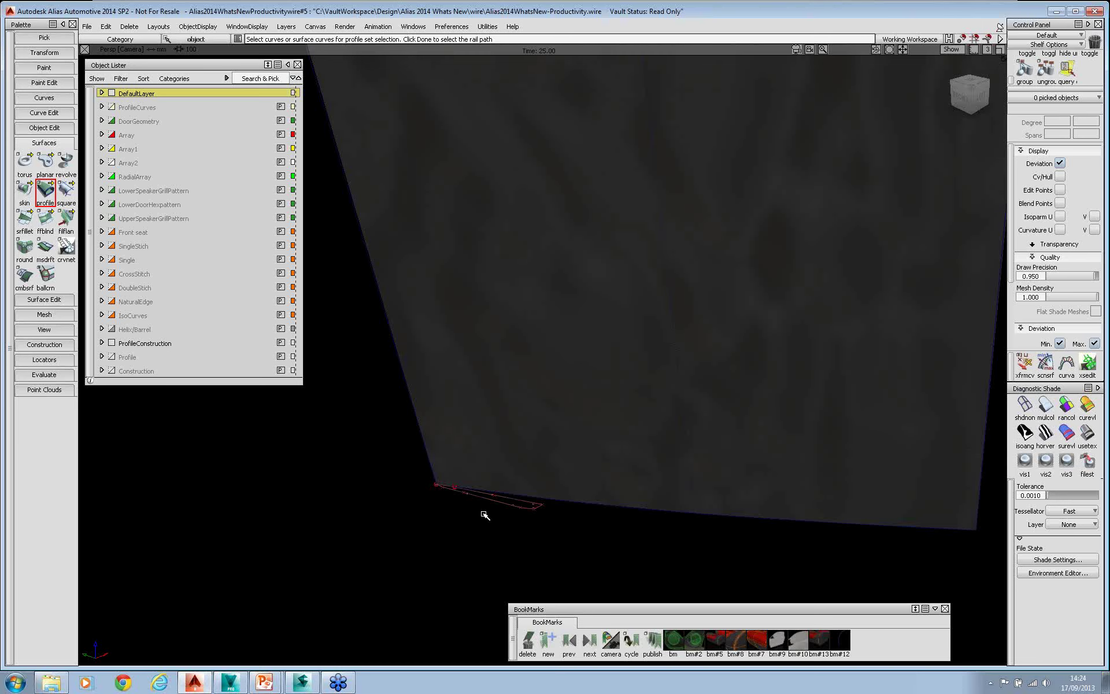
pyautogui.hotkey('shift', 'alt')
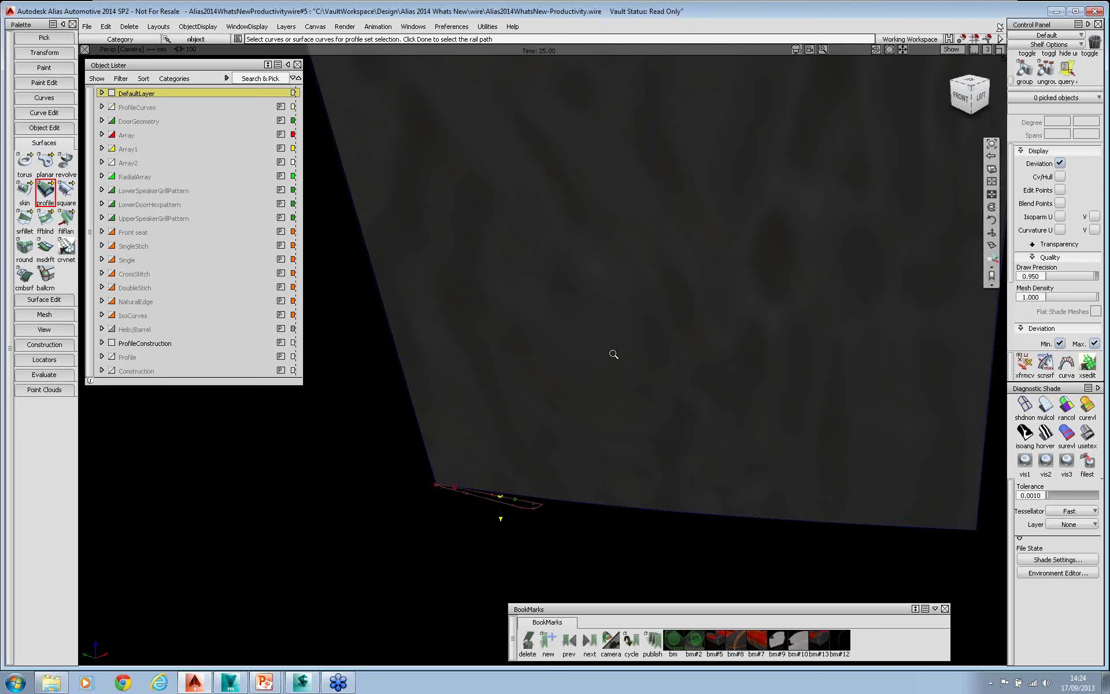
pyautogui.keyDown('alt'); pyautogui.keyDown('shift'); pyautogui.moveTo(613, 354); pyautogui.dragTo(562, 339, button='right'); pyautogui.keyUp('shift'); pyautogui.keyUp('alt')
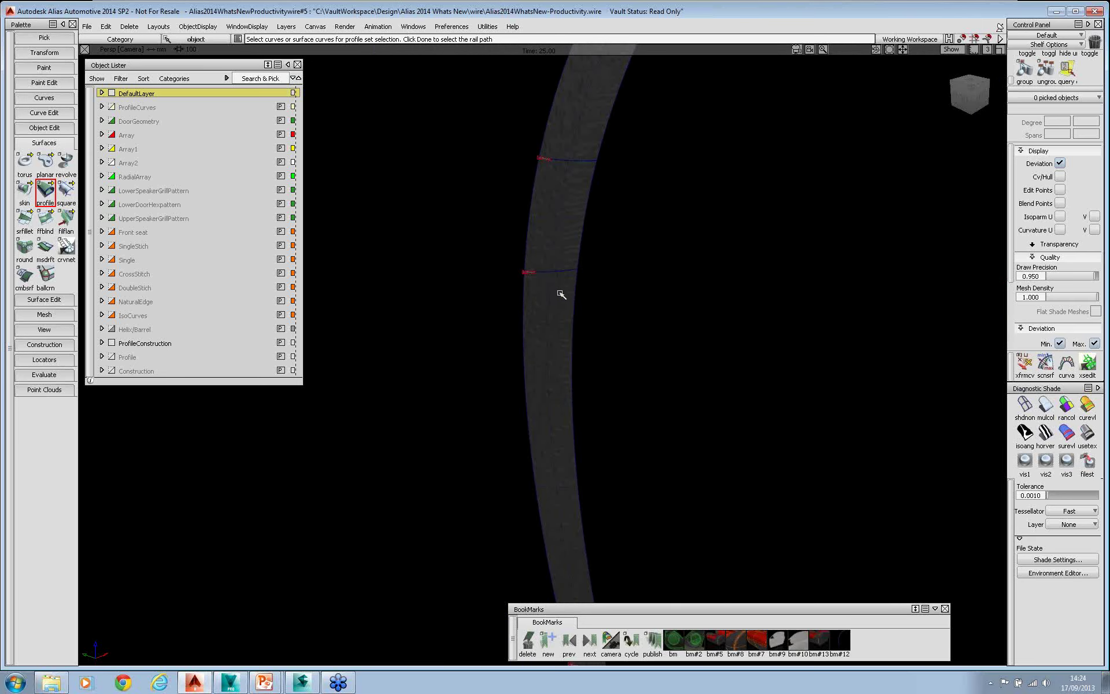
pyautogui.keyDown('alt'); pyautogui.keyDown('shift'); pyautogui.moveTo(585, 309); pyautogui.dragTo(548, 220, button='middle'); pyautogui.keyUp('shift'); pyautogui.keyUp('alt')
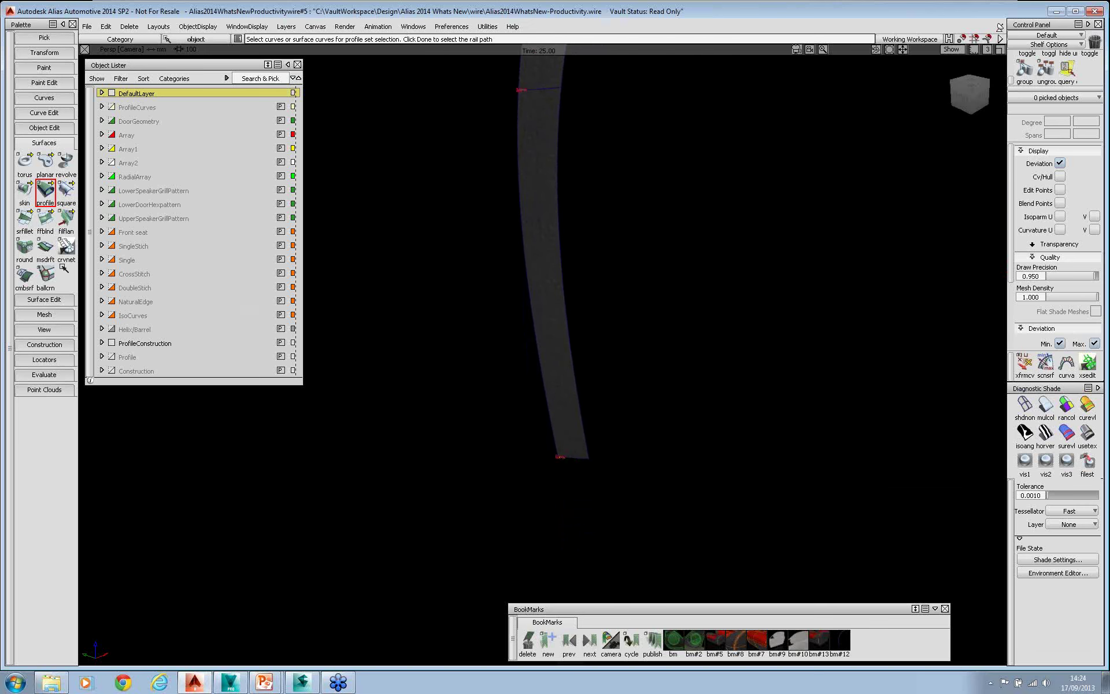
# Build a radial, global-transition profile surface with options open, using curve#11 at the strip's lower end as profile and the strip's outer edge as rail.
pyautogui.doubleClick(46, 194)
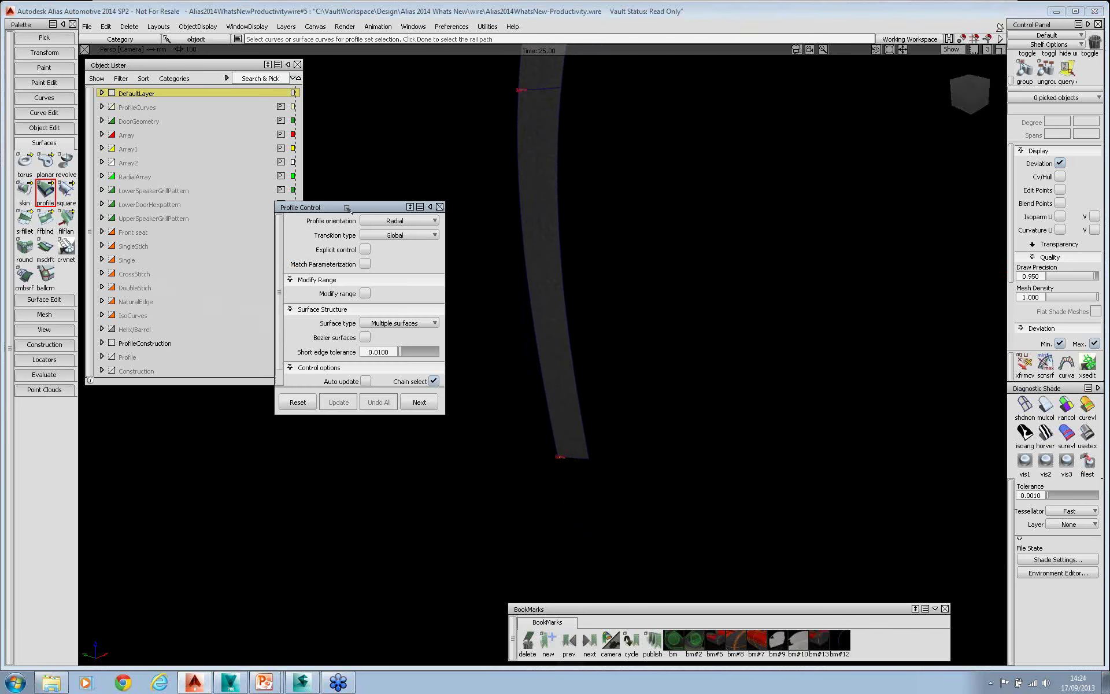
pyautogui.click(564, 485)
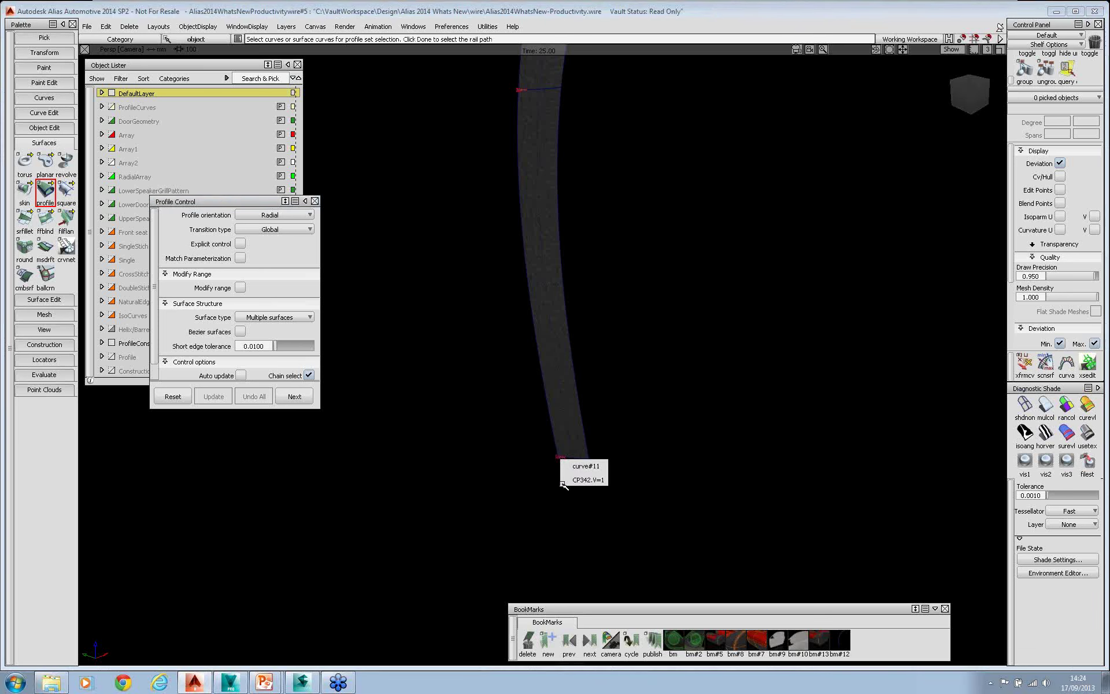
pyautogui.click(583, 466)
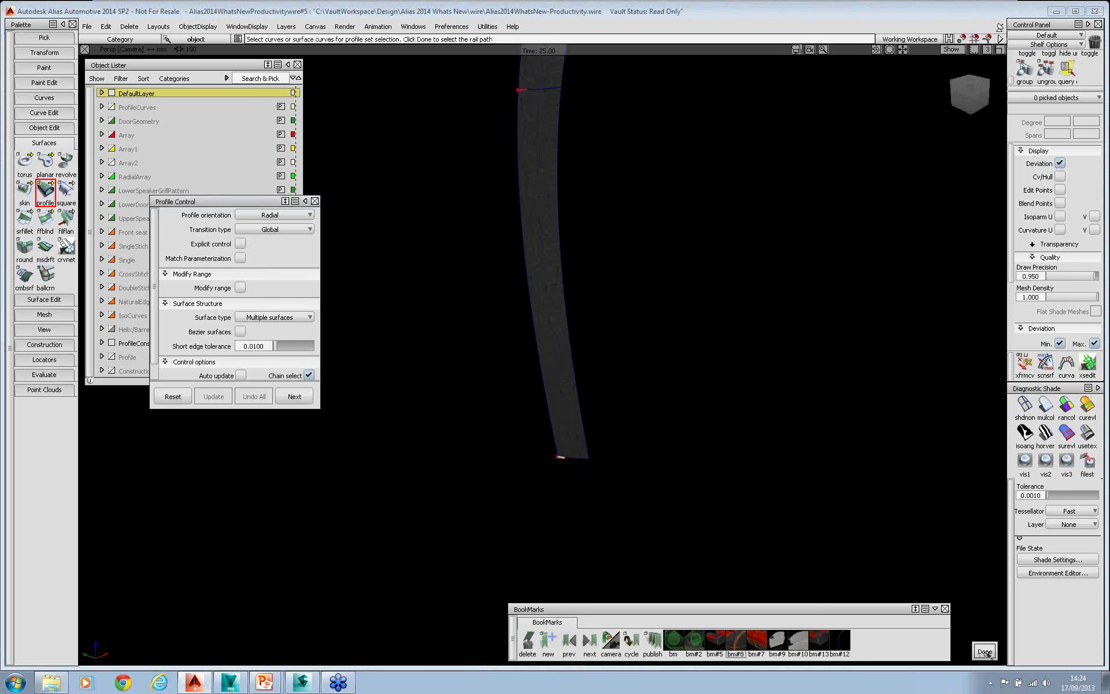
pyautogui.click(985, 651)
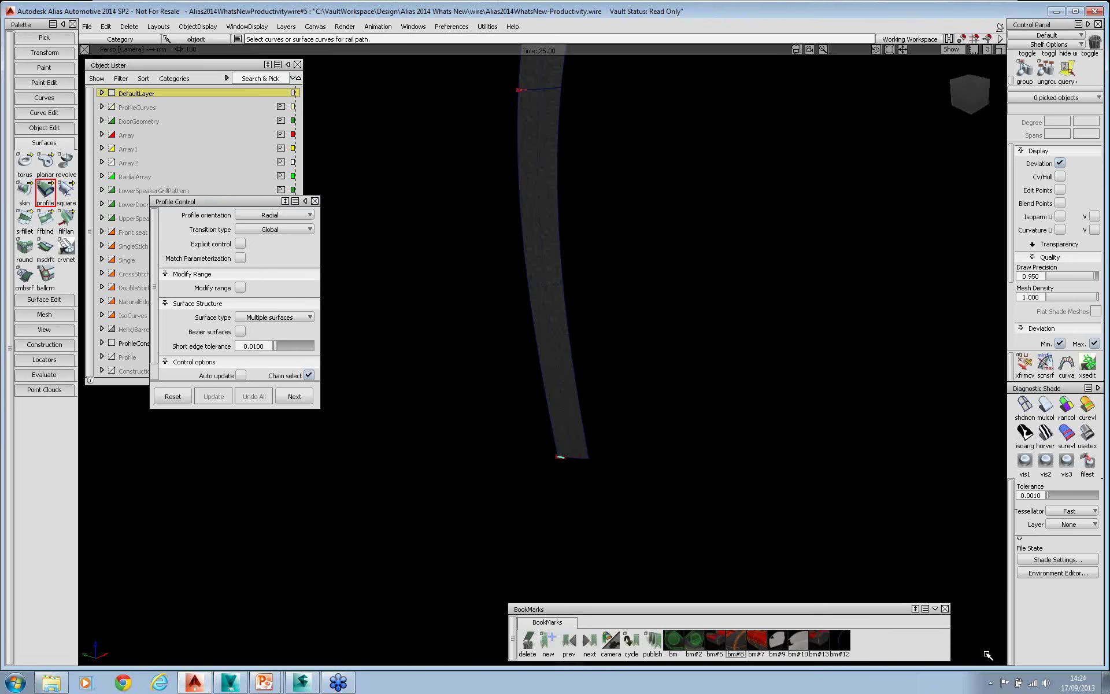
pyautogui.click(554, 451)
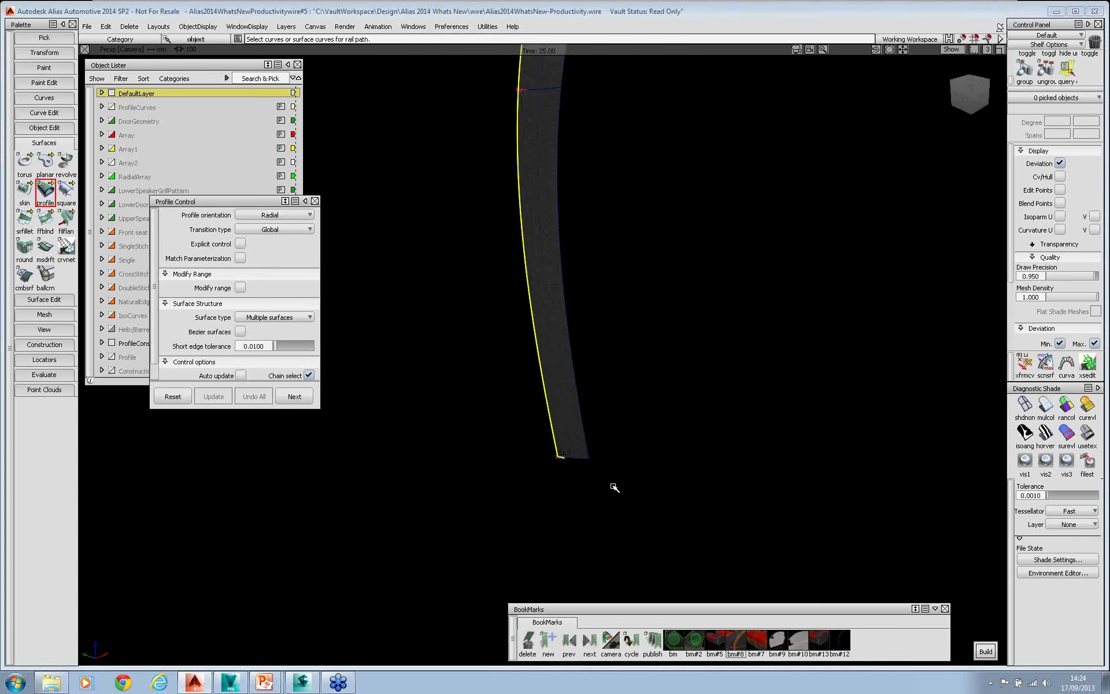
pyautogui.click(986, 651)
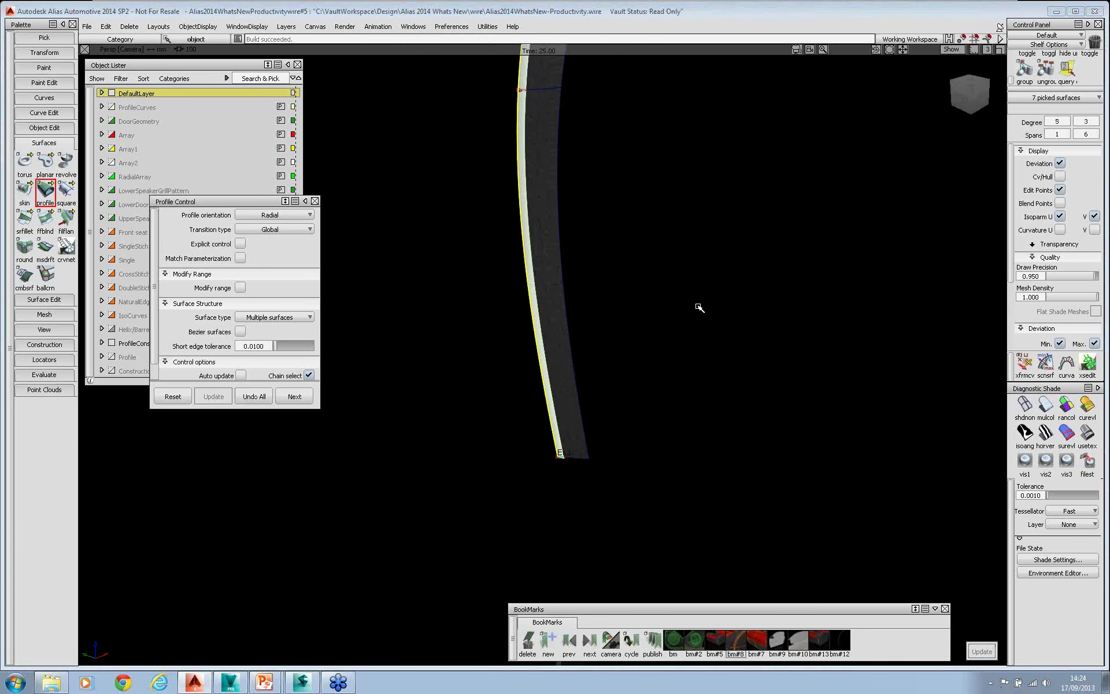
# Place a profile on the rail at the first reference section above the lower end and rotate it about 15 degrees to match.
pyautogui.keyDown('alt'); pyautogui.keyDown('shift'); pyautogui.moveTo(668, 320); pyautogui.dragTo(665, 433, button='middle'); pyautogui.keyUp('shift'); pyautogui.keyUp('alt')
pyautogui.keyDown('alt'); pyautogui.keyDown('shift'); pyautogui.moveTo(664, 188); pyautogui.dragTo(783, 282); pyautogui.keyUp('shift'); pyautogui.keyUp('alt')
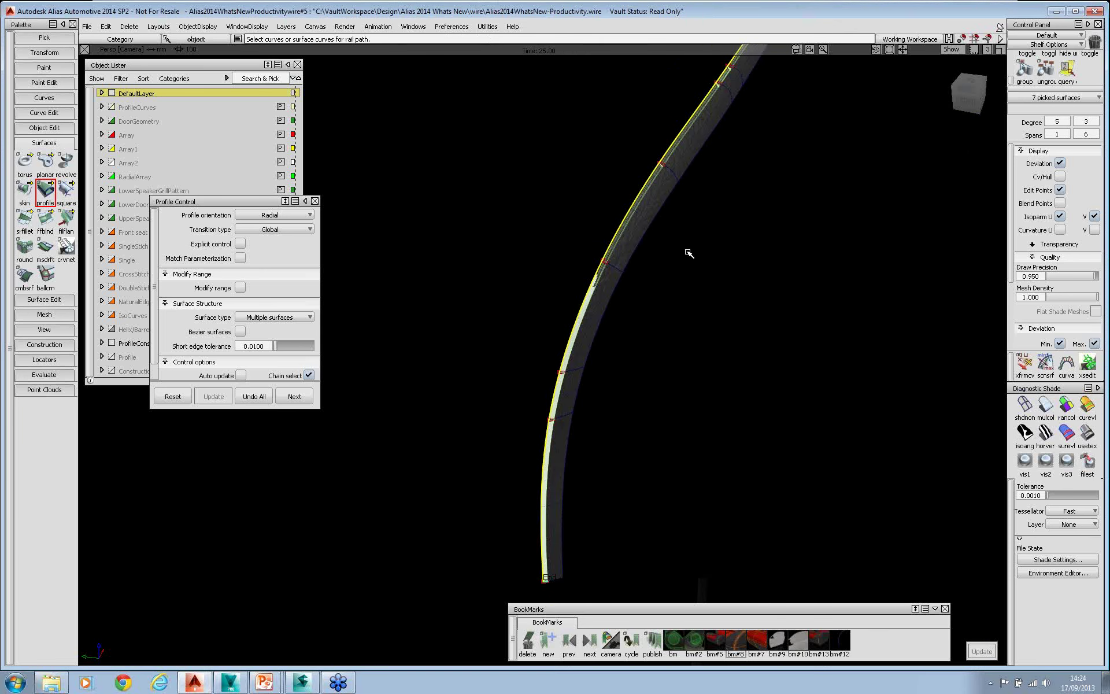
pyautogui.keyDown('alt'); pyautogui.keyDown('shift'); pyautogui.moveTo(612, 438); pyautogui.dragTo(552, 438); pyautogui.keyUp('shift'); pyautogui.keyUp('alt')
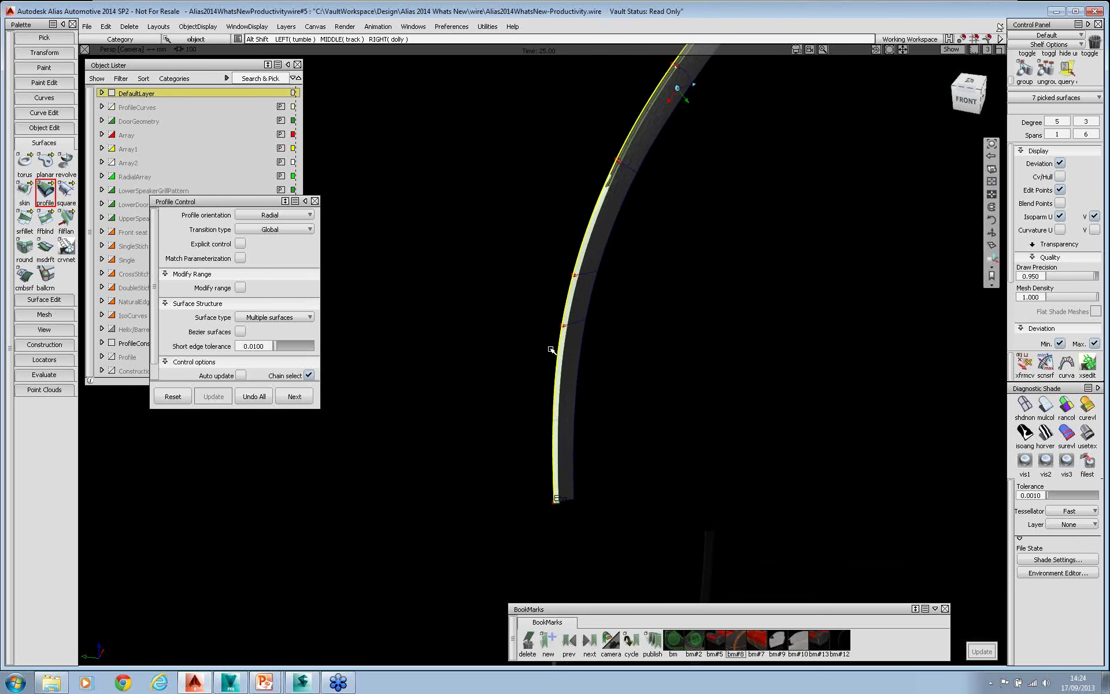
pyautogui.keyDown('alt'); pyautogui.keyDown('shift'); pyautogui.click(563, 327); pyautogui.keyUp('shift'); pyautogui.keyUp('alt')
pyautogui.keyDown('alt'); pyautogui.keyDown('shift'); pyautogui.moveTo(602, 401); pyautogui.dragTo(643, 328, button='right'); pyautogui.keyUp('shift'); pyautogui.keyUp('alt')
pyautogui.keyDown('alt'); pyautogui.keyDown('shift'); pyautogui.moveTo(643, 328); pyautogui.dragTo(634, 379); pyautogui.keyUp('shift'); pyautogui.keyUp('alt')
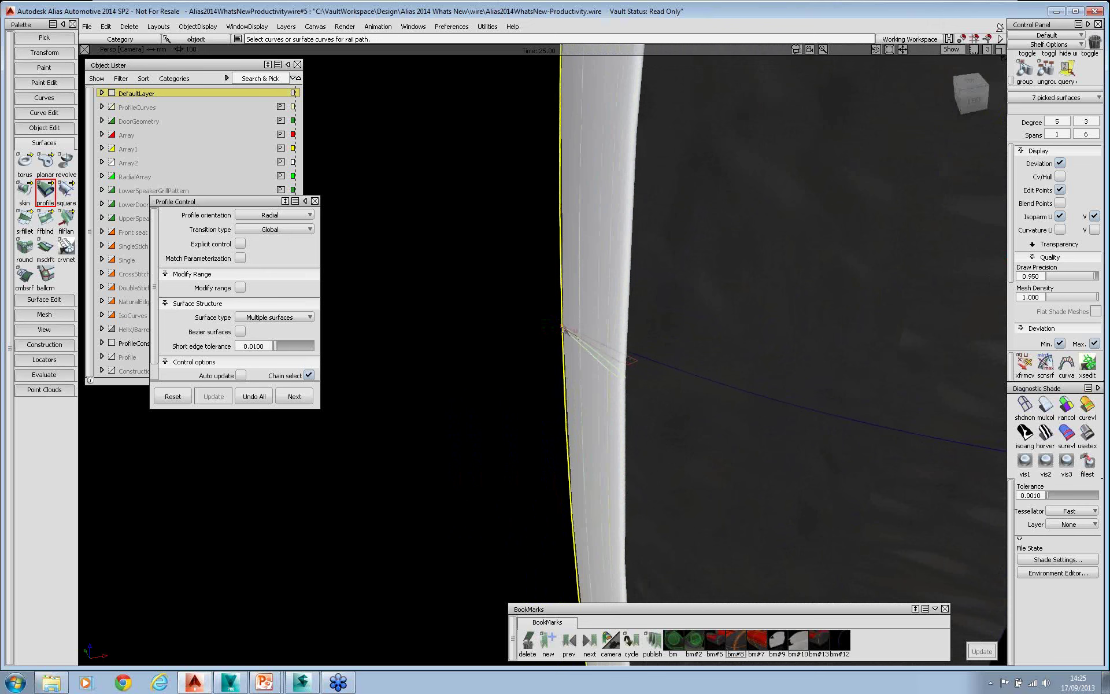
pyautogui.click(562, 321)
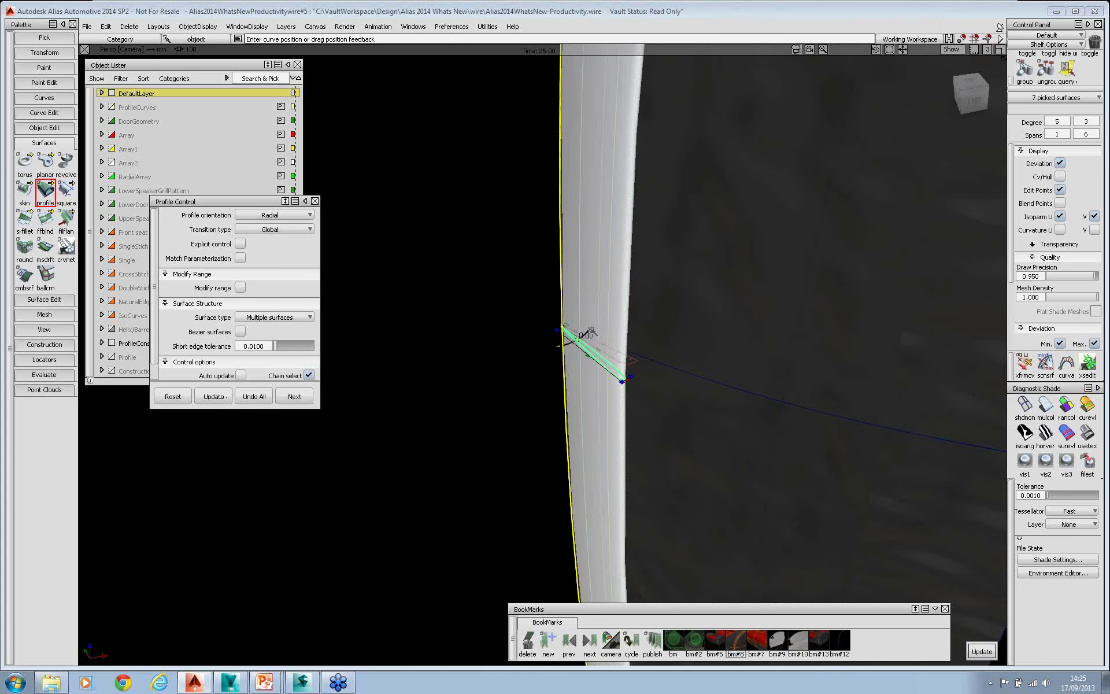
pyautogui.moveTo(590, 330); pyautogui.dragTo(591, 323)
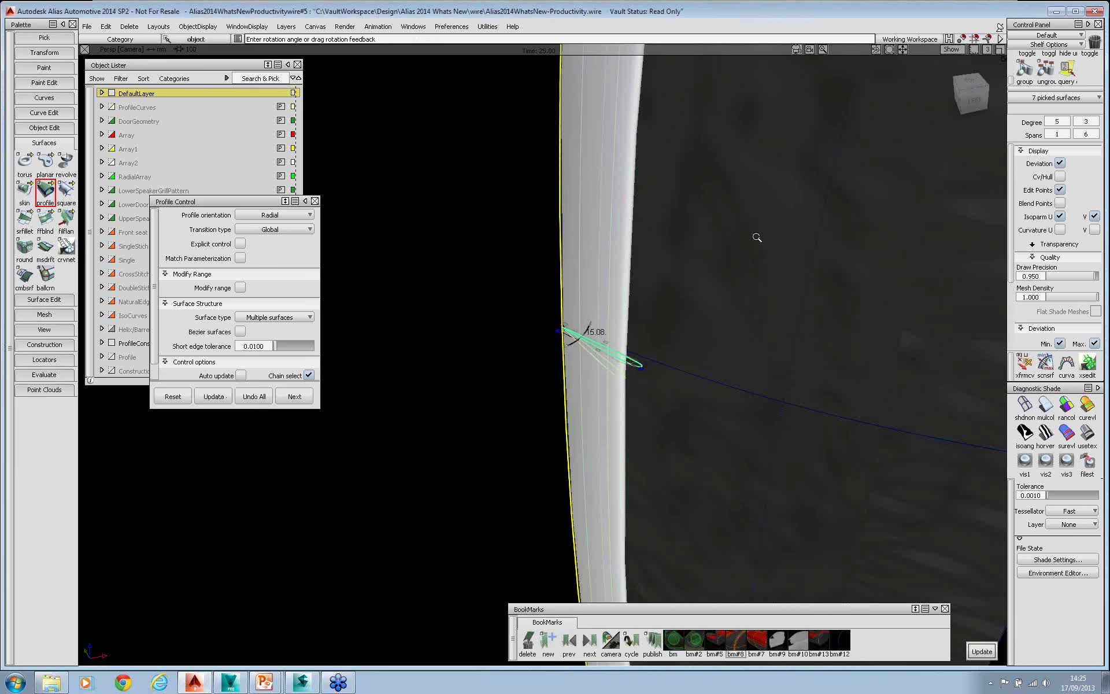
# Place another profile at the second reference section up the rail, rotate it to about -16.33 degrees, and update the surface.
pyautogui.keyDown('alt'); pyautogui.keyDown('shift'); pyautogui.moveTo(638, 199); pyautogui.dragTo(630, 208, button='middle'); pyautogui.keyUp('shift'); pyautogui.keyUp('alt')
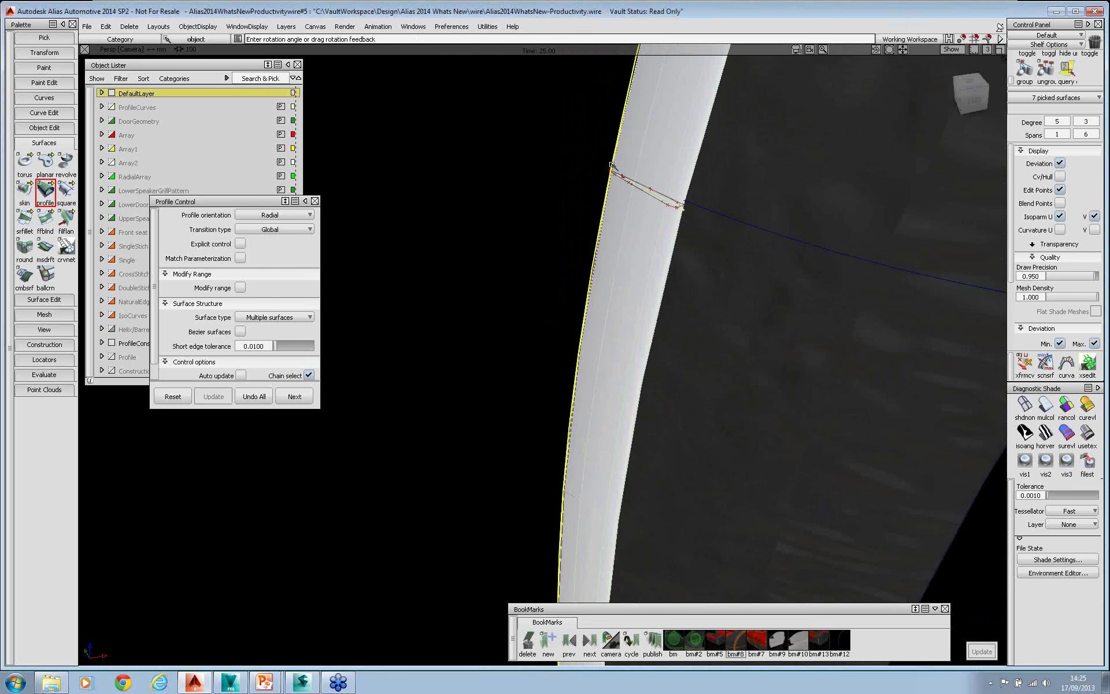
pyautogui.click(611, 167)
pyautogui.click(610, 170)
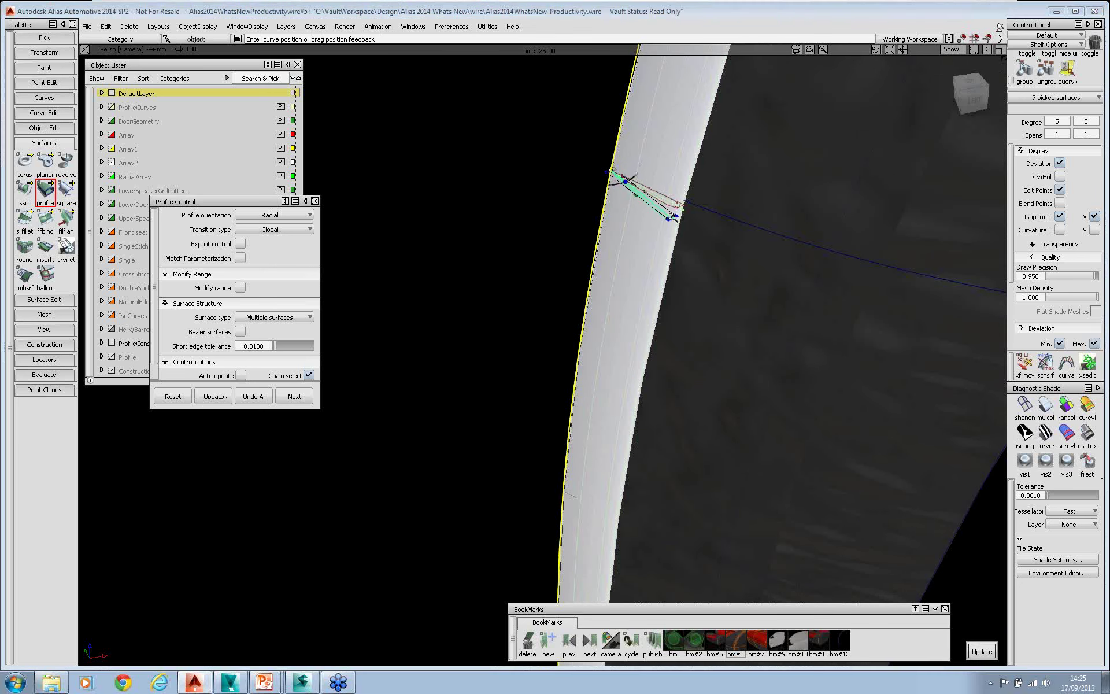
pyautogui.moveTo(636, 176); pyautogui.dragTo(638, 173)
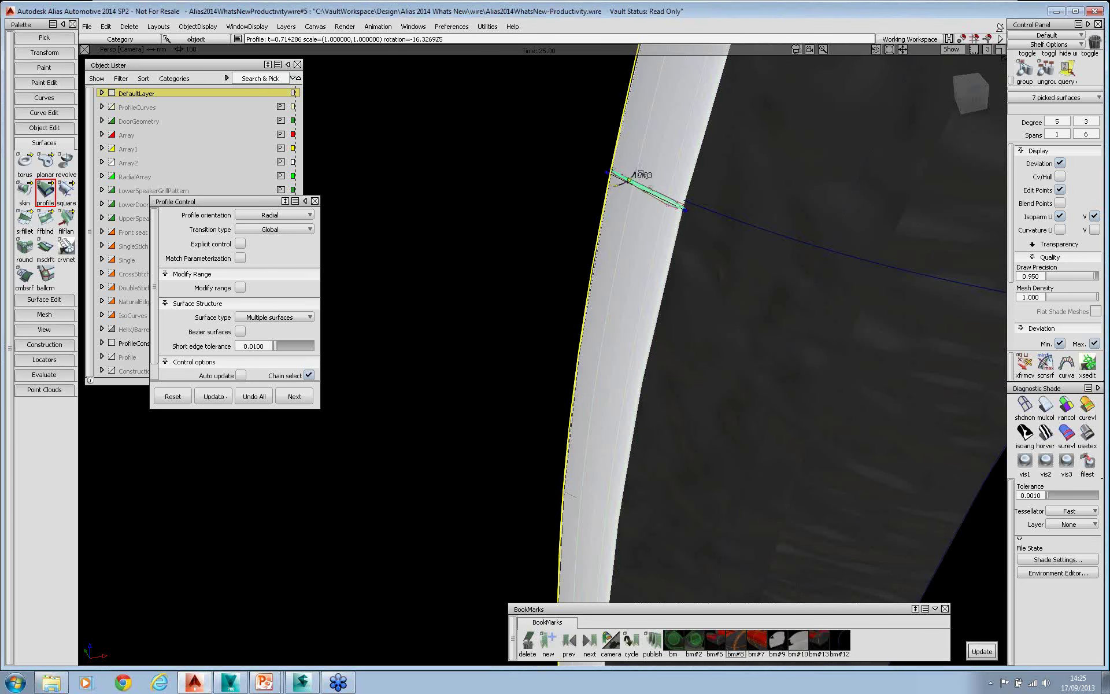
pyautogui.press('space')
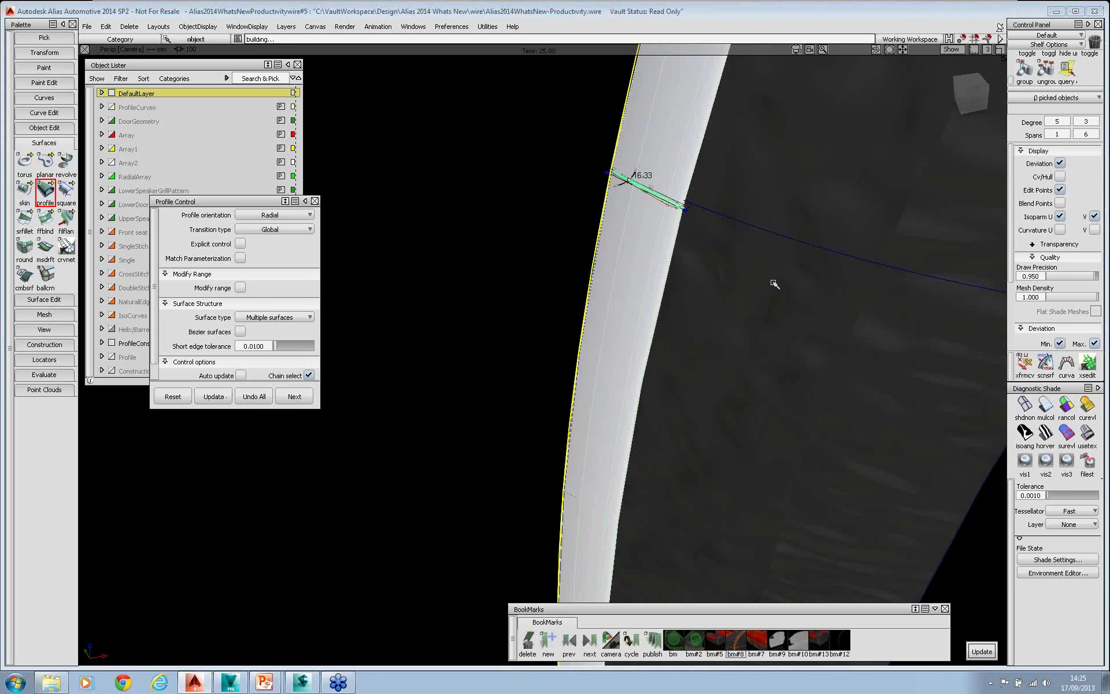
# Place a profile near the third reference section on the rail's curved part, rotate it to about 15.73 degrees, and update the surface.
pyautogui.keyDown('alt'); pyautogui.keyDown('shift'); pyautogui.moveTo(744, 186); pyautogui.dragTo(695, 362, button='middle'); pyautogui.keyUp('shift'); pyautogui.keyUp('alt')
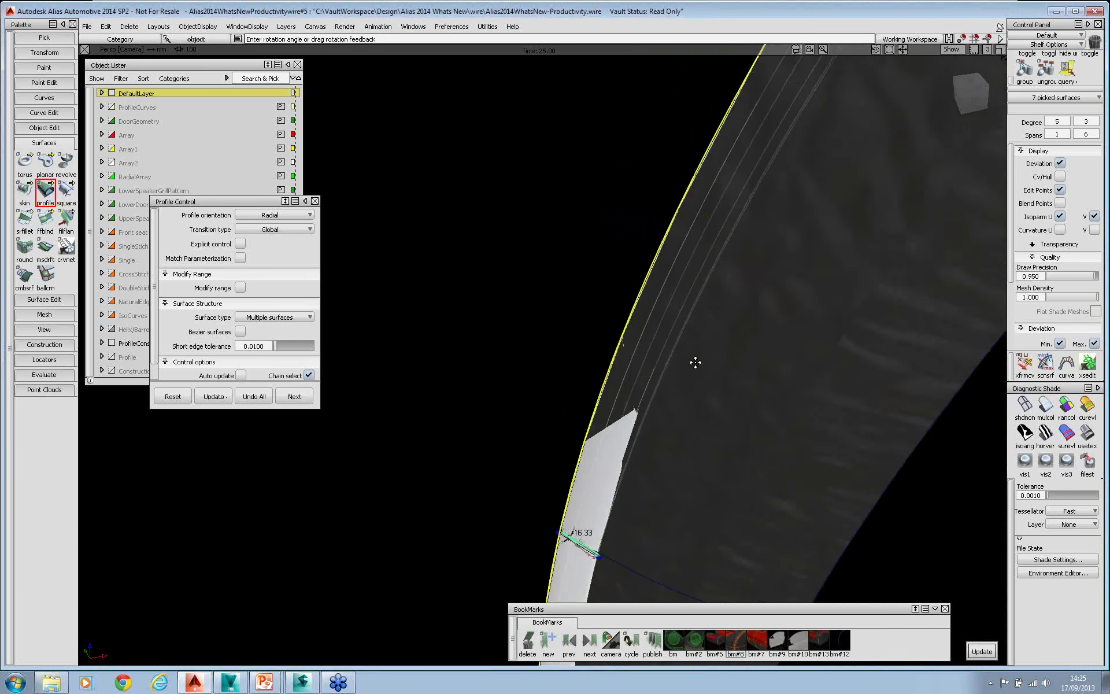
pyautogui.keyDown('alt'); pyautogui.keyDown('shift'); pyautogui.moveTo(575, 496); pyautogui.dragTo(636, 306, button='right'); pyautogui.keyUp('shift'); pyautogui.keyUp('alt')
pyautogui.keyDown('alt'); pyautogui.keyDown('shift'); pyautogui.moveTo(674, 273); pyautogui.dragTo(577, 406, button='middle'); pyautogui.keyUp('shift'); pyautogui.keyUp('alt')
pyautogui.keyDown('alt'); pyautogui.keyDown('shift'); pyautogui.moveTo(578, 406); pyautogui.dragTo(585, 399, button='right'); pyautogui.keyUp('shift'); pyautogui.keyUp('alt')
pyautogui.click(567, 322)
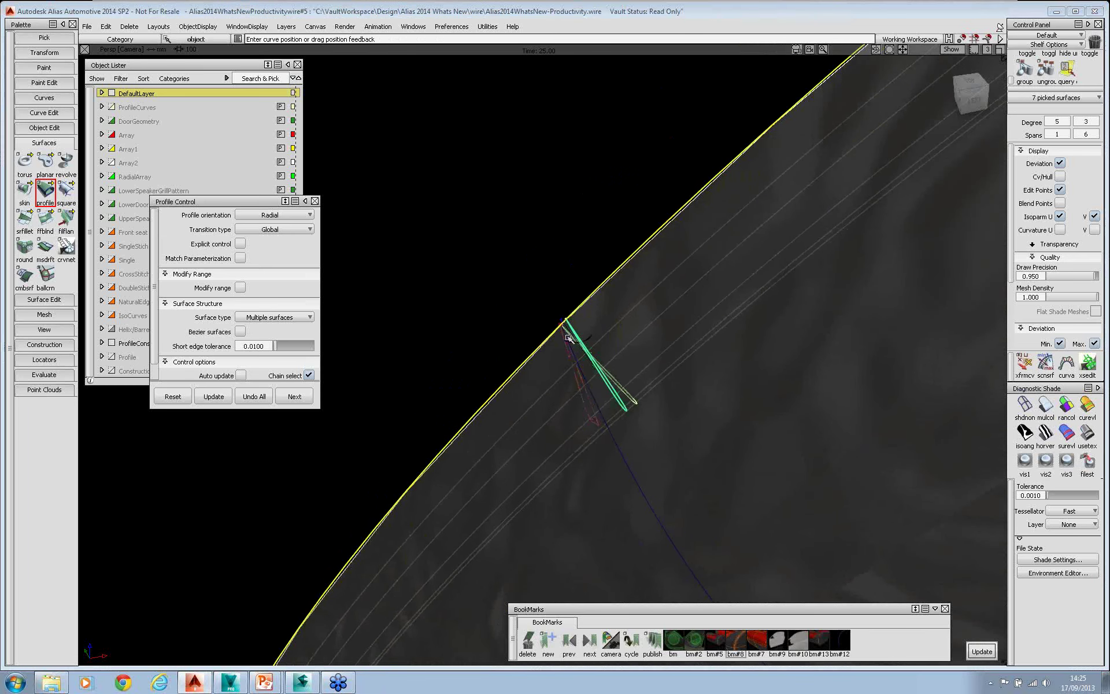
pyautogui.moveTo(567, 343); pyautogui.dragTo(561, 342)
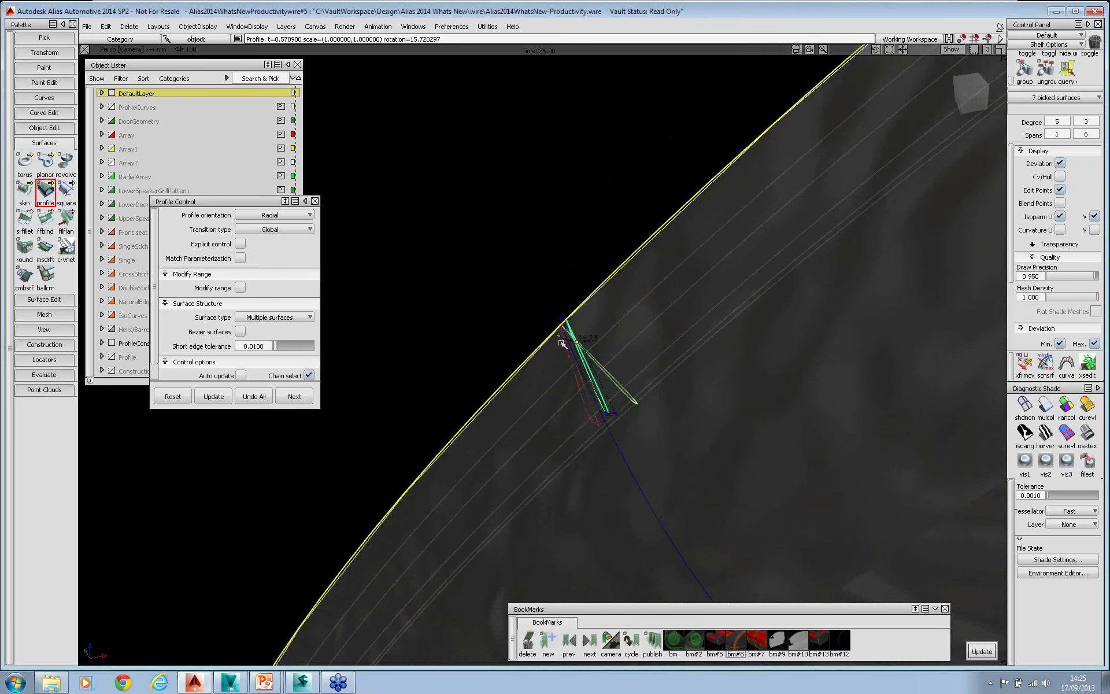
pyautogui.press('space')
# Place a profile on the rail at the fourth reference section along the curved strip and rotate it to match the section curve.
pyautogui.keyDown('alt'); pyautogui.keyDown('shift'); pyautogui.moveTo(830, 335); pyautogui.dragTo(797, 332, button='right'); pyautogui.keyUp('shift'); pyautogui.keyUp('alt')
pyautogui.keyDown('alt'); pyautogui.keyDown('shift'); pyautogui.moveTo(798, 332); pyautogui.dragTo(653, 492, button='middle'); pyautogui.keyUp('shift'); pyautogui.keyUp('alt')
pyautogui.keyDown('alt'); pyautogui.keyDown('shift'); pyautogui.click(917, 228); pyautogui.keyUp('shift'); pyautogui.keyUp('alt')
pyautogui.keyDown('alt'); pyautogui.keyDown('shift'); pyautogui.moveTo(874, 262); pyautogui.dragTo(498, 413, button='middle'); pyautogui.keyUp('shift'); pyautogui.keyUp('alt')
pyautogui.keyDown('alt'); pyautogui.keyDown('shift'); pyautogui.moveTo(765, 278); pyautogui.dragTo(400, 503, button='middle'); pyautogui.keyUp('shift'); pyautogui.keyUp('alt')
pyautogui.moveTo(889, 281)
pyautogui.keyDown('alt'); pyautogui.keyDown('shift'); pyautogui.mouseDown(button='middle')
pyautogui.moveTo(600, 354)
pyautogui.moveTo(587, 380)
pyautogui.mouseUp(button='middle'); pyautogui.keyUp('shift'); pyautogui.keyUp('alt')
pyautogui.keyDown('alt'); pyautogui.keyDown('shift'); pyautogui.click(657, 332); pyautogui.keyUp('shift'); pyautogui.keyUp('alt')
pyautogui.moveTo(694, 377)
pyautogui.keyDown('alt'); pyautogui.keyDown('shift'); pyautogui.mouseDown()
pyautogui.moveTo(639, 387)
pyautogui.moveTo(672, 309)
pyautogui.mouseUp(); pyautogui.keyUp('shift'); pyautogui.keyUp('alt')
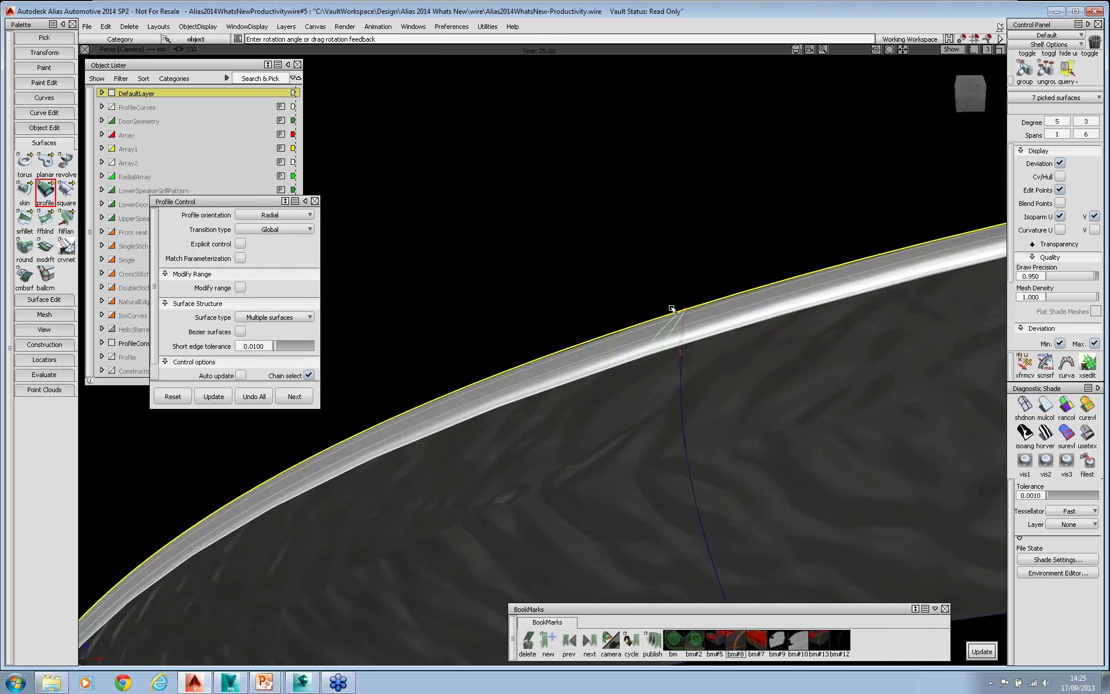
pyautogui.click(689, 334)
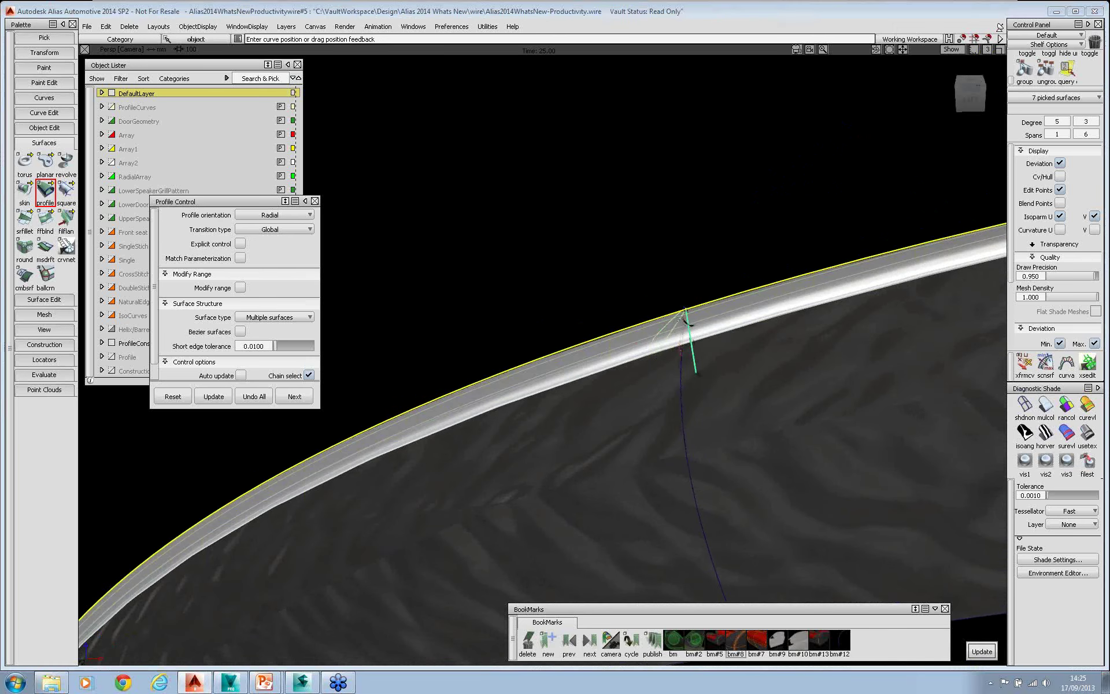
pyautogui.moveTo(686, 316); pyautogui.dragTo(683, 323)
# Place a profile on the rail at the fifth reference section, past the strip's crest, and rotate it to match the section.
pyautogui.keyDown('alt'); pyautogui.keyDown('shift'); pyautogui.moveTo(846, 353); pyautogui.dragTo(538, 376, button='middle'); pyautogui.keyUp('shift'); pyautogui.keyUp('alt')
pyautogui.keyDown('alt'); pyautogui.keyDown('shift'); pyautogui.moveTo(538, 377); pyautogui.dragTo(451, 379, button='right'); pyautogui.keyUp('shift'); pyautogui.keyUp('alt')
pyautogui.keyDown('alt'); pyautogui.keyDown('shift'); pyautogui.moveTo(796, 372); pyautogui.dragTo(486, 398, button='middle'); pyautogui.keyUp('shift'); pyautogui.keyUp('alt')
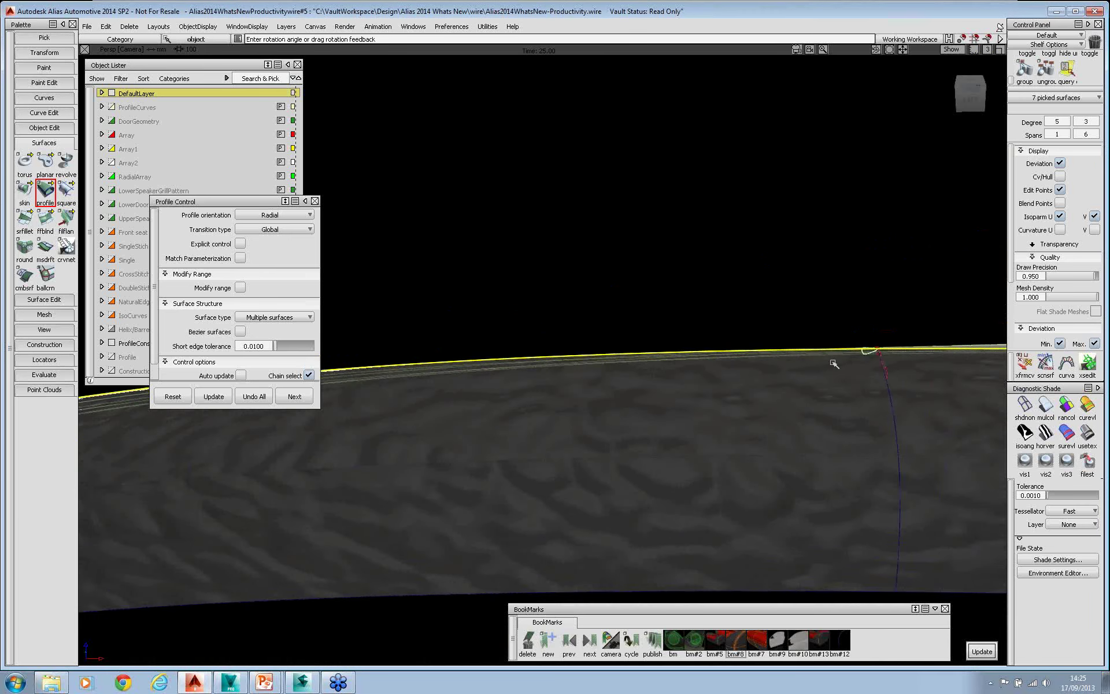
pyautogui.keyDown('alt'); pyautogui.keyDown('shift'); pyautogui.moveTo(920, 383); pyautogui.dragTo(883, 340); pyautogui.keyUp('shift'); pyautogui.keyUp('alt')
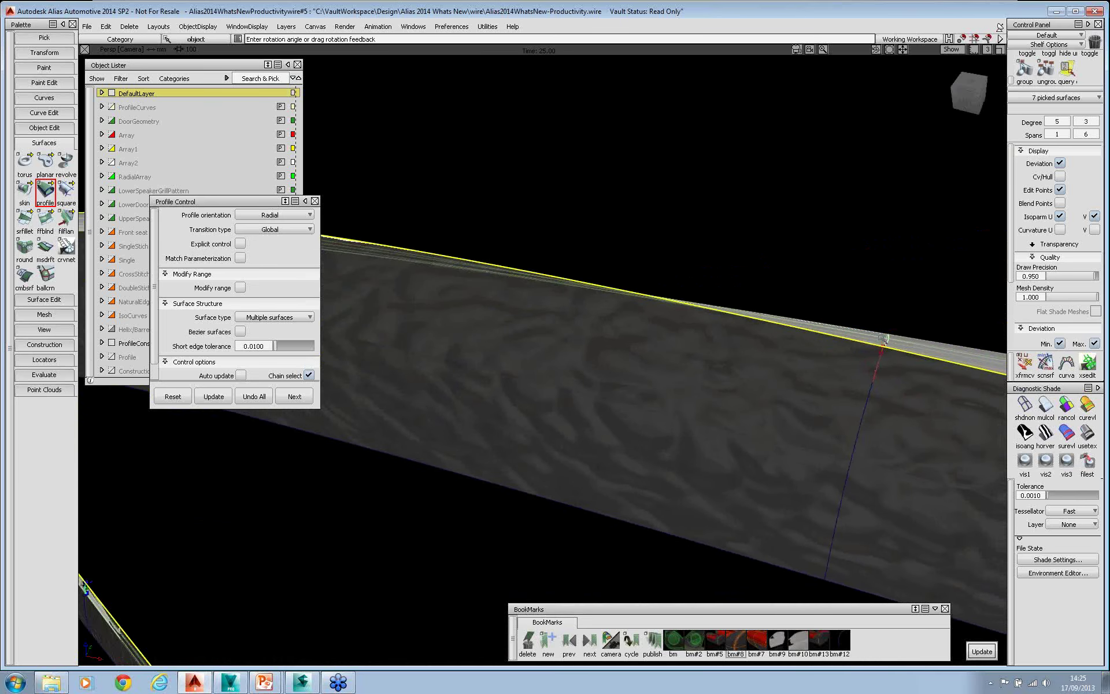
pyautogui.click(885, 349)
pyautogui.keyDown('alt'); pyautogui.keyDown('shift'); pyautogui.moveTo(855, 446); pyautogui.dragTo(599, 441); pyautogui.keyUp('shift'); pyautogui.keyUp('alt')
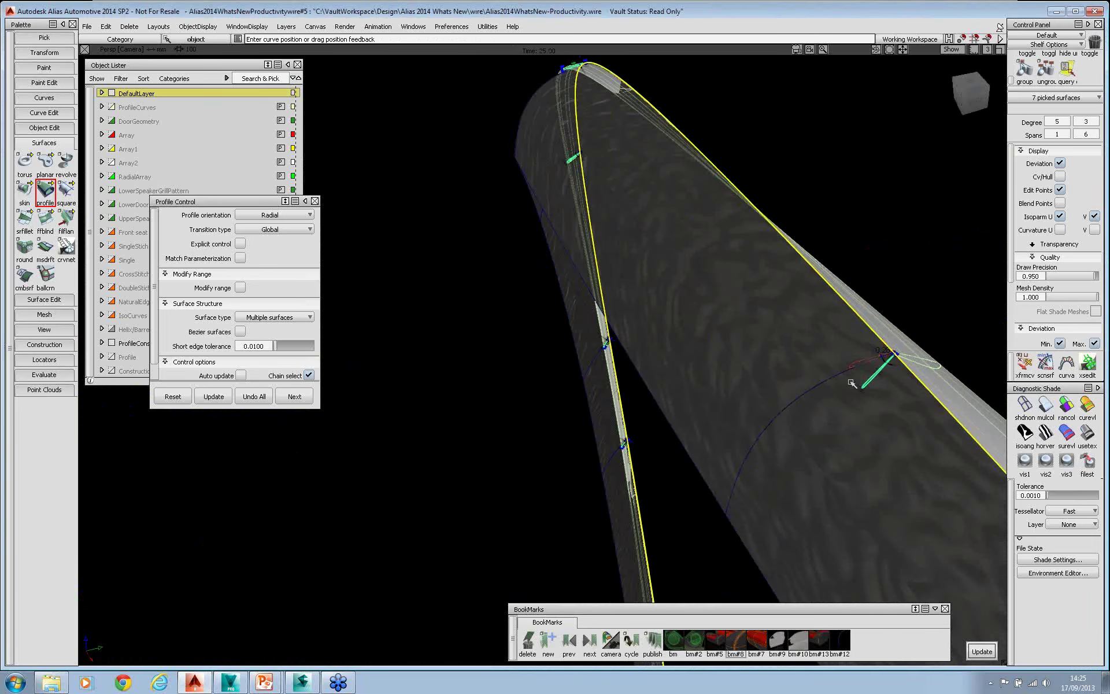
pyautogui.click(888, 367)
pyautogui.moveTo(888, 367); pyautogui.dragTo(882, 360)
# Place a profile at the rail's far end and rotate it to align with the strip's end section.
pyautogui.moveTo(781, 367)
pyautogui.keyDown('alt'); pyautogui.keyDown('shift'); pyautogui.mouseDown()
pyautogui.moveTo(691, 350)
pyautogui.moveTo(758, 383)
pyautogui.moveTo(460, 239)
pyautogui.moveTo(585, 220)
pyautogui.moveTo(629, 250)
pyautogui.mouseUp(); pyautogui.keyUp('shift'); pyautogui.keyUp('alt')
pyautogui.keyDown('alt'); pyautogui.keyDown('shift'); pyautogui.click(629, 250); pyautogui.keyUp('shift'); pyautogui.keyUp('alt')
pyautogui.moveTo(634, 312)
pyautogui.keyDown('alt'); pyautogui.keyDown('shift'); pyautogui.mouseDown()
pyautogui.moveTo(756, 275)
pyautogui.moveTo(717, 228)
pyautogui.moveTo(654, 317)
pyautogui.moveTo(730, 295)
pyautogui.mouseUp(); pyautogui.keyUp('shift'); pyautogui.keyUp('alt')
pyautogui.moveTo(799, 200)
pyautogui.keyDown('alt'); pyautogui.keyDown('shift'); pyautogui.mouseDown()
pyautogui.moveTo(865, 218)
pyautogui.moveTo(749, 237)
pyautogui.moveTo(738, 258)
pyautogui.mouseUp(); pyautogui.keyUp('shift'); pyautogui.keyUp('alt')
pyautogui.click(747, 174)
pyautogui.keyDown('alt'); pyautogui.keyDown('shift'); pyautogui.moveTo(793, 241); pyautogui.dragTo(681, 358, button='right'); pyautogui.keyUp('shift'); pyautogui.keyUp('alt')
pyautogui.moveTo(681, 358)
pyautogui.keyDown('alt'); pyautogui.keyDown('shift'); pyautogui.mouseDown()
pyautogui.moveTo(603, 398)
pyautogui.moveTo(649, 370)
pyautogui.mouseUp(); pyautogui.keyUp('shift'); pyautogui.keyUp('alt')
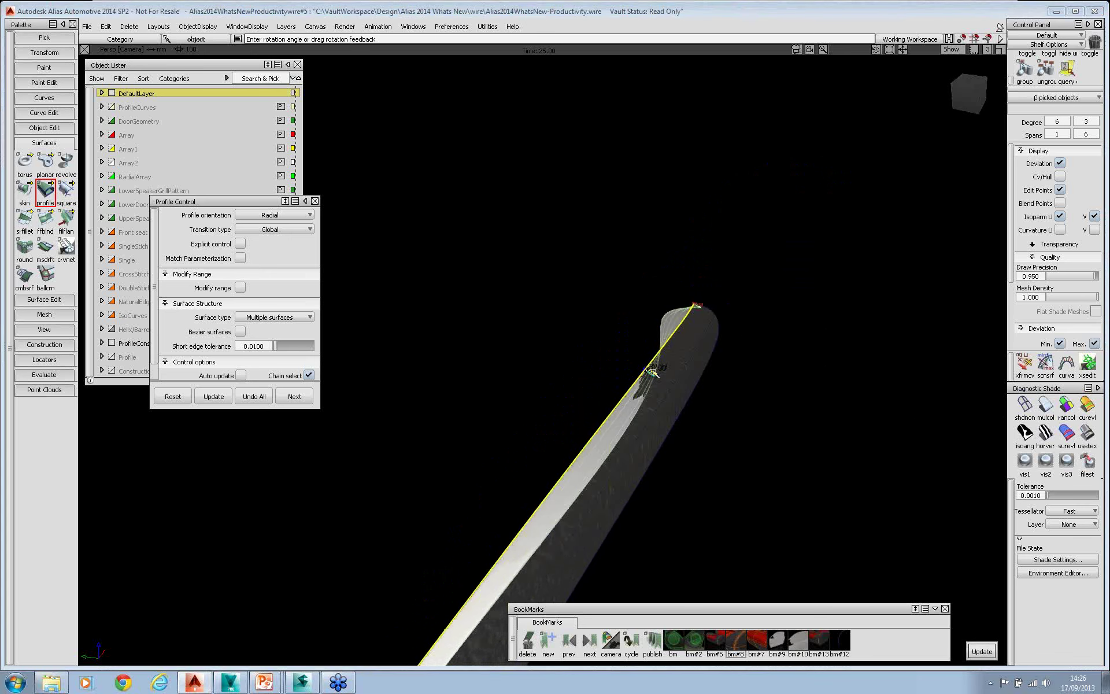
pyautogui.click(693, 306)
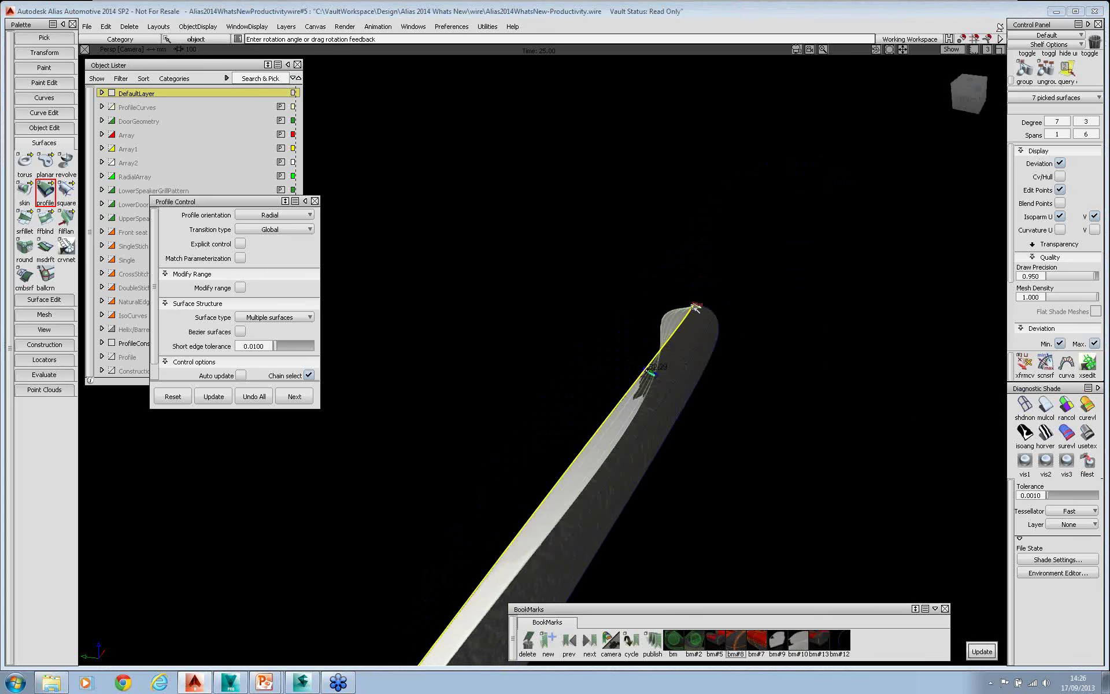
pyautogui.click(696, 306)
pyautogui.moveTo(699, 304); pyautogui.dragTo(703, 303)
# Accept the finished profile surface and recall bookmark bm#13 to view the piping with the stitched seat.
pyautogui.keyDown('alt'); pyautogui.keyDown('shift'); pyautogui.moveTo(752, 465); pyautogui.dragTo(766, 243); pyautogui.keyUp('shift'); pyautogui.keyUp('alt')
pyautogui.hotkey('alt', 'l')
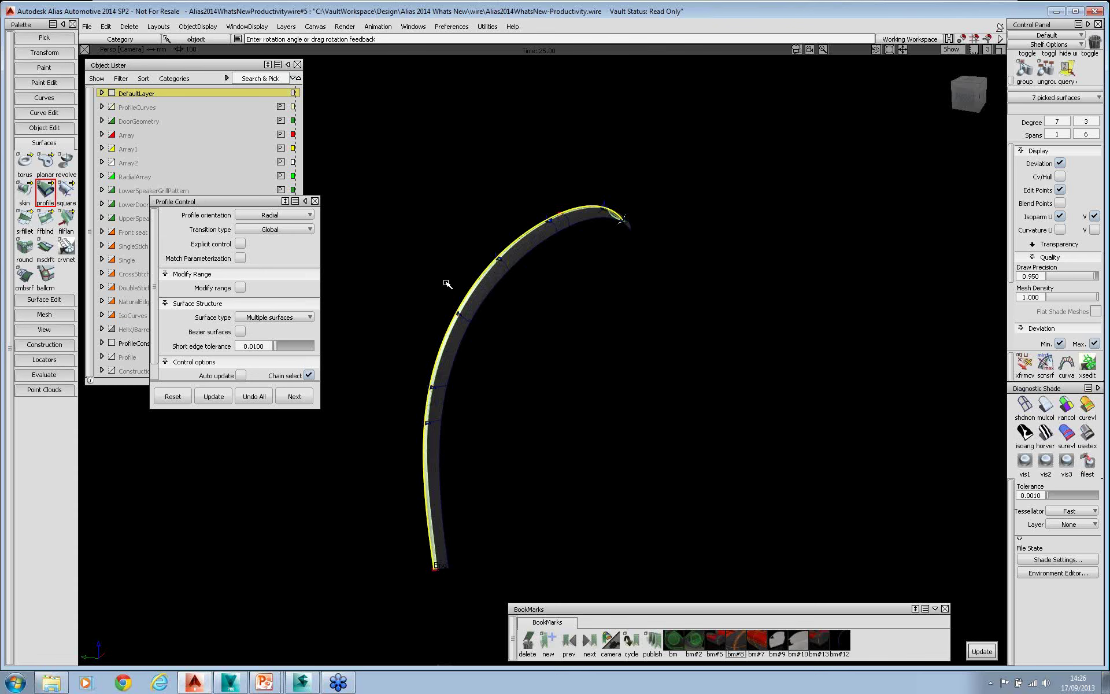
pyautogui.keyDown('ctrl'); pyautogui.keyDown('shift'); pyautogui.moveTo(533, 420); pyautogui.dragTo(531, 346); pyautogui.keyUp('shift'); pyautogui.keyUp('ctrl')
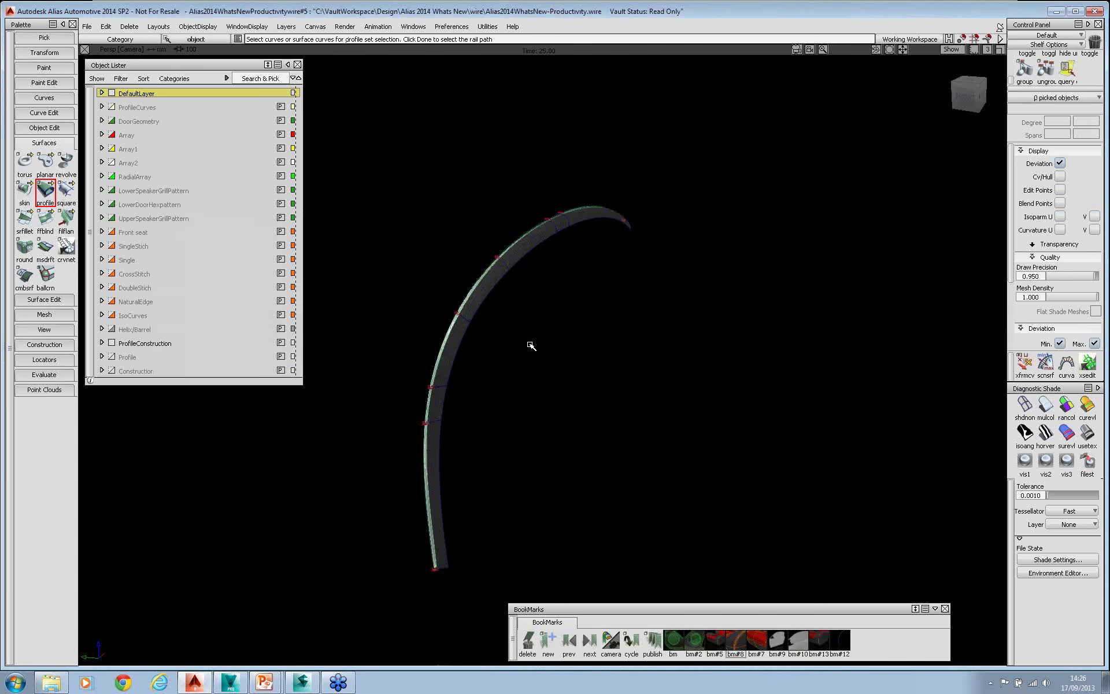
pyautogui.keyDown('alt'); pyautogui.keyDown('shift'); pyautogui.click(491, 287); pyautogui.keyUp('shift'); pyautogui.keyUp('alt')
pyautogui.keyDown('alt'); pyautogui.keyDown('shift'); pyautogui.moveTo(572, 297); pyautogui.dragTo(707, 272, button='middle'); pyautogui.keyUp('shift'); pyautogui.keyUp('alt')
pyautogui.keyDown('alt'); pyautogui.keyDown('shift'); pyautogui.click(574, 322); pyautogui.keyUp('shift'); pyautogui.keyUp('alt')
pyautogui.keyDown('alt'); pyautogui.keyDown('shift'); pyautogui.moveTo(591, 361); pyautogui.dragTo(623, 327, button='right'); pyautogui.keyUp('shift'); pyautogui.keyUp('alt')
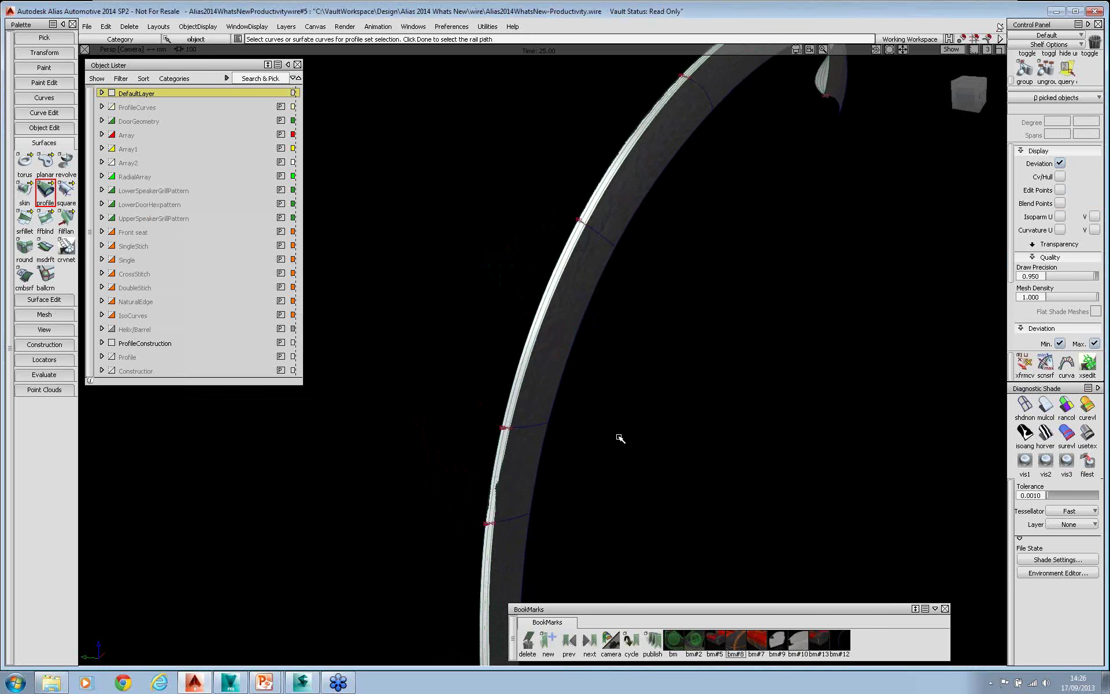
pyautogui.click(819, 639)
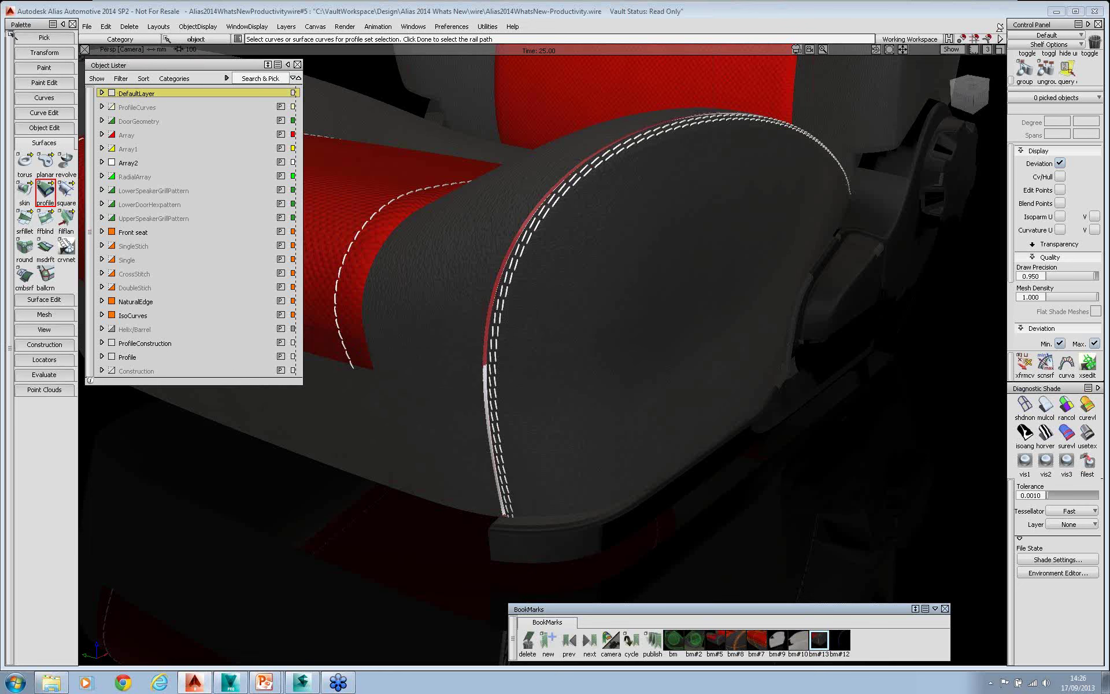
pyautogui.click(88, 26)
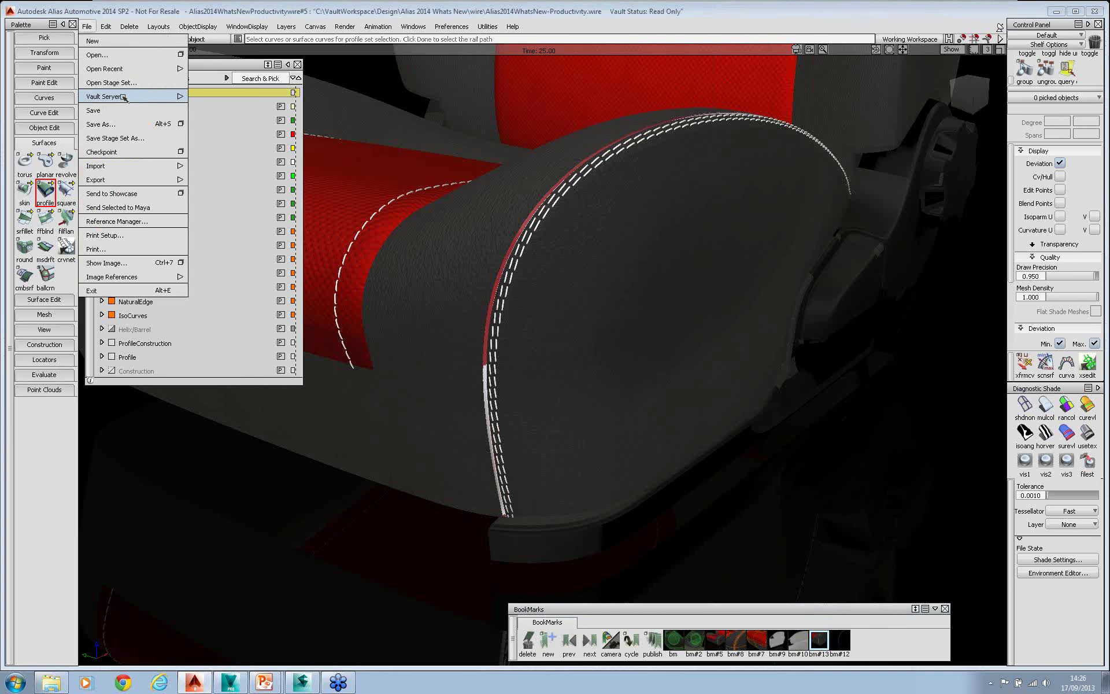
pyautogui.click(129, 96)
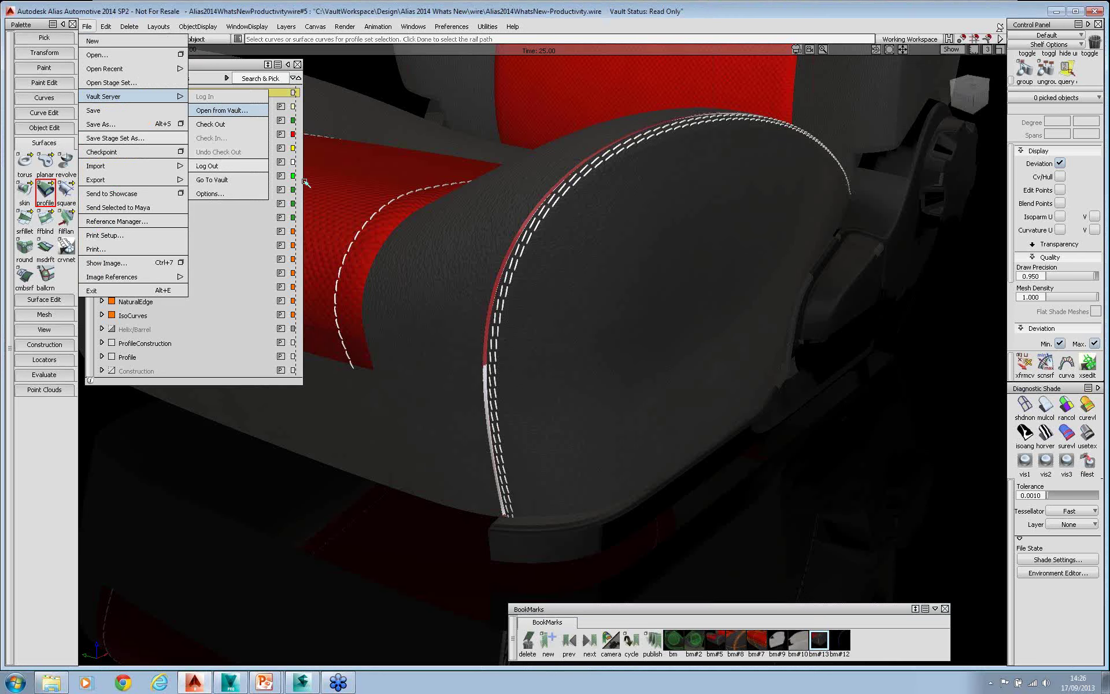
pyautogui.click(222, 111)
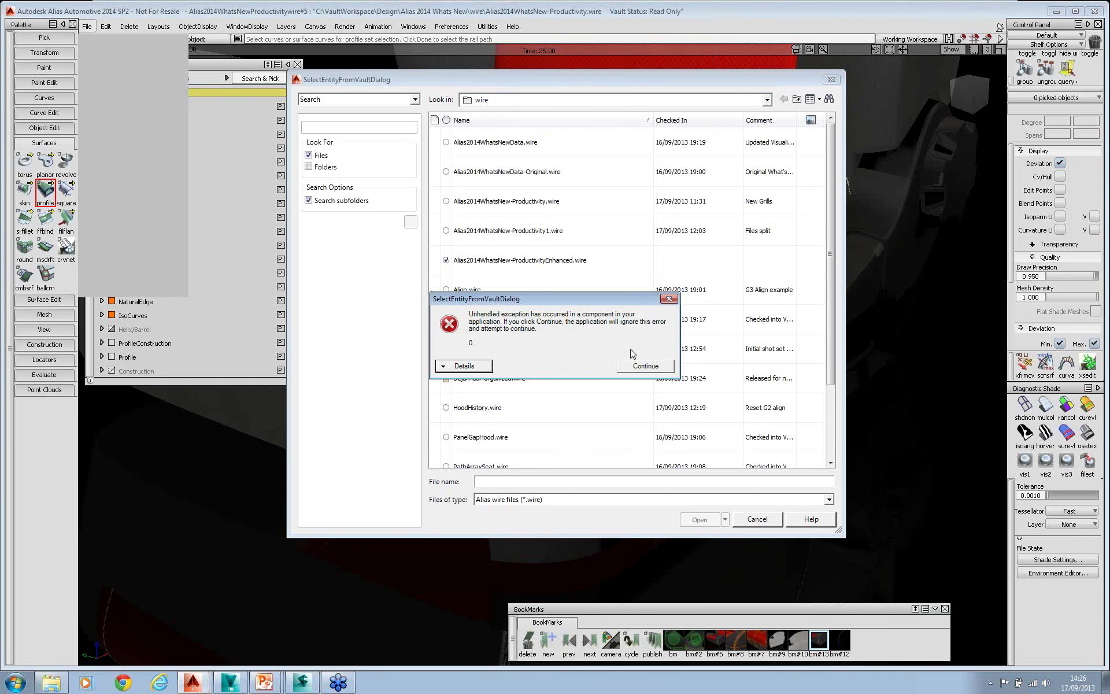
pyautogui.click(646, 368)
pyautogui.click(643, 380)
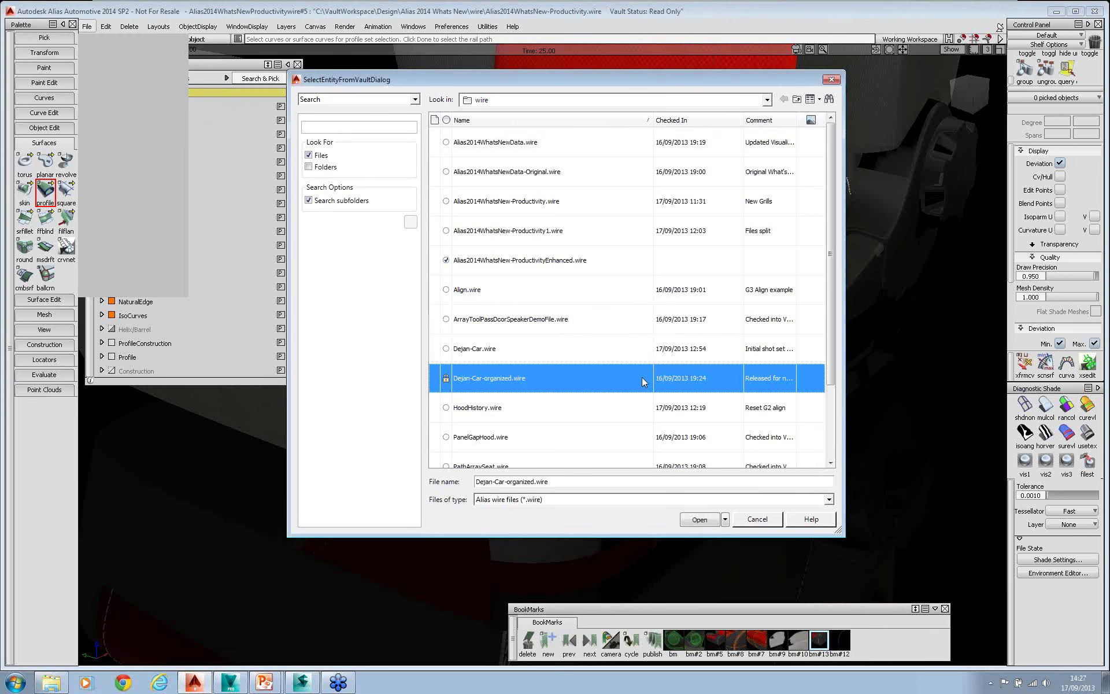
pyautogui.click(757, 519)
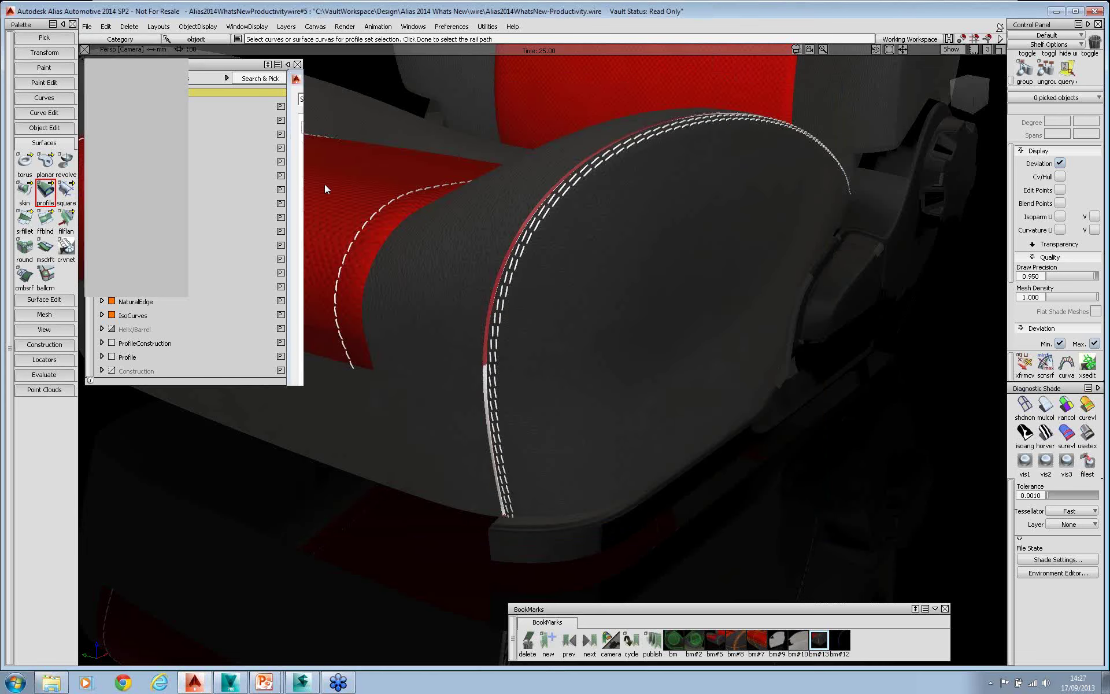
# Switch to Autodesk Vault, view the history of Alias2014WhatsNew-Productivity1.wire in the wire folder, and return to Alias.
pyautogui.click(229, 682)
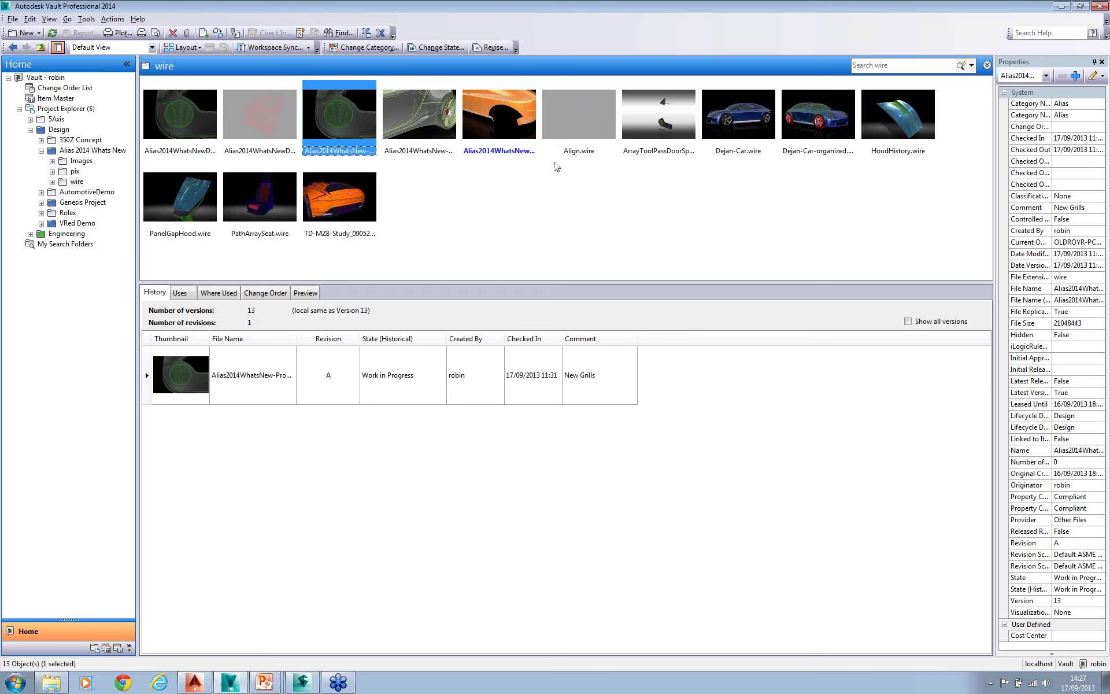
pyautogui.click(428, 130)
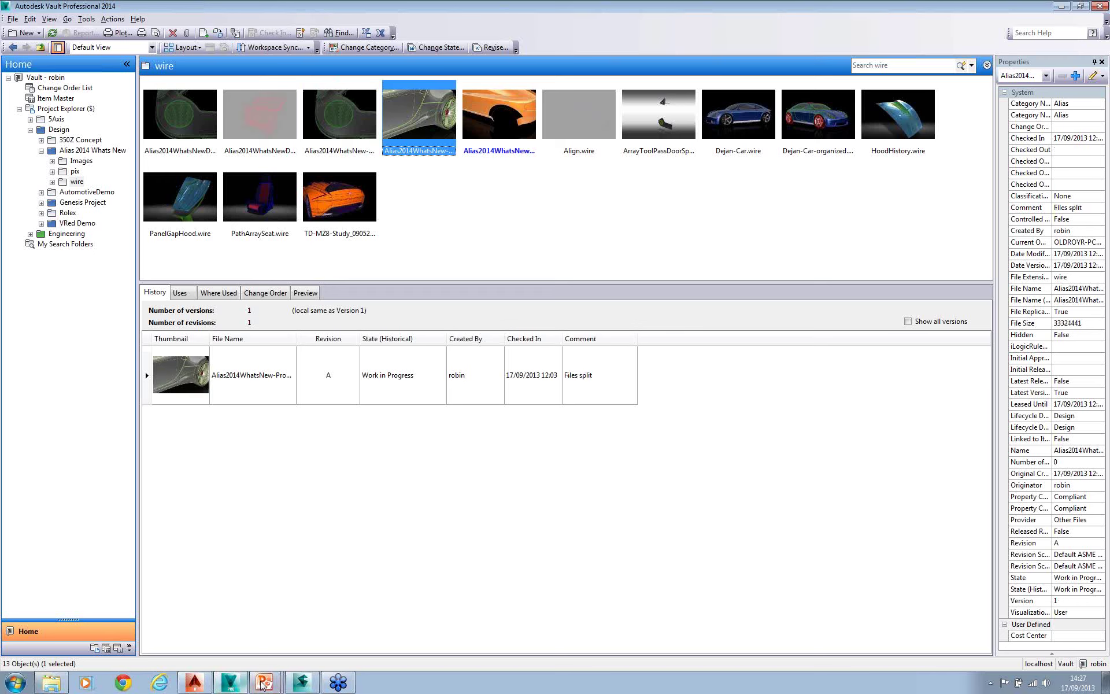
pyautogui.click(301, 684)
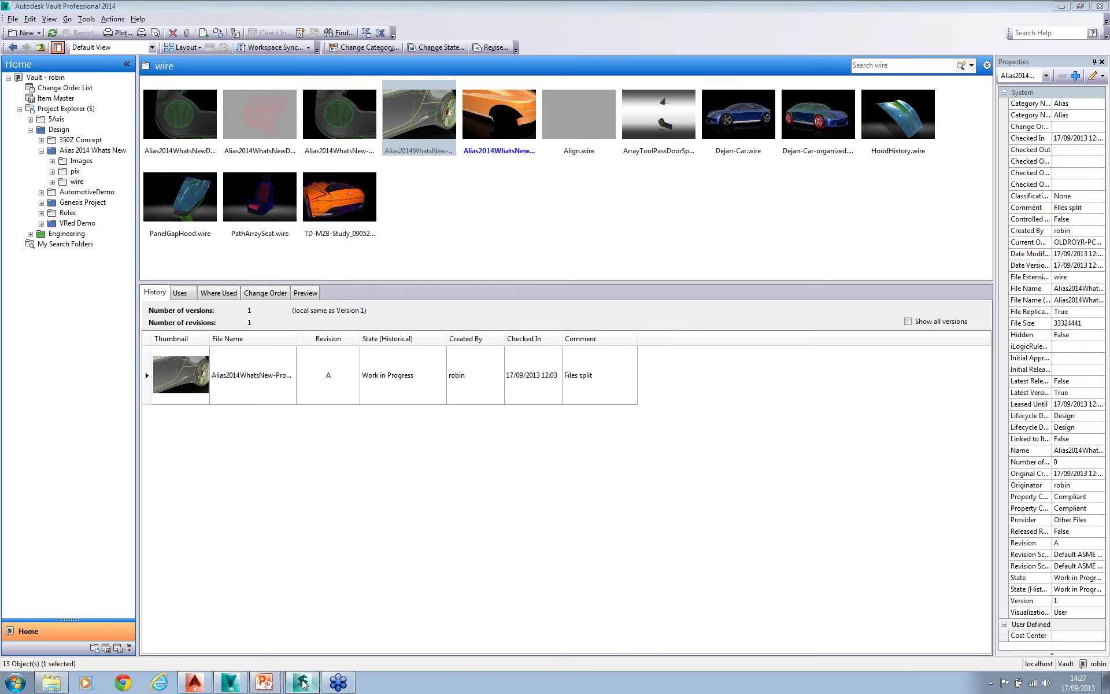
pyautogui.click(231, 684)
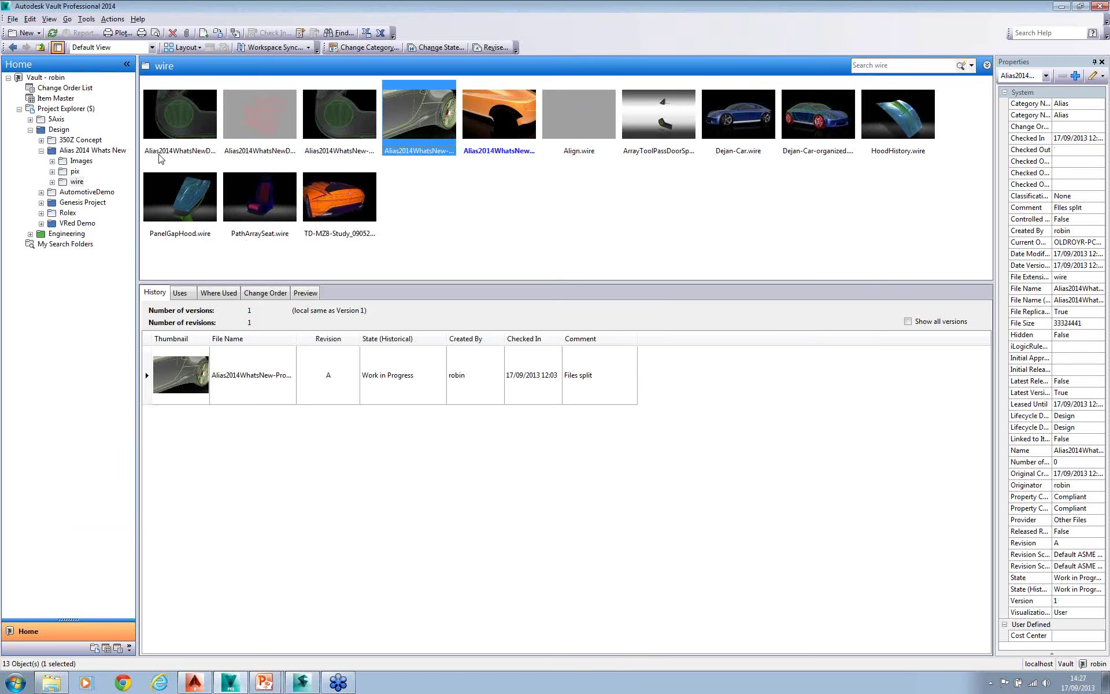
pyautogui.click(194, 687)
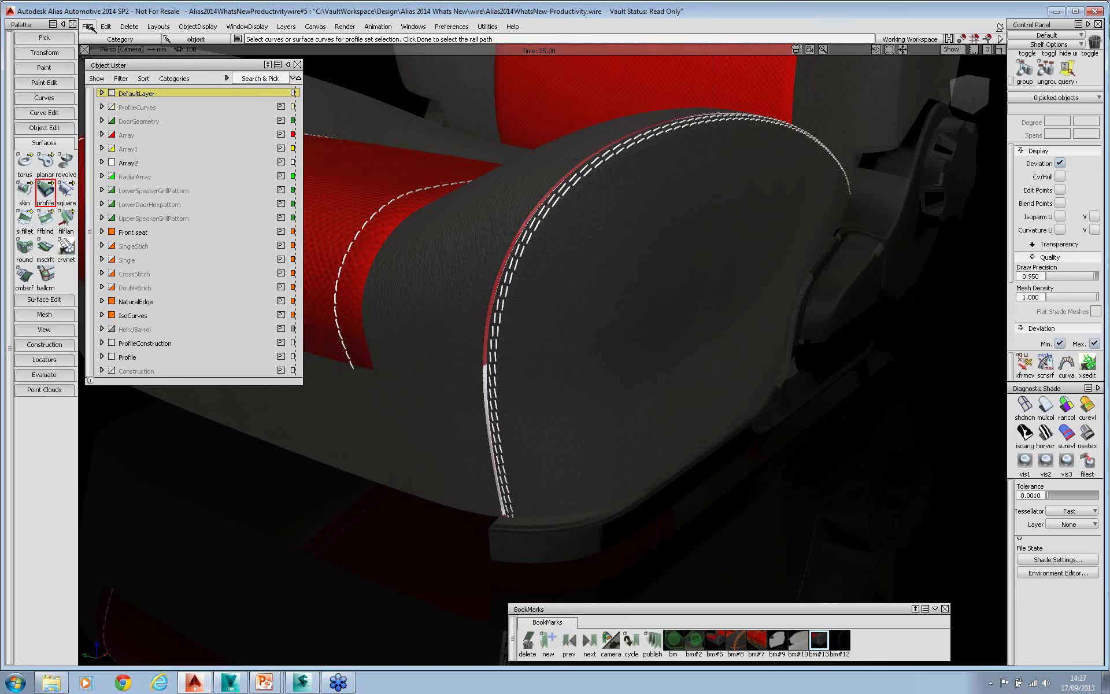
# Open Alias2014WhatsNew-Productivity1.wire from Vault as read-only, replacing the current scene.
pyautogui.click(87, 26)
pyautogui.moveTo(133, 96)
pyautogui.click(218, 109)
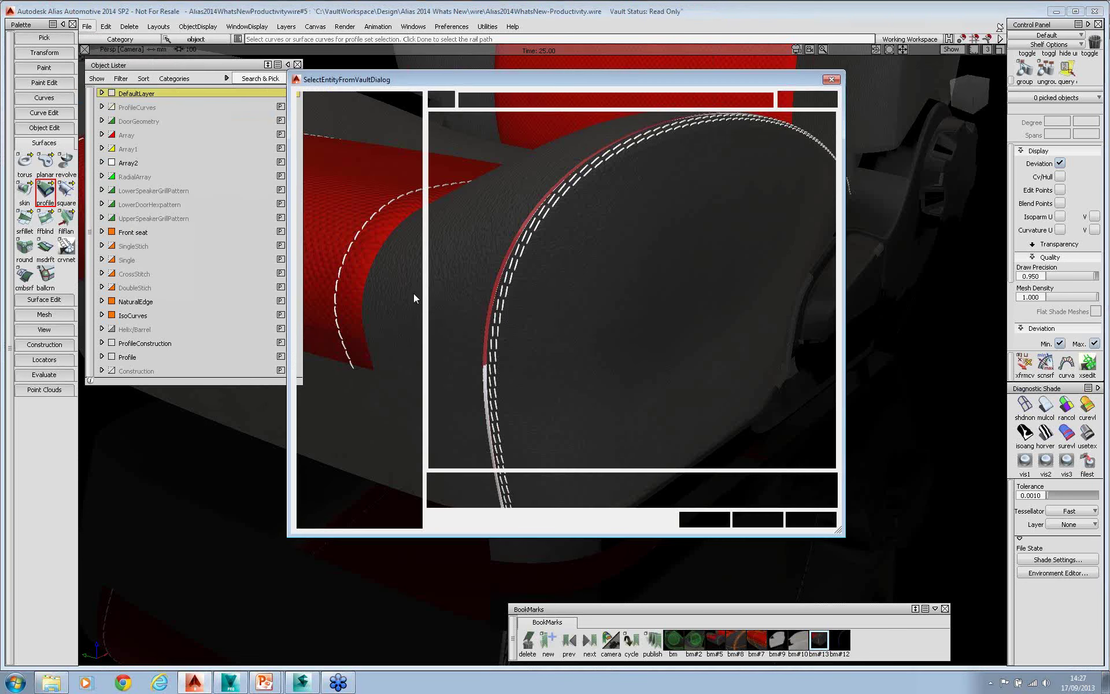
pyautogui.click(496, 232)
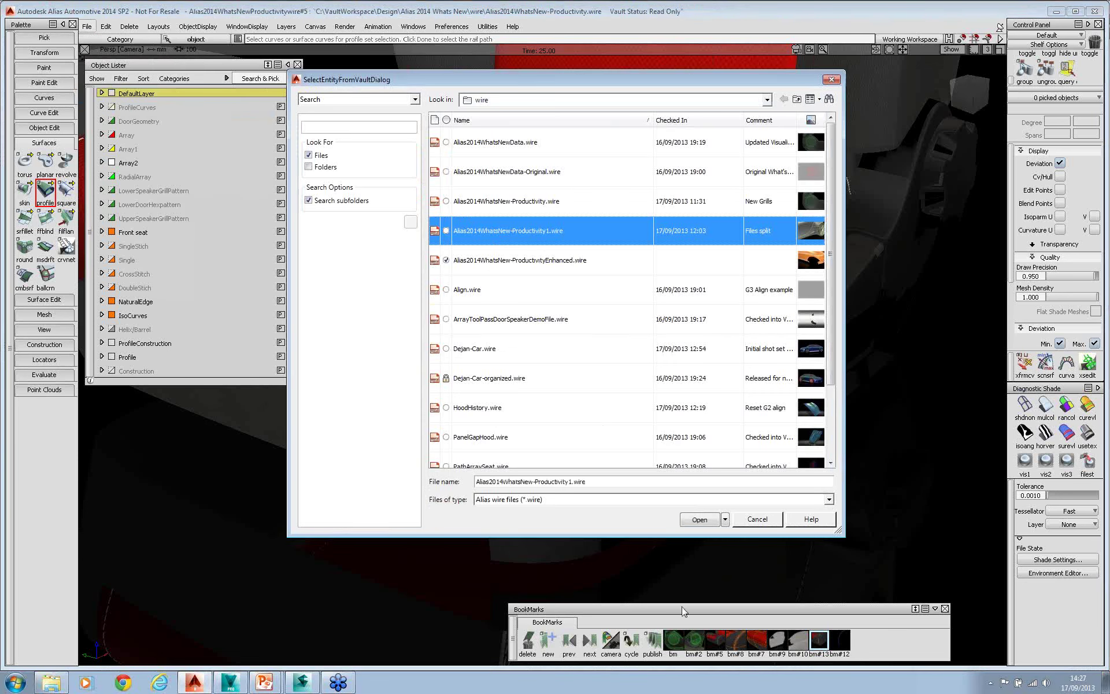
pyautogui.click(725, 520)
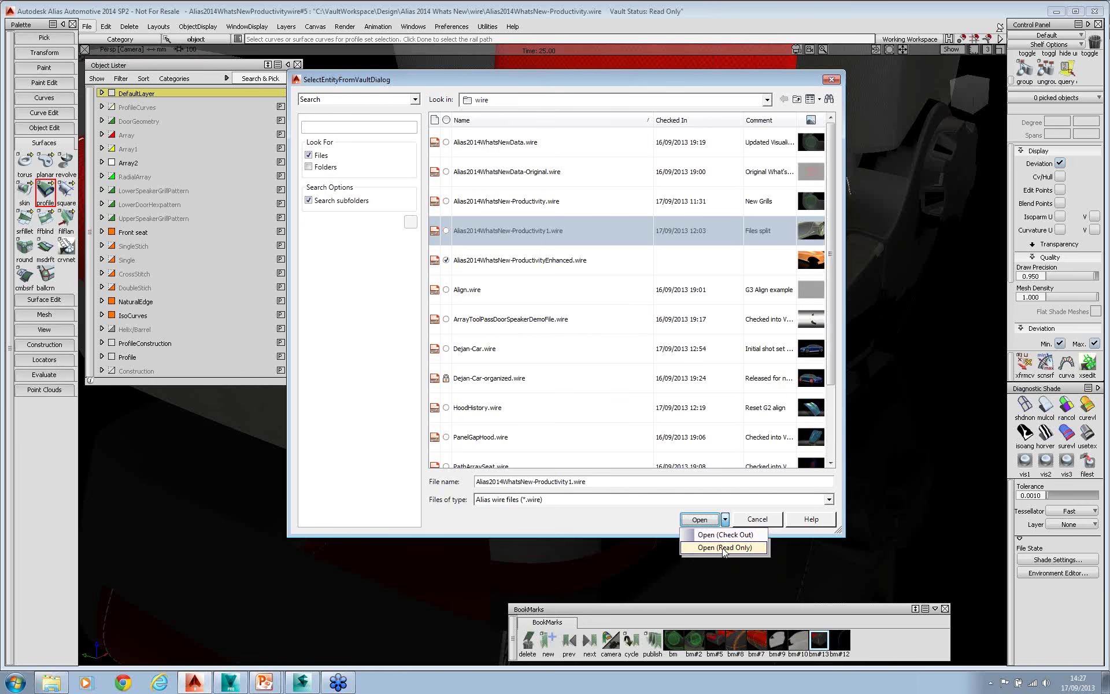
pyautogui.click(725, 548)
pyautogui.click(499, 378)
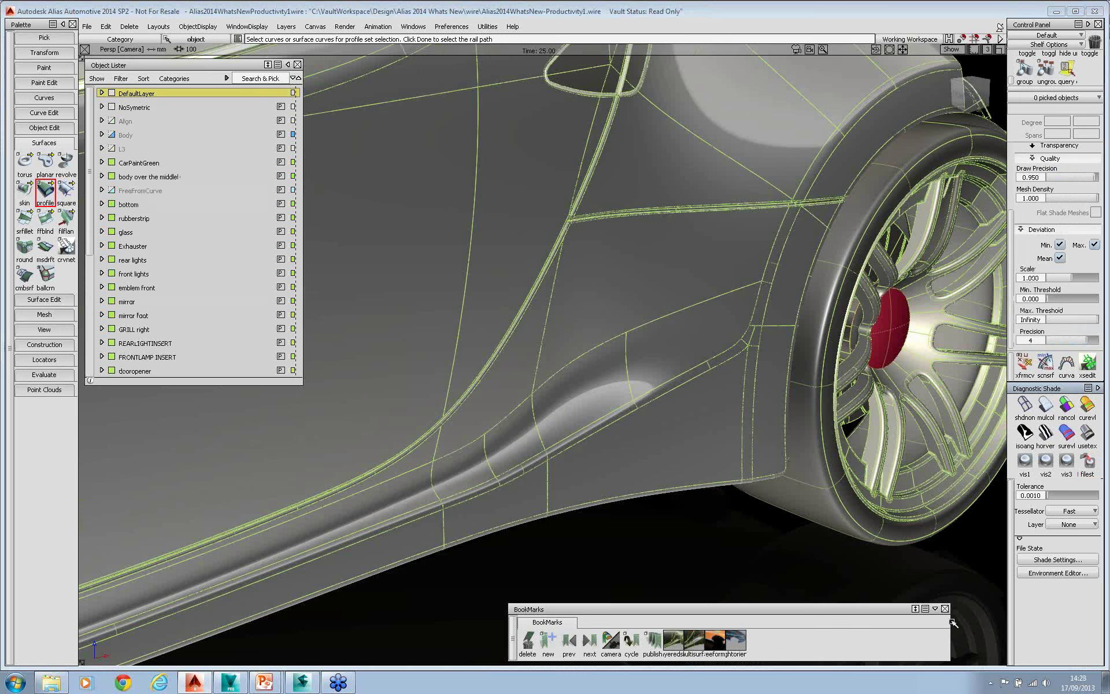
# Narrow the BookMarks window and reposition it away from the Control Panel.
pyautogui.moveTo(954, 624); pyautogui.dragTo(906, 639)
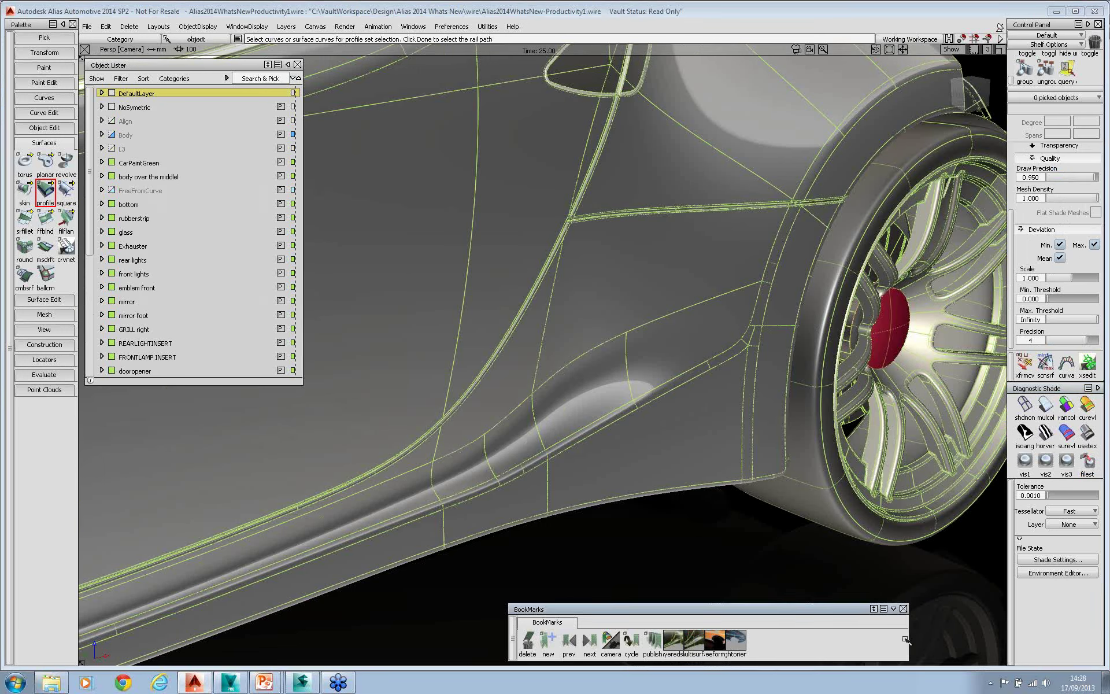
pyautogui.moveTo(765, 611); pyautogui.dragTo(731, 607)
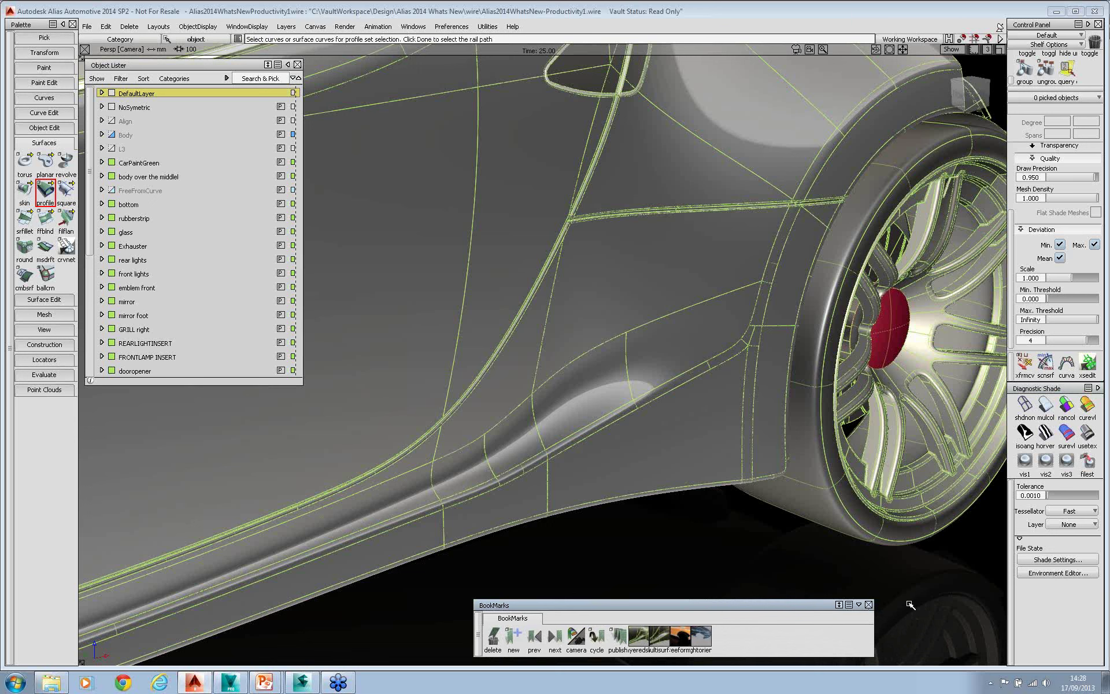
pyautogui.click(1049, 559)
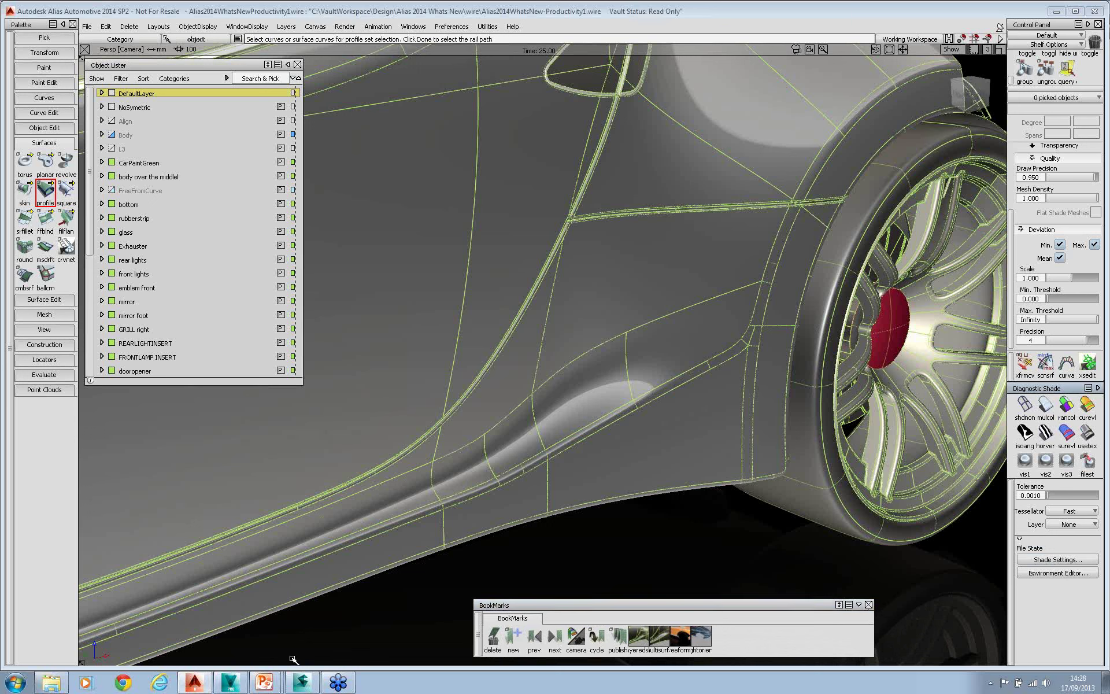
# Switch to Autodesk Vault, browse the Alias 2014 Whats New project with its Images and wire folders, and view PanelGapHood.wire's history.
pyautogui.click(230, 682)
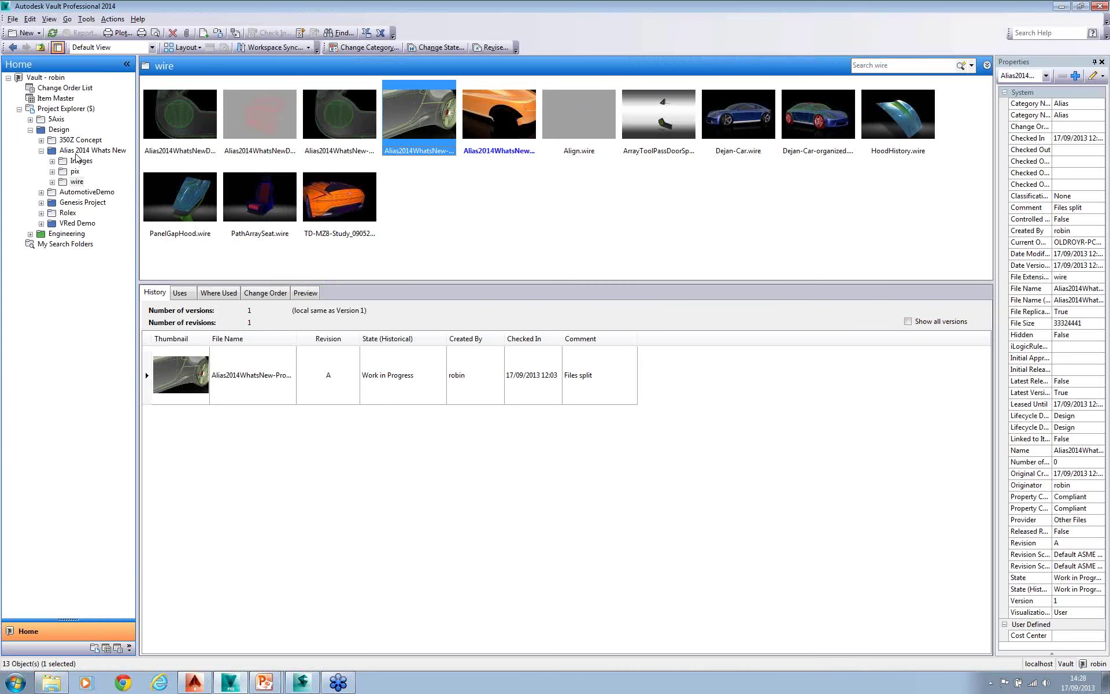
pyautogui.click(76, 153)
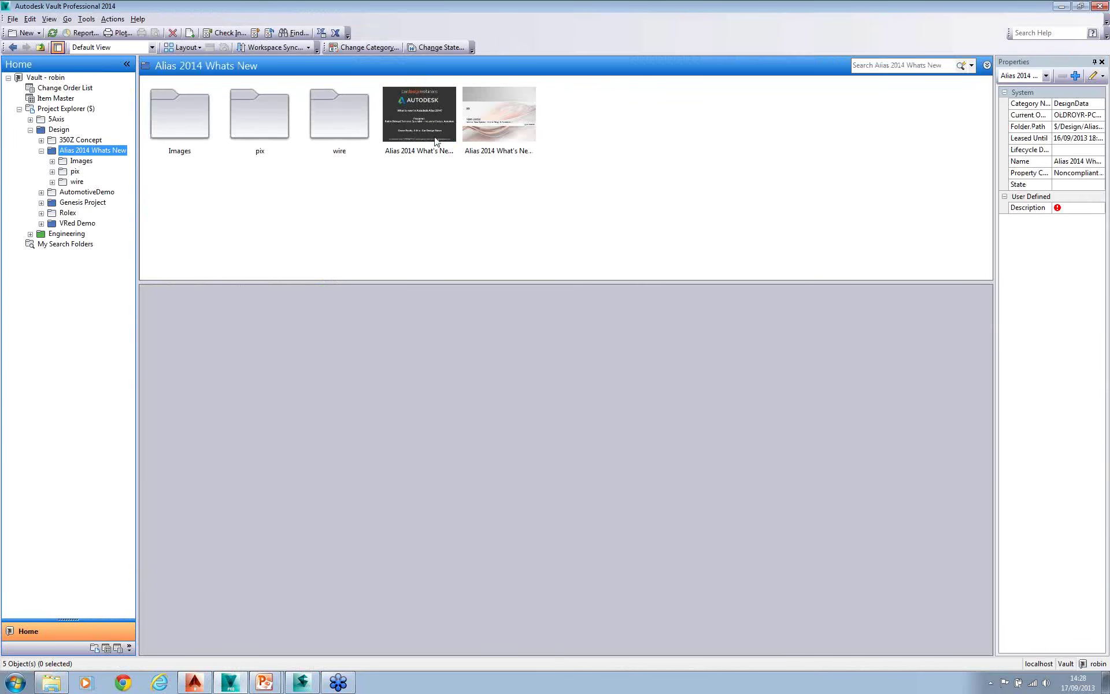
pyautogui.click(434, 142)
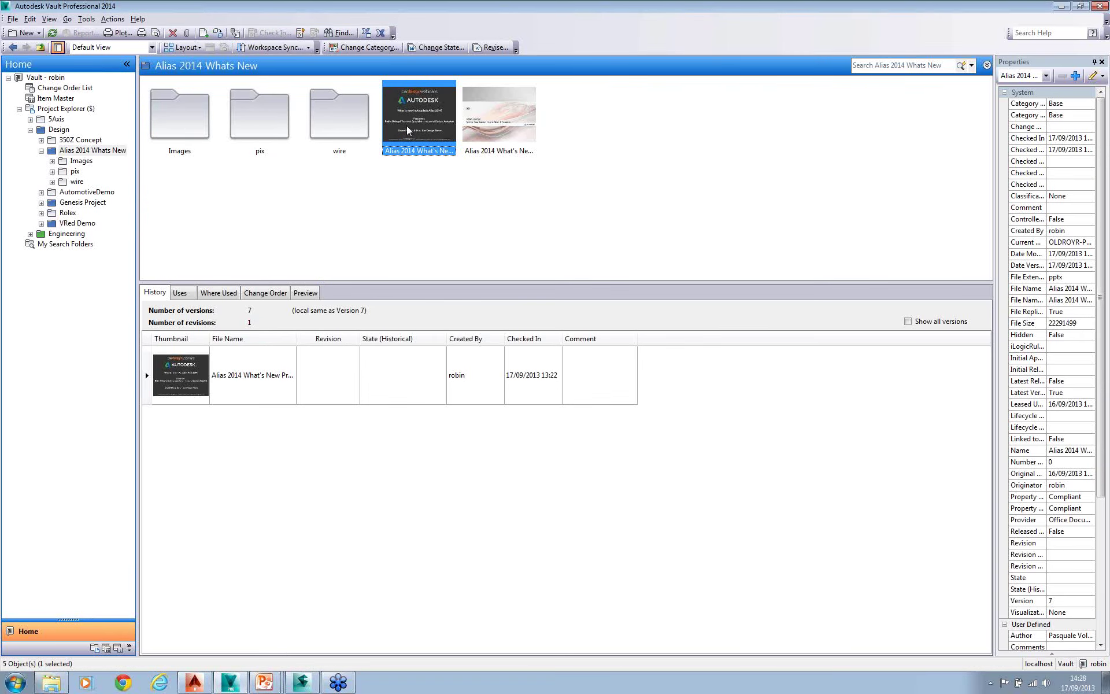
pyautogui.doubleClick(353, 124)
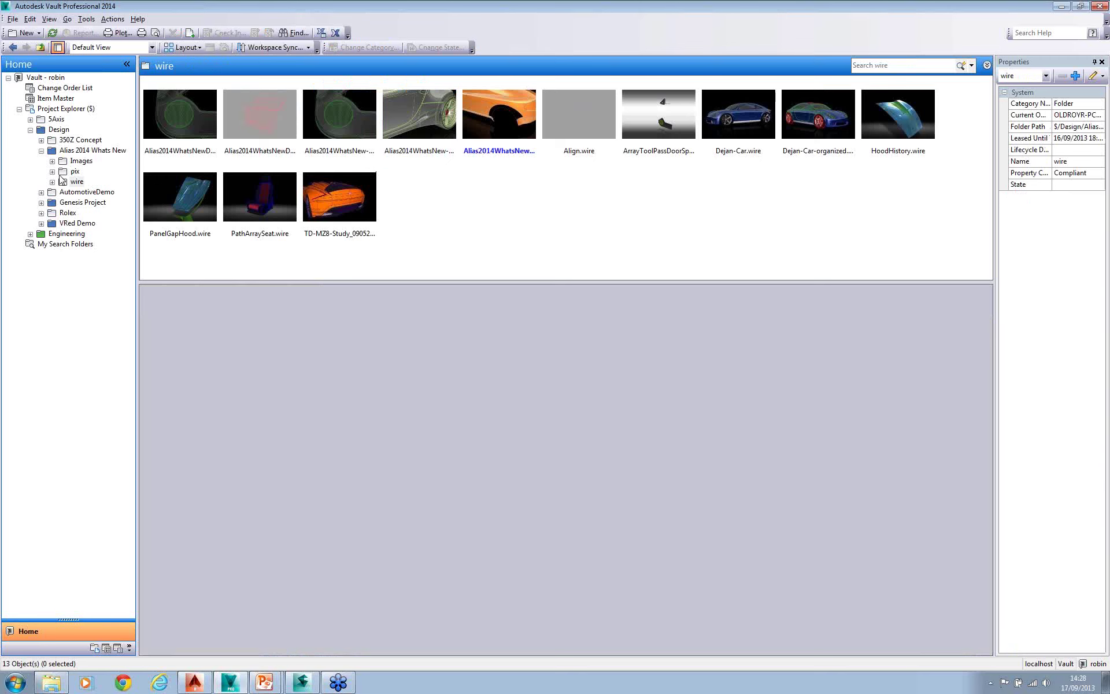
pyautogui.click(72, 161)
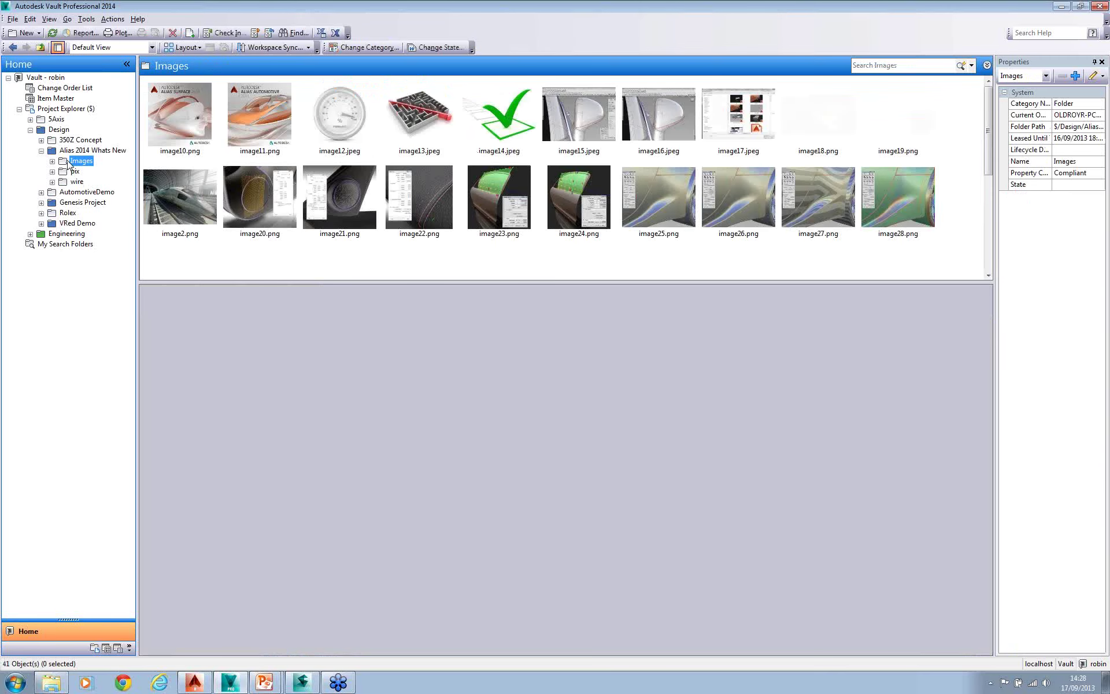
pyautogui.click(76, 182)
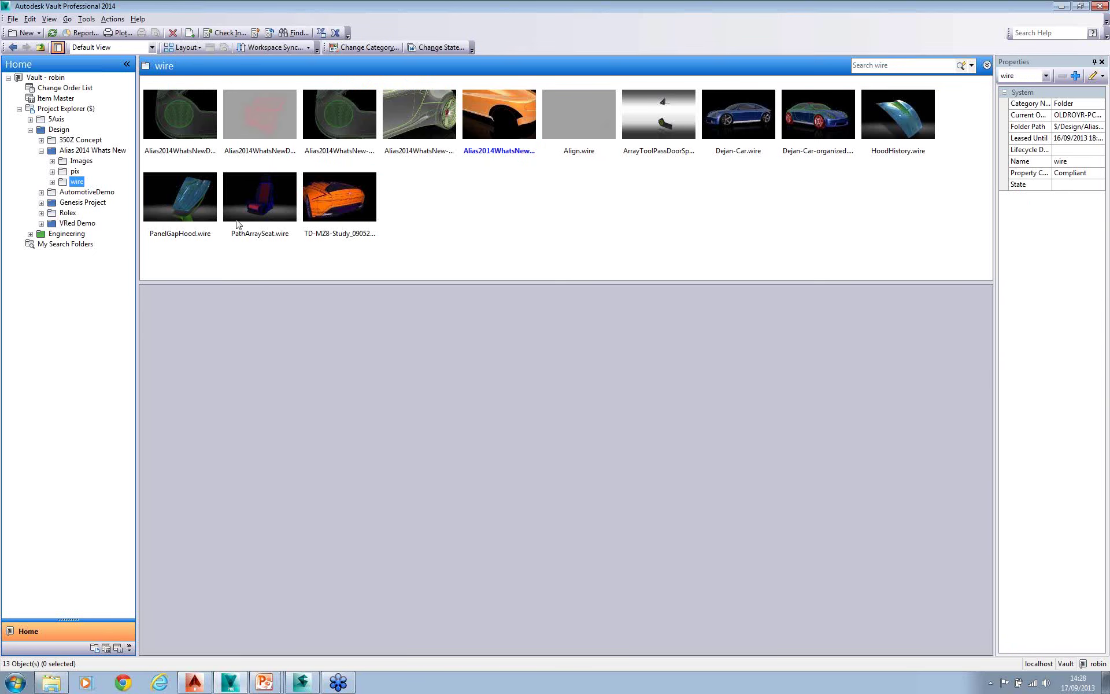
pyautogui.click(168, 207)
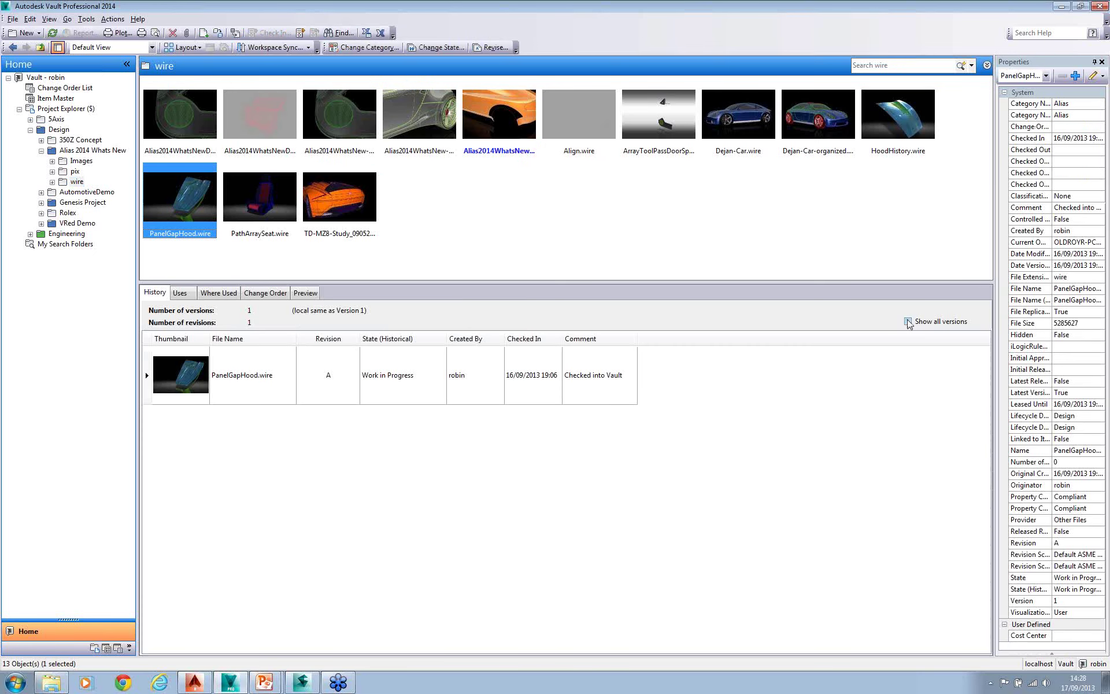
# Show all versions in the history, and review Alias2014WhatsNew-Productivity1.wire and Alias2014WhatsNew-Productivity.wire in the wire folder.
pyautogui.click(908, 321)
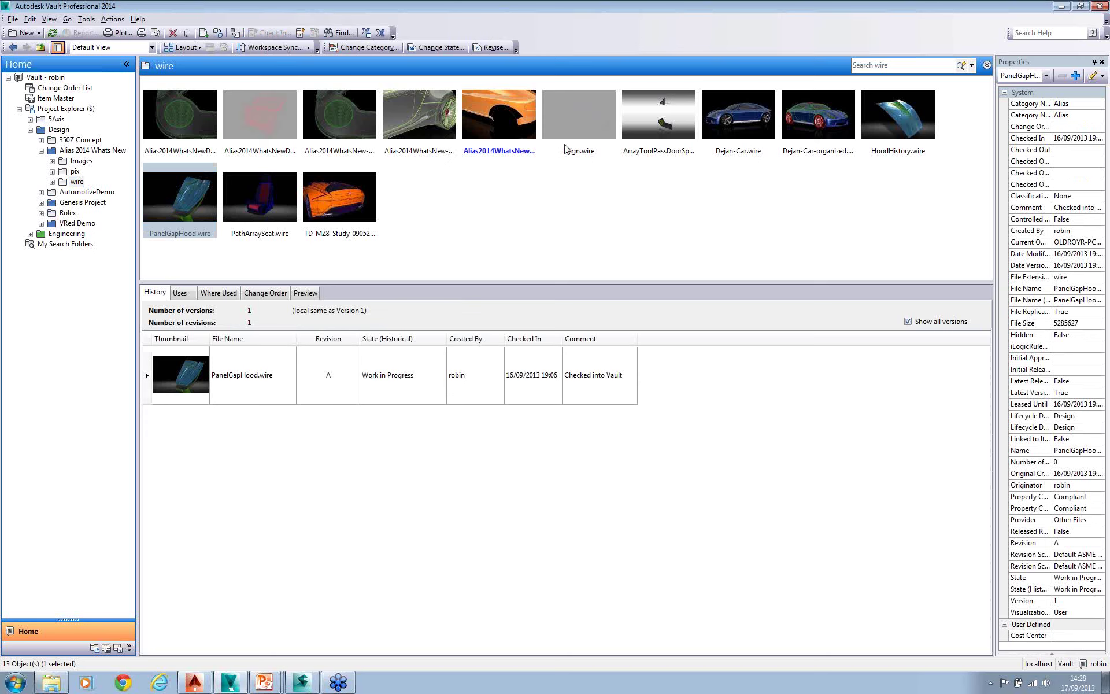
pyautogui.click(426, 130)
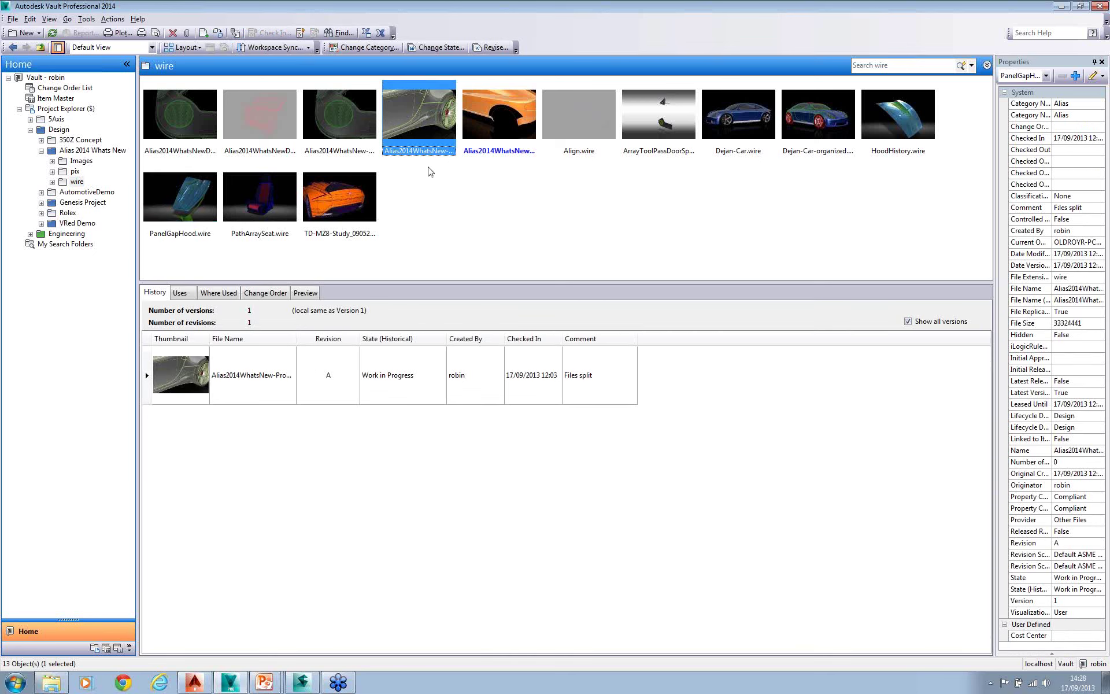
pyautogui.click(907, 325)
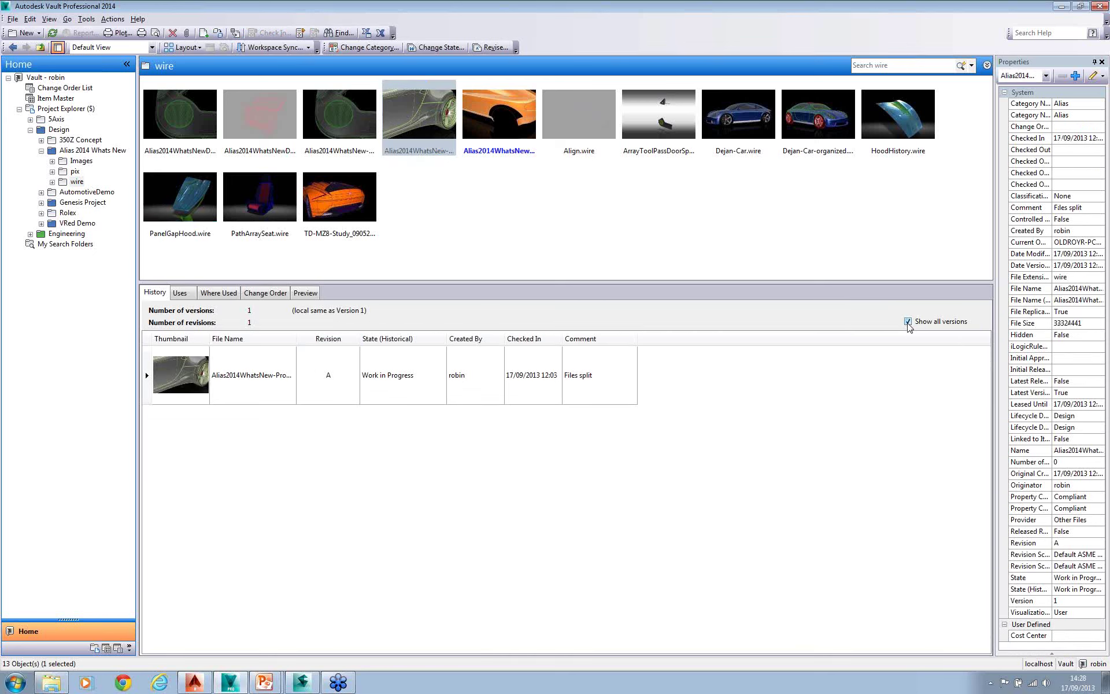
pyautogui.click(329, 114)
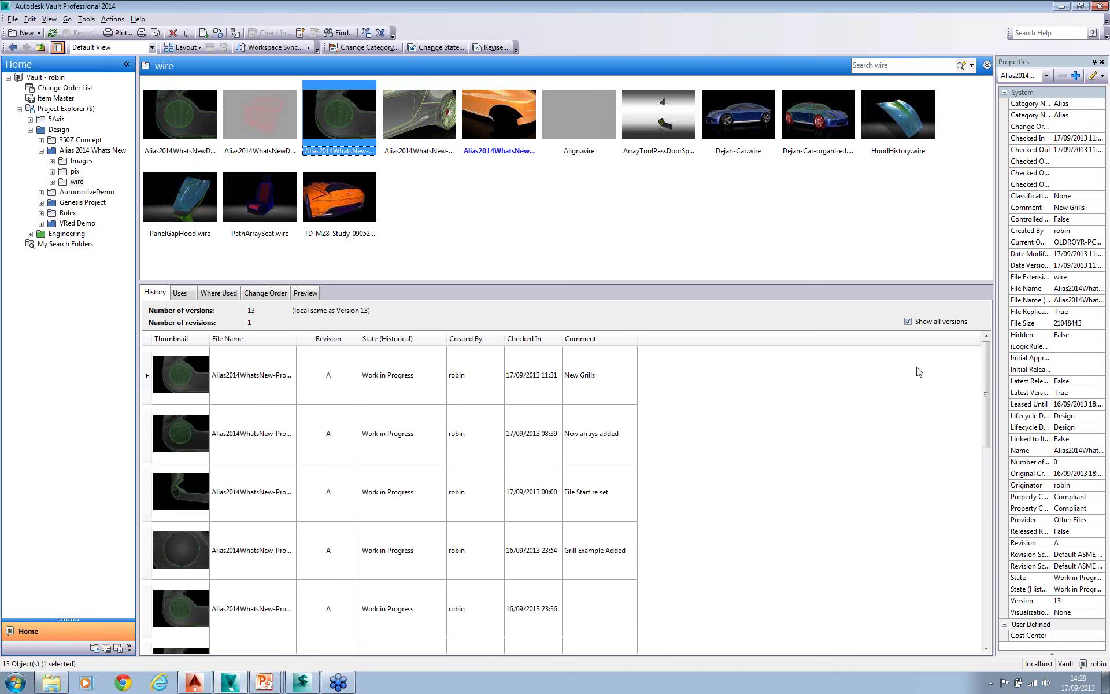
pyautogui.moveTo(988, 362); pyautogui.dragTo(981, 328)
# Open the 3D preview of PanelGapHood.wire, orbit the hood model, and switch the preview to Alias2014WhatsNew-Productivity1.wire.
pyautogui.click(314, 296)
pyautogui.click(179, 192)
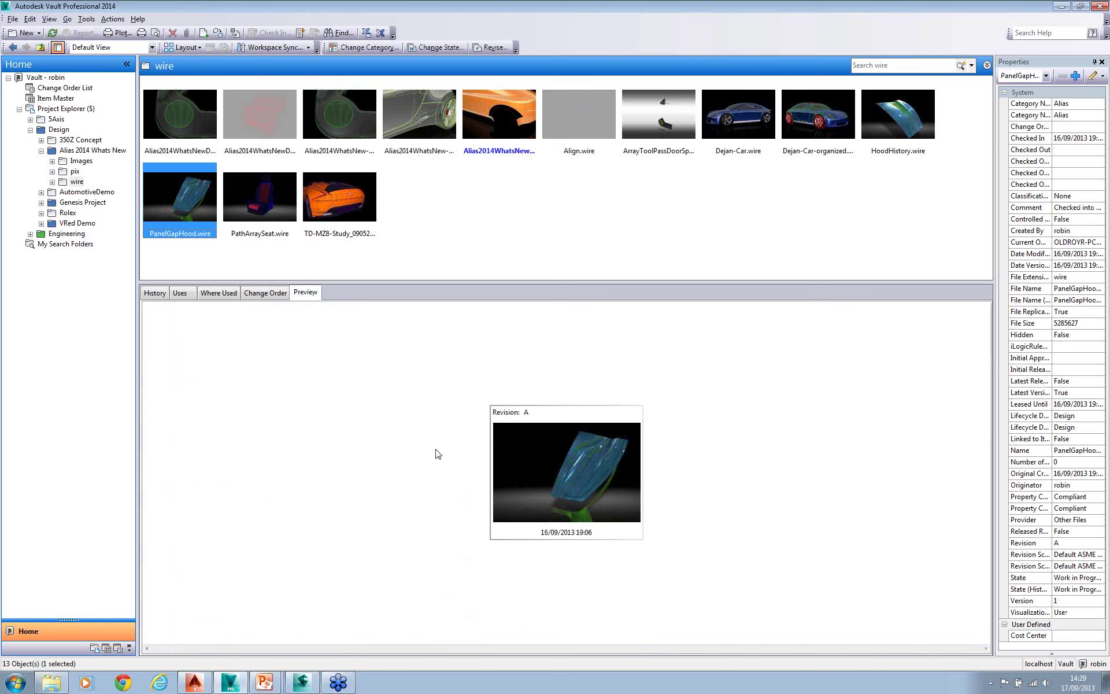
pyautogui.click(542, 463)
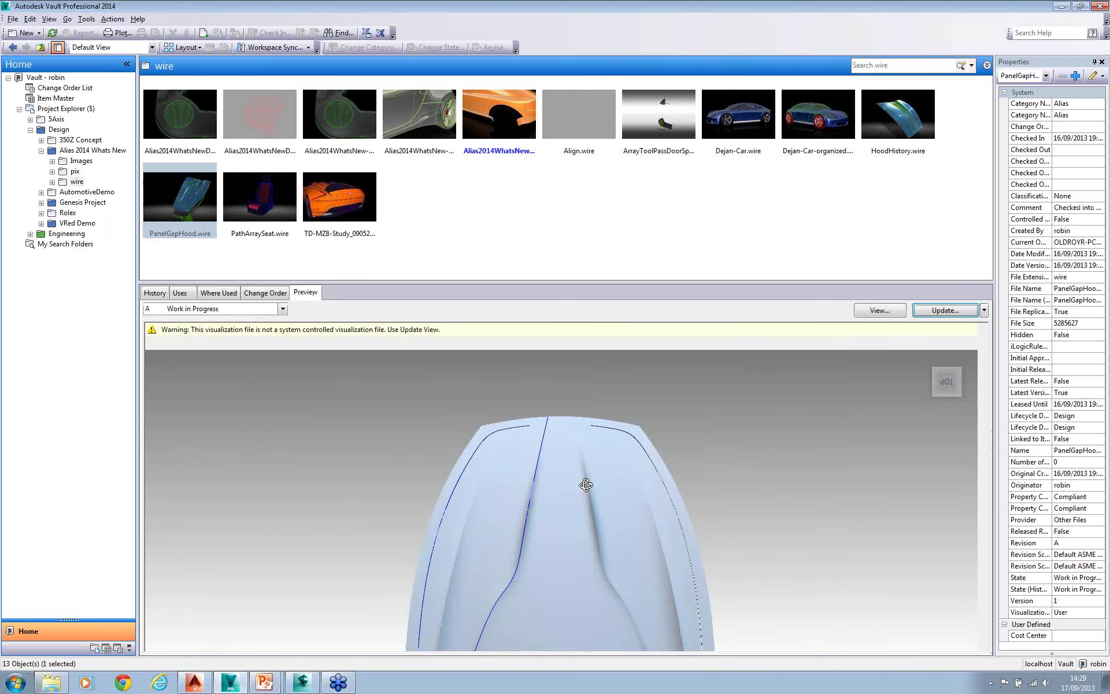
pyautogui.moveTo(529, 555); pyautogui.dragTo(591, 559)
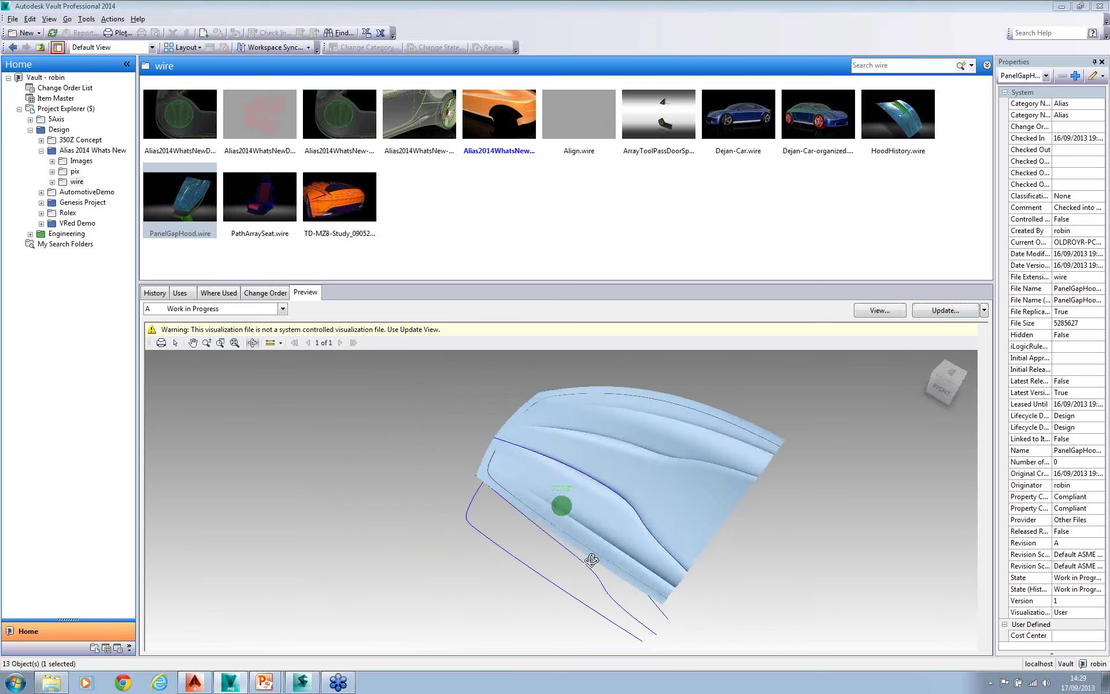
pyautogui.click(408, 116)
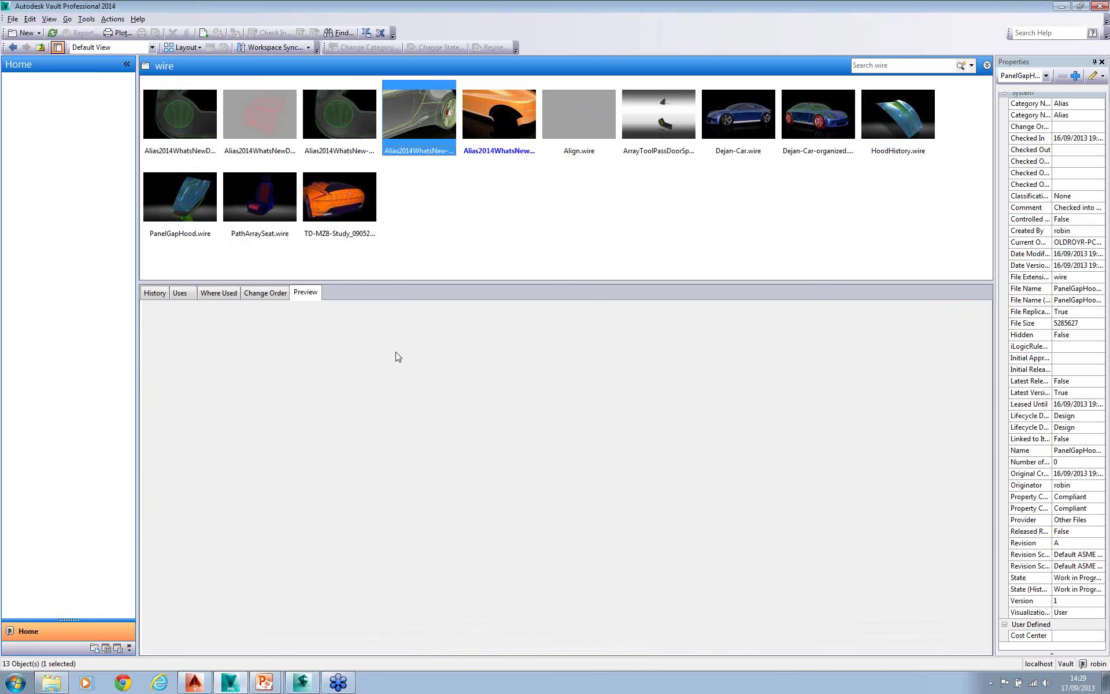
# Switch to the PowerPoint slide show, advance to the slide of enhanced productivity features, and return to Alias.
pyautogui.click(196, 683)
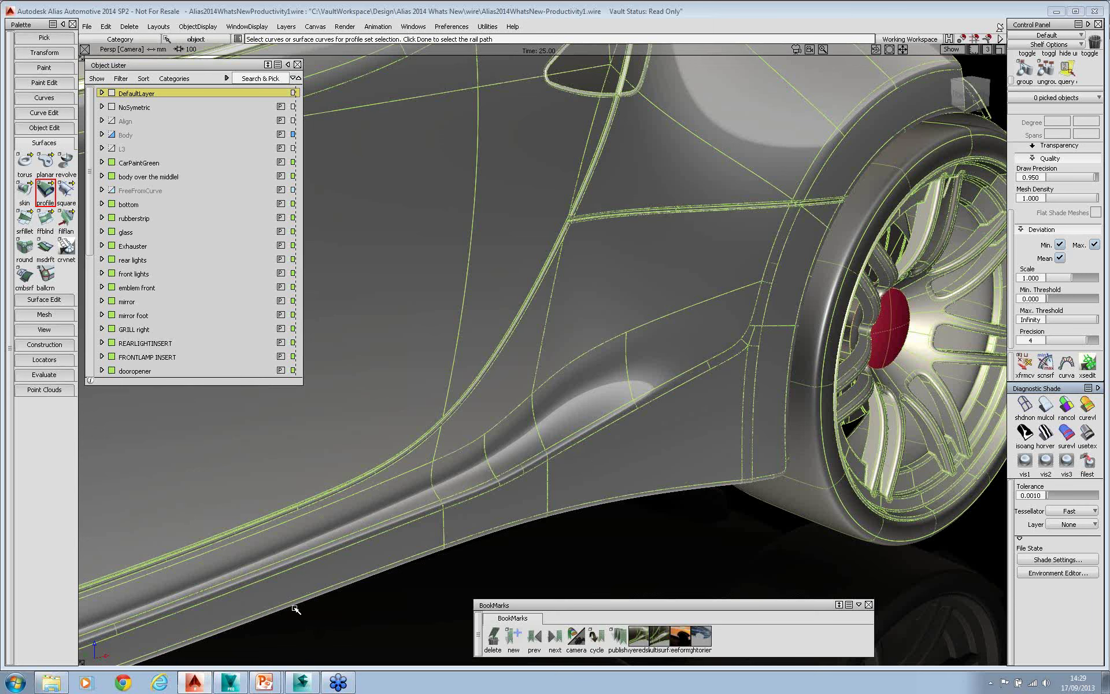
pyautogui.moveTo(267, 683)
pyautogui.click(217, 652)
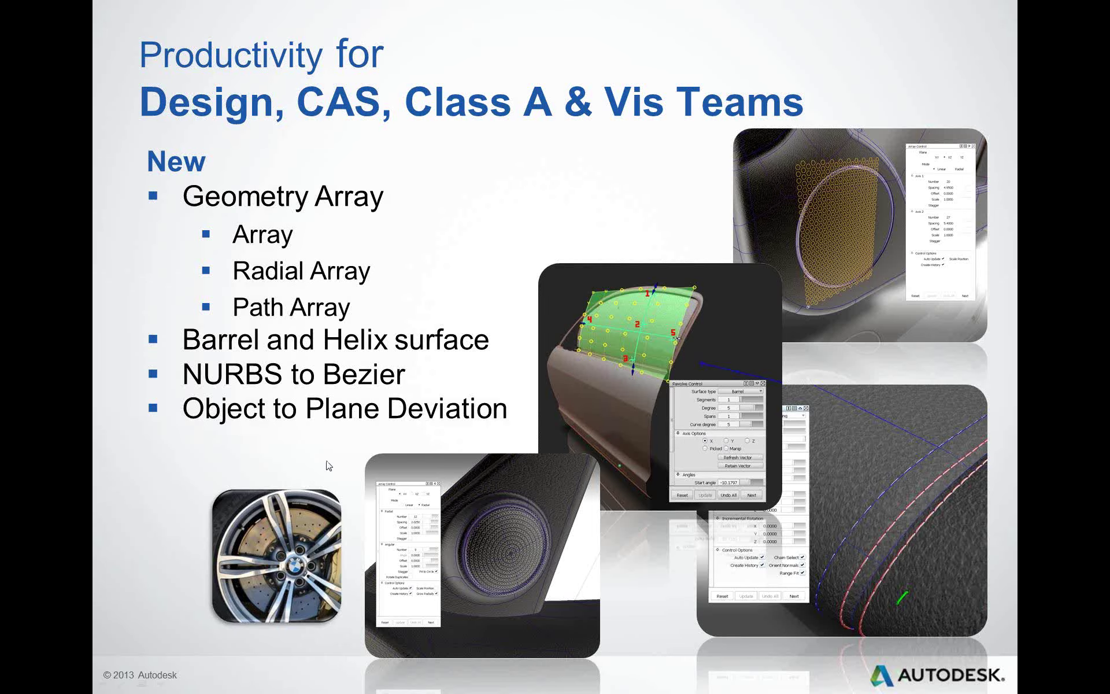
pyautogui.click(327, 461)
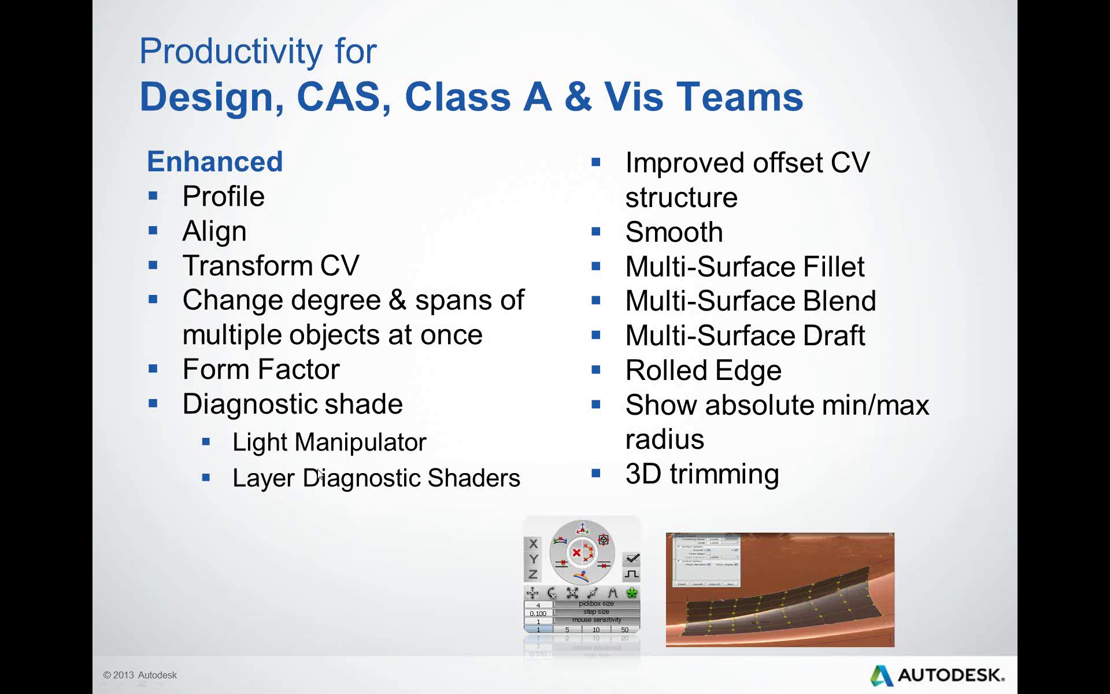
pyautogui.hotkey('alt', 'Tab')
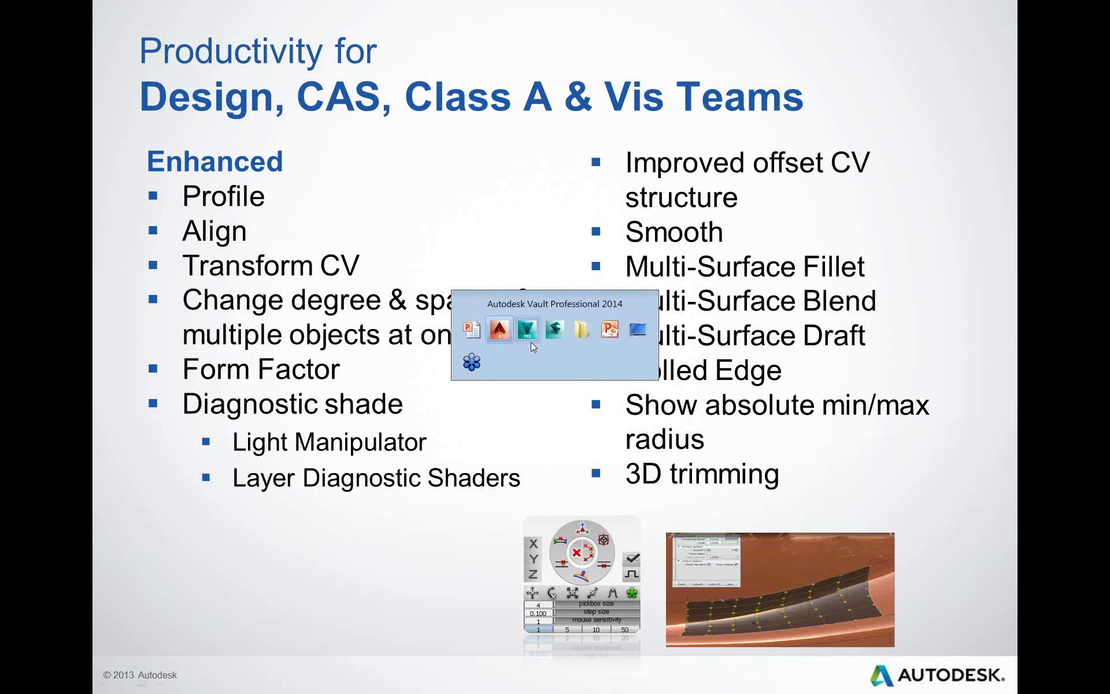
pyautogui.click(500, 331)
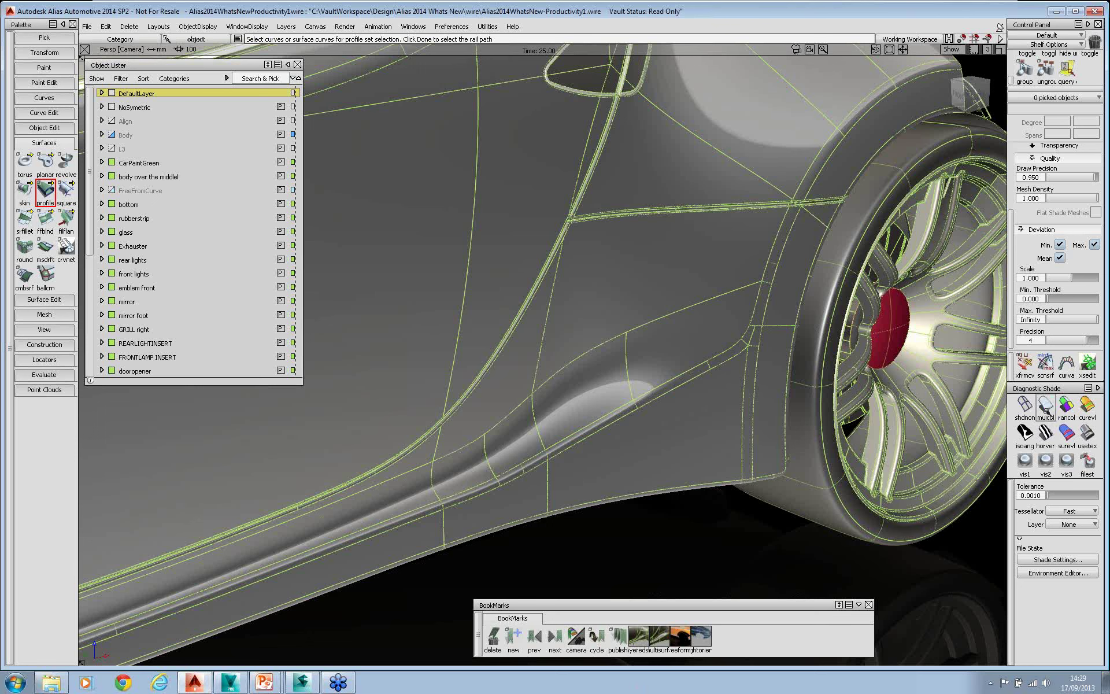
# Set the diagnostic shade layer to Horiz/Vert and apply multi-color shading to the car body.
pyautogui.click(1068, 524)
pyautogui.click(1070, 546)
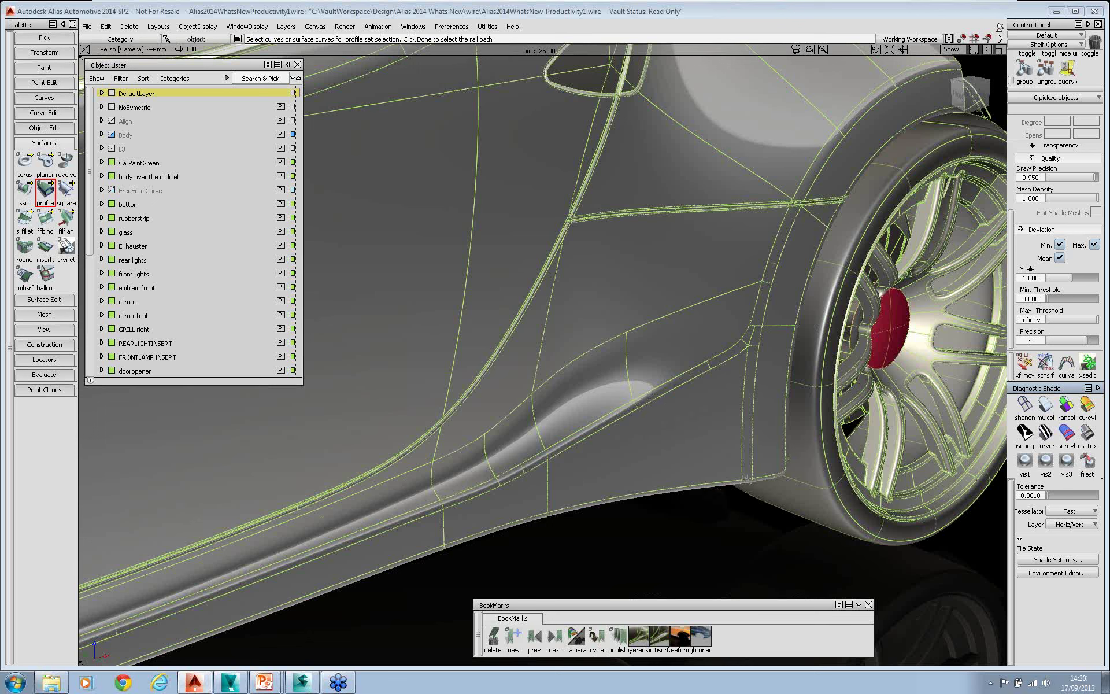
pyautogui.click(669, 457)
pyautogui.hotkey('alt', 'shift')
pyautogui.moveTo(678, 465)
pyautogui.keyDown('alt'); pyautogui.keyDown('shift'); pyautogui.mouseDown(button='middle')
pyautogui.moveTo(702, 509)
pyautogui.moveTo(645, 399)
pyautogui.mouseUp(button='middle'); pyautogui.keyUp('shift'); pyautogui.keyUp('alt')
pyautogui.keyDown('alt'); pyautogui.keyDown('shift'); pyautogui.moveTo(645, 399); pyautogui.dragTo(656, 403); pyautogui.keyUp('shift'); pyautogui.keyUp('alt')
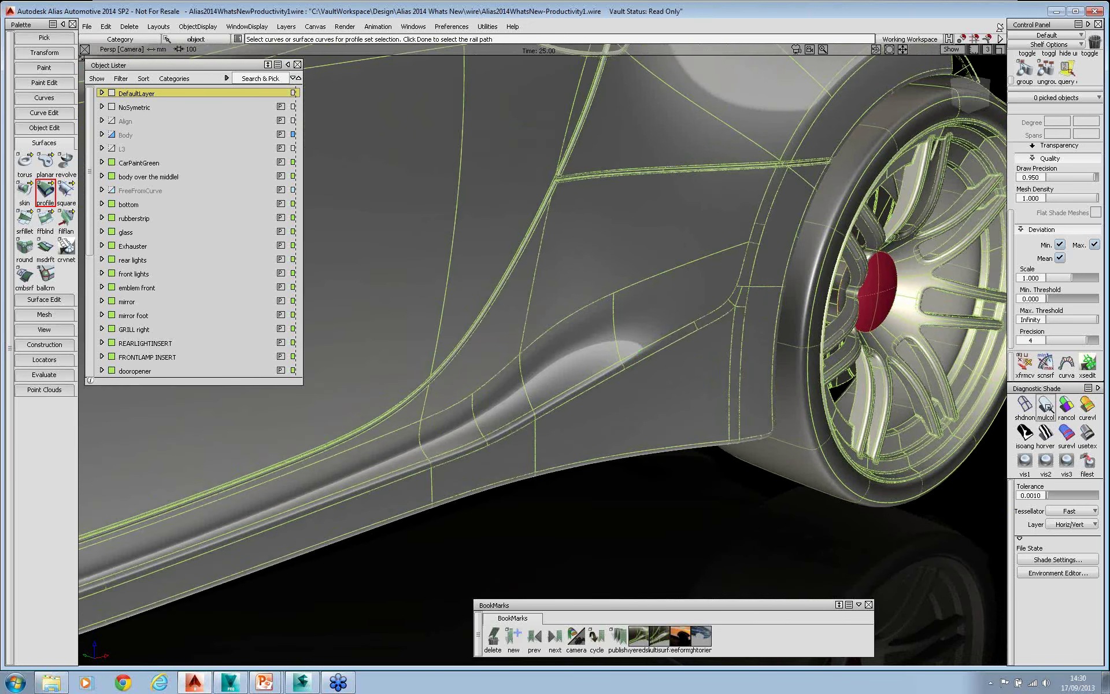
pyautogui.press('5')
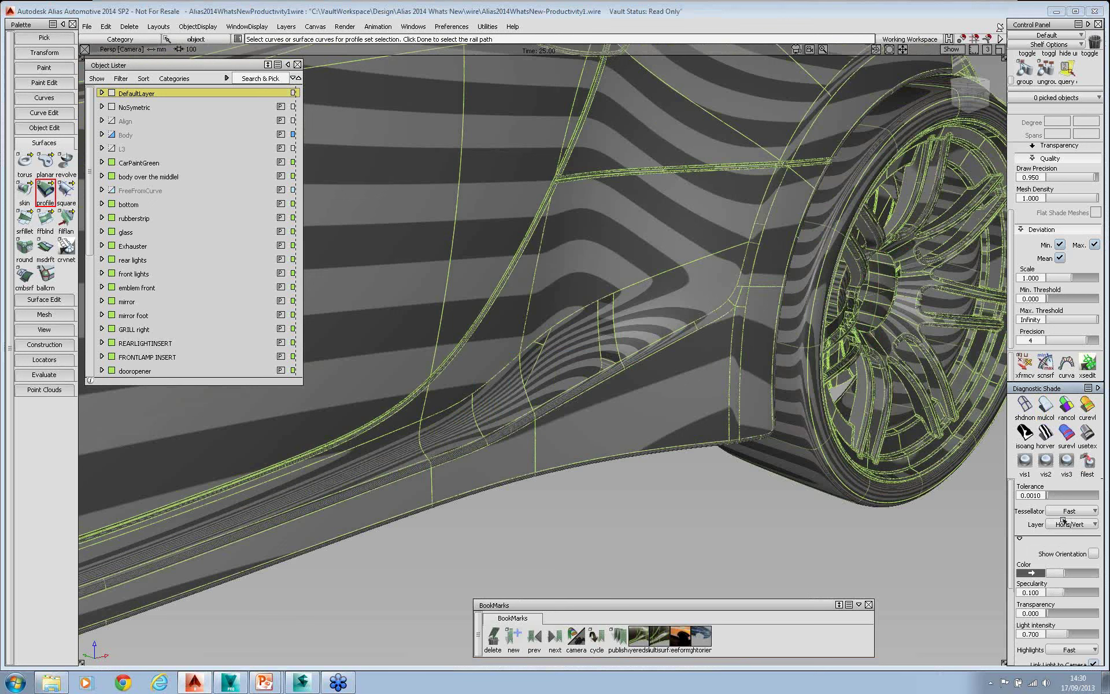
# Set the diagnostic shade layer to None and inspect the plain shading on the side sill.
pyautogui.click(1065, 524)
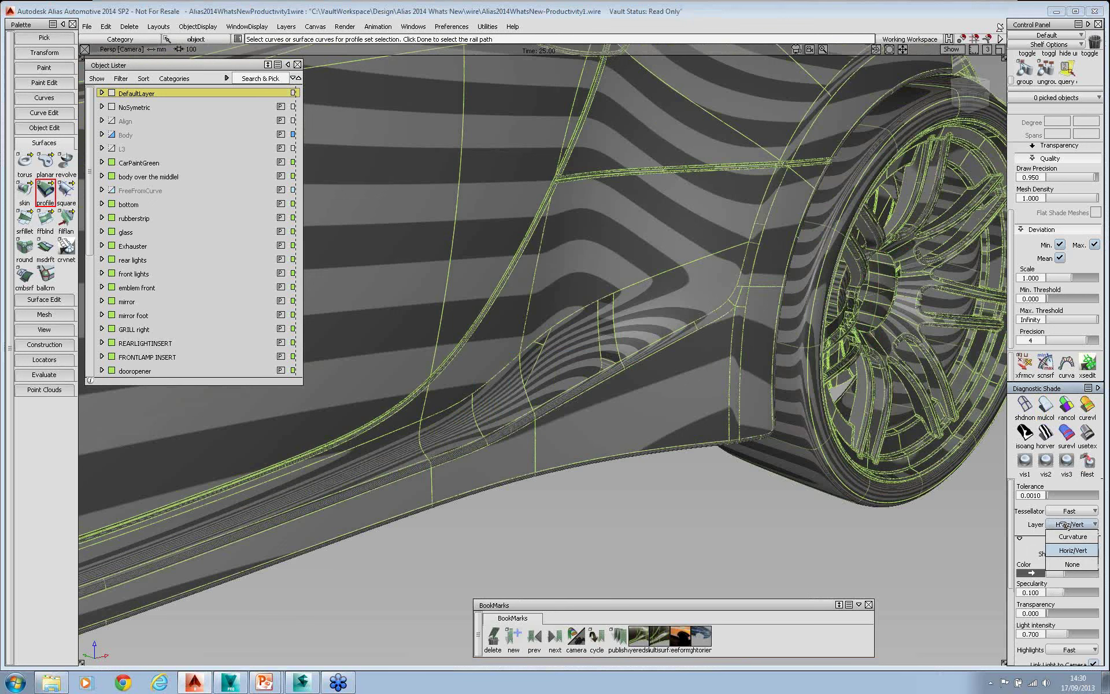
pyautogui.click(1065, 556)
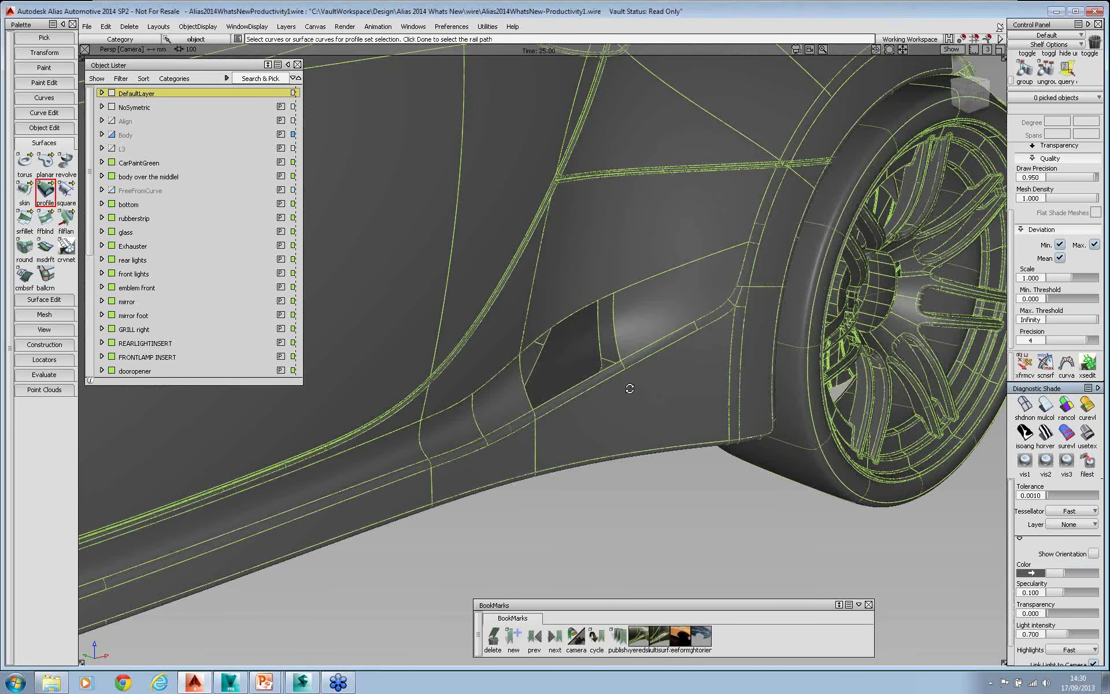
pyautogui.keyDown('alt'); pyautogui.keyDown('shift'); pyautogui.moveTo(630, 389); pyautogui.dragTo(601, 399); pyautogui.keyUp('shift'); pyautogui.keyUp('alt')
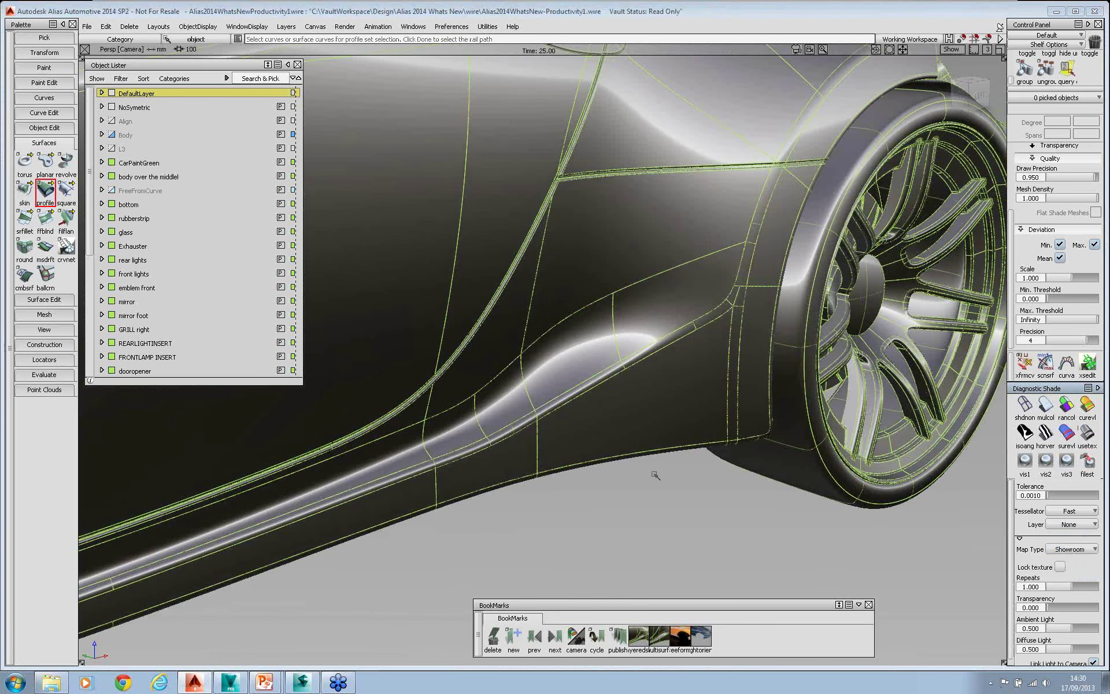
# Layer Horiz/Vert stripes over the Showroom shade, try a transparency of 0.460, and return it to 0.
pyautogui.press('2')
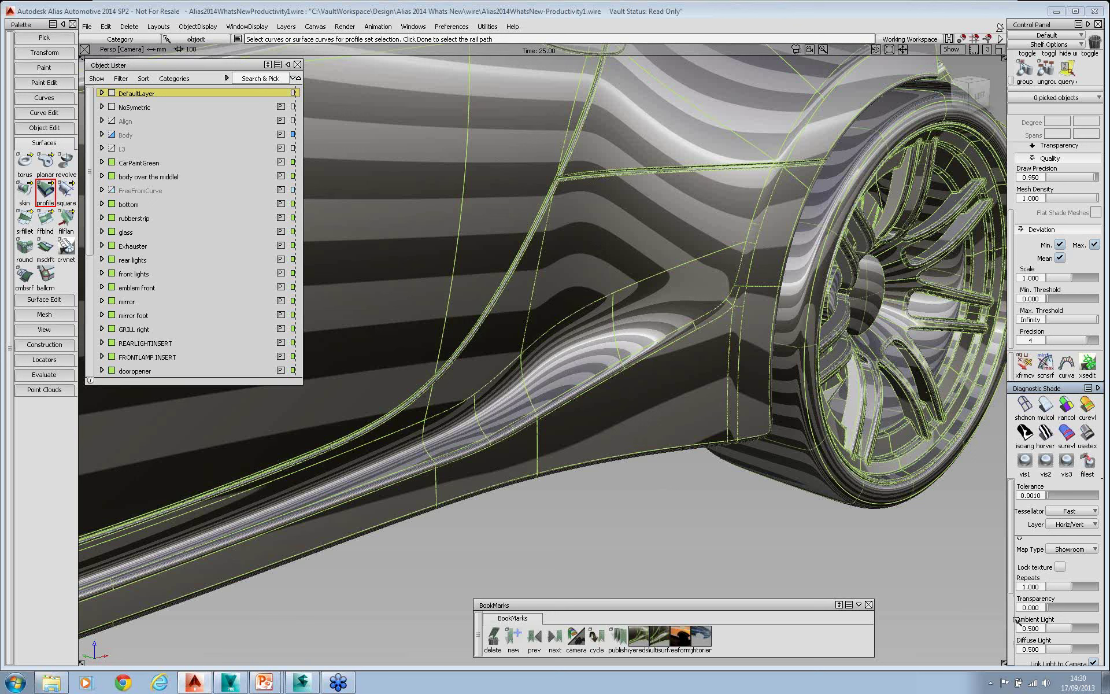
pyautogui.moveTo(1055, 612); pyautogui.dragTo(1072, 609)
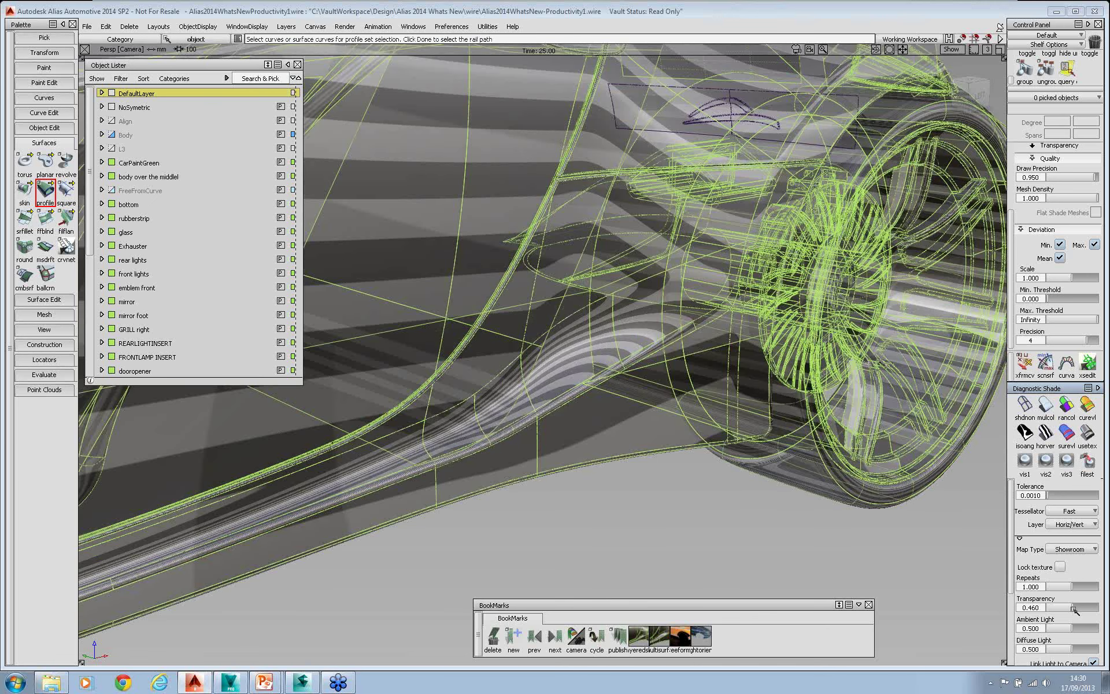
pyautogui.moveTo(1073, 609); pyautogui.dragTo(886, 576)
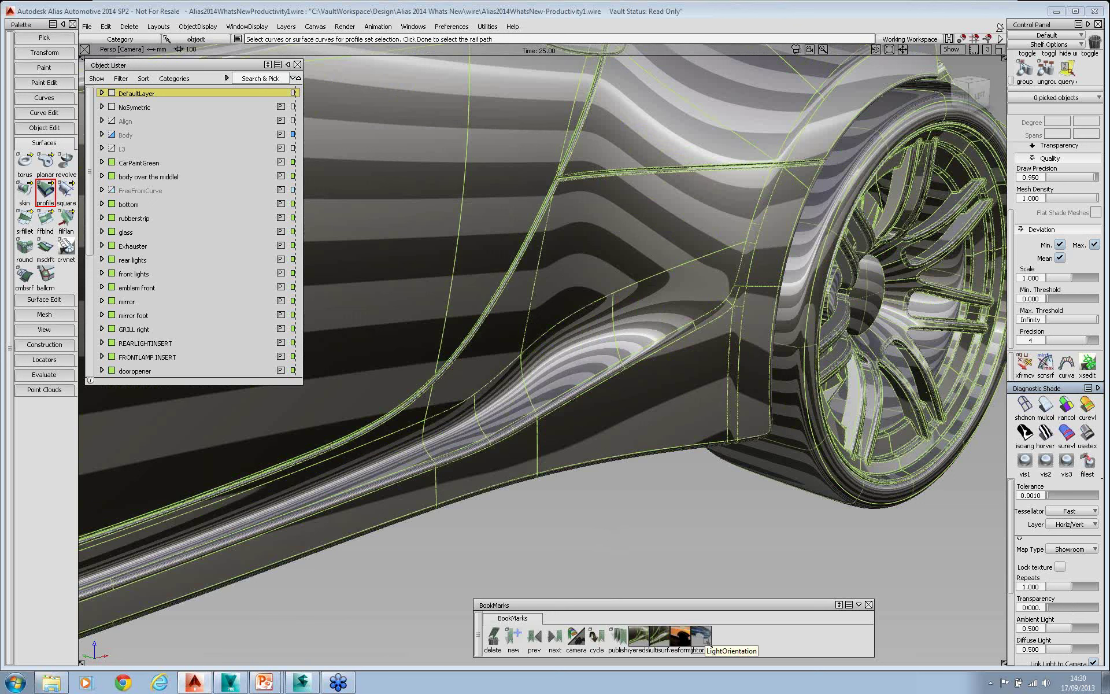
# Recall the multi-surface bookmark, pick the blend surfaces along the side sill, and try changing their degrees to 4 and 3 together.
pyautogui.click(659, 638)
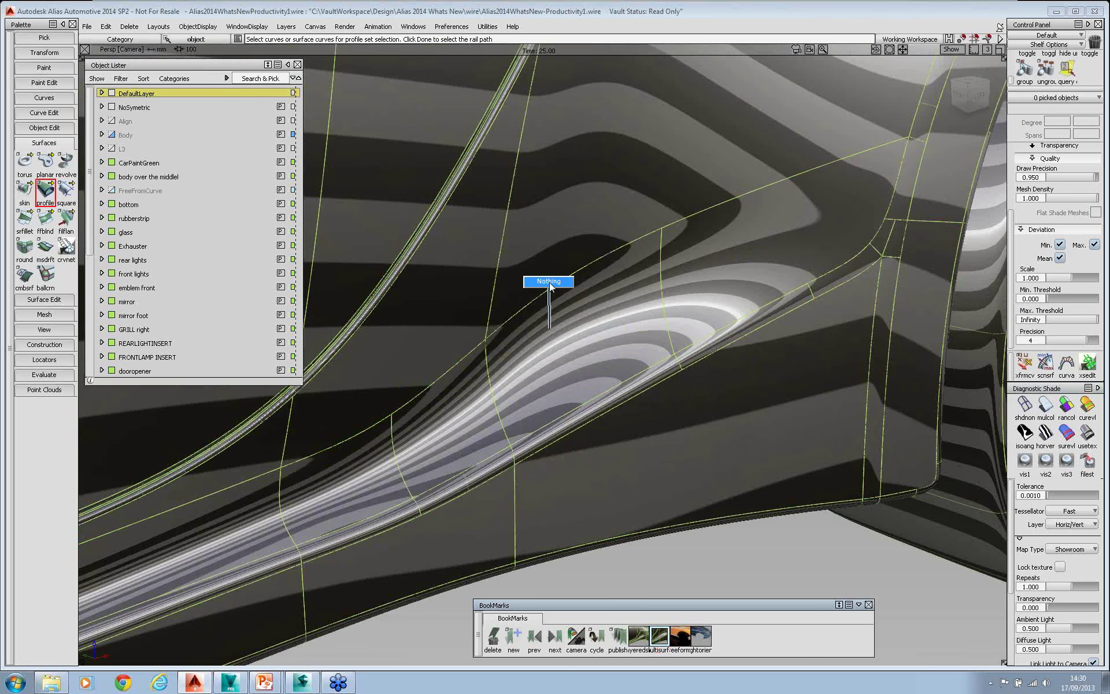
pyautogui.keyDown('ctrl'); pyautogui.keyDown('shift'); pyautogui.click(550, 303); pyautogui.keyUp('shift'); pyautogui.keyUp('ctrl')
pyautogui.keyDown('ctrl'); pyautogui.keyDown('shift'); pyautogui.moveTo(550, 303); pyautogui.dragTo(504, 315); pyautogui.keyUp('shift'); pyautogui.keyUp('ctrl')
pyautogui.click(484, 441)
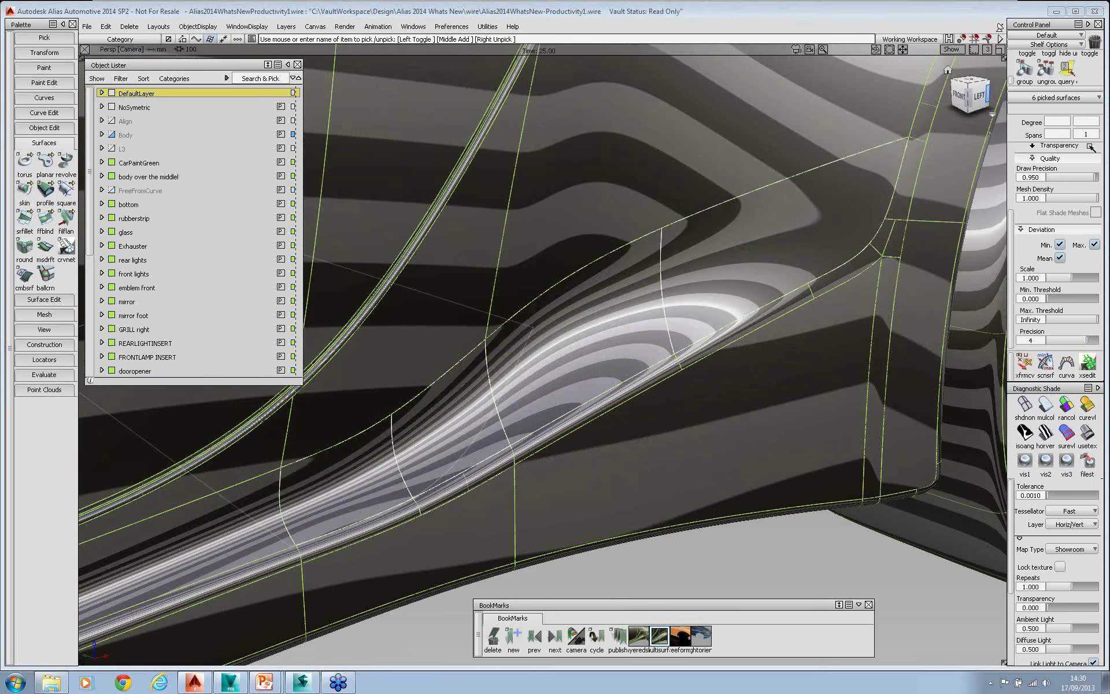
pyautogui.click(1067, 122)
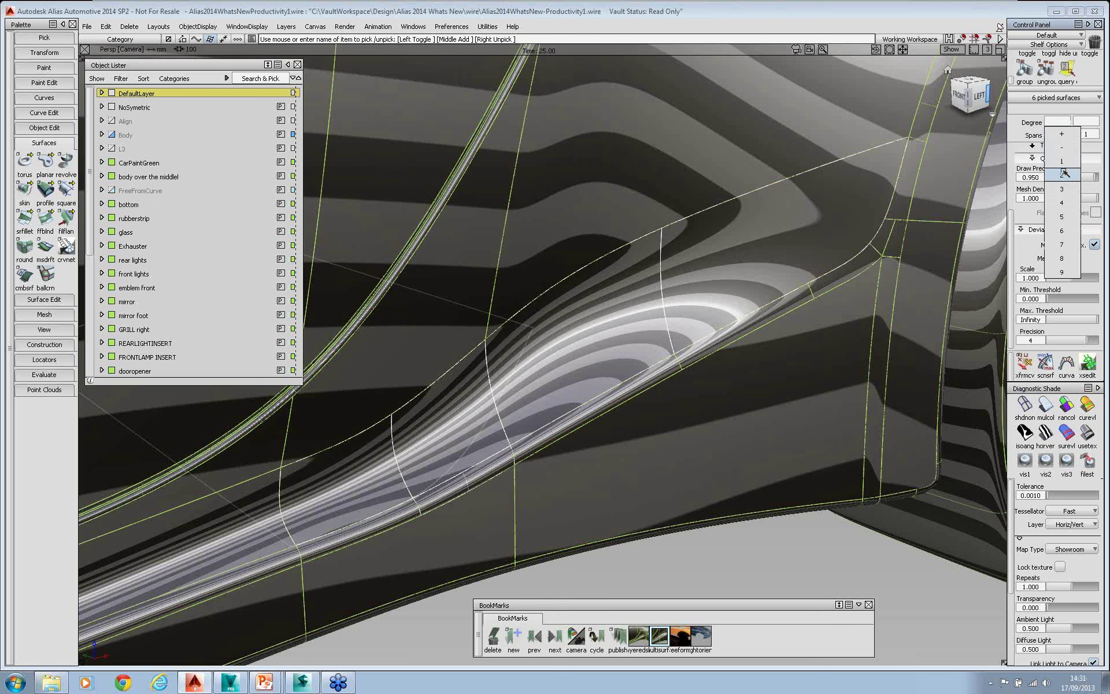
pyautogui.click(1063, 203)
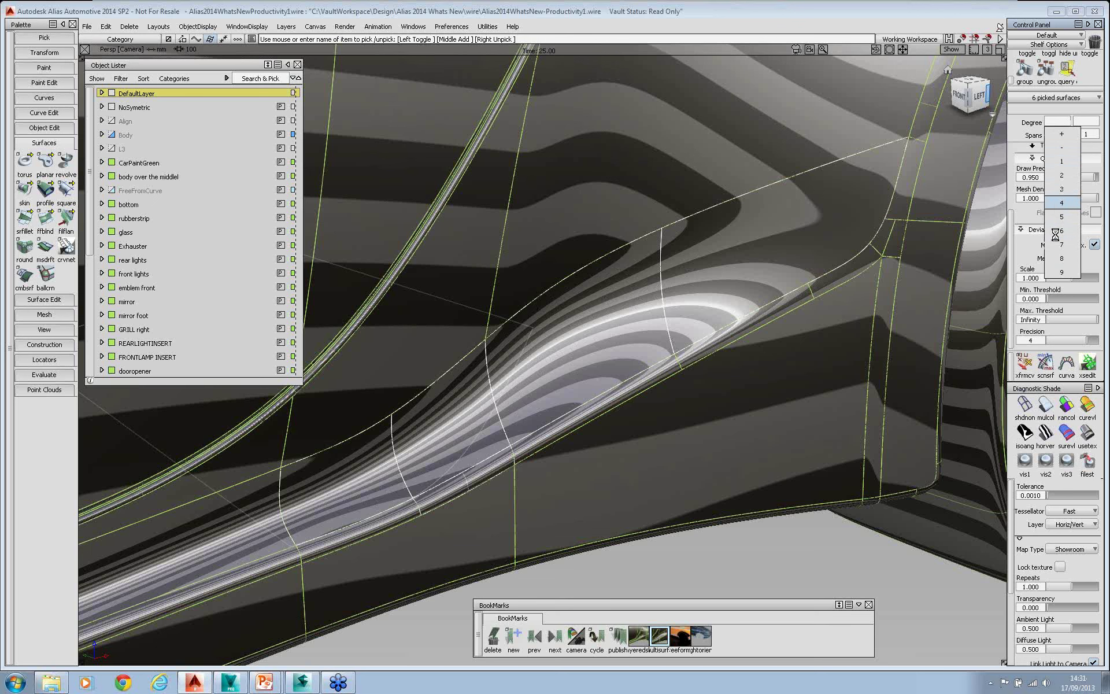
pyautogui.click(1085, 122)
pyautogui.click(1090, 189)
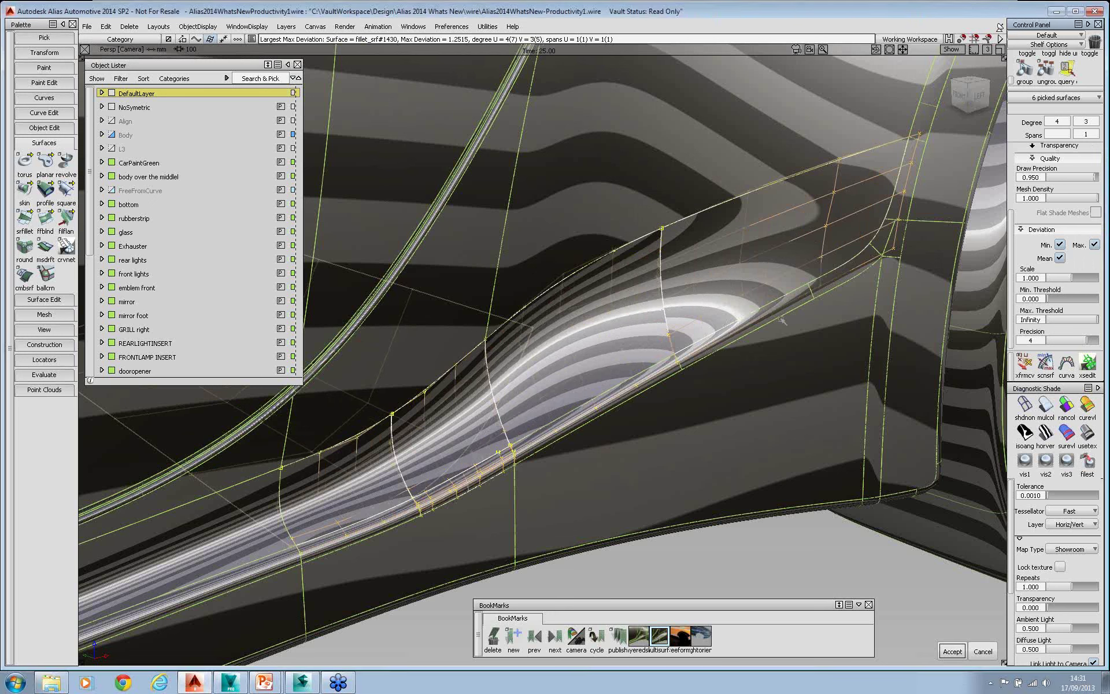
pyautogui.keyDown('ctrl'); pyautogui.keyDown('shift'); pyautogui.moveTo(801, 427); pyautogui.dragTo(725, 470); pyautogui.keyUp('shift'); pyautogui.keyUp('ctrl')
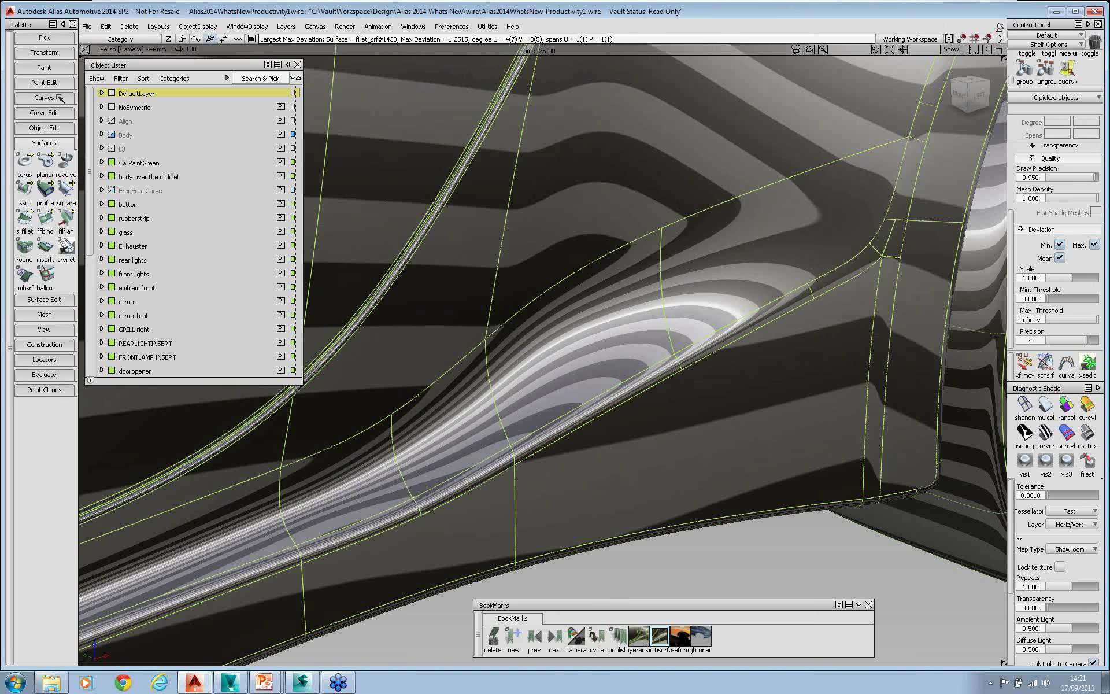
# Open Align.wire from Vault, deleting all objects, shaders and views of the current scene.
pyautogui.click(86, 26)
pyautogui.moveTo(108, 101)
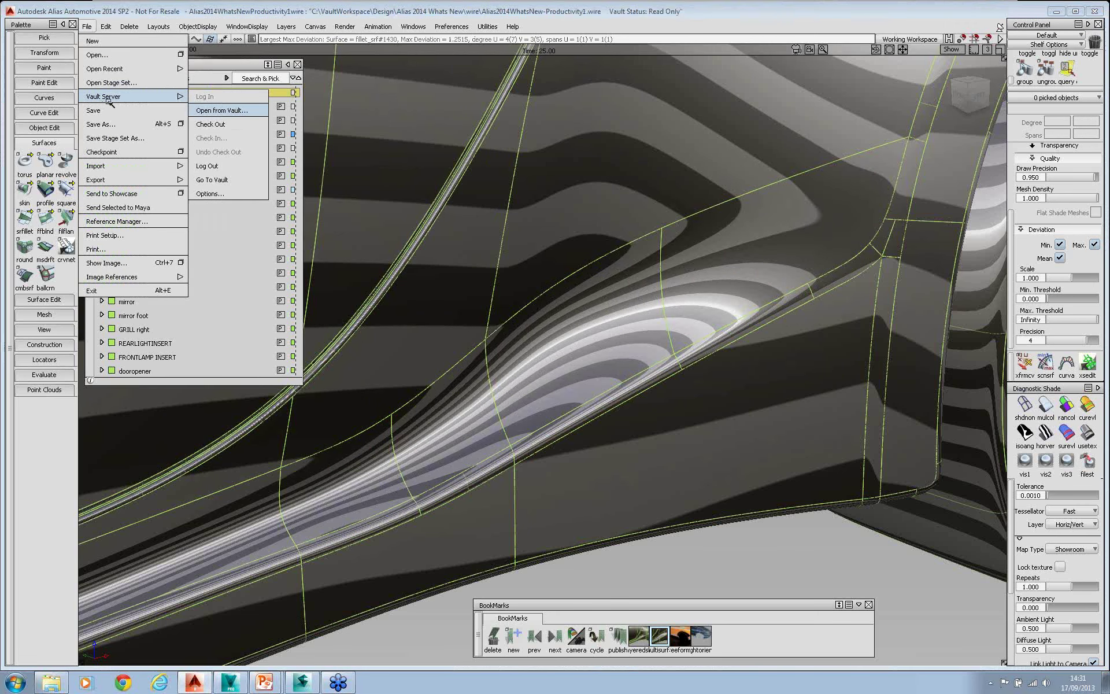
pyautogui.click(231, 112)
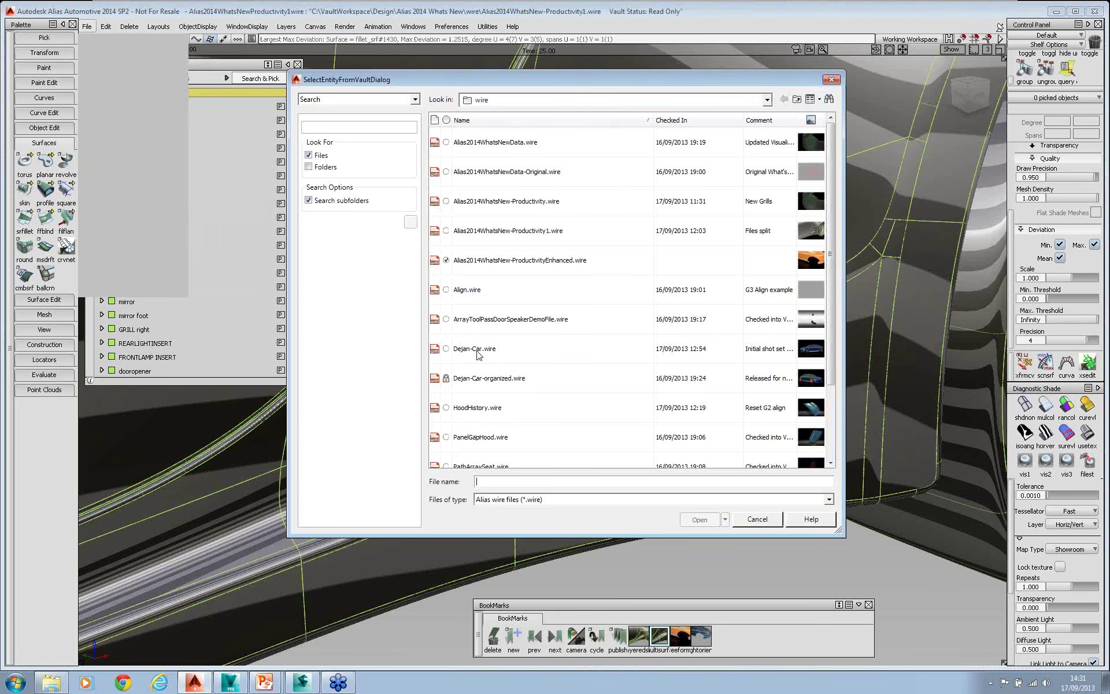
pyautogui.click(496, 291)
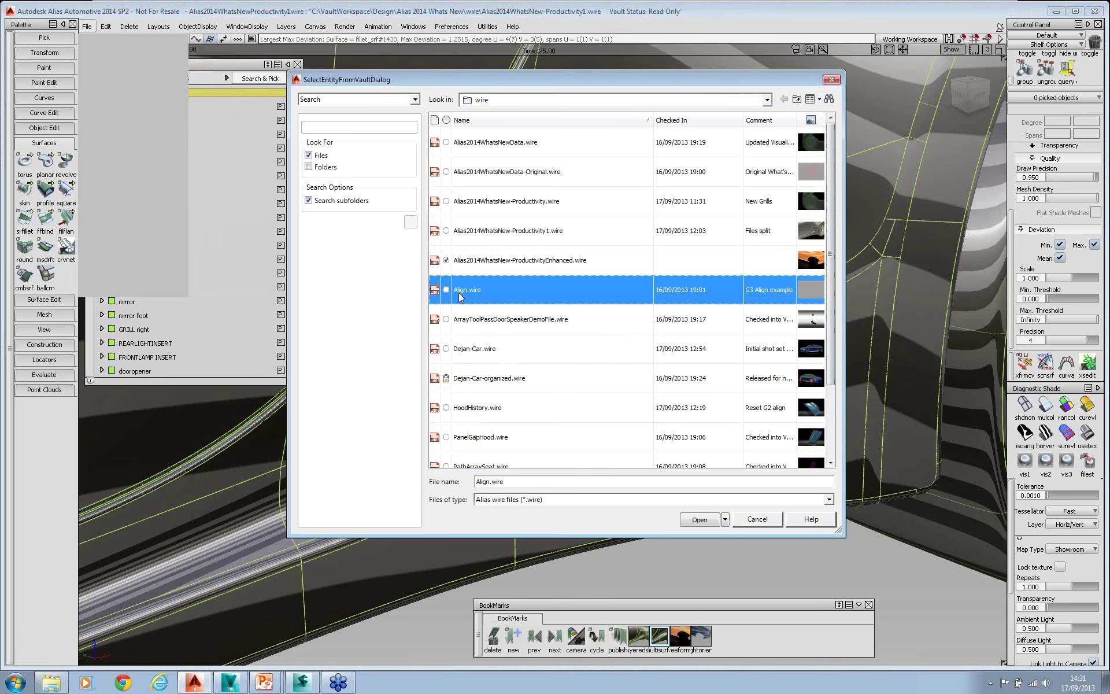
pyautogui.click(700, 520)
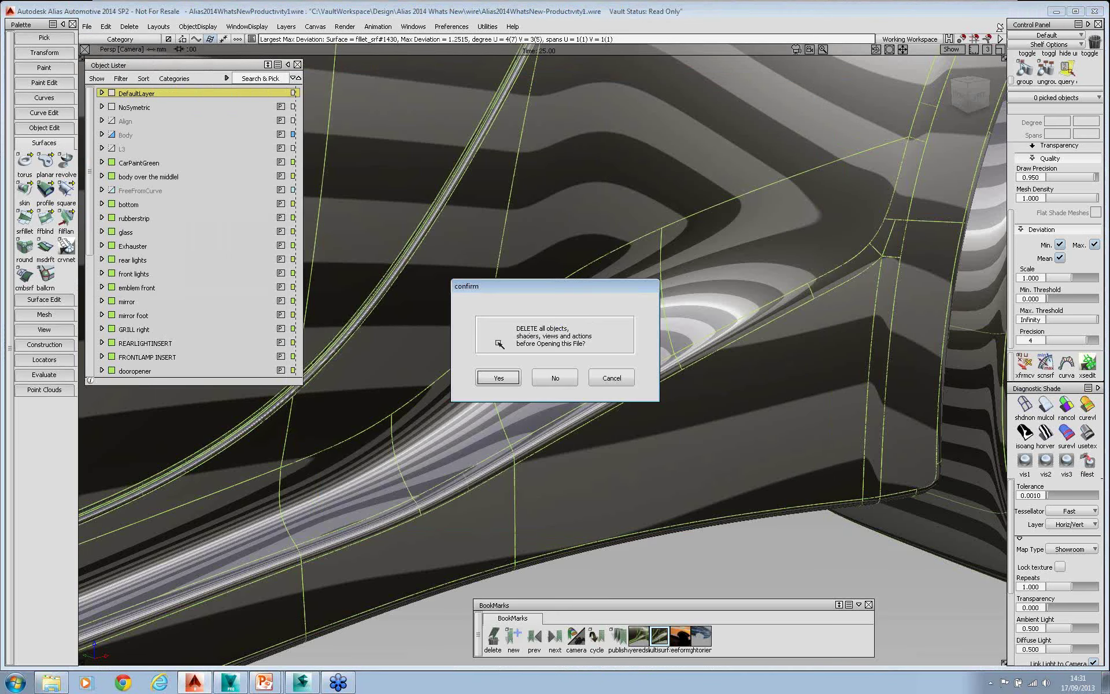
pyautogui.click(504, 377)
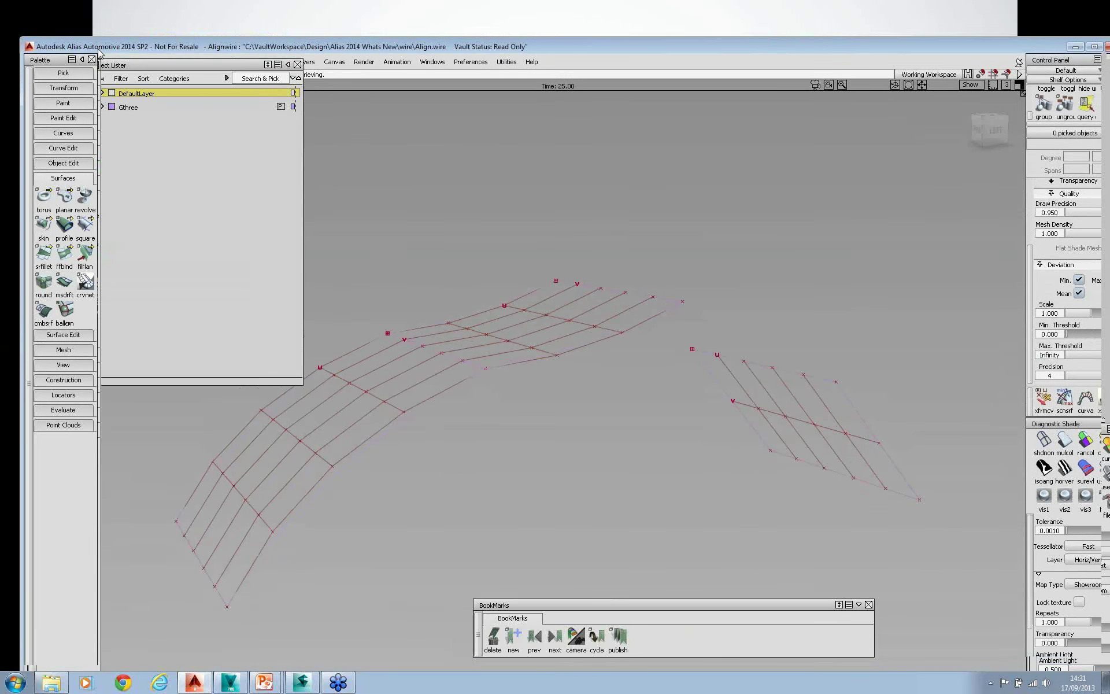
# Open HoodHistory.wire from Vault, clearing the Align example from the current scene.
pyautogui.click(87, 26)
pyautogui.moveTo(106, 96)
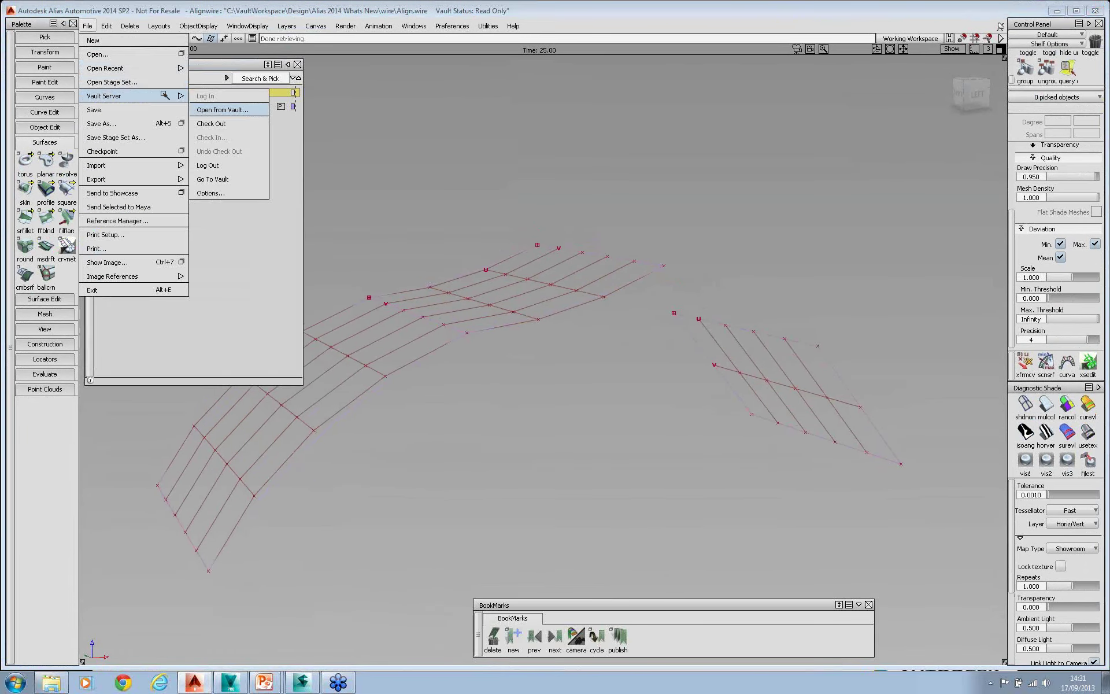
pyautogui.click(229, 110)
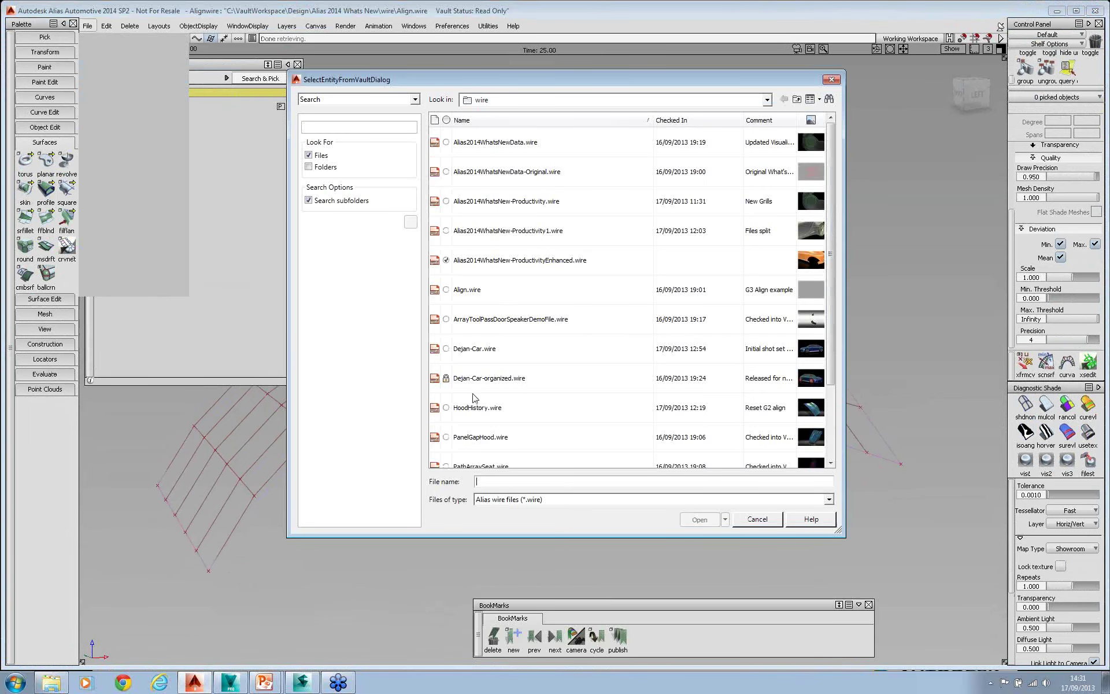
pyautogui.click(477, 408)
pyautogui.click(699, 519)
pyautogui.click(508, 383)
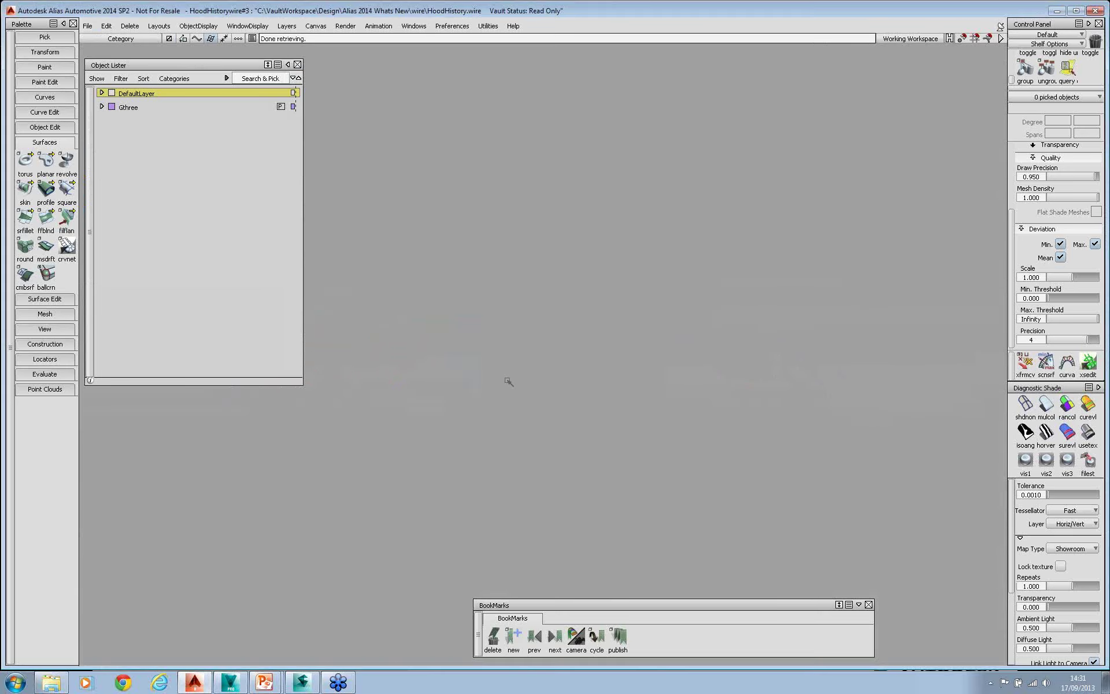
pyautogui.click(623, 431)
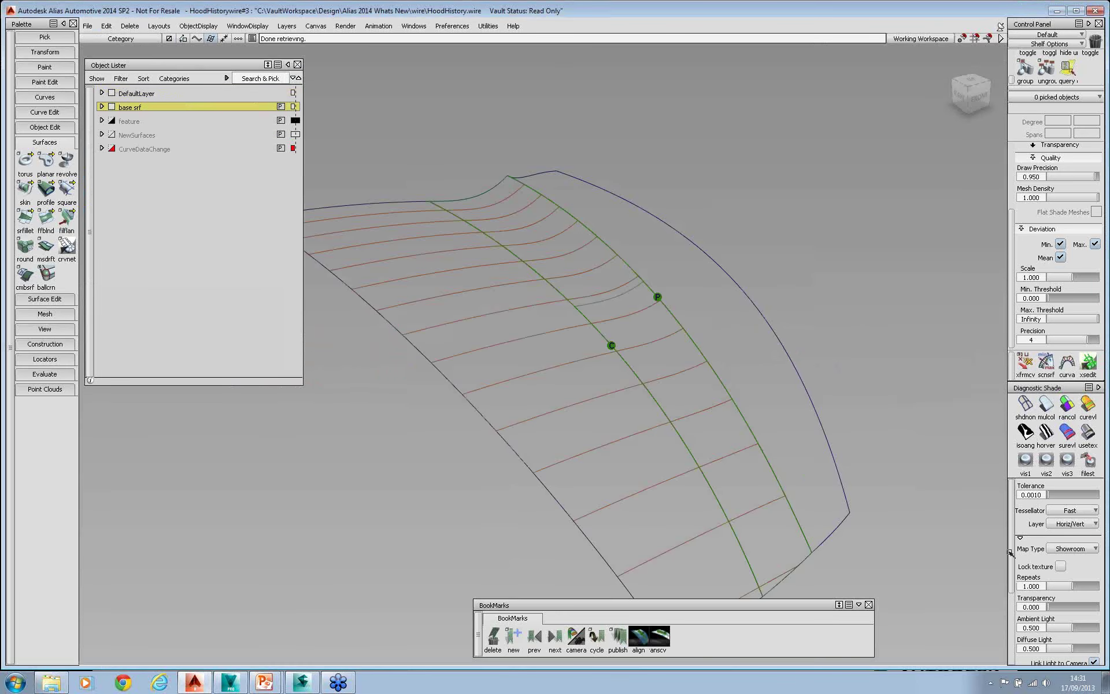
# Shade the hood surfaces with the File State diagnostic shader and orient the model to show the blend.
pyautogui.click(1087, 461)
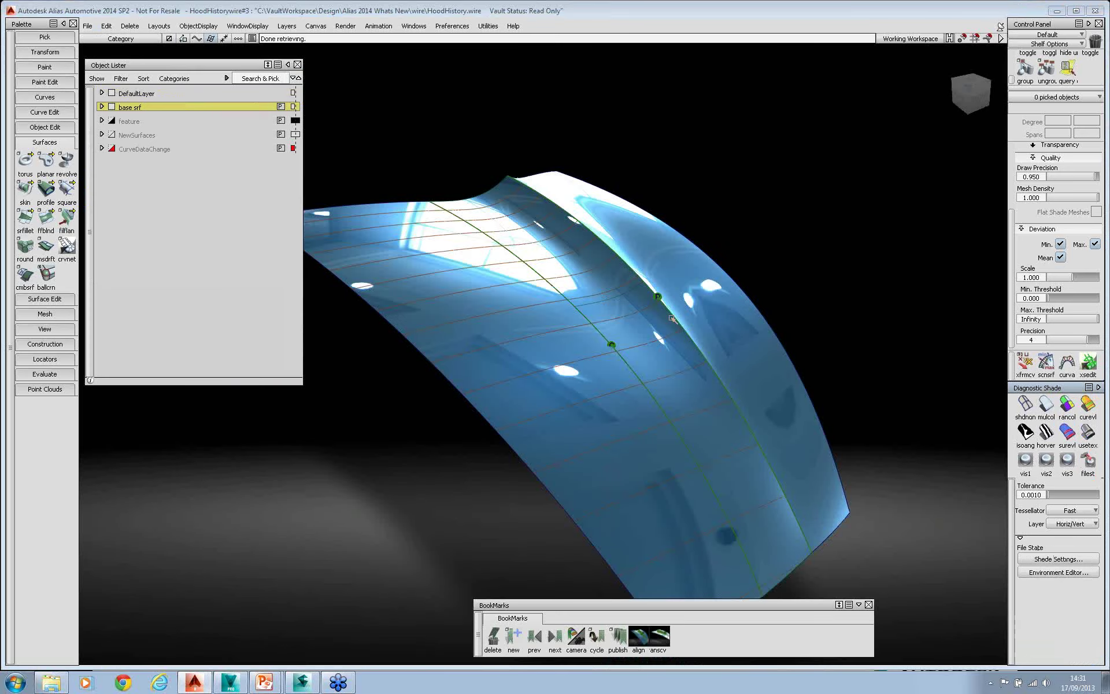
pyautogui.moveTo(635, 384)
pyautogui.keyDown('alt'); pyautogui.keyDown('shift'); pyautogui.mouseDown()
pyautogui.moveTo(590, 374)
pyautogui.moveTo(606, 371)
pyautogui.mouseUp(); pyautogui.keyUp('shift'); pyautogui.keyUp('alt')
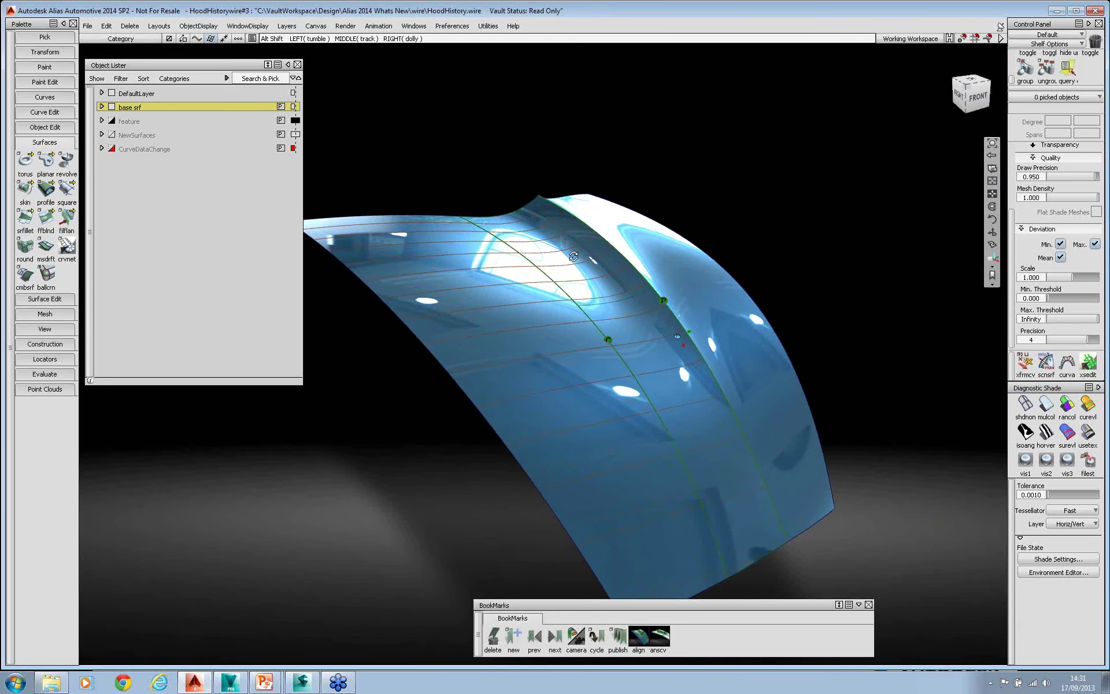
pyautogui.keyDown('ctrl'); pyautogui.keyDown('shift'); pyautogui.moveTo(482, 256); pyautogui.dragTo(437, 269); pyautogui.keyUp('shift'); pyautogui.keyUp('ctrl')
# Pick the hood surfaces on either side of the blend boundary and display their curvature combs at a comb scale of 6.047.
pyautogui.click(576, 300)
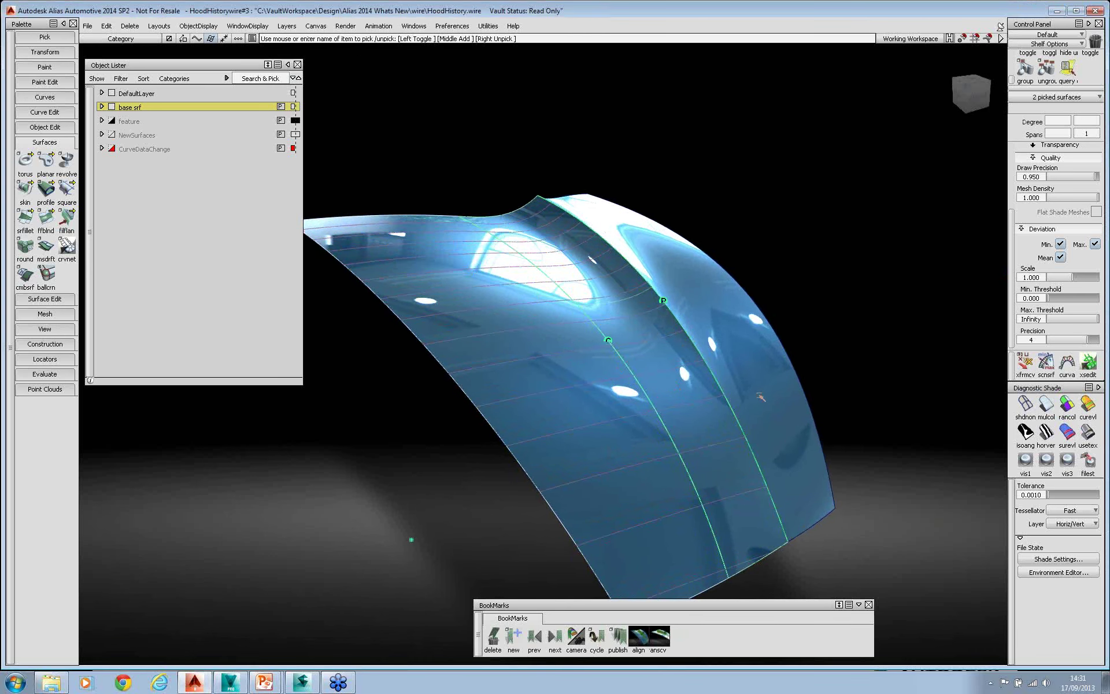
pyautogui.click(1086, 365)
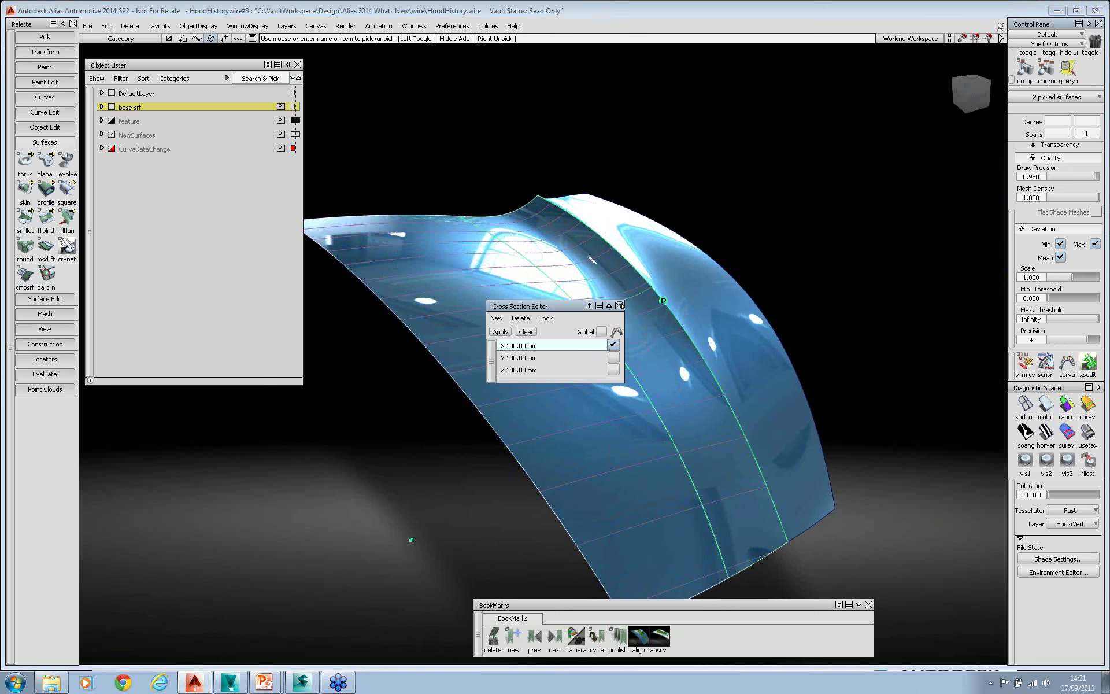
pyautogui.click(619, 305)
pyautogui.click(1064, 365)
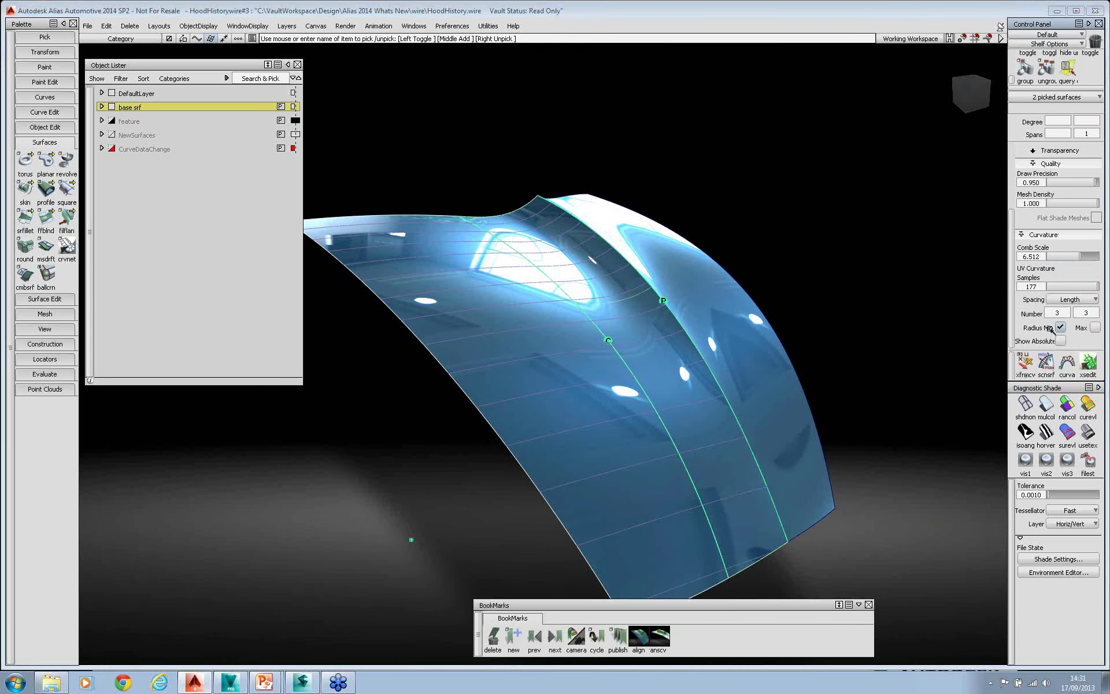
pyautogui.moveTo(1066, 259); pyautogui.dragTo(1077, 256)
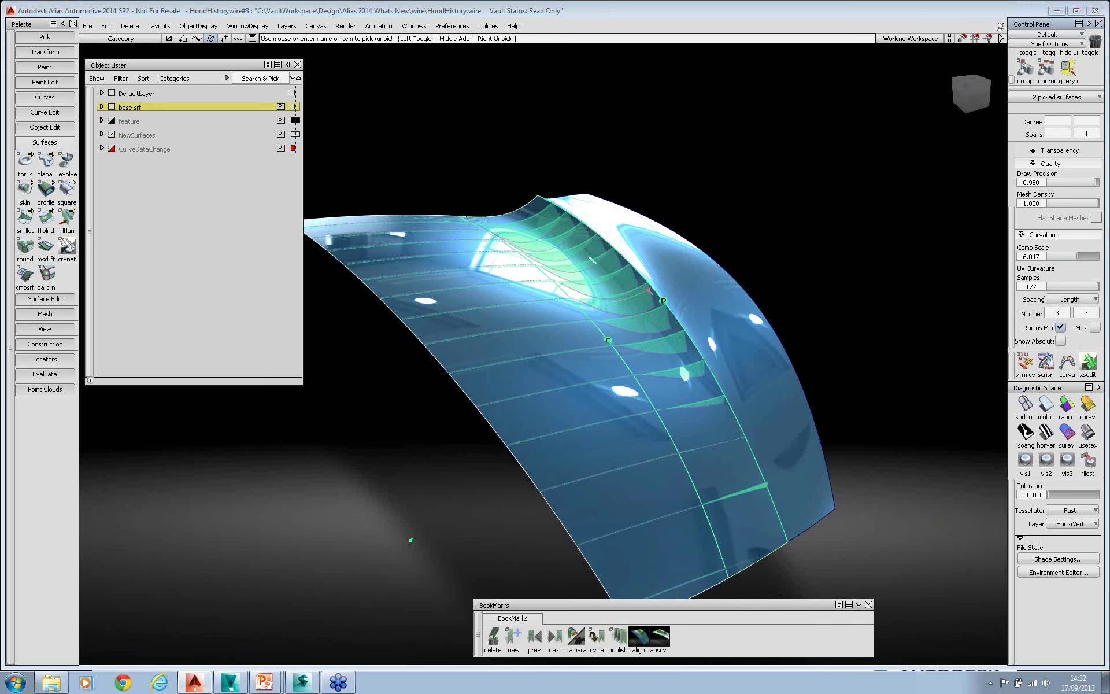
pyautogui.keyDown('alt'); pyautogui.keyDown('shift'); pyautogui.moveTo(646, 291); pyautogui.dragTo(647, 293); pyautogui.keyUp('shift'); pyautogui.keyUp('alt')
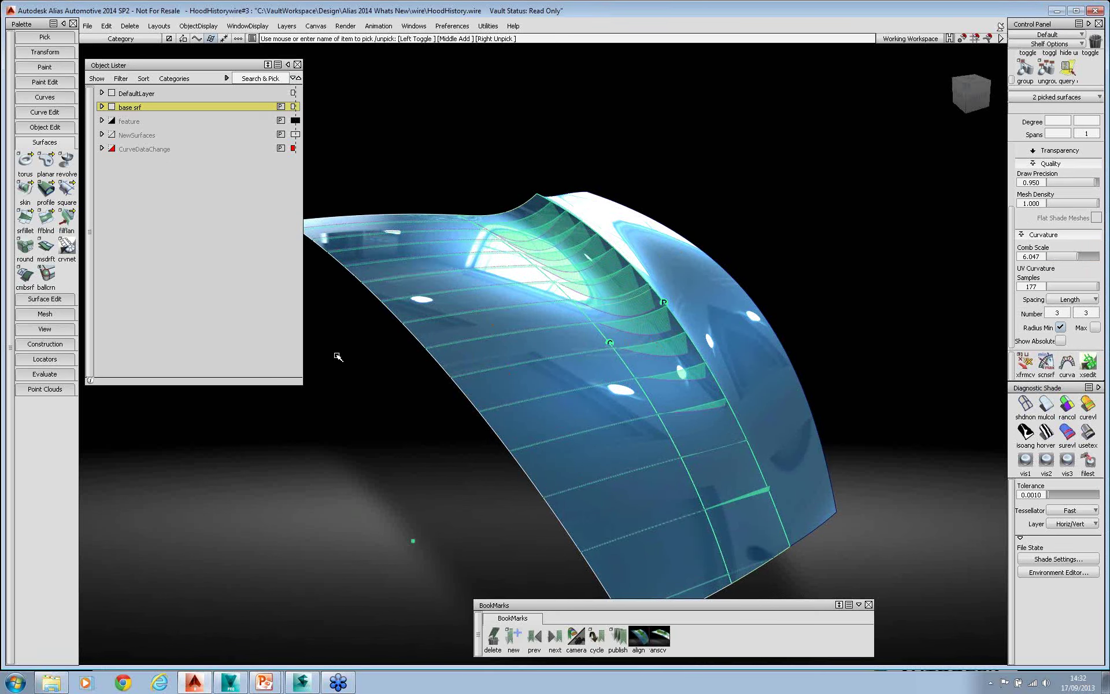
# Query-edit the hood blend surface's Align history and change its continuity to G3 Curvature.
pyautogui.click(45, 127)
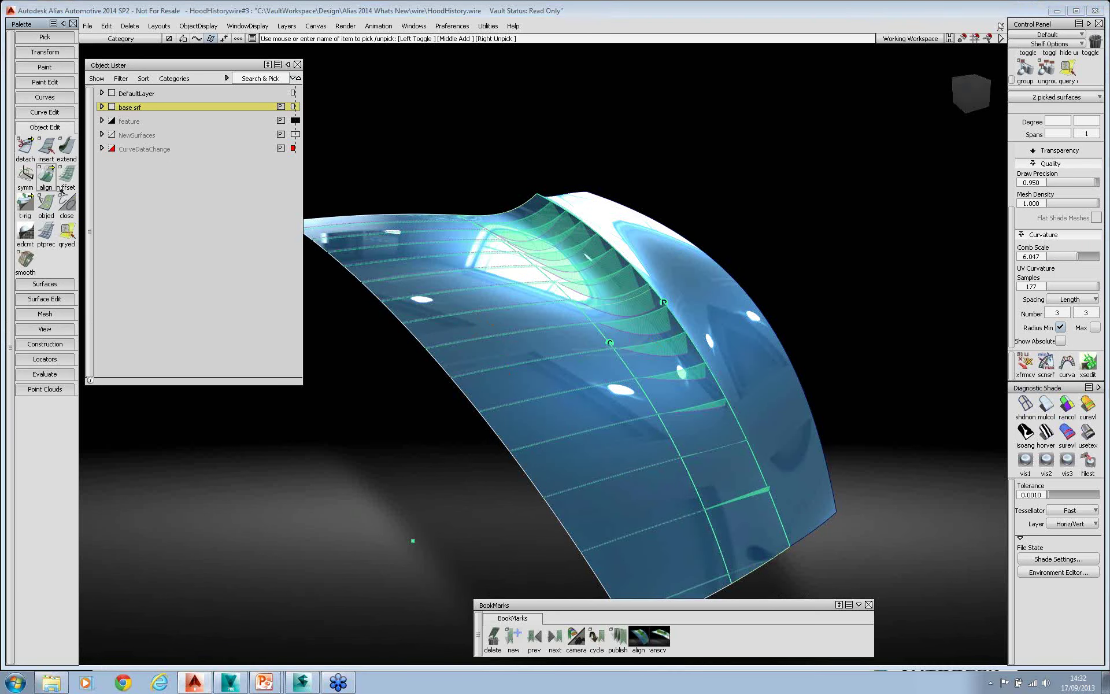
pyautogui.click(67, 232)
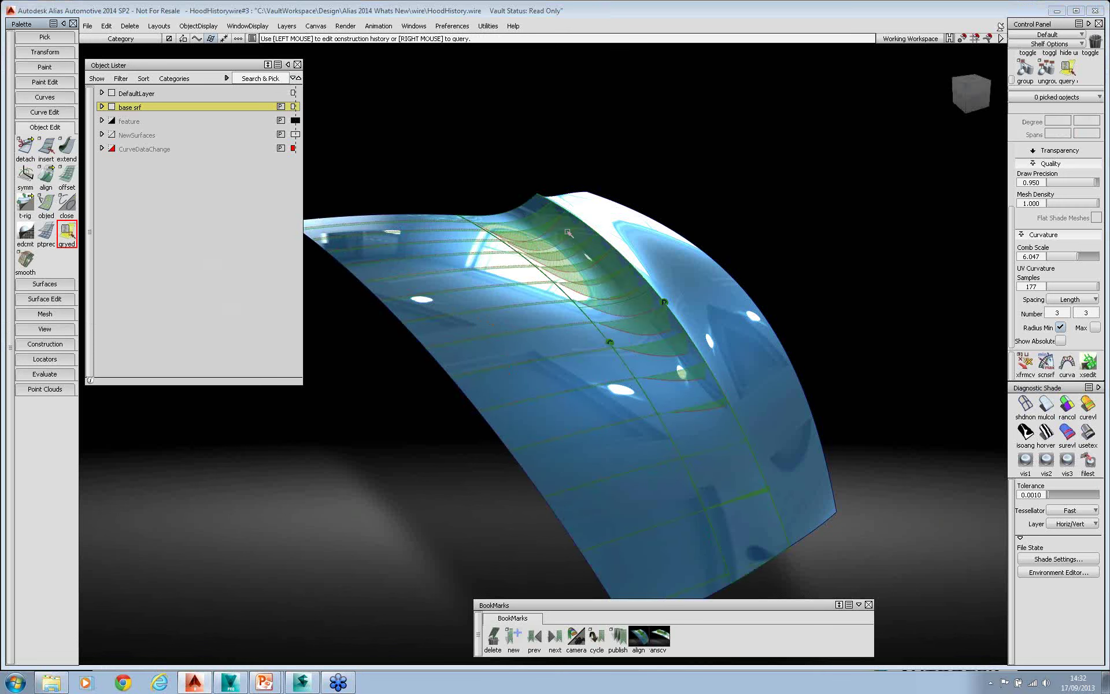
pyautogui.click(488, 233)
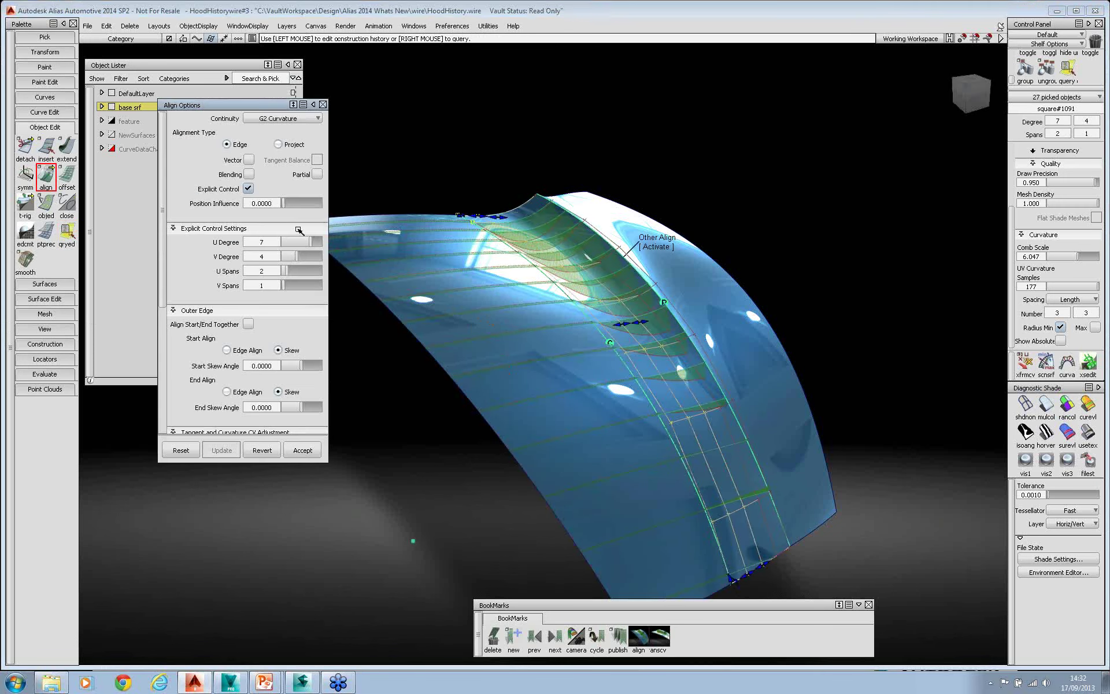
pyautogui.click(282, 118)
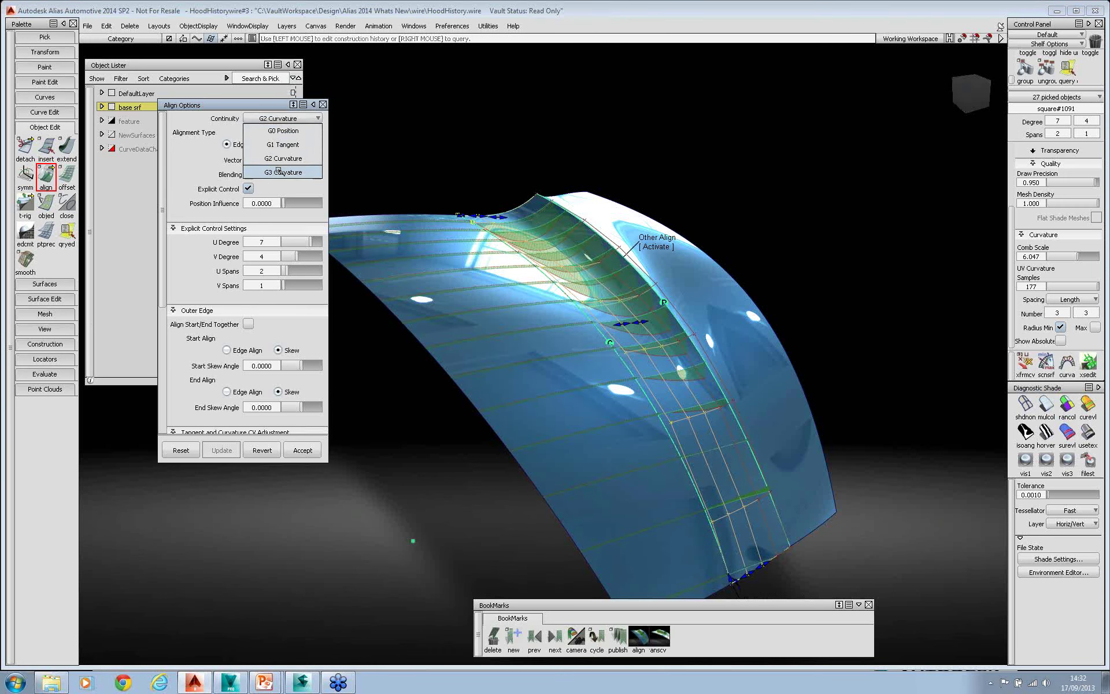
pyautogui.click(278, 171)
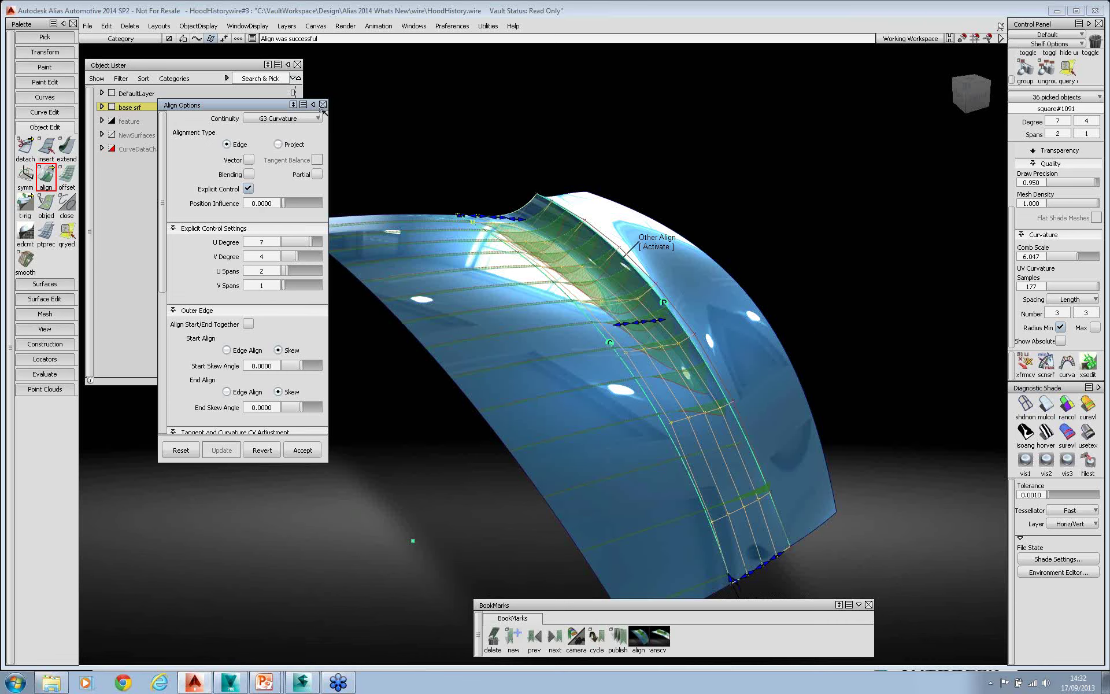
pyautogui.click(322, 104)
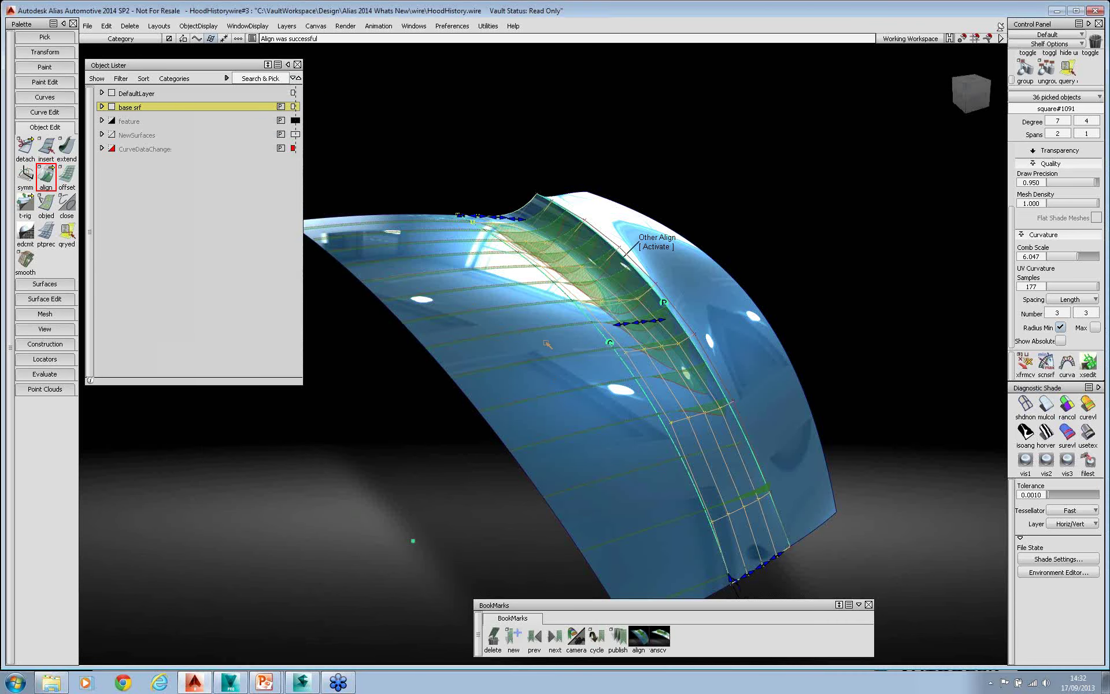
# Clear the picked objects, start Transform CV, and bring up its floating mode and sensitivity controls above the hood.
pyautogui.keyDown('ctrl'); pyautogui.keyDown('shift'); pyautogui.moveTo(511, 322); pyautogui.dragTo(511, 289); pyautogui.keyUp('shift'); pyautogui.keyUp('ctrl')
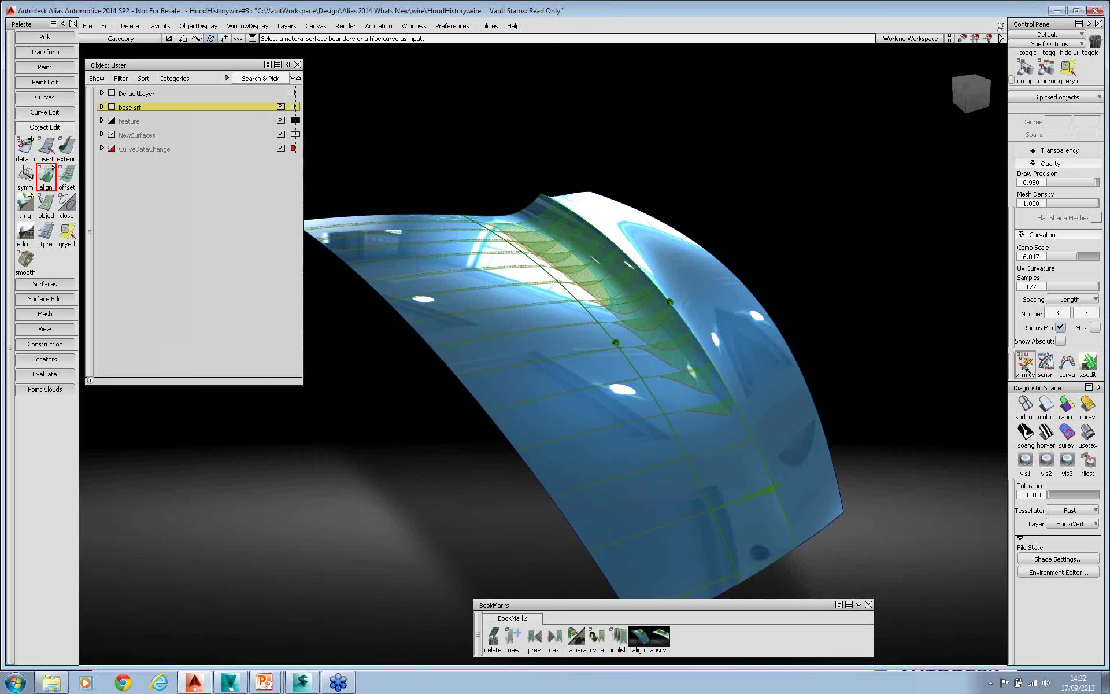
pyautogui.click(1025, 365)
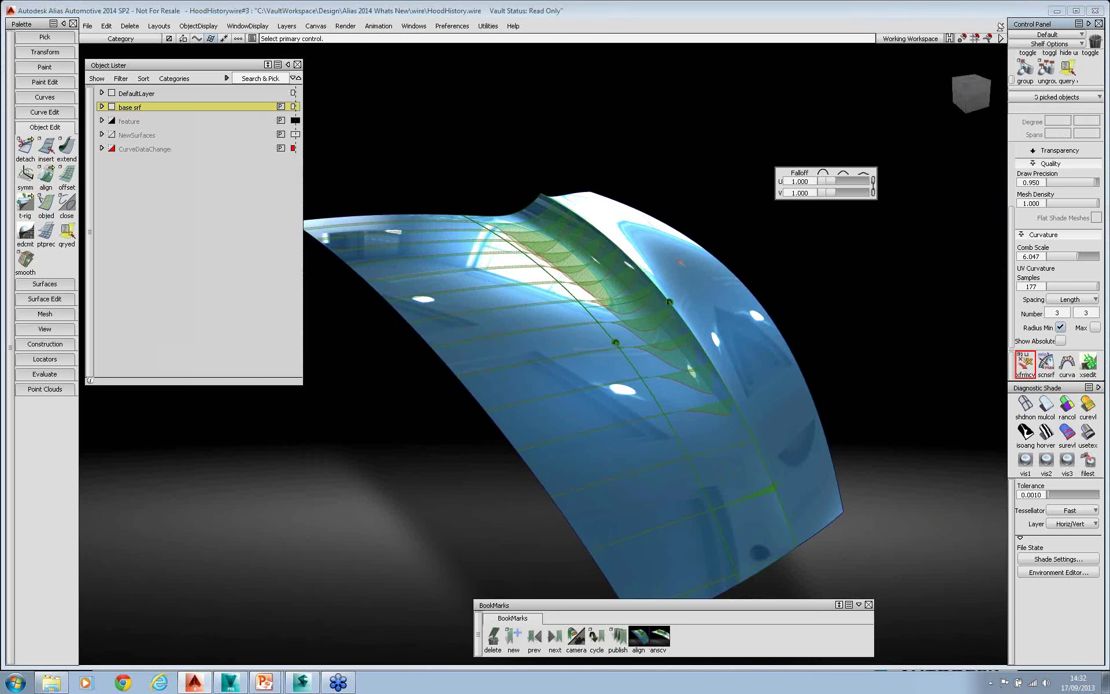
pyautogui.click(526, 240)
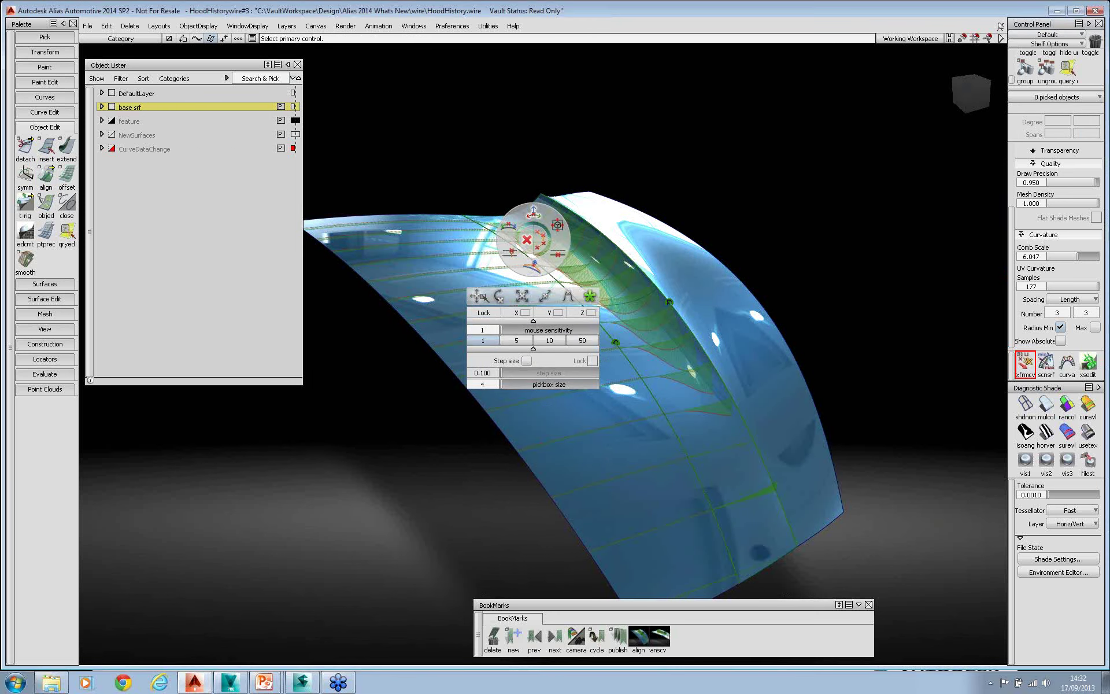
pyautogui.moveTo(527, 239); pyautogui.dragTo(478, 140)
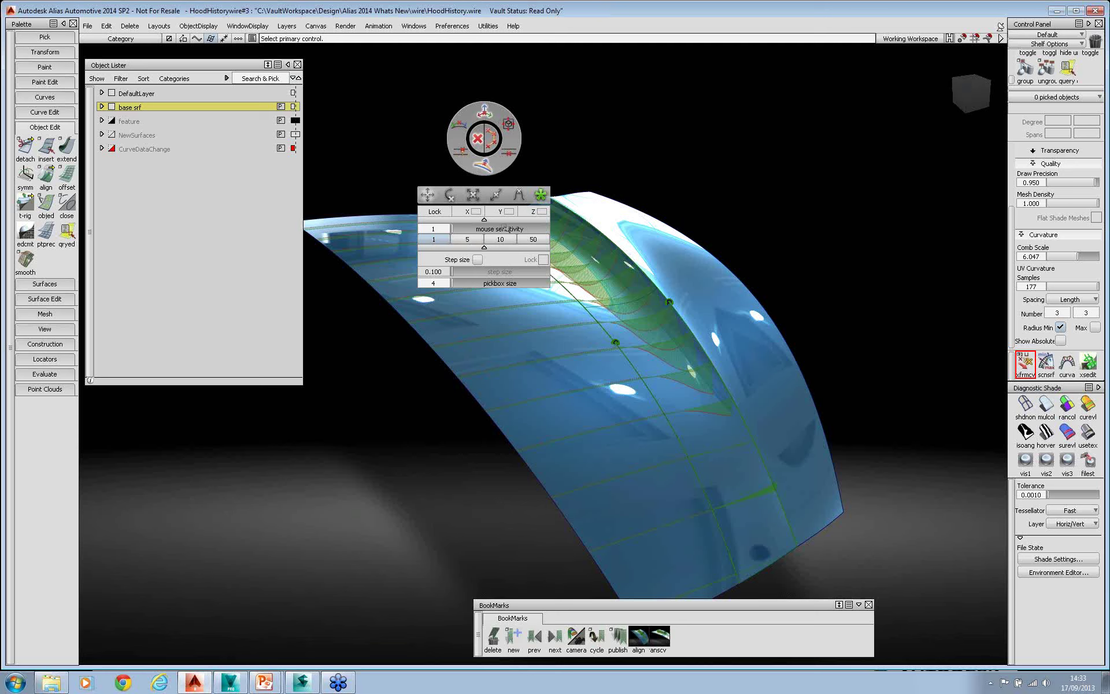
pyautogui.click(519, 197)
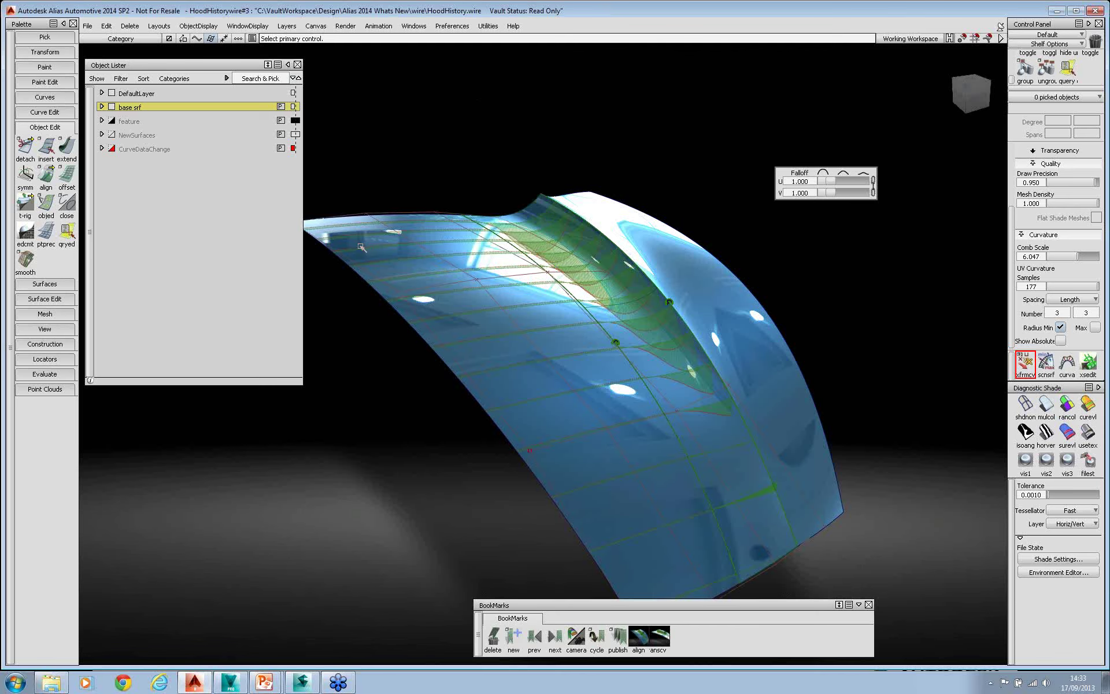
# Pick a primary control CV on the large hood surface and define the range of neighbouring CVs it influences.
pyautogui.click(367, 214)
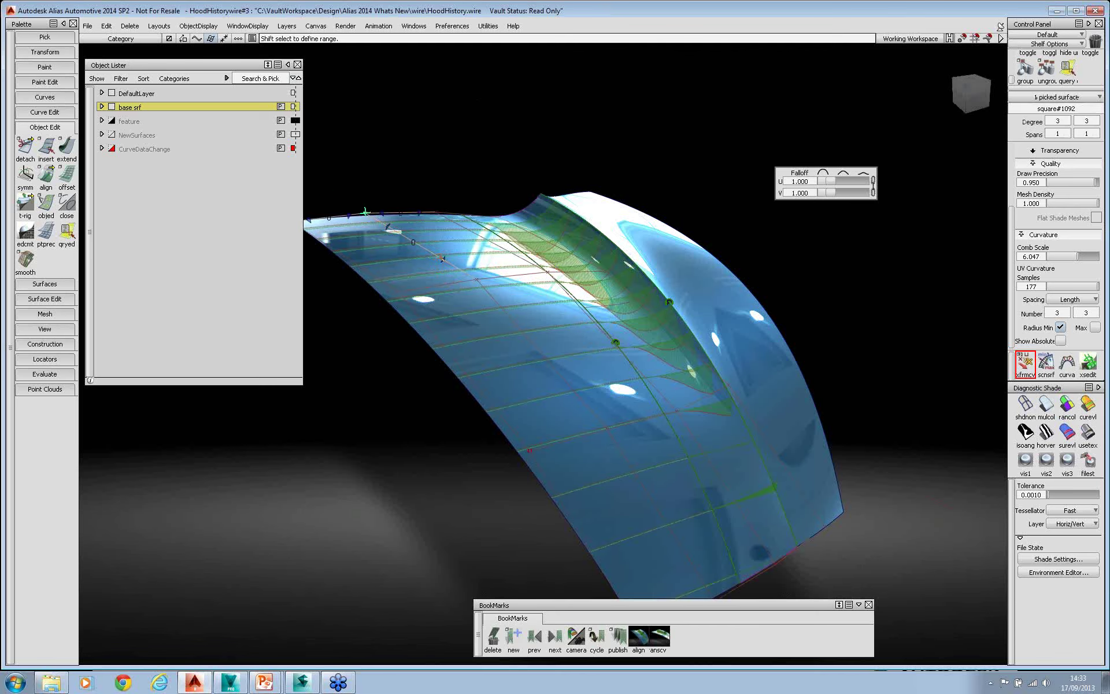
pyautogui.click(444, 259)
pyautogui.click(443, 259)
pyautogui.keyDown('alt'); pyautogui.keyDown('shift'); pyautogui.moveTo(533, 265); pyautogui.dragTo(564, 268, button='middle'); pyautogui.keyUp('shift'); pyautogui.keyUp('alt')
pyautogui.keyDown('shift'); pyautogui.click(325, 223); pyautogui.keyUp('shift')
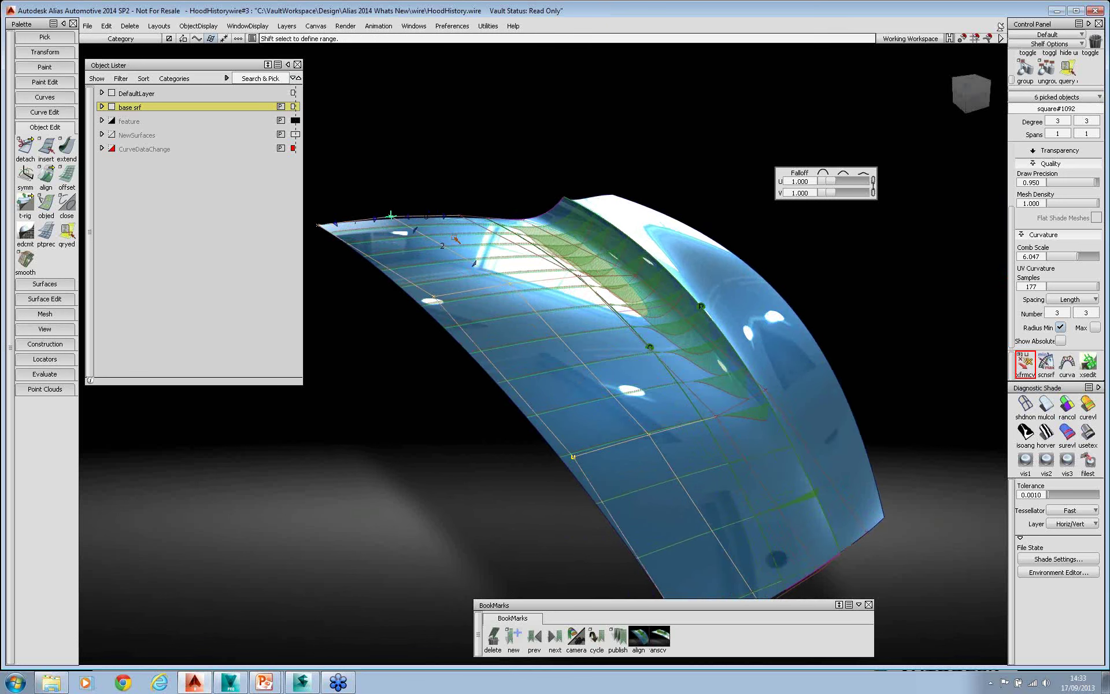
# Try moving the hood's selected CVs upward along Z by about 35, and undo the moves.
pyautogui.click(429, 197)
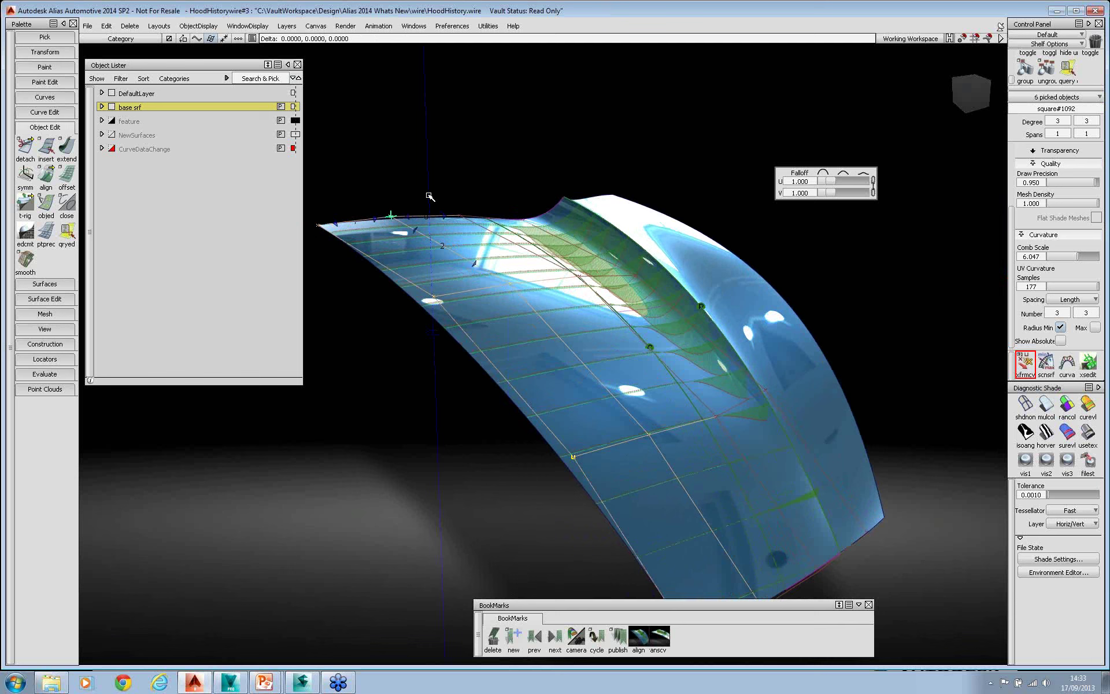
pyautogui.moveTo(430, 196)
pyautogui.mouseDown()
pyautogui.moveTo(430, 158)
pyautogui.moveTo(430, 185)
pyautogui.mouseUp()
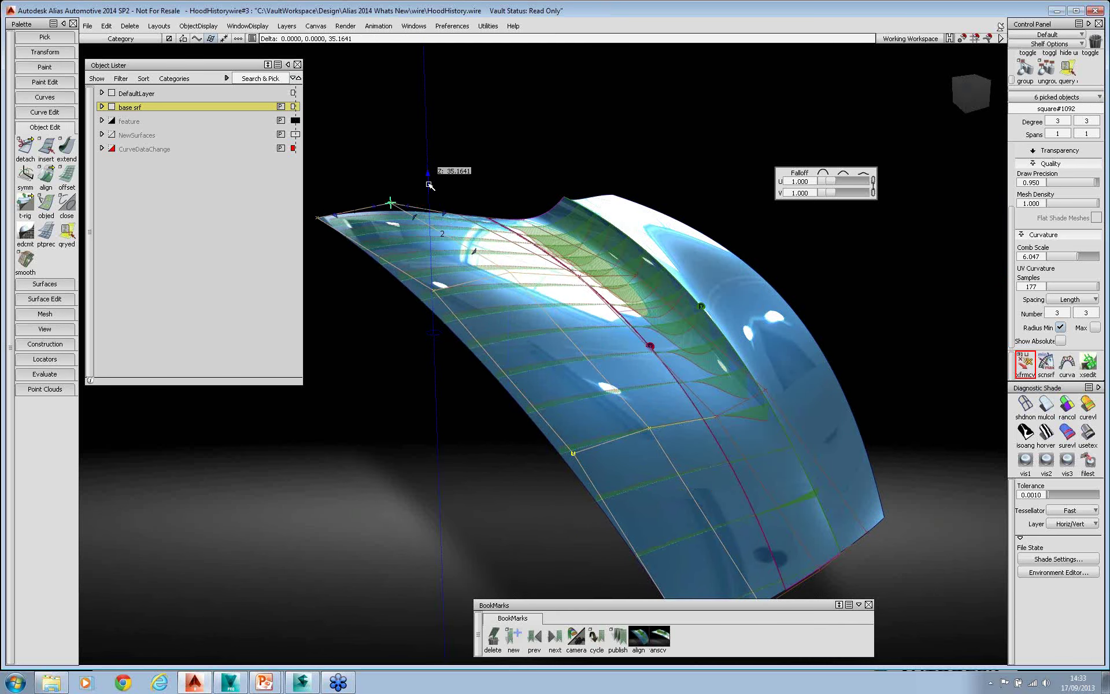
pyautogui.hotkey('ctrl', 'z')
pyautogui.moveTo(409, 166); pyautogui.dragTo(426, 112)
pyautogui.hotkey('ctrl', 'z')
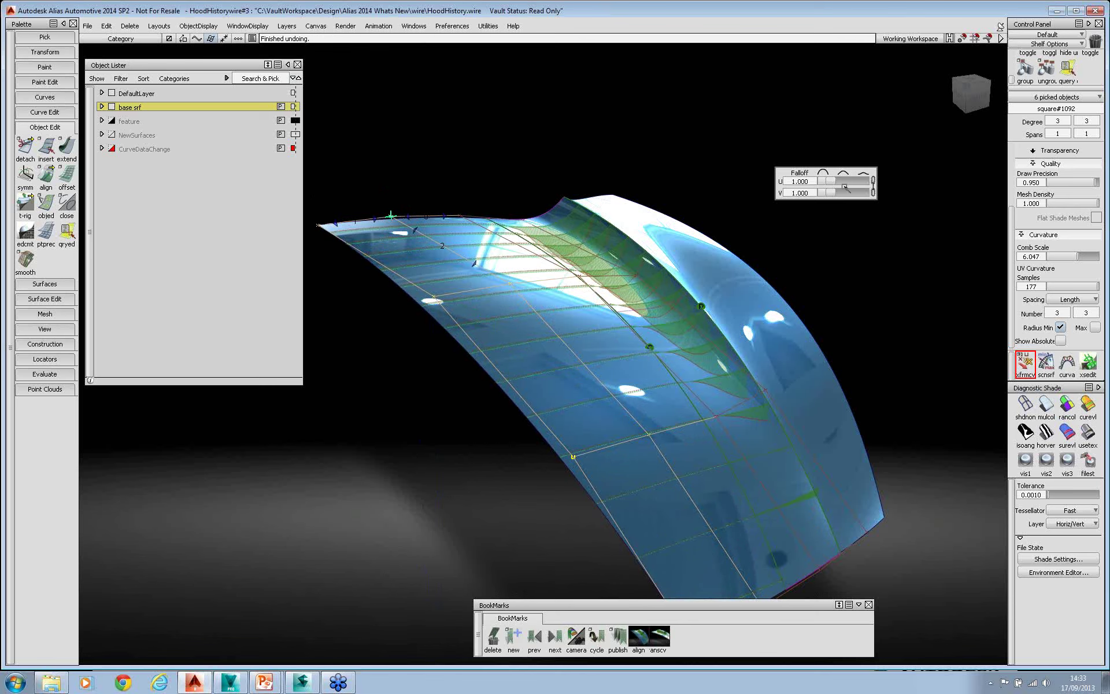
# Raise the hood CVs along Z, unlink the falloffs to test U at 3.000 and V at 1.000, and undo the move.
pyautogui.moveTo(431, 193); pyautogui.dragTo(431, 168)
pyautogui.moveTo(833, 184)
pyautogui.mouseDown()
pyautogui.moveTo(841, 181)
pyautogui.moveTo(831, 183)
pyautogui.mouseUp()
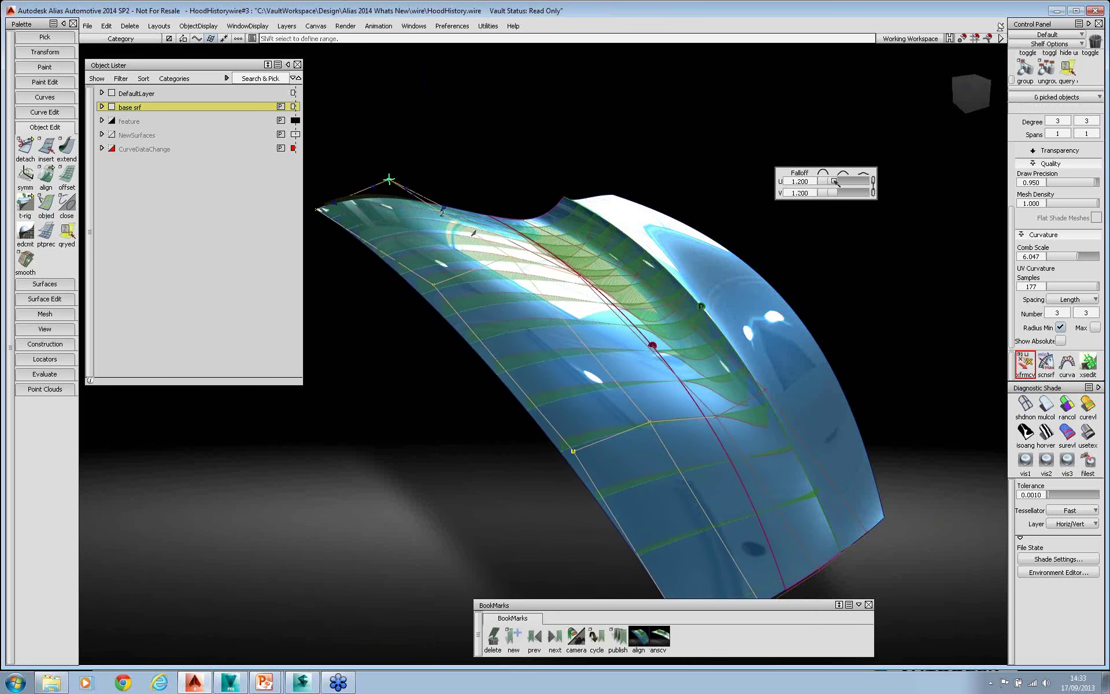
pyautogui.click(871, 188)
pyautogui.moveTo(844, 194)
pyautogui.mouseDown()
pyautogui.moveTo(831, 193)
pyautogui.moveTo(845, 187)
pyautogui.mouseUp()
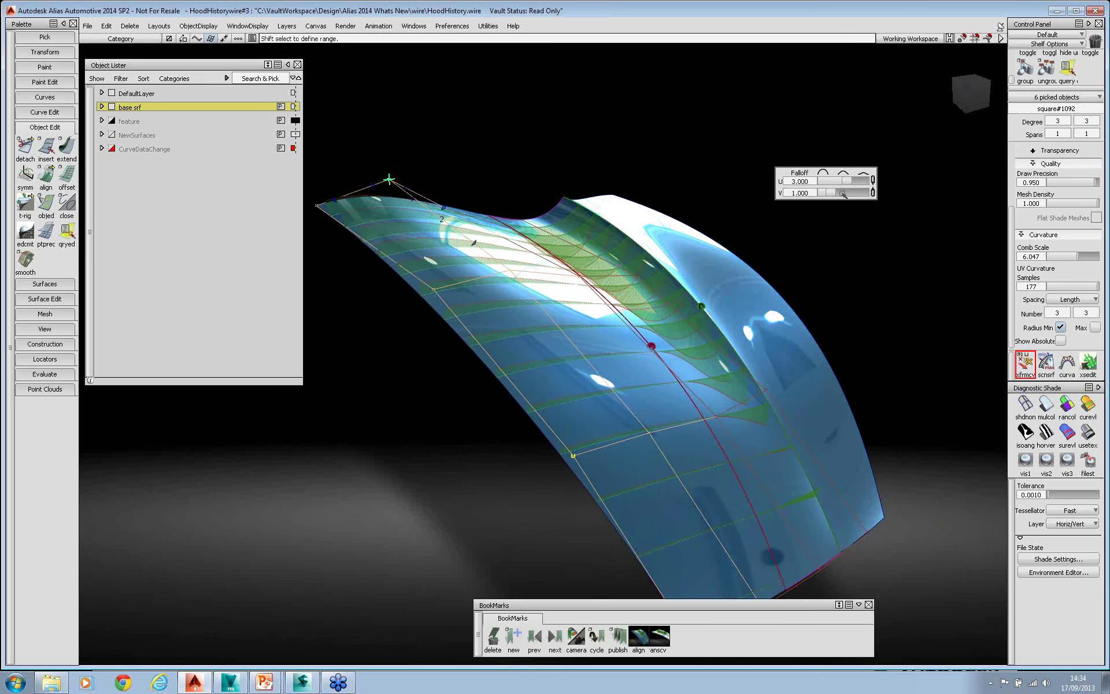
pyautogui.hotkey('ctrl', 'z')
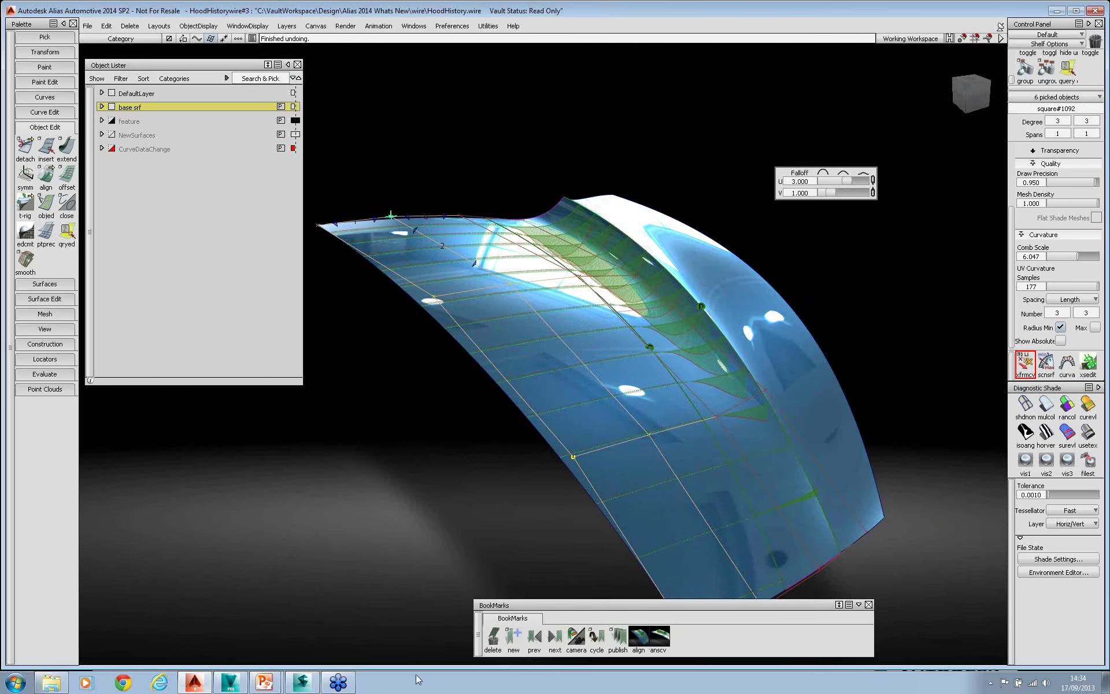
# Switch to the PowerPoint slide show of the Alias 2014 What's New presentation.
pyautogui.moveTo(277, 687)
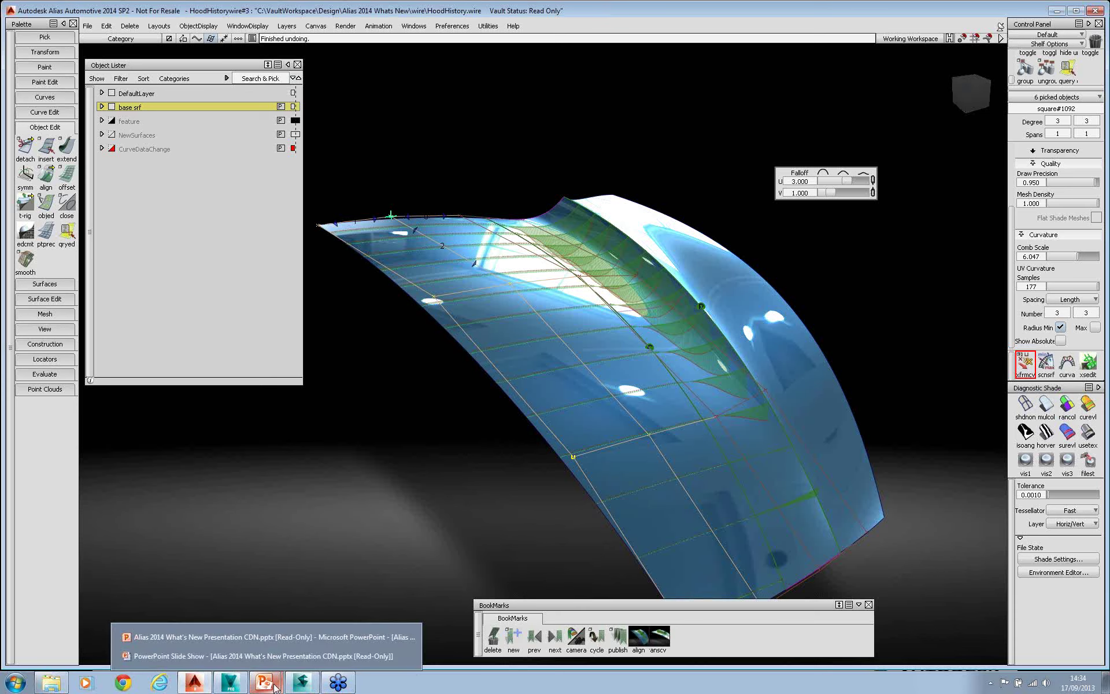
pyautogui.click(258, 651)
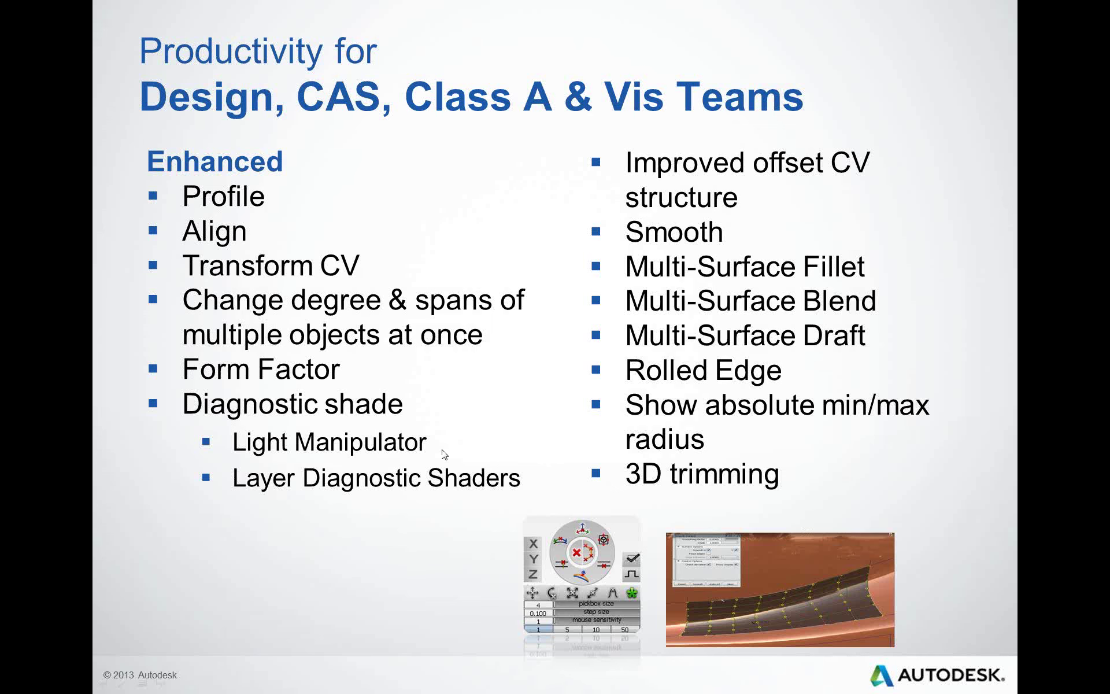